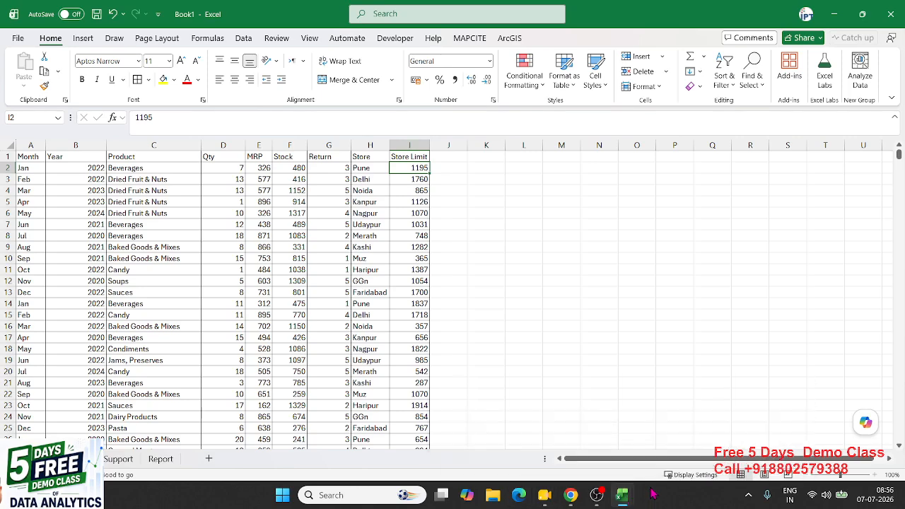
# Switch to the Sales Dashboard workbook and look over its data
pyautogui.moveTo(625, 503)
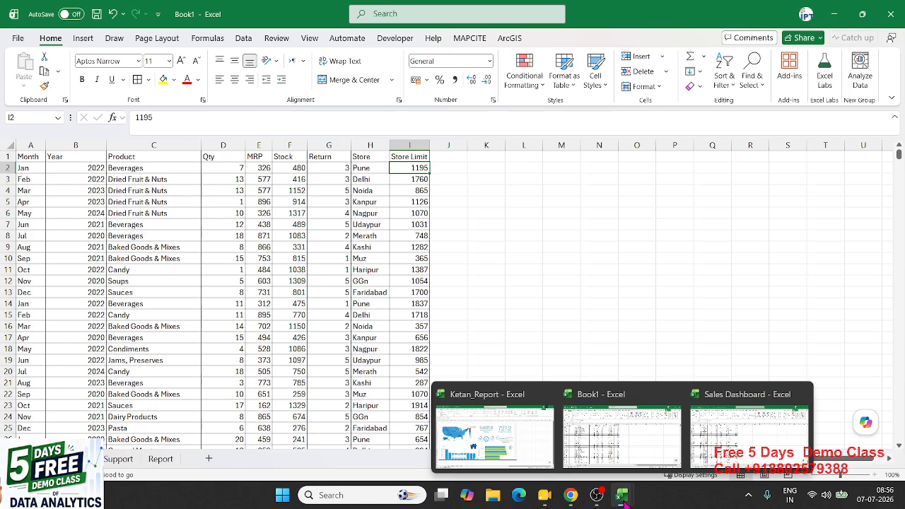
pyautogui.click(745, 445)
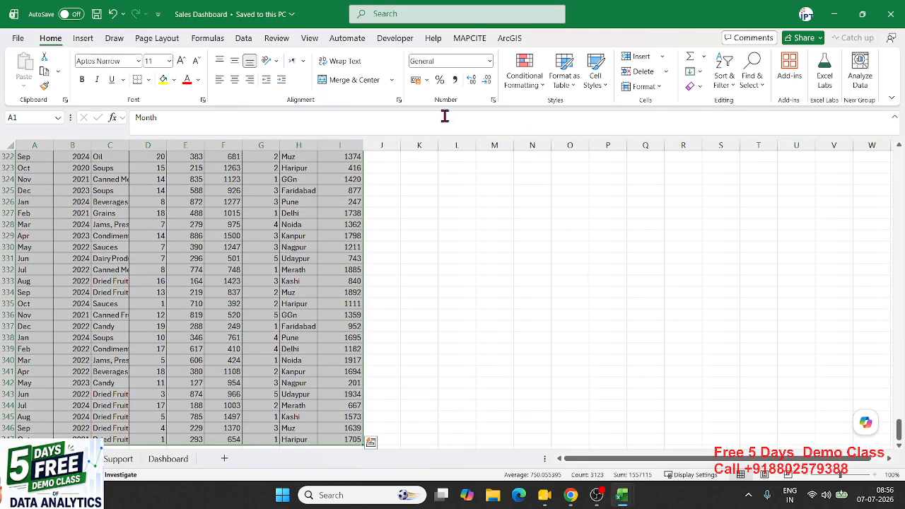
pyautogui.moveTo(633, 16); pyautogui.dragTo(0, 184)
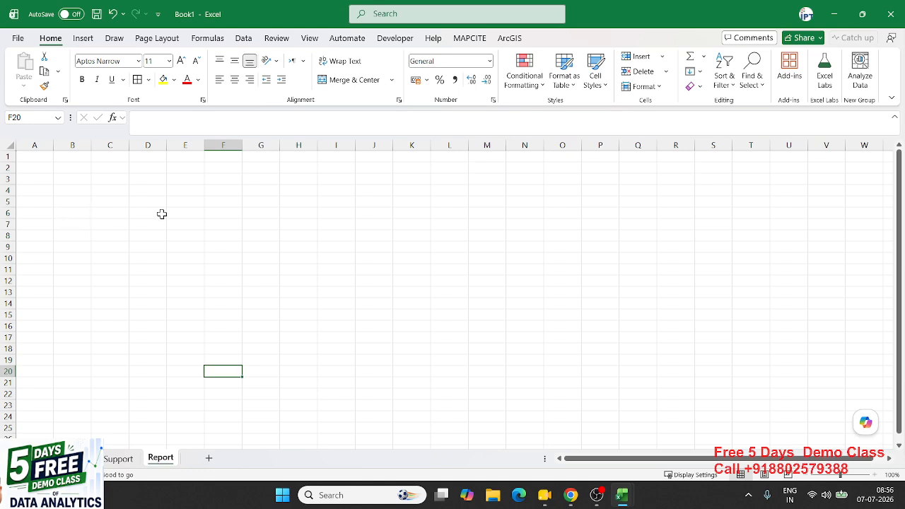
# Turn off the gridlines on the Report sheet of Book1
pyautogui.click(208, 39)
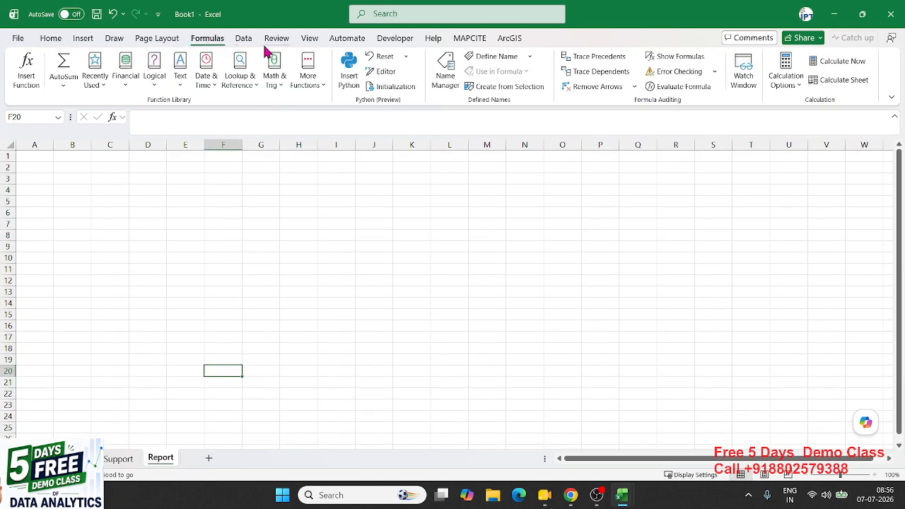
pyautogui.click(169, 38)
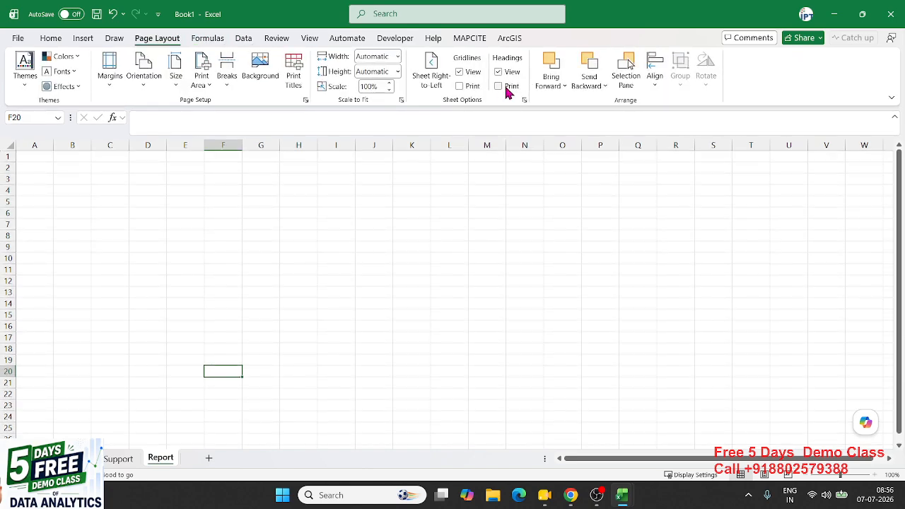
pyautogui.click(465, 74)
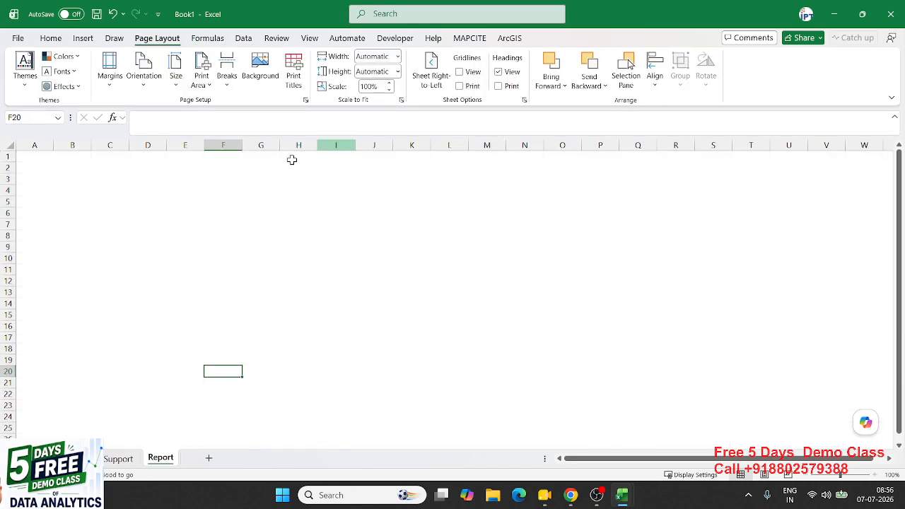
# Give the Report sheet's dashboard area, from A1 across all visible columns to about row 88, a dark blue fill and white font
pyautogui.moveTo(41, 159); pyautogui.dragTo(885, 494)
pyautogui.click(48, 38)
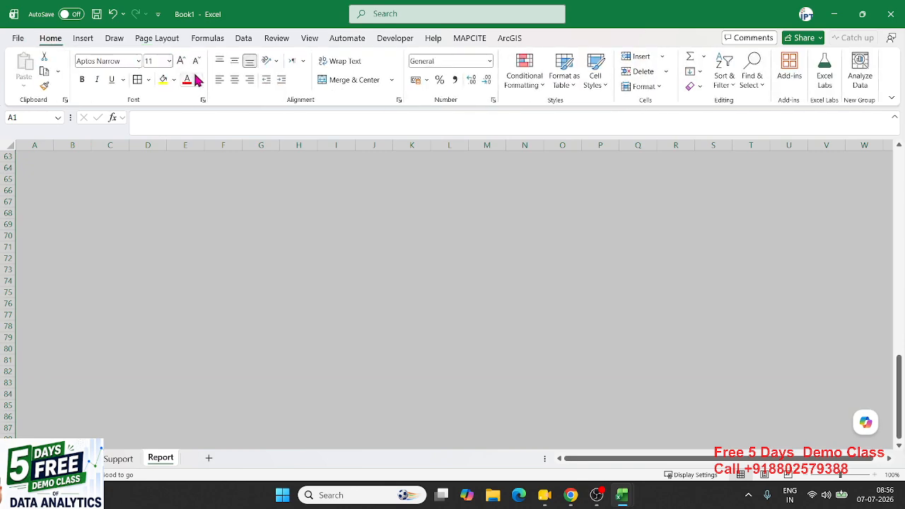
pyautogui.click(173, 80)
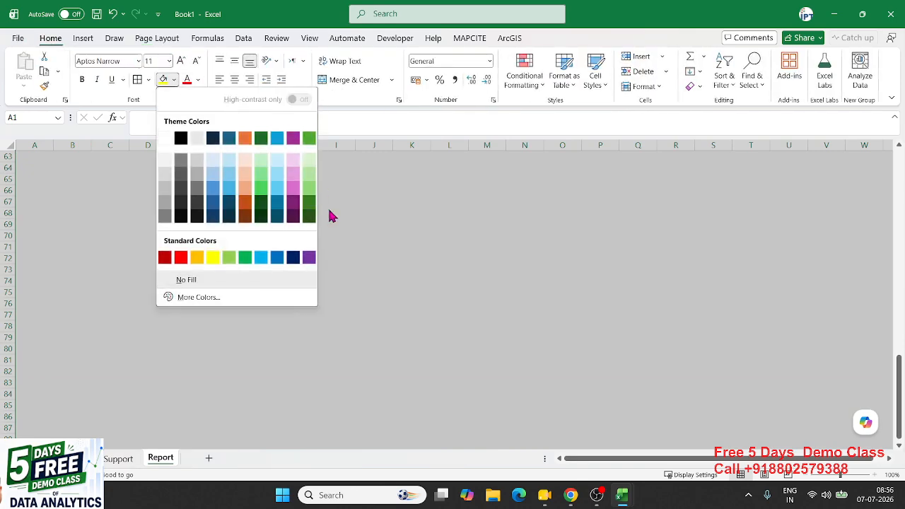
pyautogui.click(294, 259)
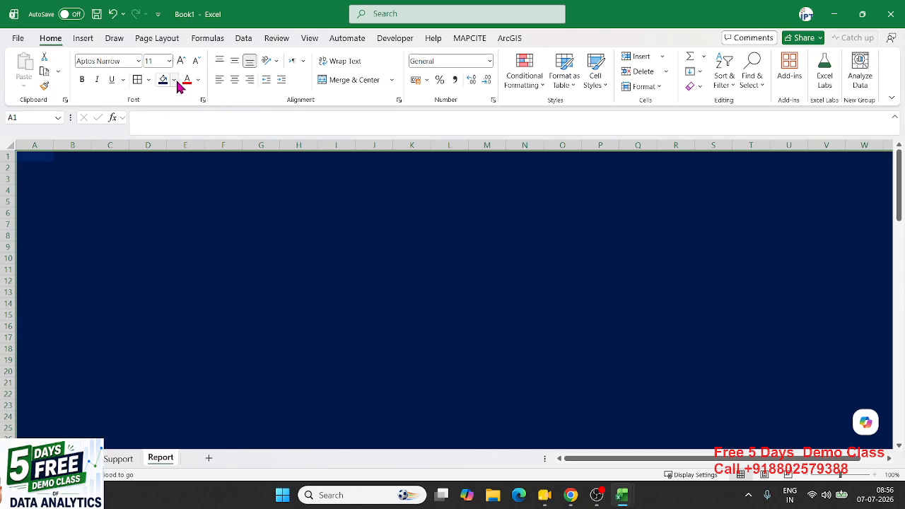
pyautogui.click(199, 84)
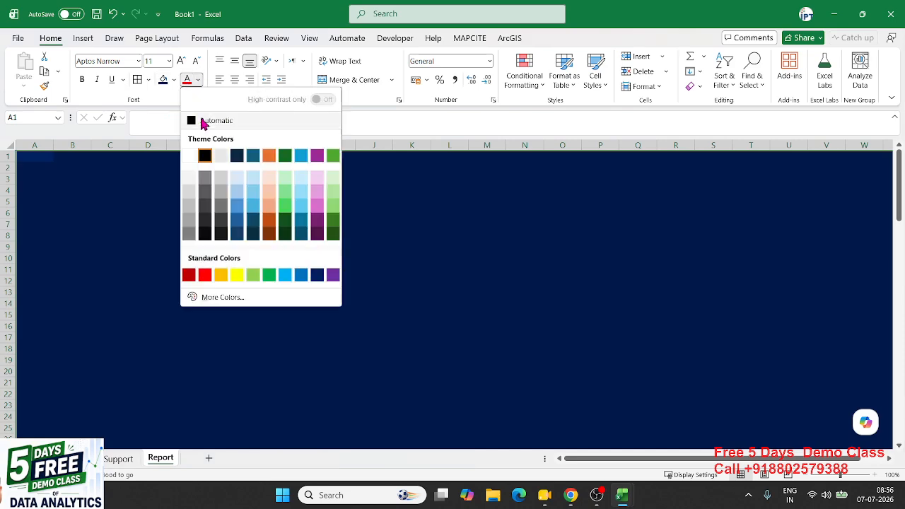
pyautogui.click(192, 157)
pyautogui.click(169, 203)
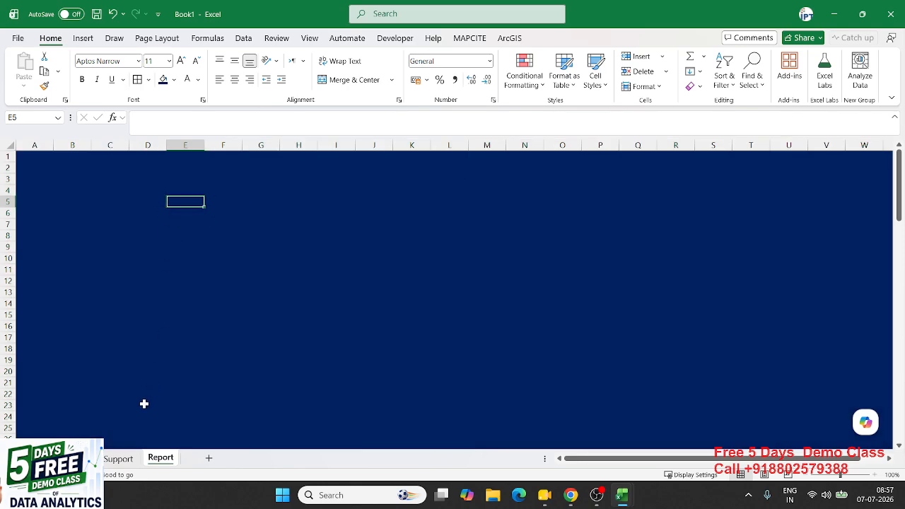
# Create a PivotTable from Data!$A$1:$I$20001, placed at cell A1 of the existing Support sheet
pyautogui.click(81, 459)
pyautogui.click(32, 157)
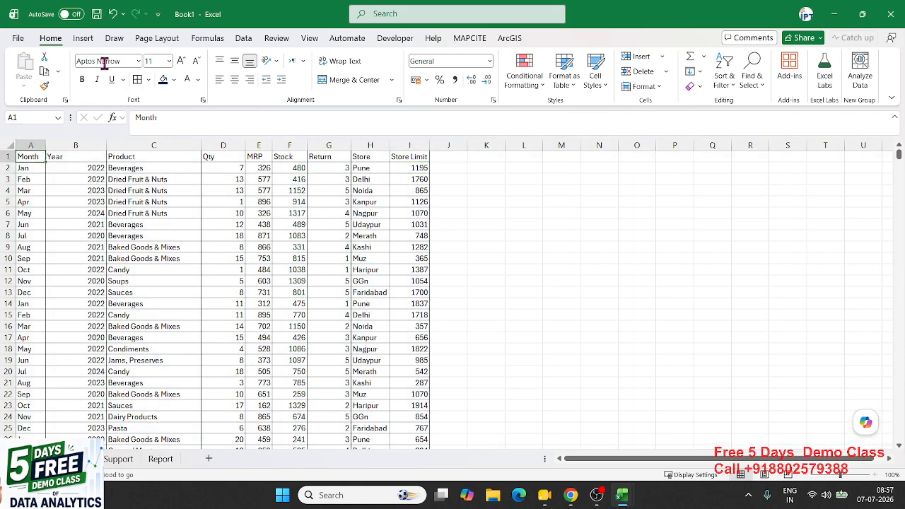
pyautogui.click(83, 38)
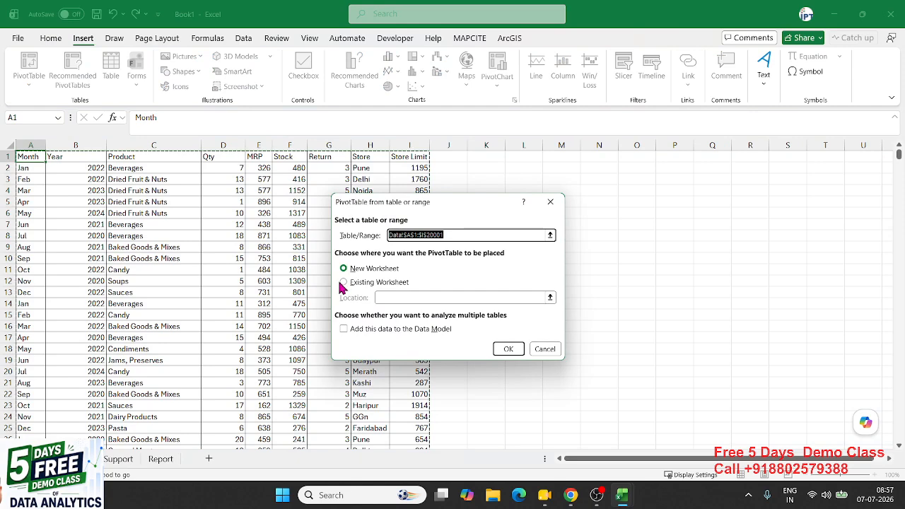
pyautogui.click(359, 283)
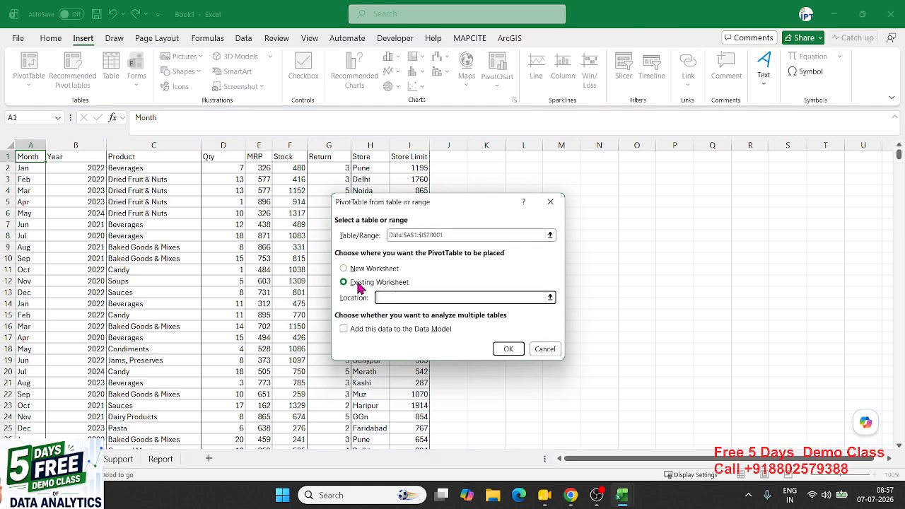
pyautogui.click(119, 458)
pyautogui.click(42, 157)
pyautogui.click(500, 353)
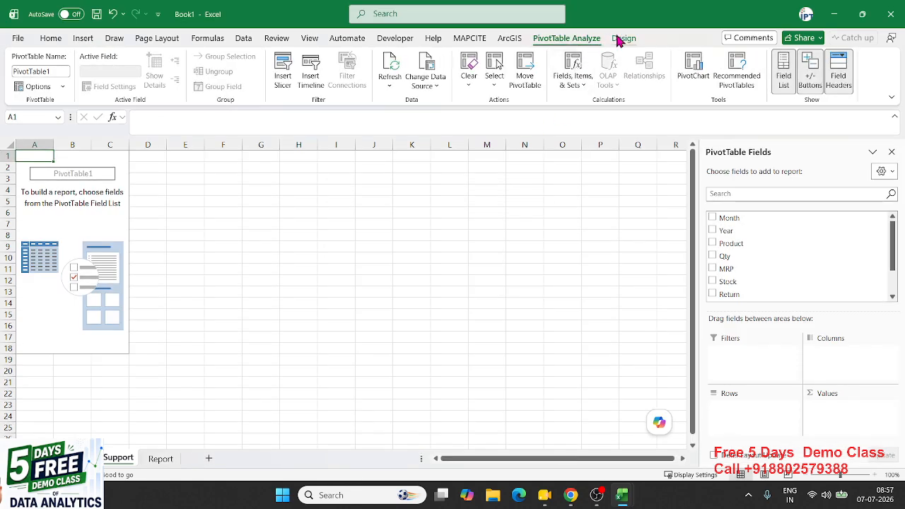
# Insert slicers for the Month, Year, Product and Store fields of the pivot table
pyautogui.click(622, 39)
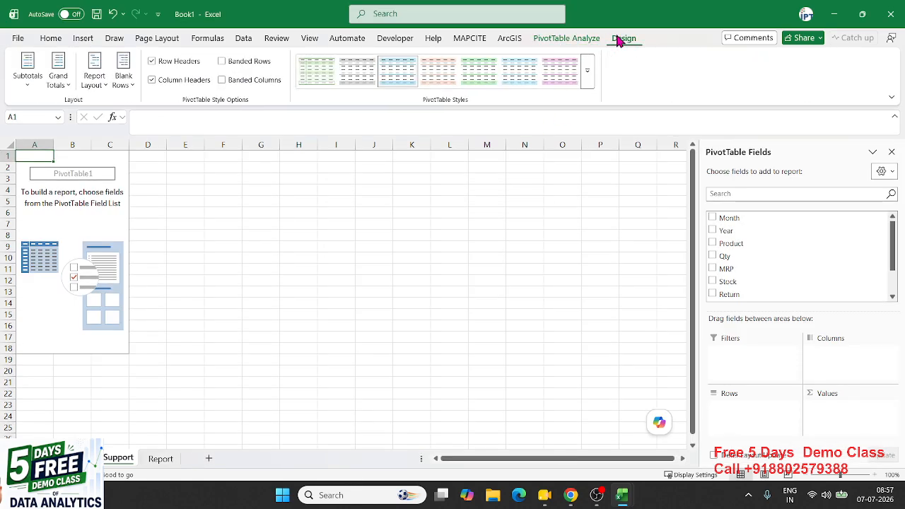
pyautogui.click(569, 40)
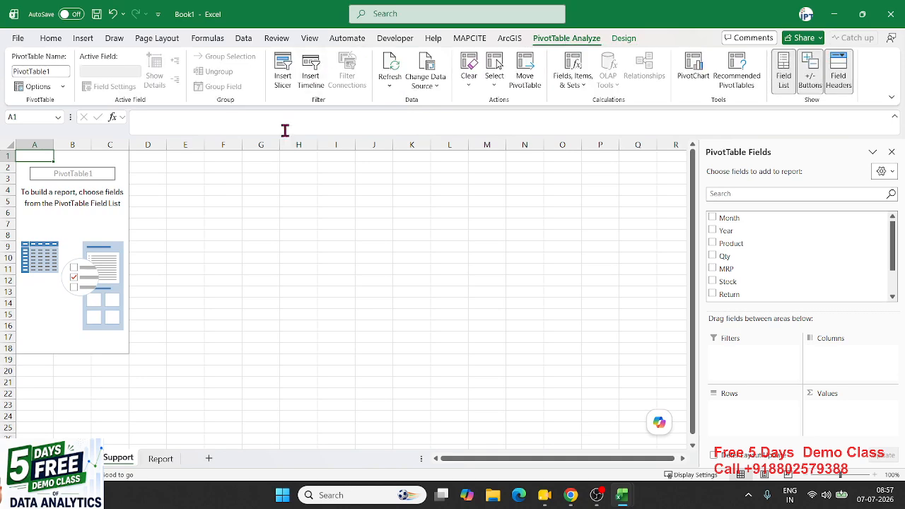
pyautogui.click(283, 79)
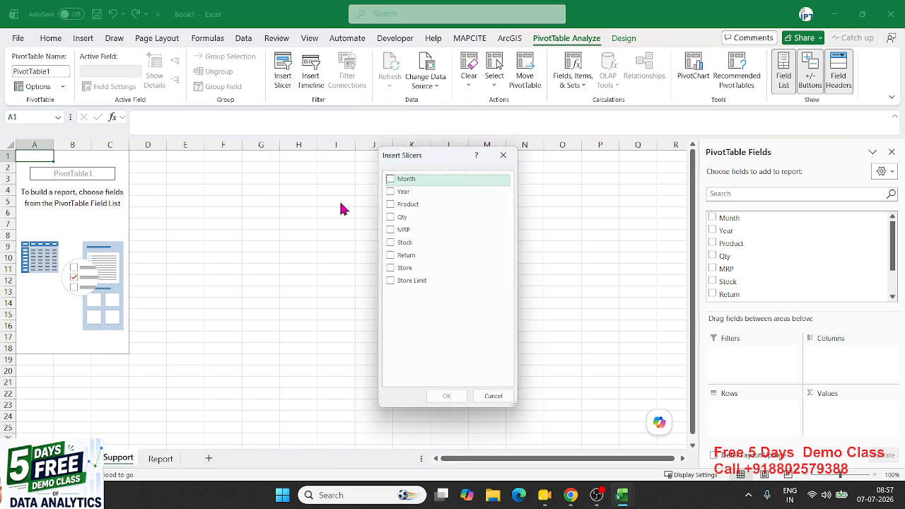
pyautogui.click(390, 192)
pyautogui.click(391, 180)
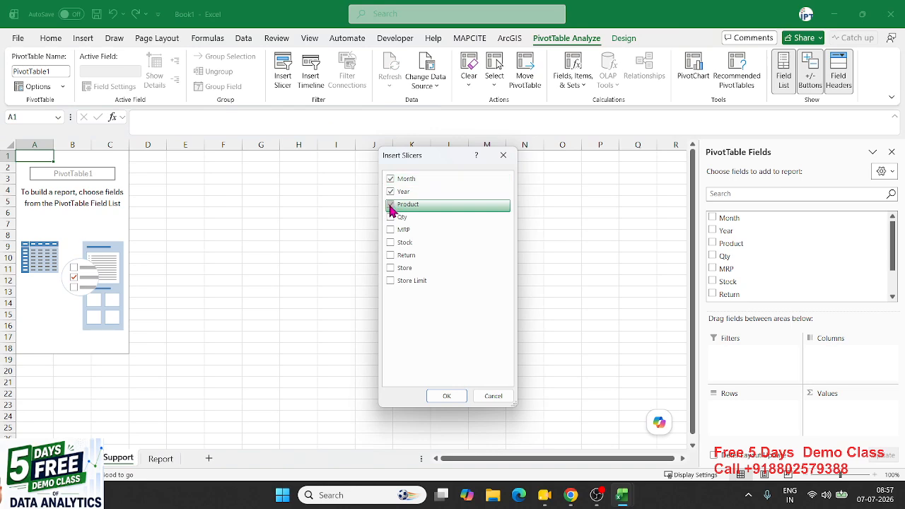
pyautogui.click(390, 206)
pyautogui.click(391, 271)
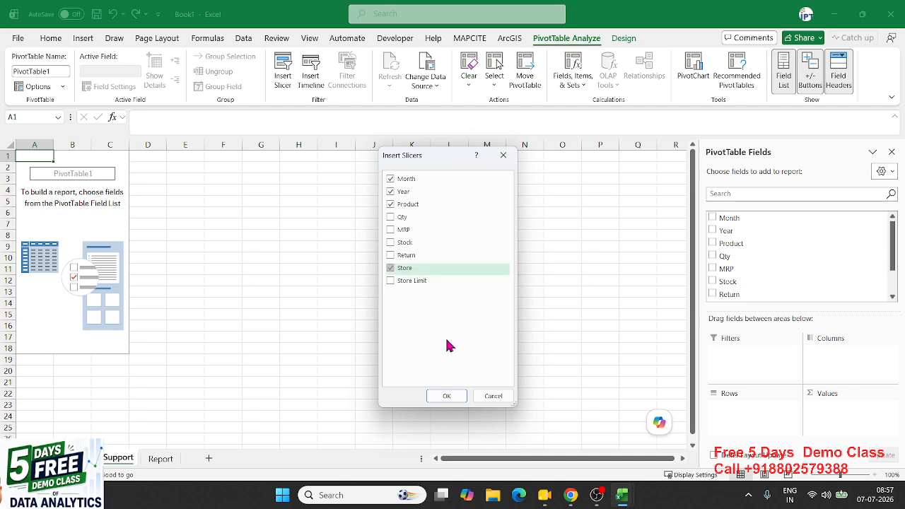
pyautogui.click(447, 396)
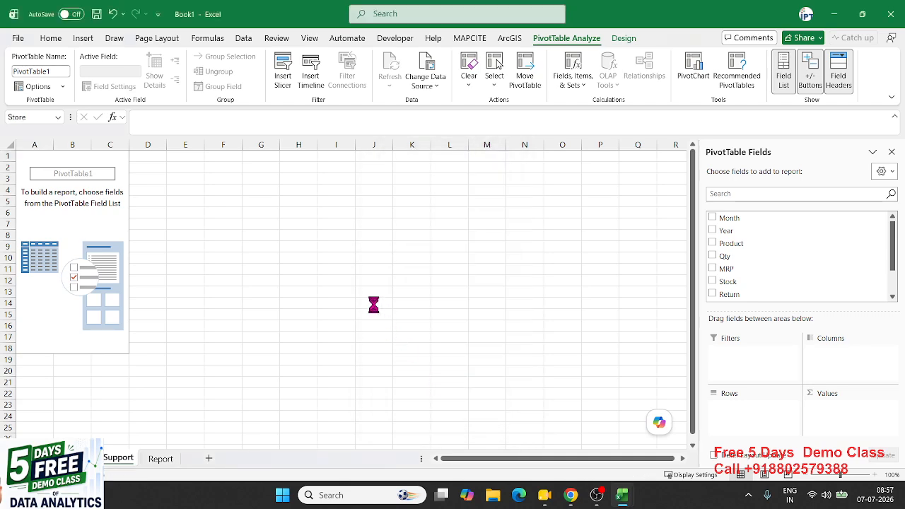
# Move all four slicers from the Support sheet to the Report sheet at I11, and pull the Month slicer away from the others
pyautogui.click(378, 283)
pyautogui.keyDown('ctrl'); pyautogui.click(358, 251); pyautogui.keyUp('ctrl')
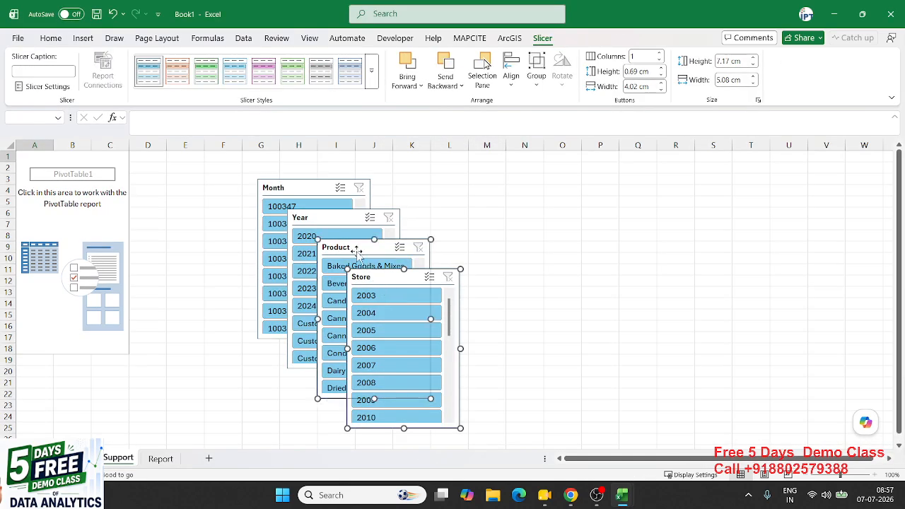
pyautogui.keyDown('ctrl'); pyautogui.click(336, 222); pyautogui.keyUp('ctrl')
pyautogui.keyDown('ctrl'); pyautogui.click(317, 191); pyautogui.keyUp('ctrl')
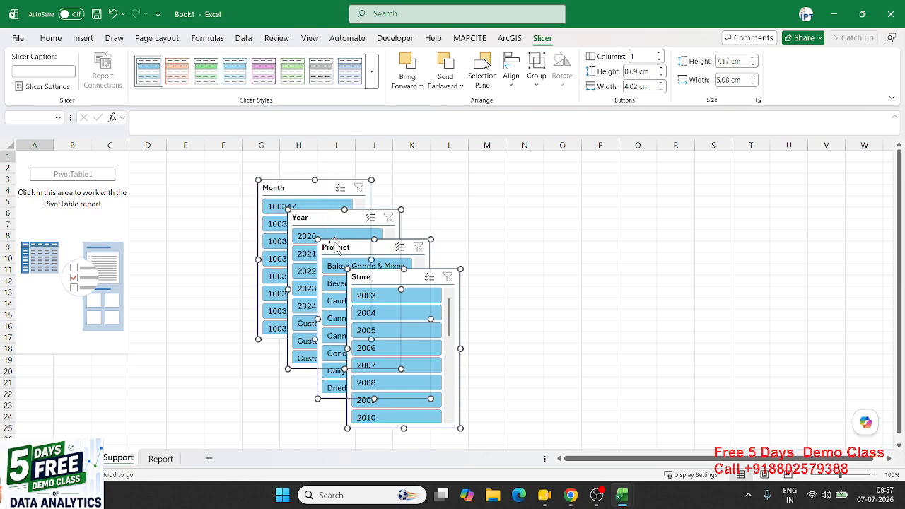
pyautogui.hotkey('ctrl', 'x')
pyautogui.click(161, 458)
pyautogui.click(335, 269)
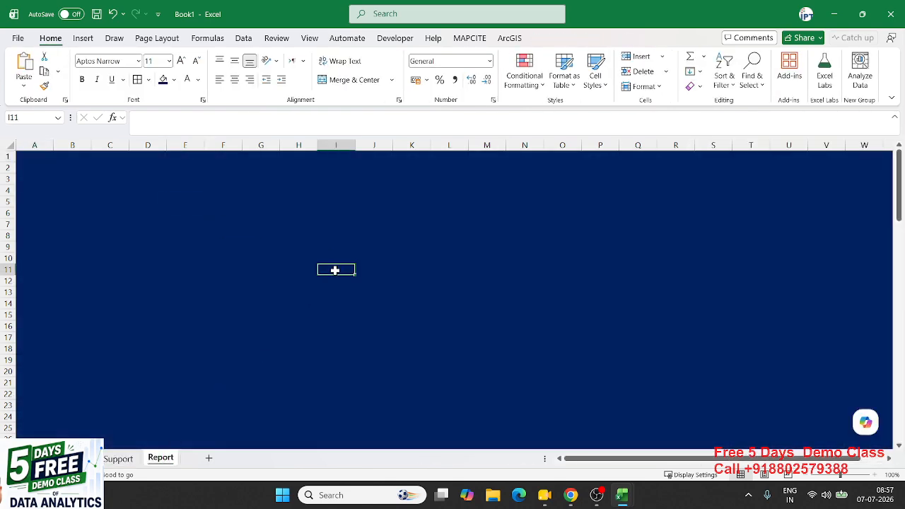
pyautogui.hotkey('ctrl', 'v')
pyautogui.click(487, 235)
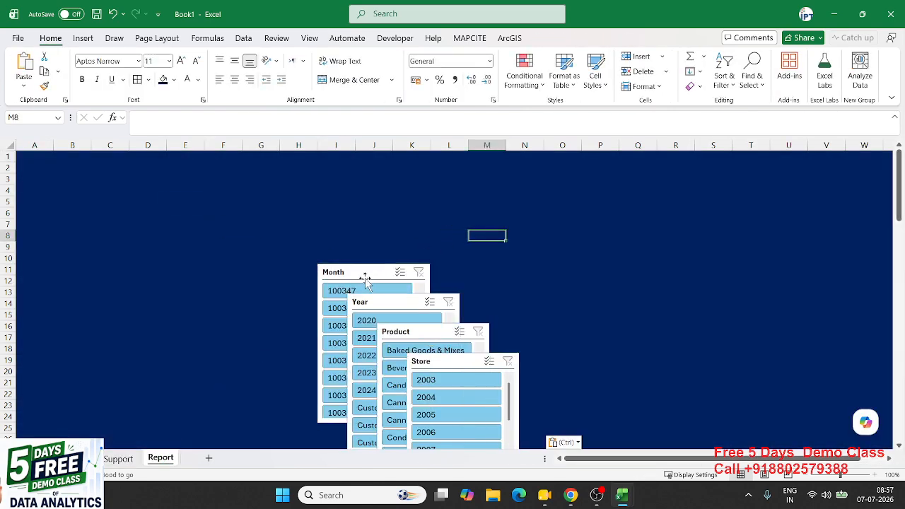
pyautogui.moveTo(365, 278); pyautogui.dragTo(265, 222)
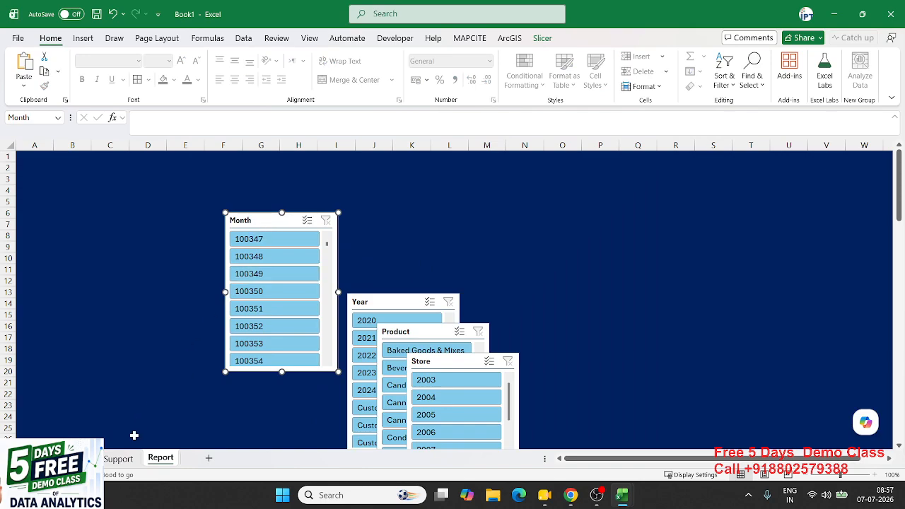
# Refresh the pivot table on the Support sheet and return to the Report sheet
pyautogui.click(119, 461)
pyautogui.click(83, 459)
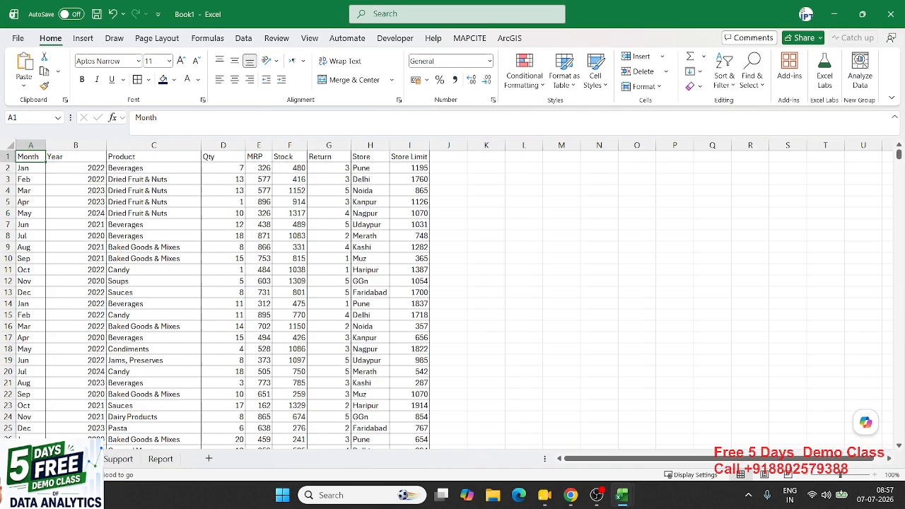
pyautogui.click(116, 460)
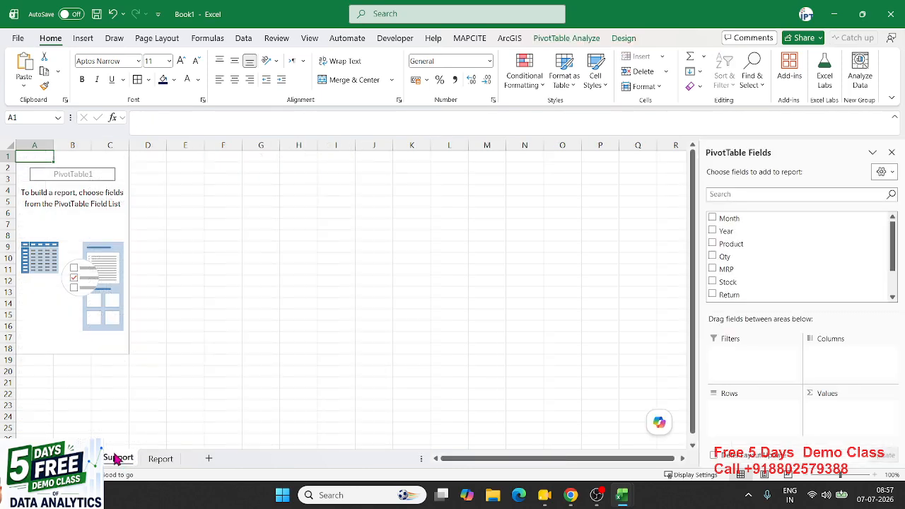
pyautogui.rightClick(78, 264)
pyautogui.click(120, 322)
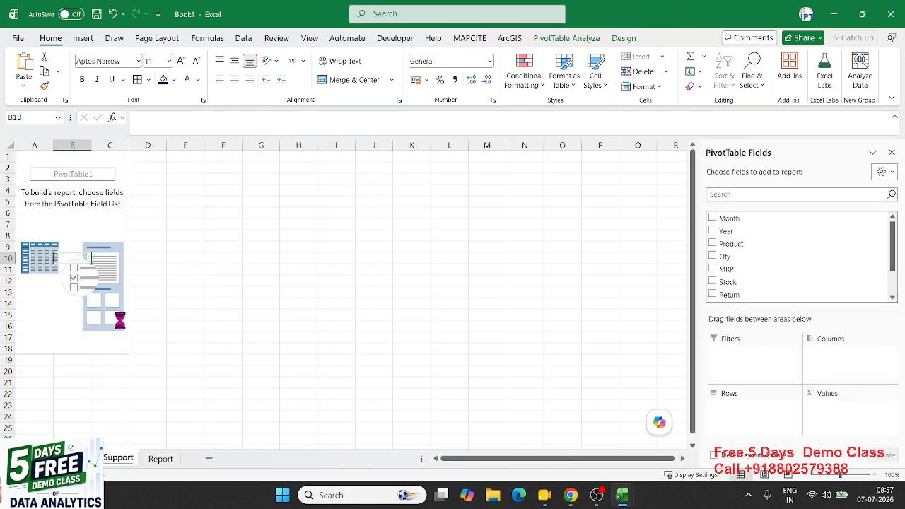
pyautogui.click(159, 459)
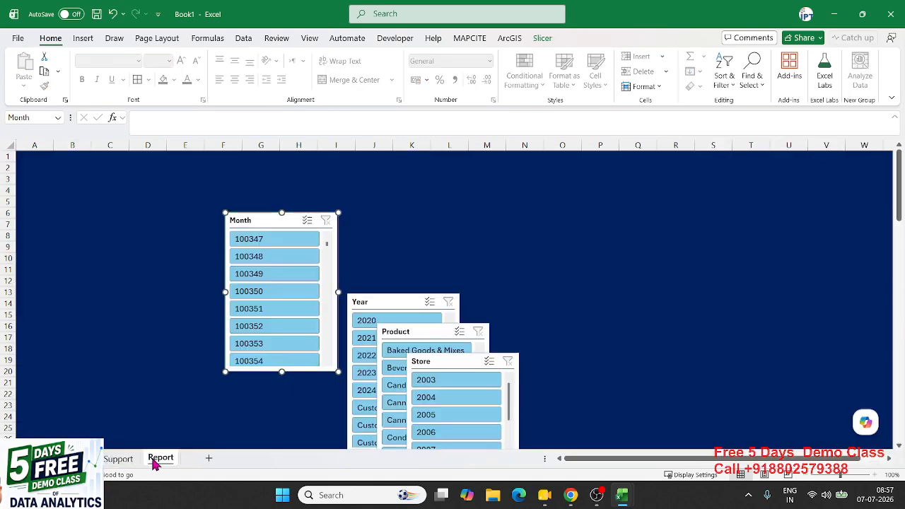
# Spread the Month, Year, Product and Store slicers apart across the Report sheet so they no longer overlap
pyautogui.moveTo(241, 220); pyautogui.dragTo(191, 199)
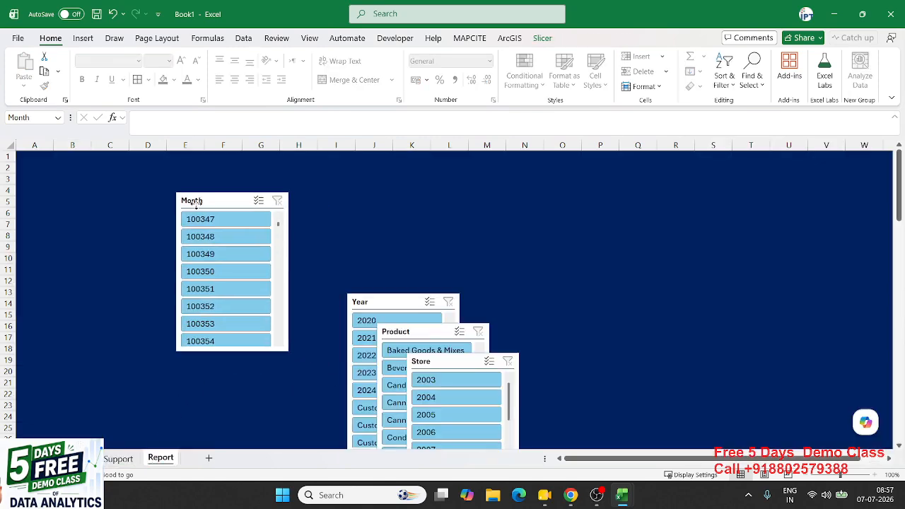
pyautogui.moveTo(385, 302); pyautogui.dragTo(338, 237)
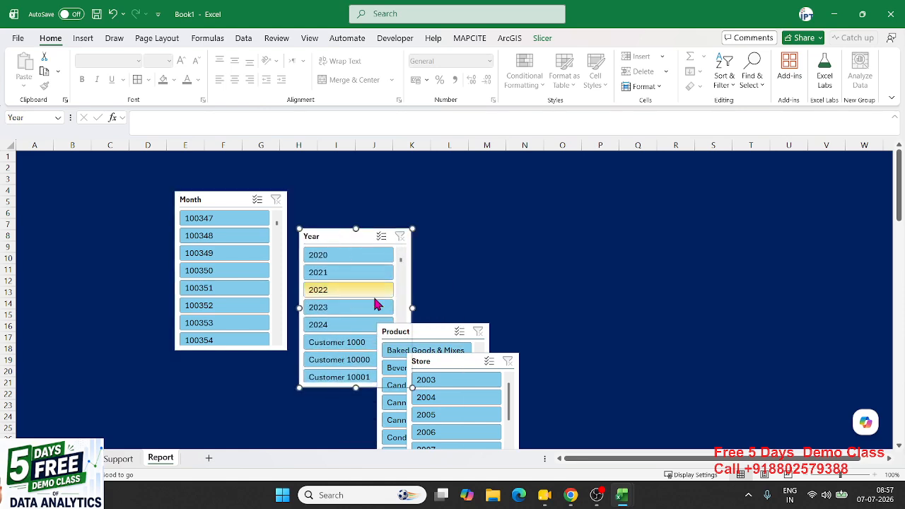
pyautogui.moveTo(403, 332); pyautogui.dragTo(452, 270)
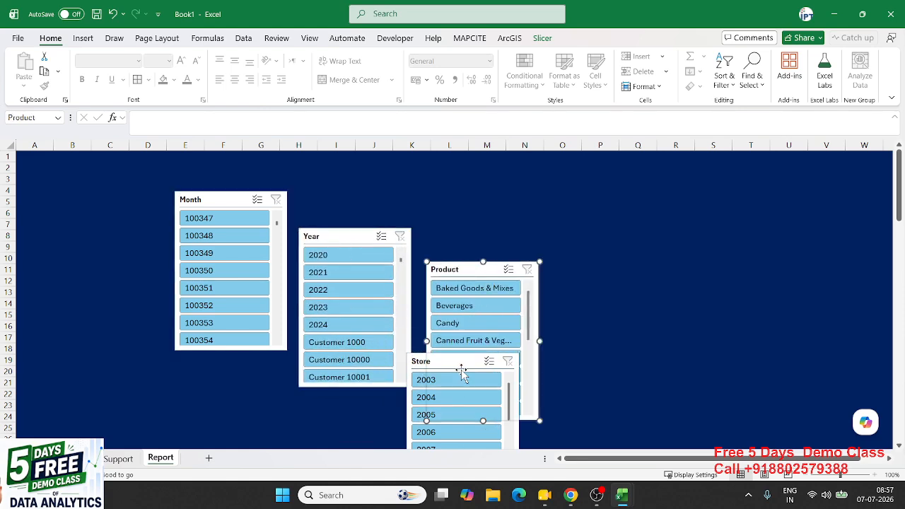
pyautogui.moveTo(463, 365); pyautogui.dragTo(588, 290)
# Delete the Store, Product, Year and Month slicers from the Report sheet
pyautogui.press('Delete')
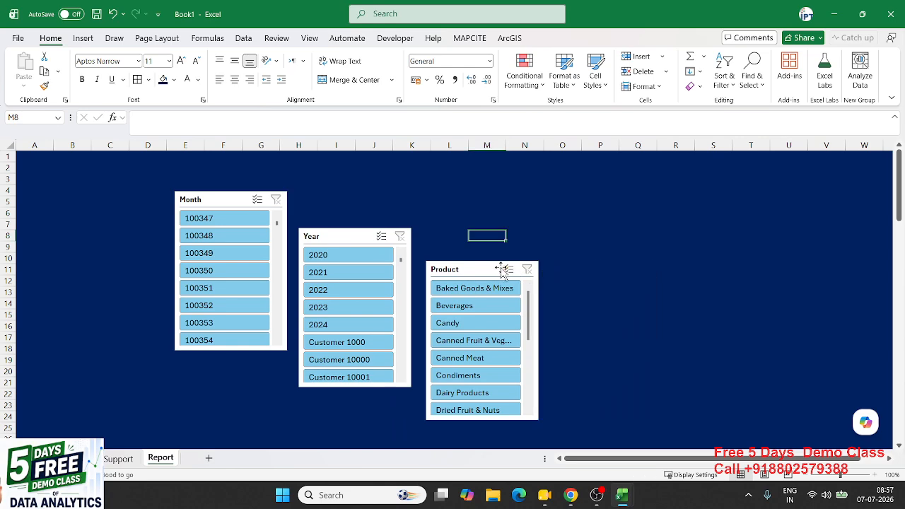
pyautogui.click(495, 271)
pyautogui.press('Delete')
pyautogui.click(357, 235)
pyautogui.press('Delete')
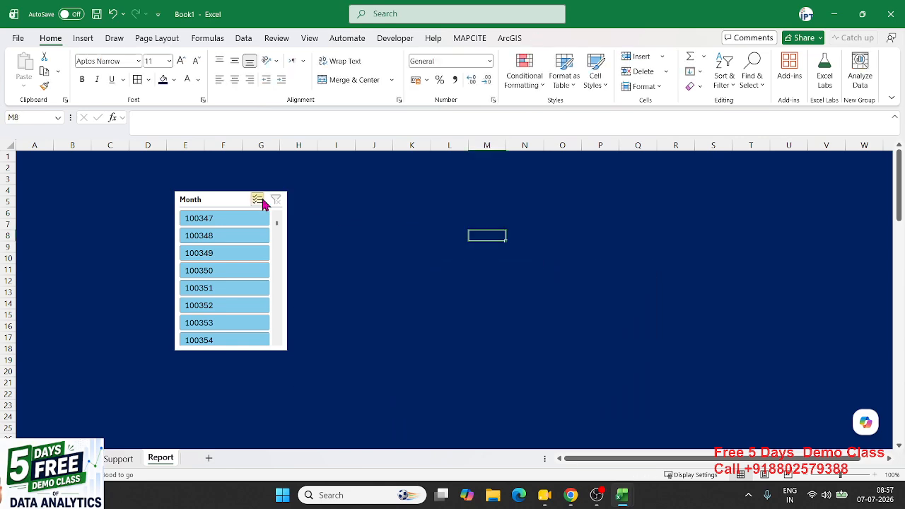
pyautogui.click(234, 199)
pyautogui.press('Delete')
# Scan down the Month column of the Data sheet for entries that are not month names
pyautogui.click(118, 459)
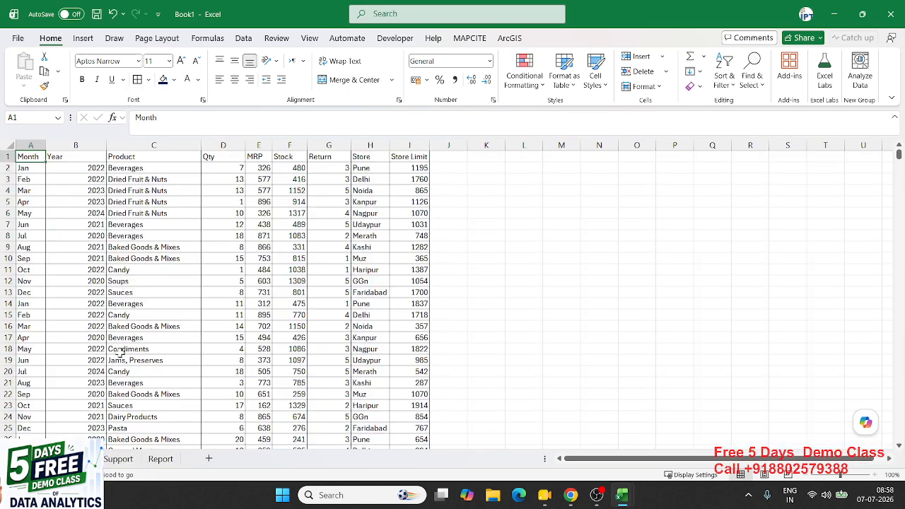
pyautogui.click(27, 181)
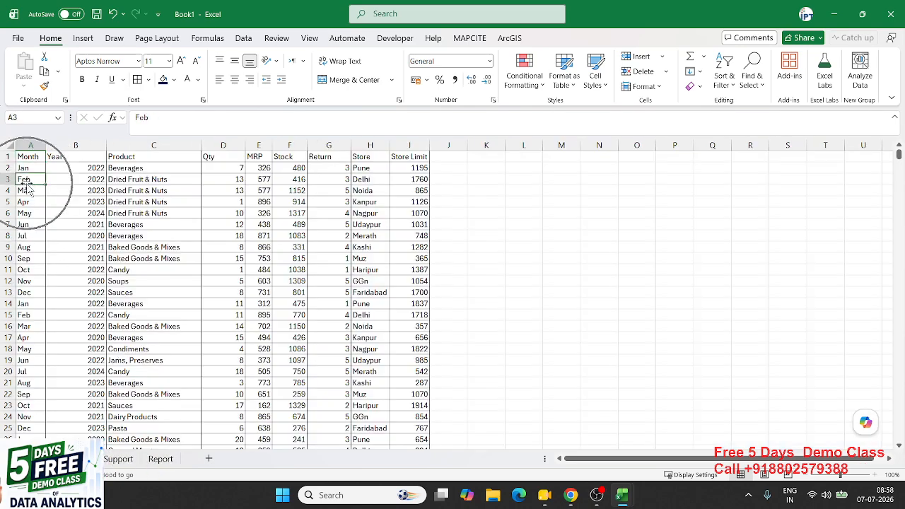
pyautogui.hotkey('ctrl', 'Down')
pyautogui.hotkey('ctrl', 'Up')
pyautogui.press('Down')
pyautogui.press('pagedown')
pyautogui.press('pagedown')
pyautogui.press('pagedown')
pyautogui.press('pagedown')
pyautogui.press('pagedown')
pyautogui.press('pagedown')
pyautogui.press('pagedown')
pyautogui.press('pagedown')
pyautogui.press('pagedown')
pyautogui.press('pagedown')
pyautogui.press('pagedown')
pyautogui.press('pagedown')
pyautogui.press('pagedown')
pyautogui.press('pagedown')
pyautogui.press('pagedown')
pyautogui.press('pagedown')
pyautogui.press('pagedown')
pyautogui.press('pagedown')
pyautogui.press('pagedown')
pyautogui.press('pagedown')
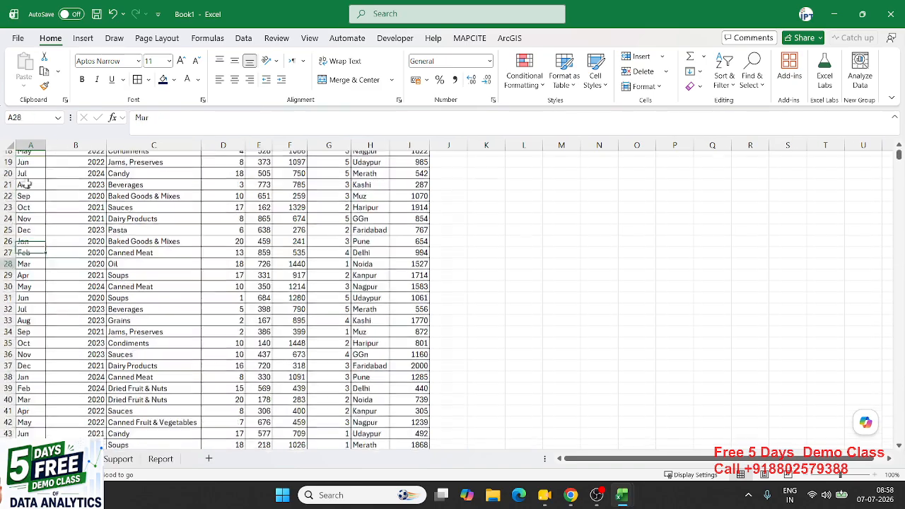
pyautogui.press('pagedown')
pyautogui.press('pagedown')
pyautogui.press('pagedown')
pyautogui.press('pagedown')
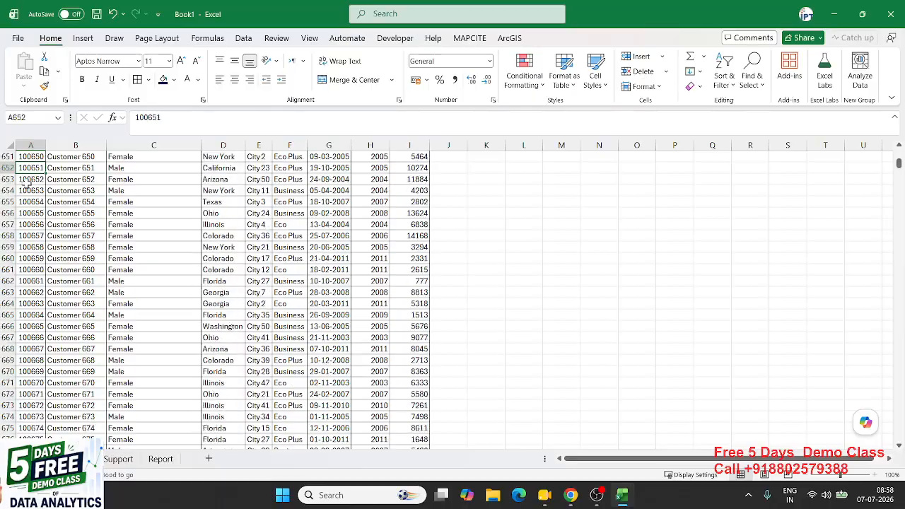
pyautogui.press('pageup')
pyautogui.press('pageup')
pyautogui.press('pageup')
pyautogui.press('pageup')
pyautogui.press('pageup')
pyautogui.press('pageup')
pyautogui.press('pageup')
pyautogui.press('pageup')
pyautogui.press('pageup')
pyautogui.press('pageup')
pyautogui.press('pageup')
pyautogui.press('pageup')
pyautogui.press('pageup')
pyautogui.press('pageup')
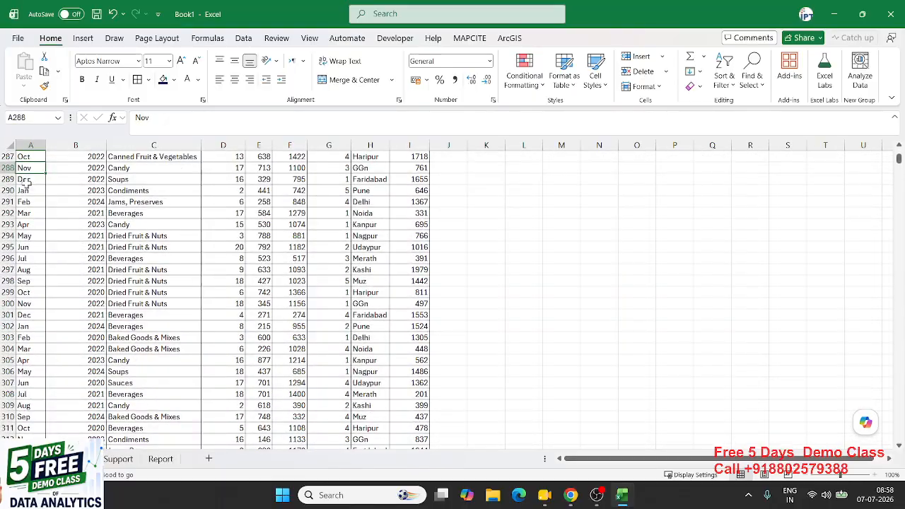
# Delete everything on the Data sheet from row 316 downward and return to cell A1
pyautogui.press('Down')
pyautogui.press('Down')
pyautogui.press('Down')
pyautogui.press('Down')
pyautogui.press('Down')
pyautogui.press('Down')
pyautogui.press('Down')
pyautogui.press('Down')
pyautogui.press('Down')
pyautogui.press('Down')
pyautogui.press('Down')
pyautogui.press('Down')
pyautogui.press('Down')
pyautogui.press('Down')
pyautogui.press('Down')
pyautogui.press('Down')
pyautogui.press('Down')
pyautogui.press('Down')
pyautogui.press('Down')
pyautogui.press('Down')
pyautogui.press('Down')
pyautogui.press('Down')
pyautogui.press('Down')
pyautogui.press('Down')
pyautogui.press('Down')
pyautogui.press('Down')
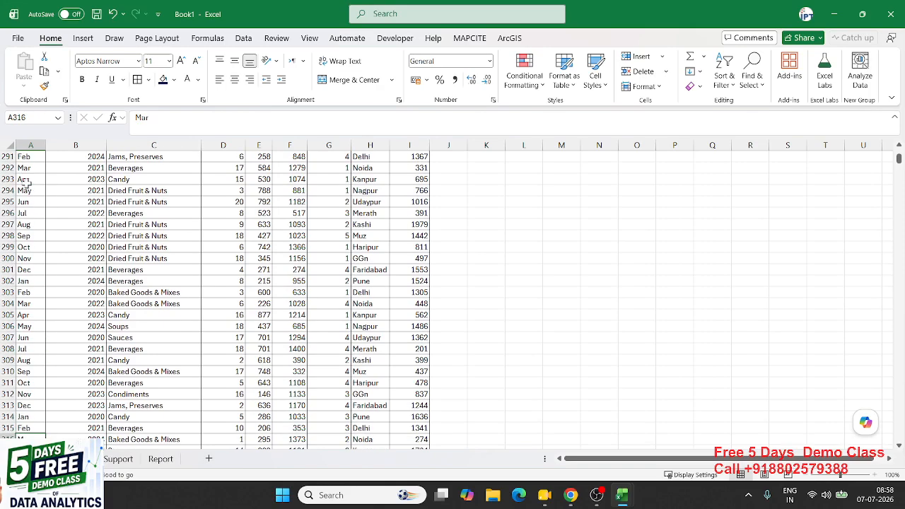
pyautogui.hotkey('ctrl', 'shift', 'Right')
pyautogui.hotkey('ctrl', 'shift', 'Right')
pyautogui.hotkey('ctrl', 'shift', 'Left')
pyautogui.hotkey('ctrl', 'shift', 'Down')
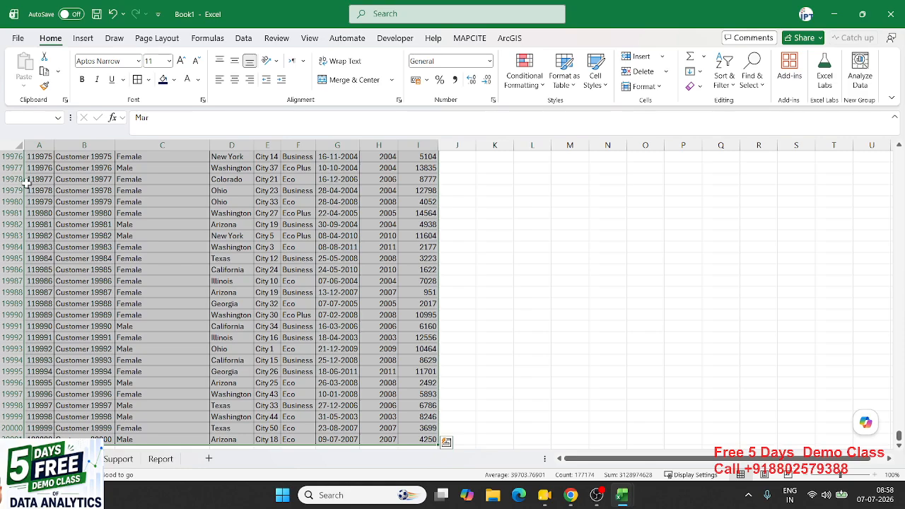
pyautogui.hotkey('ctrl', 'shift', 'Up')
pyautogui.hotkey('ctrl', 'shift', 'Down')
pyautogui.hotkey('ctrl', 'shift', 'Up')
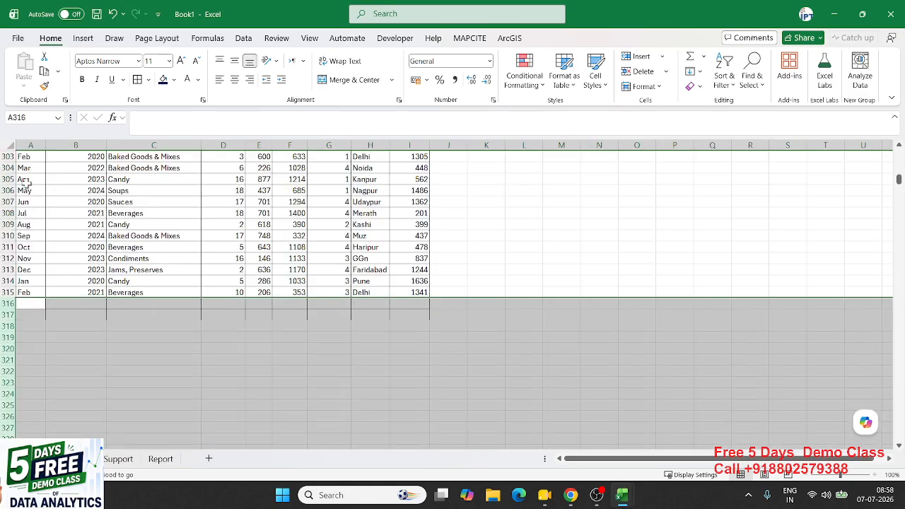
pyautogui.press('Up')
pyautogui.hotkey('ctrl', 'Home')
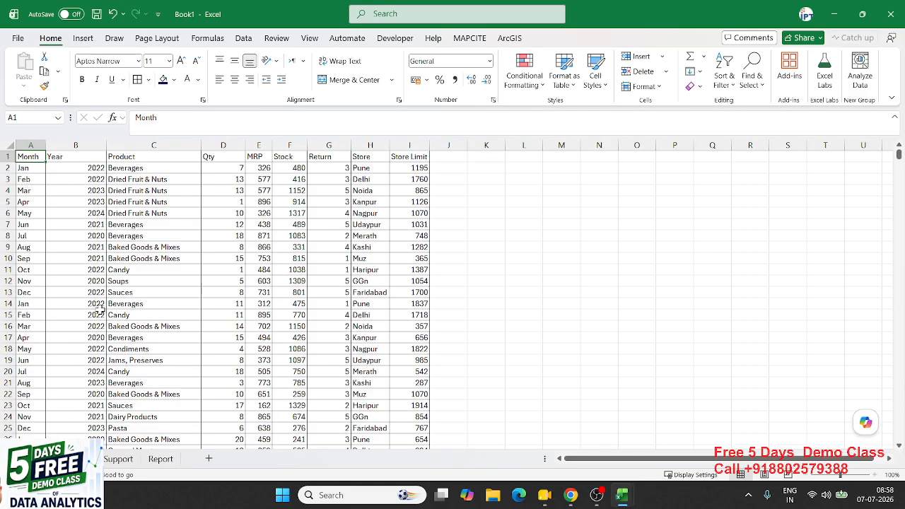
# Delete the existing empty pivot table by clearing the whole Support sheet
pyautogui.click(83, 39)
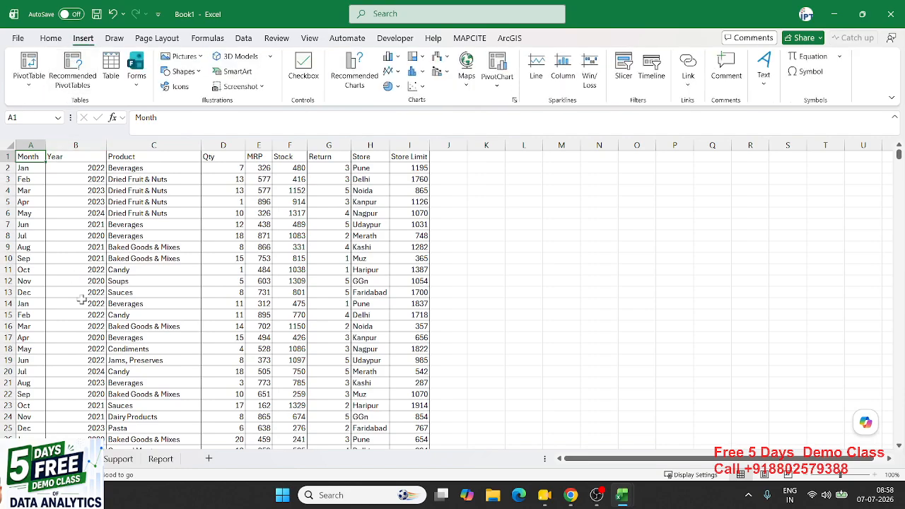
pyautogui.click(118, 459)
pyautogui.click(12, 144)
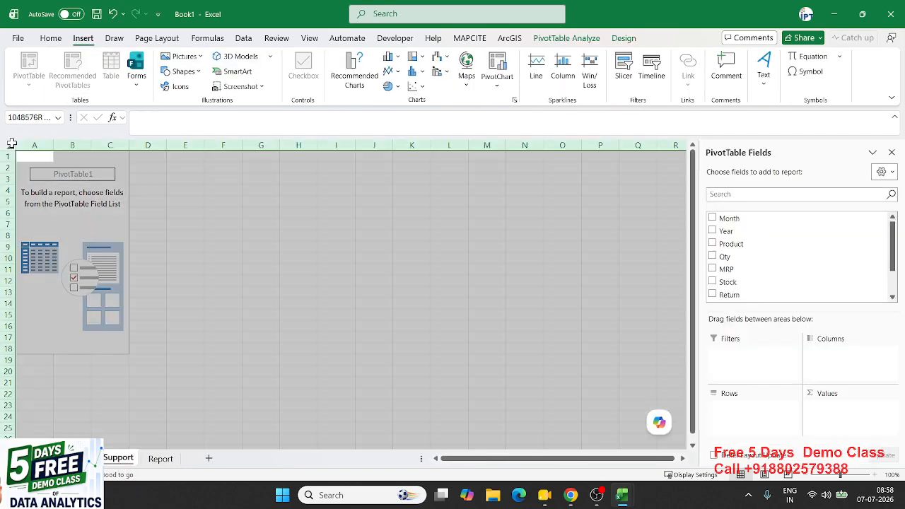
pyautogui.press('Delete')
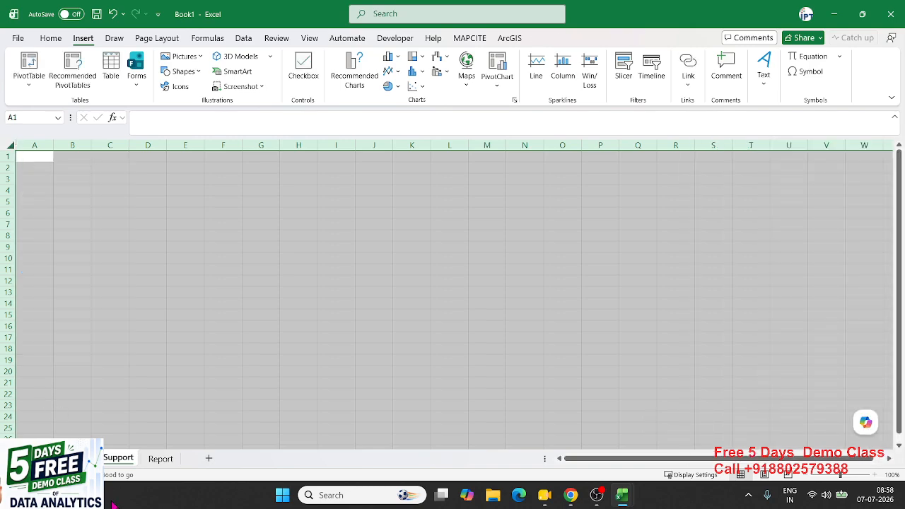
# Create a pivot table from the Data sheet range A1:I315 in the existing Support sheet at cell A1
pyautogui.click(76, 459)
pyautogui.hotkey('ctrl', 'shift', 'Right')
pyautogui.hotkey('ctrl', 'shift', 'Down')
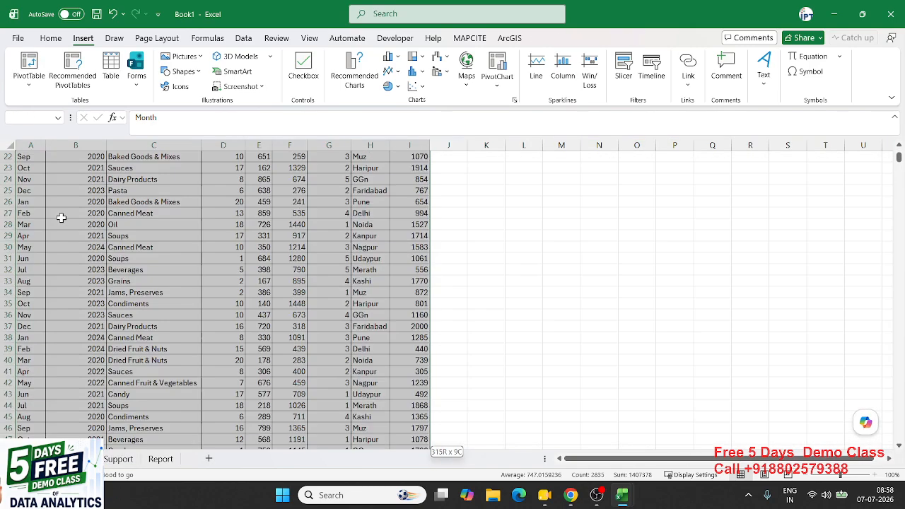
pyautogui.click(28, 63)
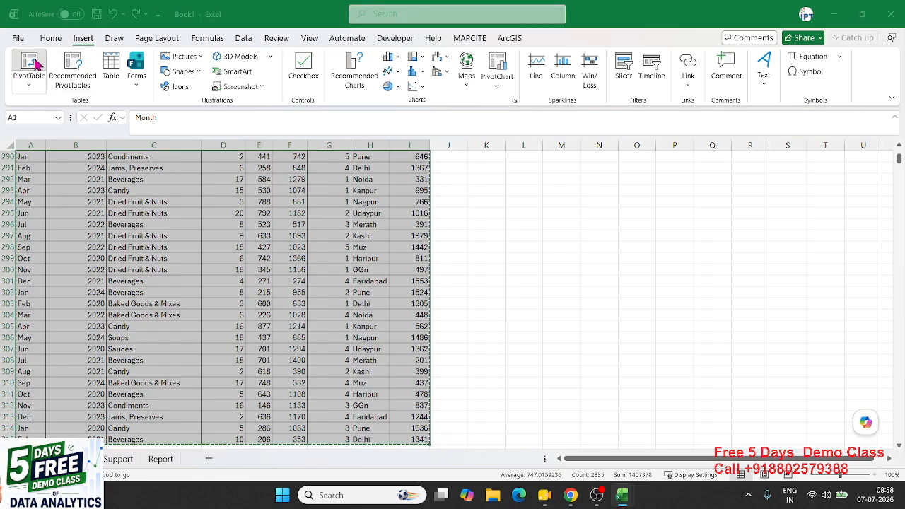
pyautogui.click(373, 282)
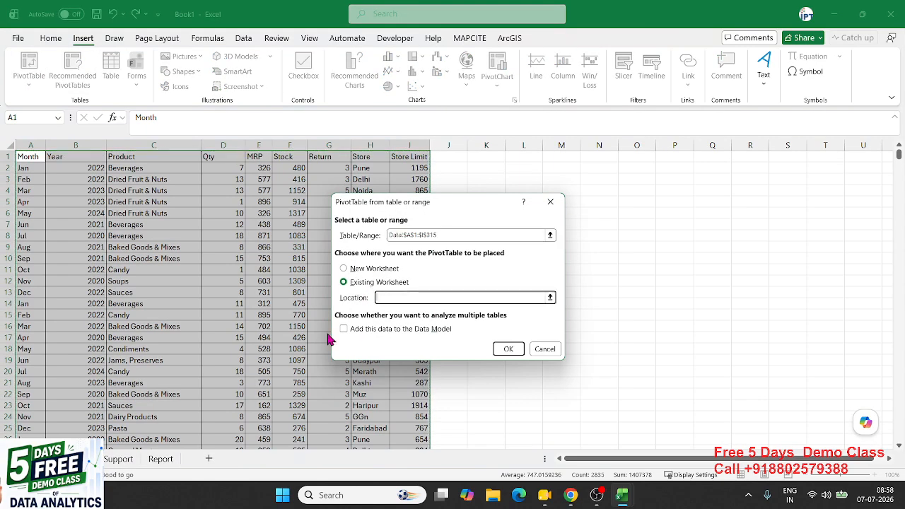
pyautogui.click(159, 458)
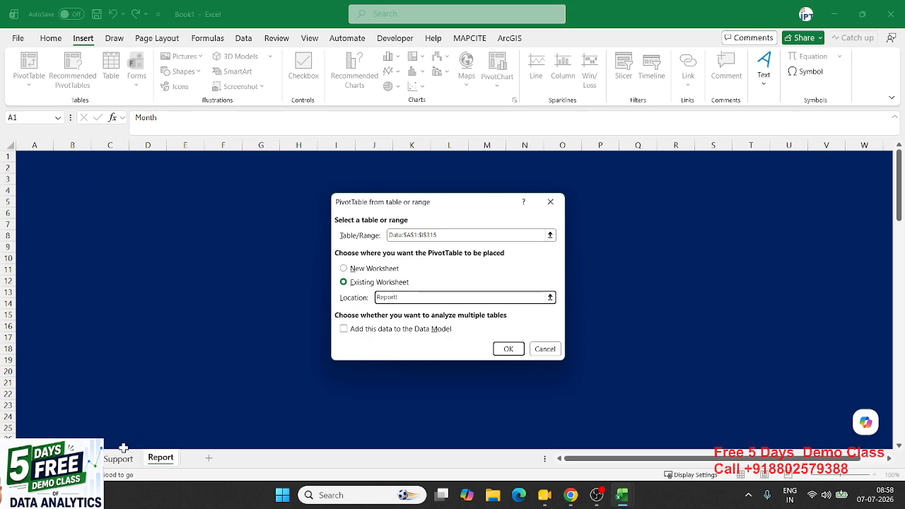
pyautogui.click(118, 458)
pyautogui.click(30, 160)
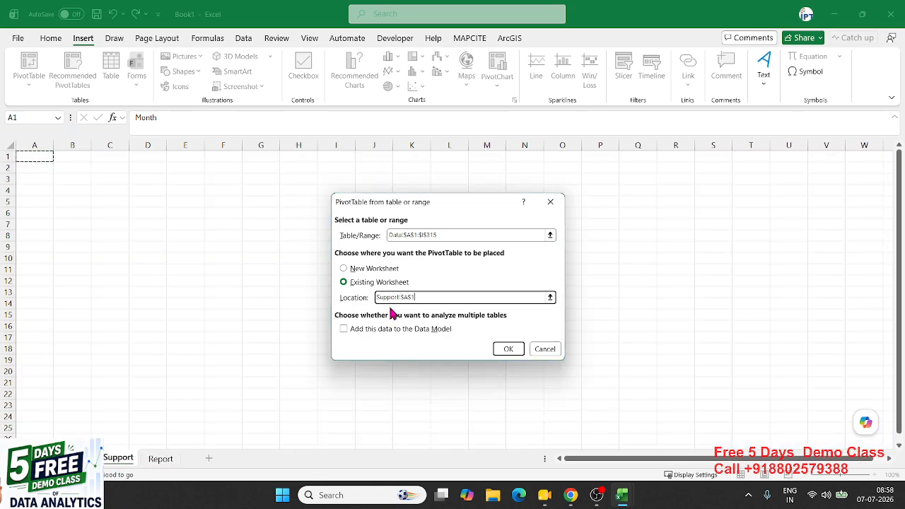
pyautogui.click(506, 349)
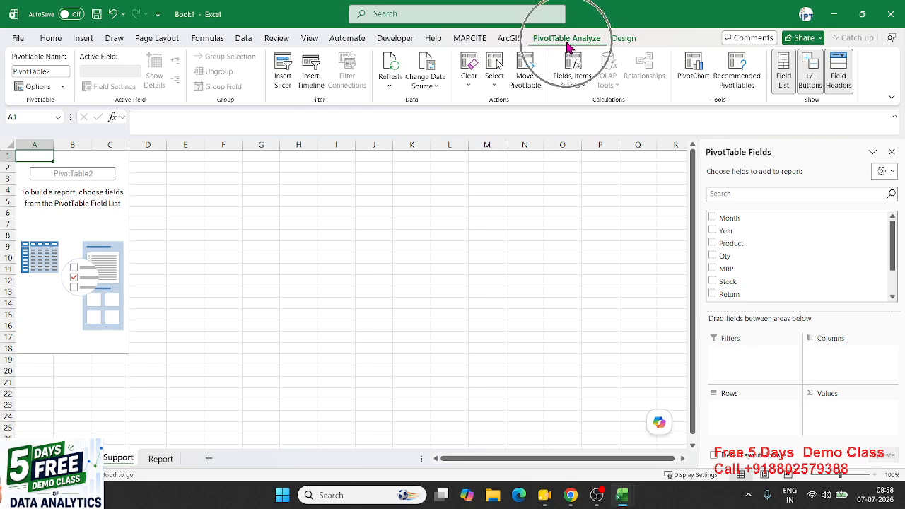
# Insert slicers for the Month, Year, Product and Store fields of the new pivot table
pyautogui.click(285, 74)
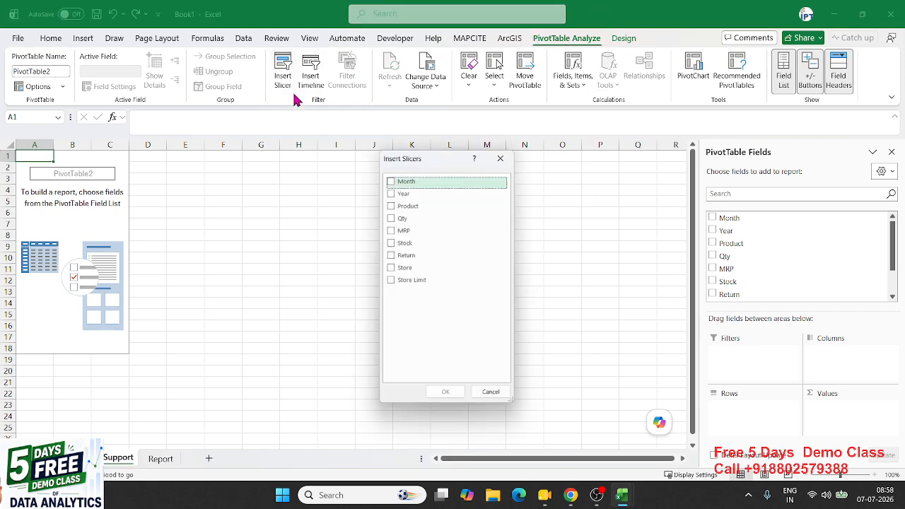
pyautogui.click(390, 179)
pyautogui.click(392, 192)
pyautogui.click(395, 205)
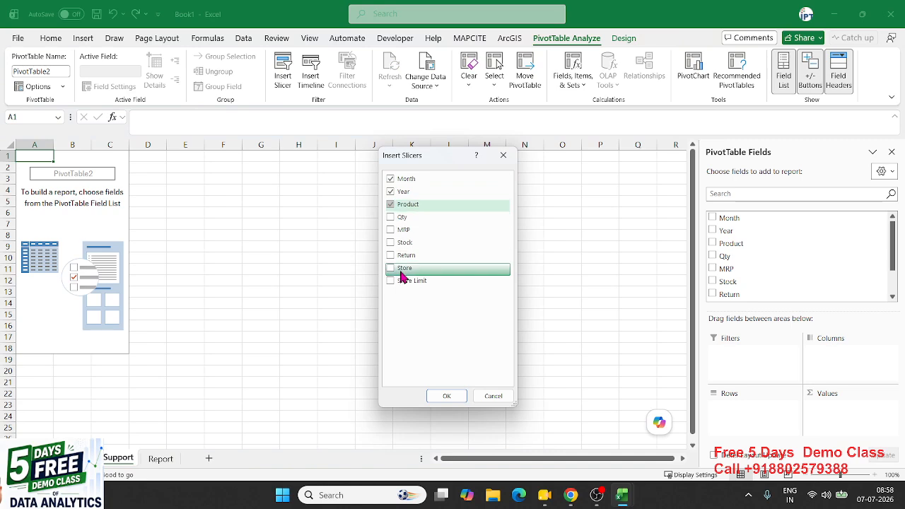
pyautogui.click(393, 270)
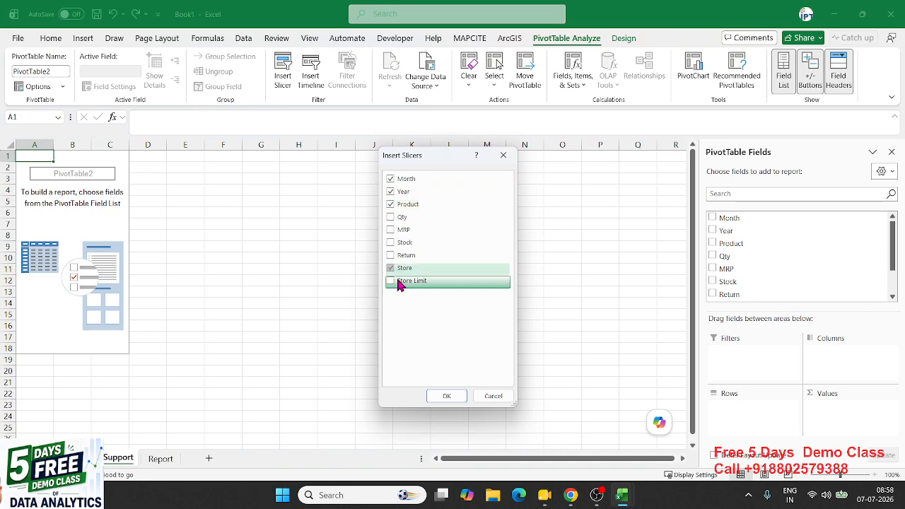
pyautogui.click(451, 398)
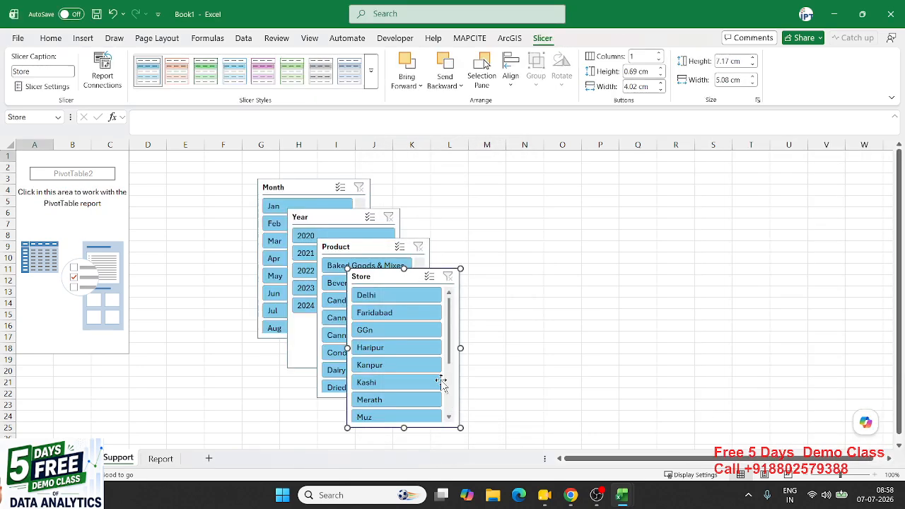
# Move all four new slicers together from the Support sheet to the Report sheet at F9
pyautogui.keyDown('ctrl'); pyautogui.click(353, 249); pyautogui.keyUp('ctrl')
pyautogui.keyDown('ctrl'); pyautogui.click(322, 218); pyautogui.keyUp('ctrl')
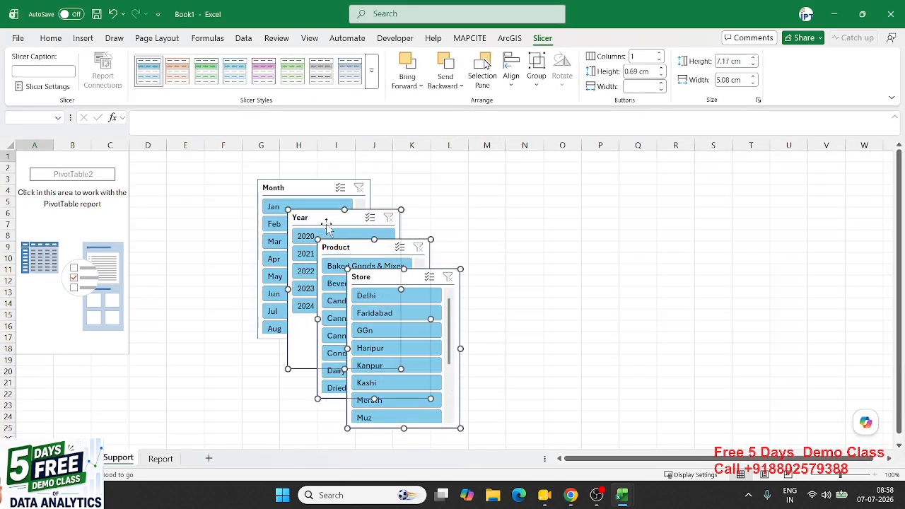
pyautogui.keyDown('ctrl'); pyautogui.click(299, 189); pyautogui.keyUp('ctrl')
pyautogui.hotkey('ctrl', 'x')
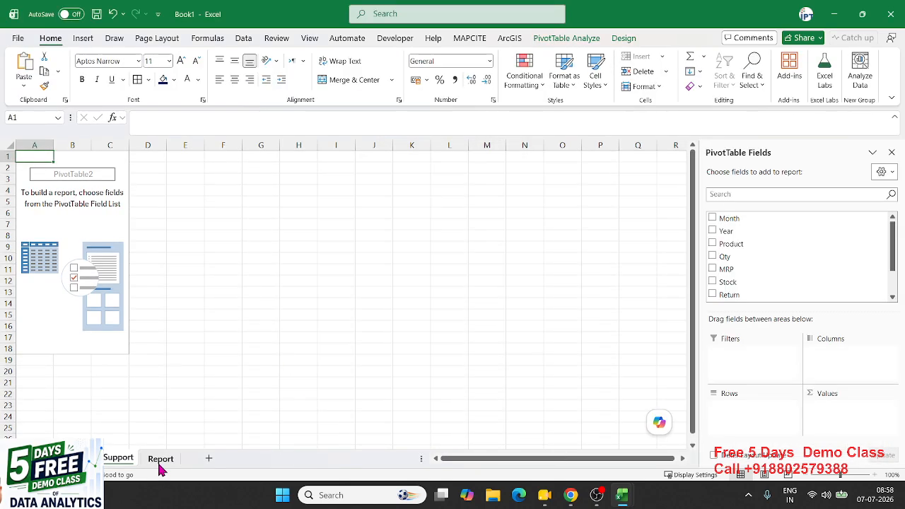
pyautogui.click(160, 458)
pyautogui.click(233, 247)
pyautogui.hotkey('ctrl', 'v')
pyautogui.click(410, 257)
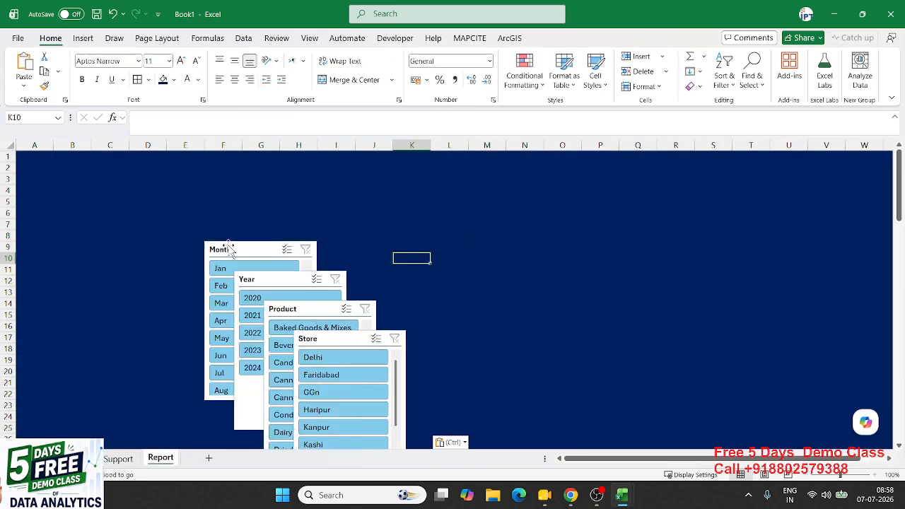
# Pull the Month slicer off the stack and place the Year slicer at cell A1, shortened to about 3.07 cm high and 4.95 cm wide
pyautogui.moveTo(226, 249); pyautogui.dragTo(398, 233)
pyautogui.moveTo(244, 293); pyautogui.dragTo(33, 167)
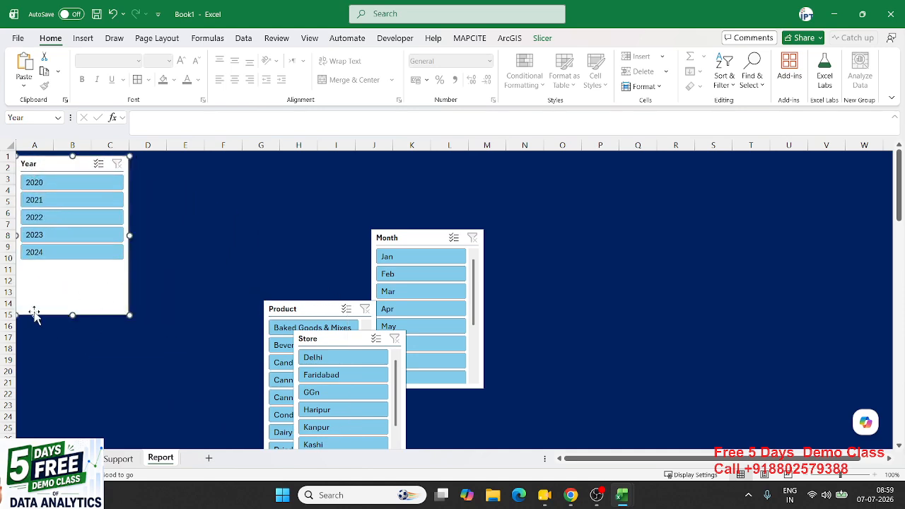
pyautogui.moveTo(128, 318); pyautogui.dragTo(126, 225)
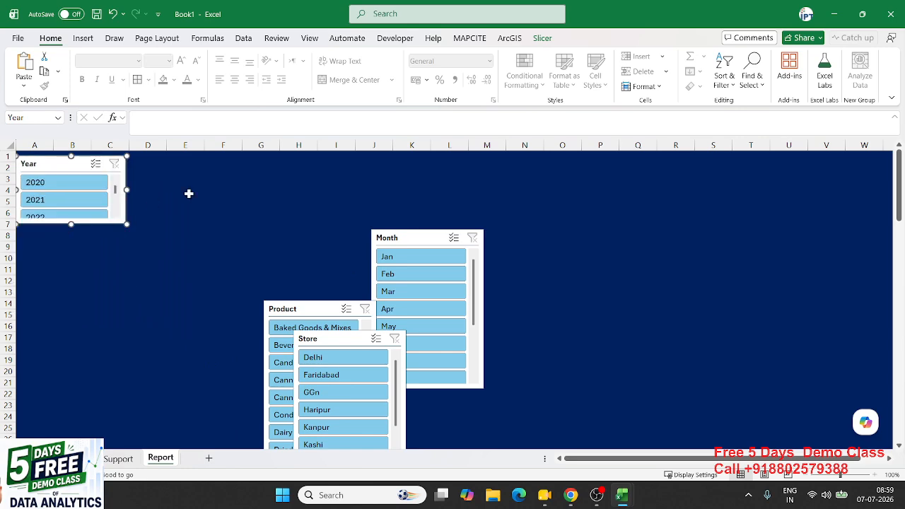
# Arrange the Year slicer's buttons in two columns and stretch the slicer to about 3.45 cm high
pyautogui.click(539, 38)
pyautogui.click(659, 54)
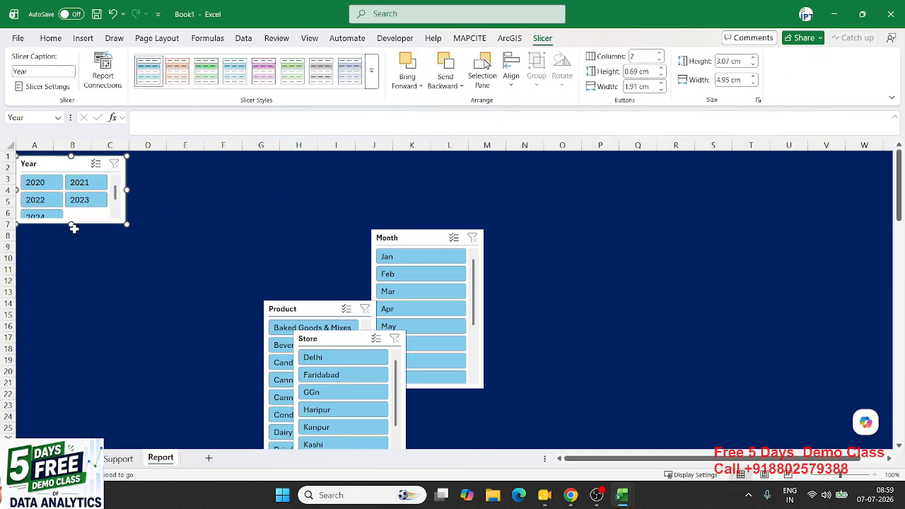
pyautogui.moveTo(70, 225); pyautogui.dragTo(69, 232)
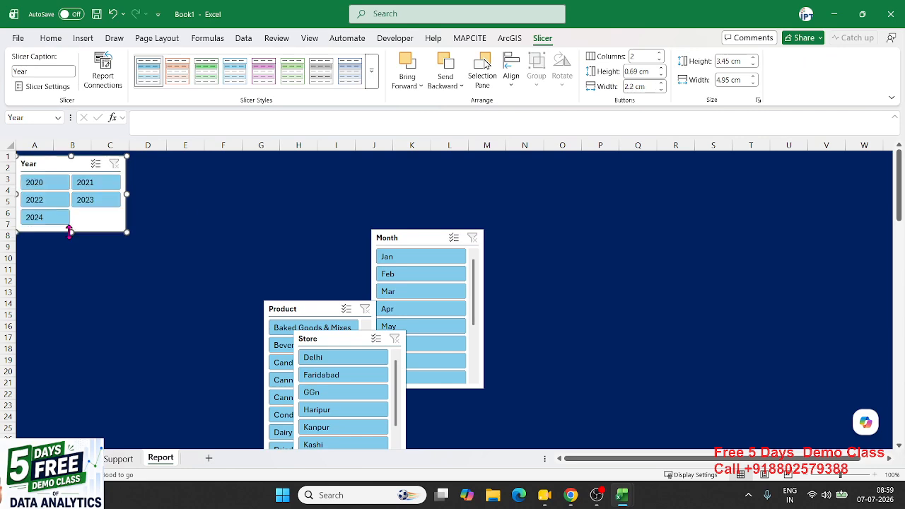
pyautogui.click(121, 304)
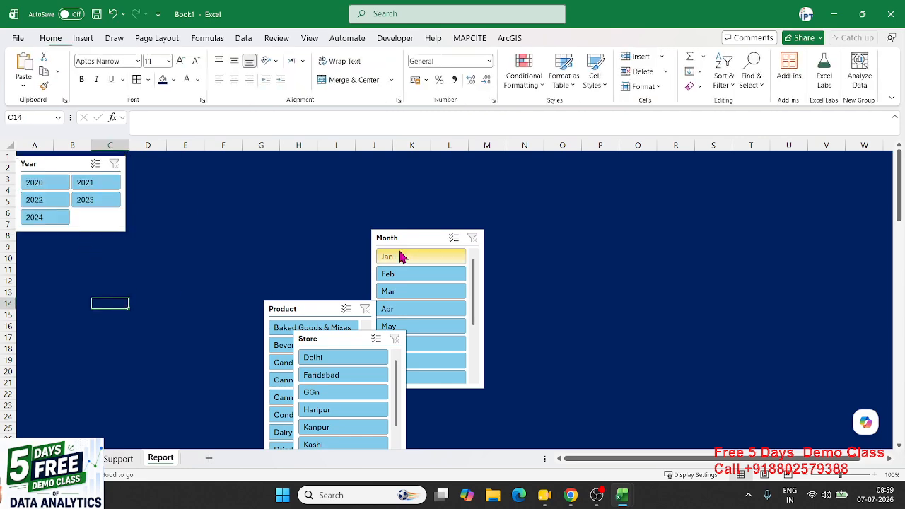
# Place the Month slicer directly below the Year slicer, with two button columns and a height of about 5.86 cm
pyautogui.moveTo(400, 238); pyautogui.dragTo(44, 253)
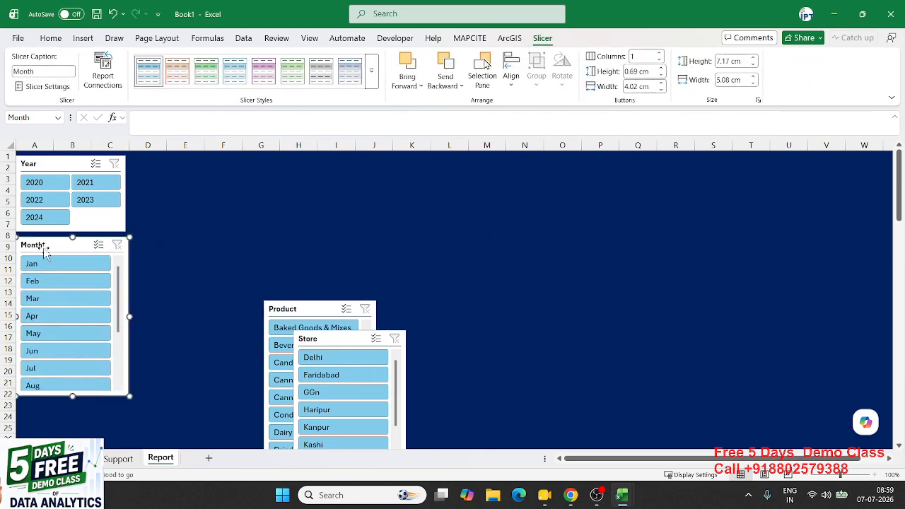
pyautogui.click(661, 56)
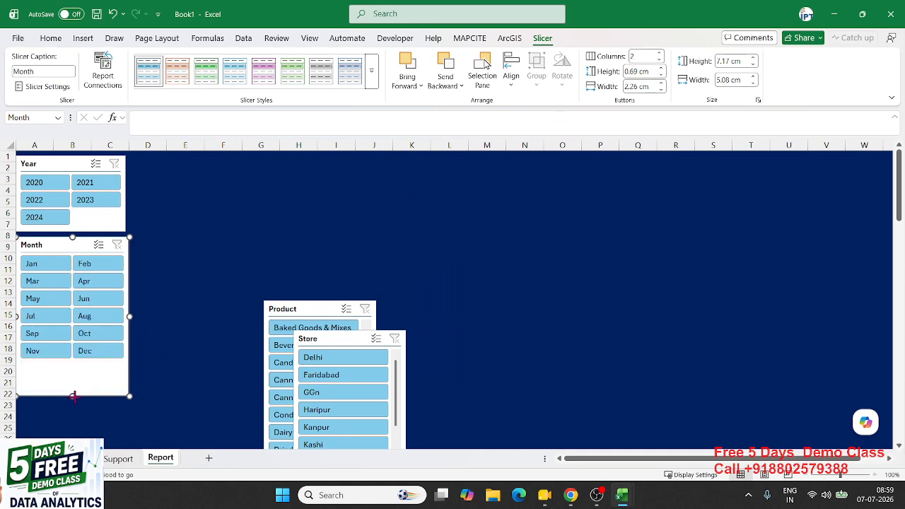
pyautogui.moveTo(73, 397); pyautogui.dragTo(72, 367)
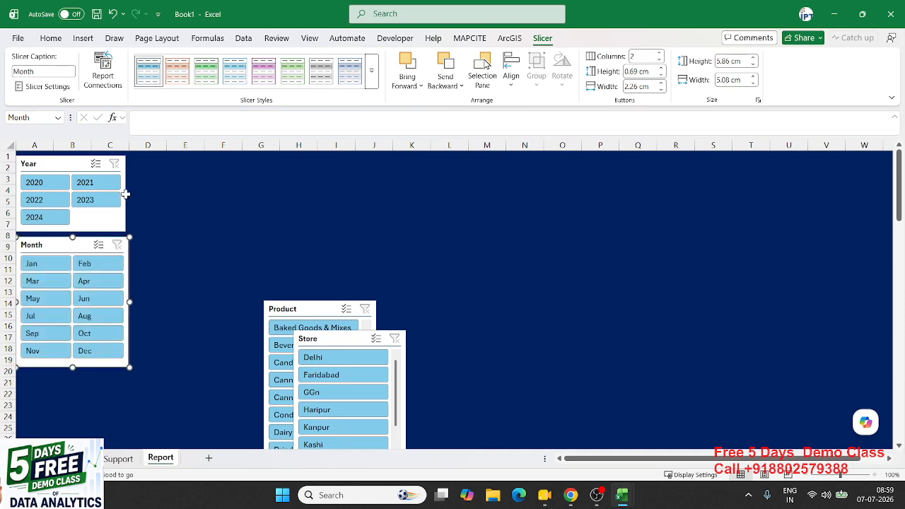
# Narrow the Month slicer slightly to line up with the Year slicer and move the Product slicer directly below it
pyautogui.moveTo(128, 303); pyautogui.dragTo(125, 301)
pyautogui.scroll(-4, 171, 295)
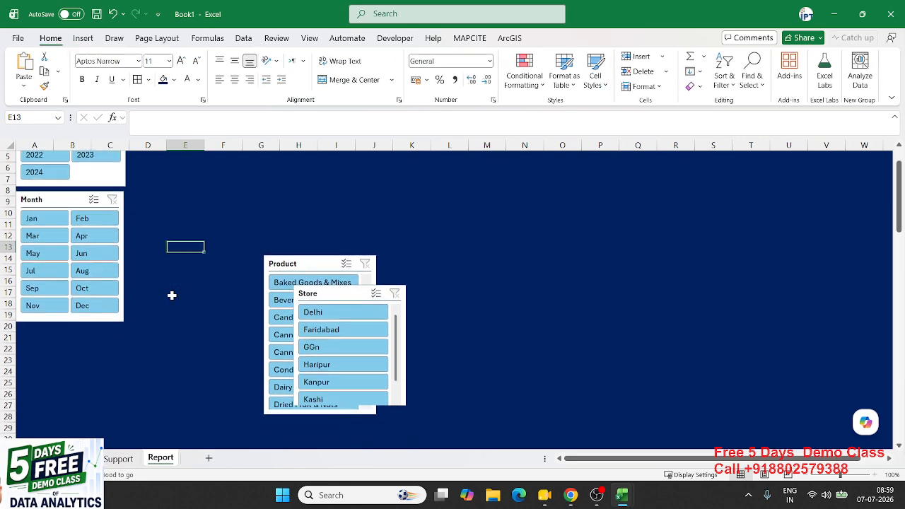
pyautogui.moveTo(297, 176); pyautogui.dragTo(45, 243)
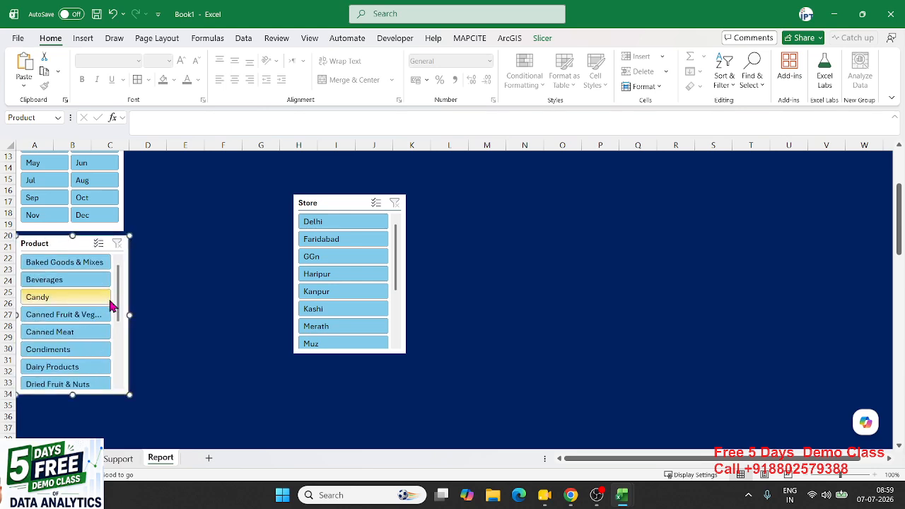
# Narrow the Product slicer to the Month slicer's width and stretch it down to about row 35, ending on the Grains button
pyautogui.moveTo(128, 314); pyautogui.dragTo(124, 314)
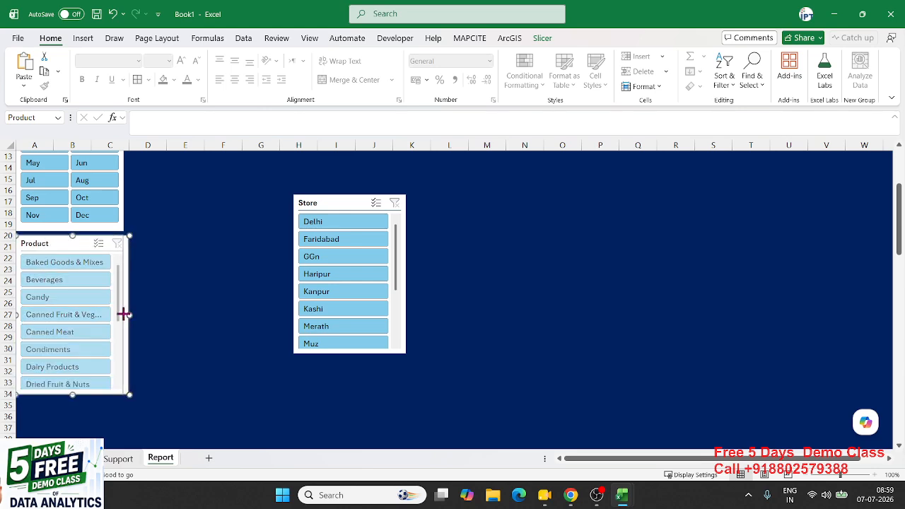
pyautogui.moveTo(69, 395); pyautogui.dragTo(69, 414)
pyautogui.click(200, 313)
pyautogui.scroll(-4, 200, 311)
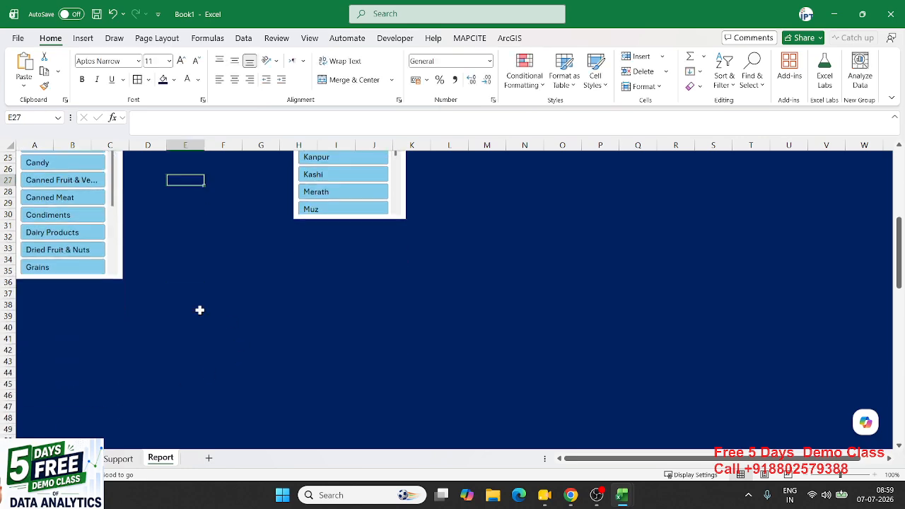
pyautogui.scroll(3, 200, 311)
pyautogui.scroll(-4, 200, 309)
pyautogui.scroll(-3, 200, 310)
pyautogui.scroll(8, 176, 318)
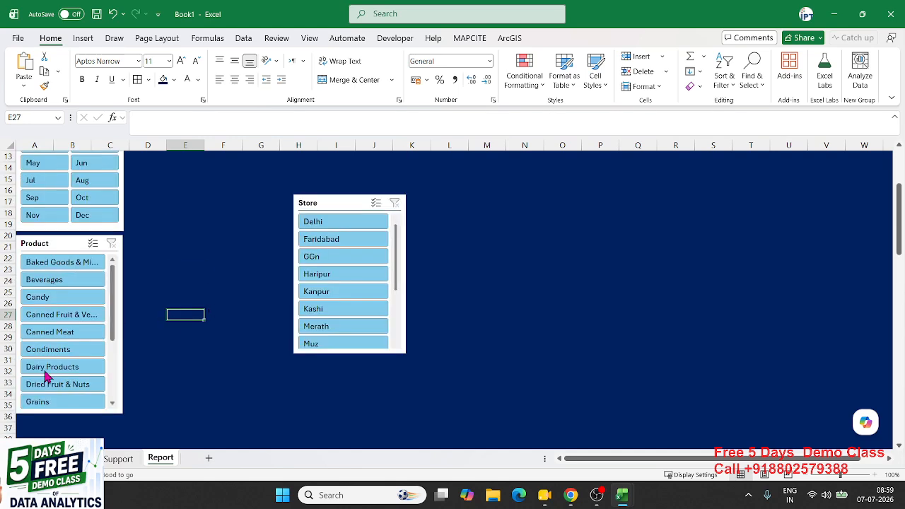
pyautogui.click(50, 416)
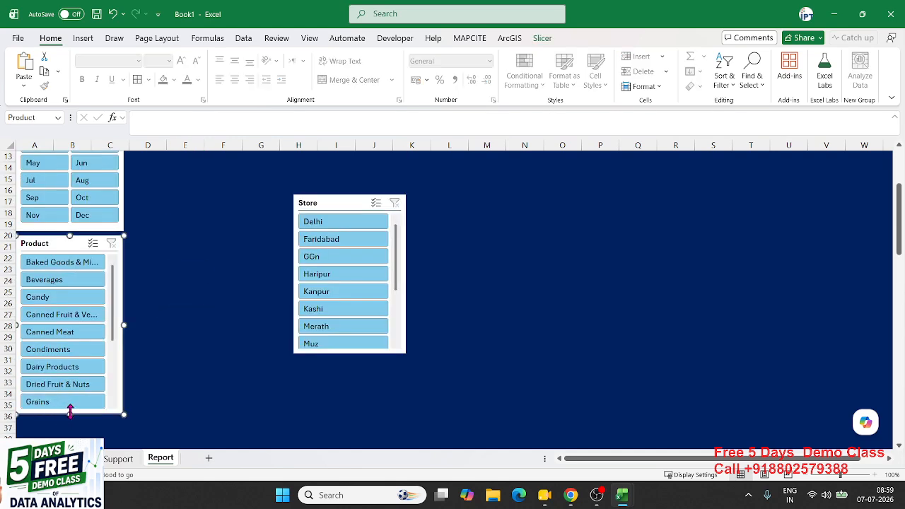
pyautogui.moveTo(69, 233)
pyautogui.mouseDown()
pyautogui.moveTo(70, 224)
pyautogui.moveTo(69, 235)
pyautogui.mouseUp()
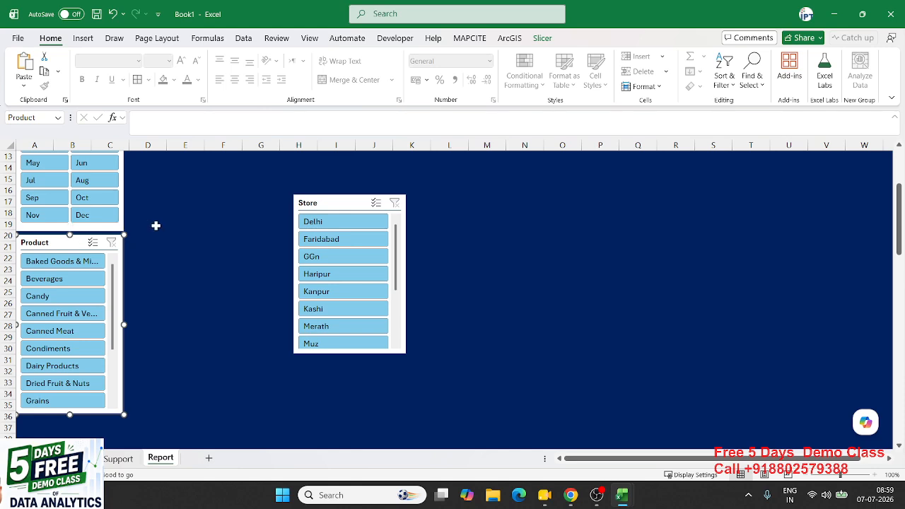
# Shorten the Month slicer to end at about row 18 and move the Product slicer up to row 20 beneath it
pyautogui.click(90, 228)
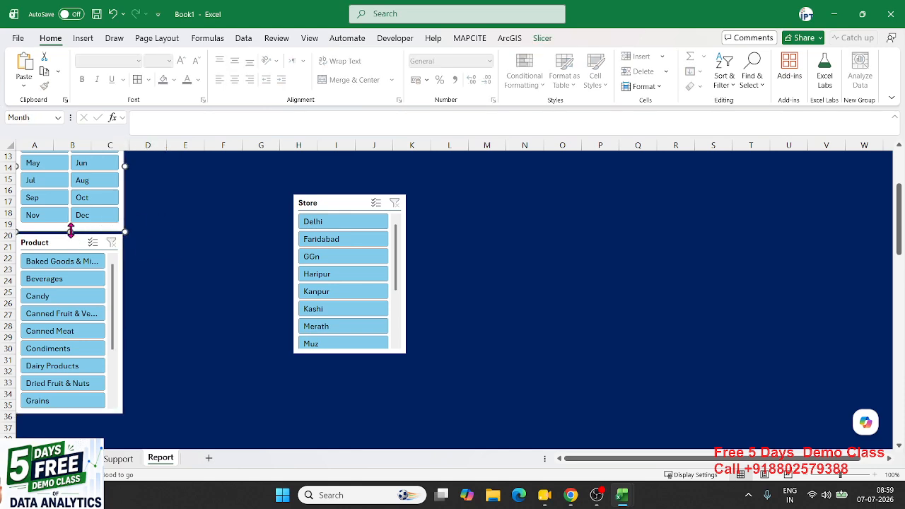
pyautogui.moveTo(71, 230); pyautogui.dragTo(64, 236)
pyautogui.click(65, 240)
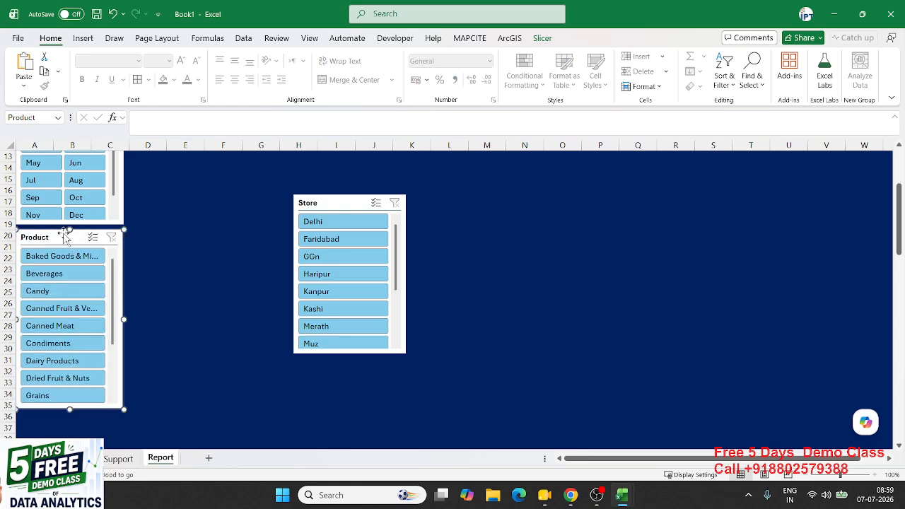
pyautogui.click(170, 235)
pyautogui.scroll(-5, 169, 234)
pyautogui.scroll(5, 170, 234)
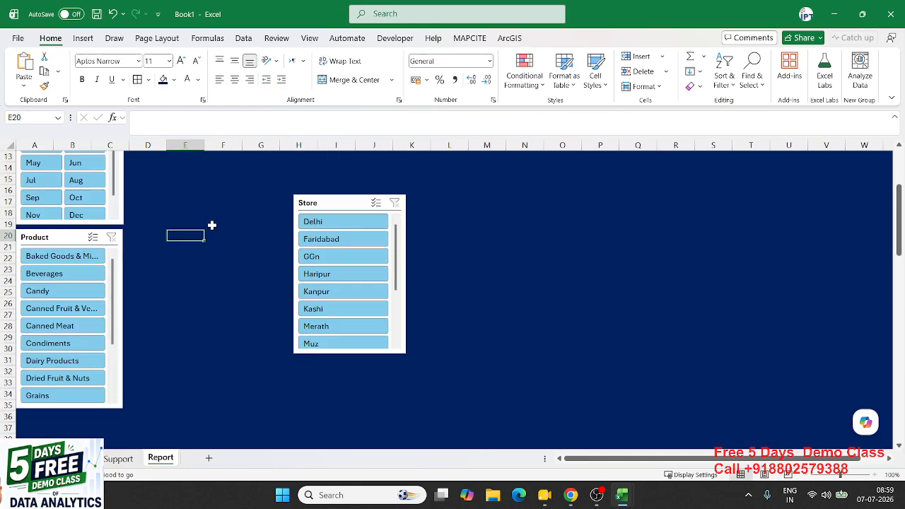
# Shorten the Product slicer to end at about row 31 and place the Store slicer directly below it at row 32
pyautogui.click(61, 408)
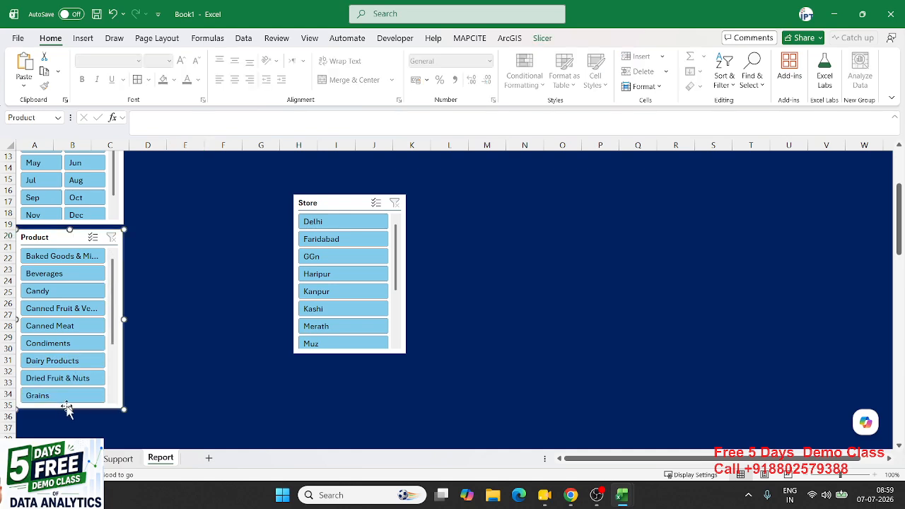
pyautogui.moveTo(67, 409); pyautogui.dragTo(70, 365)
pyautogui.moveTo(297, 211); pyautogui.dragTo(23, 385)
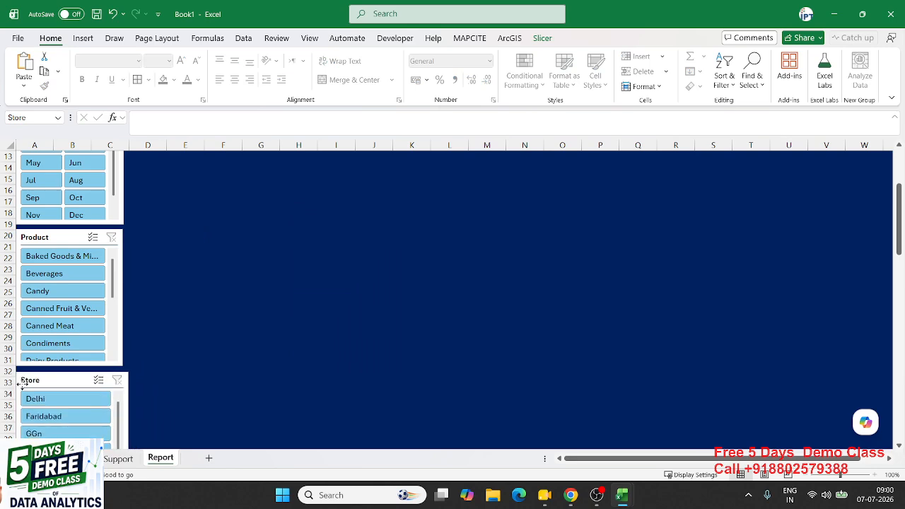
# Shorten the Store slicer to end at about row 41 and narrow it to the Product slicer's width
pyautogui.click(210, 343)
pyautogui.scroll(-7, 210, 345)
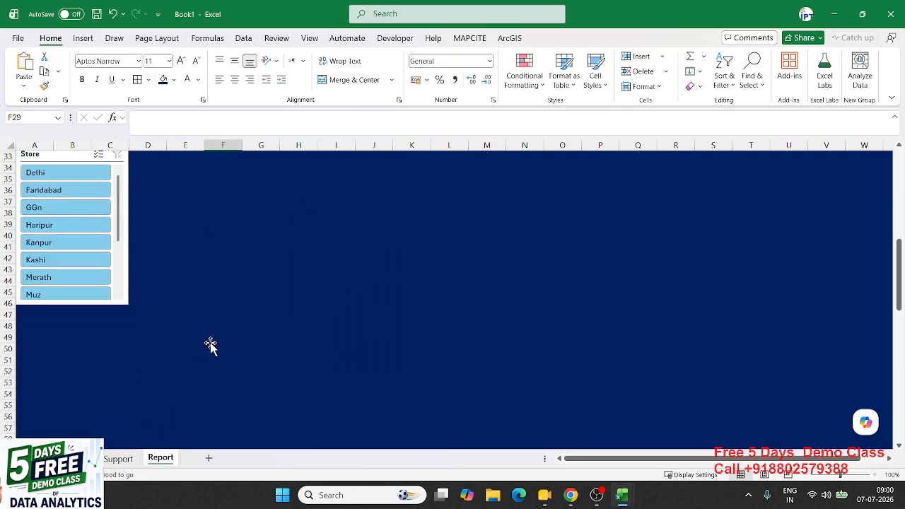
pyautogui.click(78, 304)
pyautogui.moveTo(74, 302); pyautogui.dragTo(73, 252)
pyautogui.click(253, 239)
pyautogui.scroll(7, 255, 242)
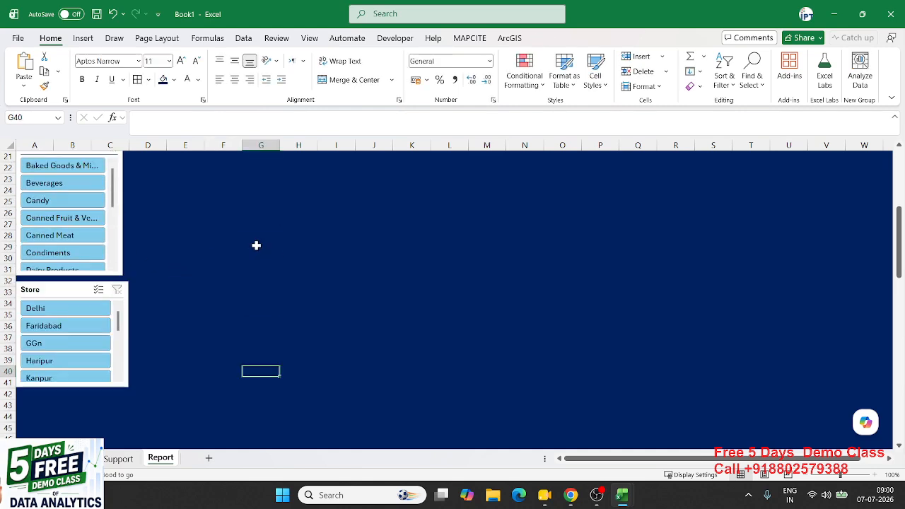
pyautogui.scroll(-3, 245, 264)
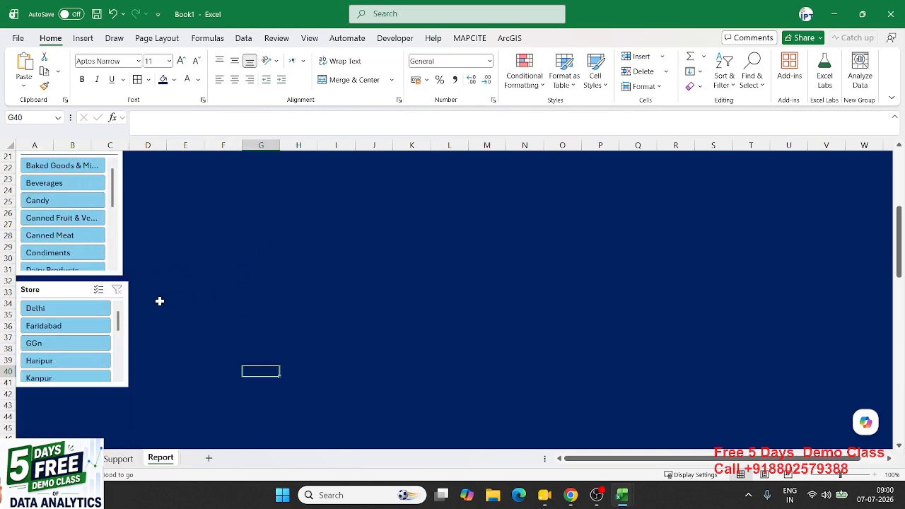
pyautogui.click(82, 295)
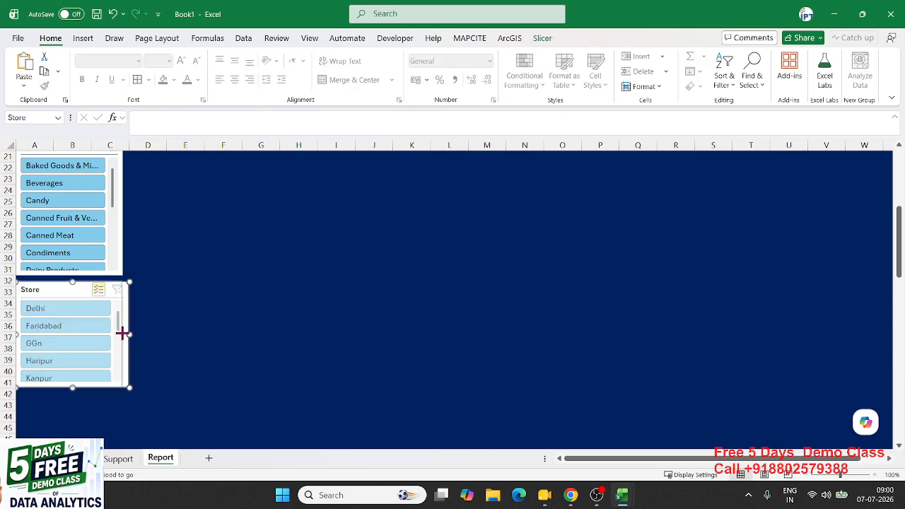
pyautogui.click(216, 290)
pyautogui.scroll(7, 216, 290)
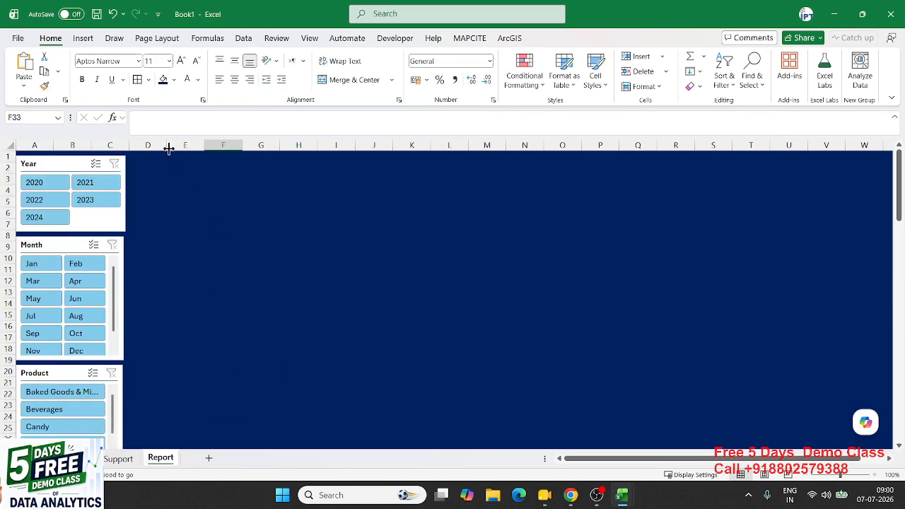
# Shrink column D to a thin gap beside the slicers and fill the range E2:K9 with dark teal
pyautogui.moveTo(169, 149); pyautogui.dragTo(142, 149)
pyautogui.click(133, 158)
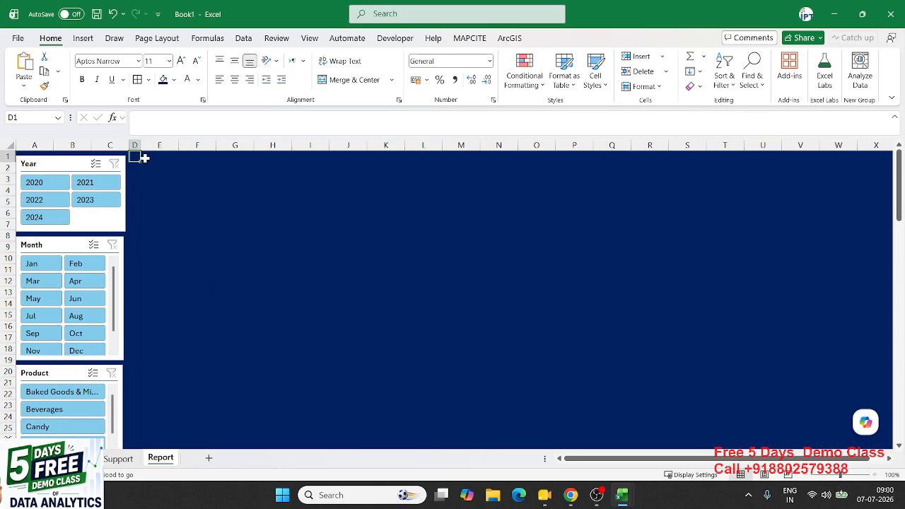
pyautogui.click(157, 168)
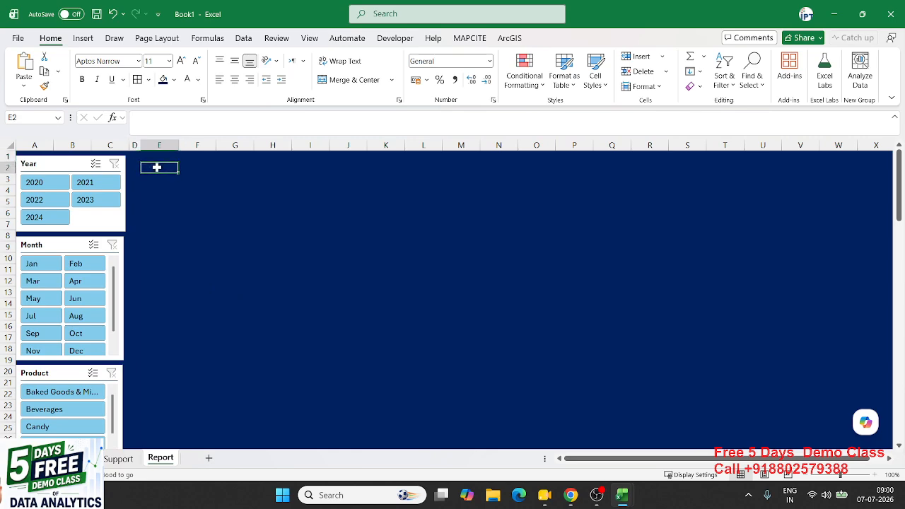
pyautogui.moveTo(159, 167); pyautogui.dragTo(384, 243)
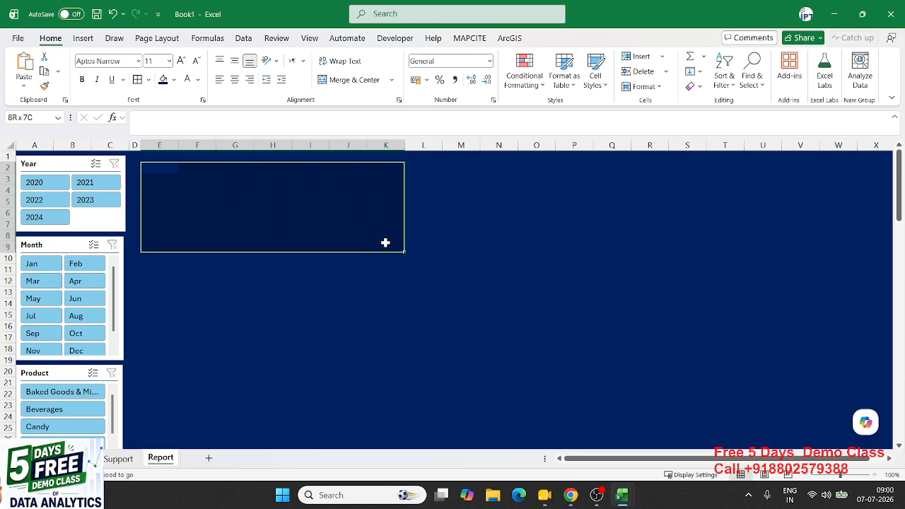
pyautogui.click(176, 81)
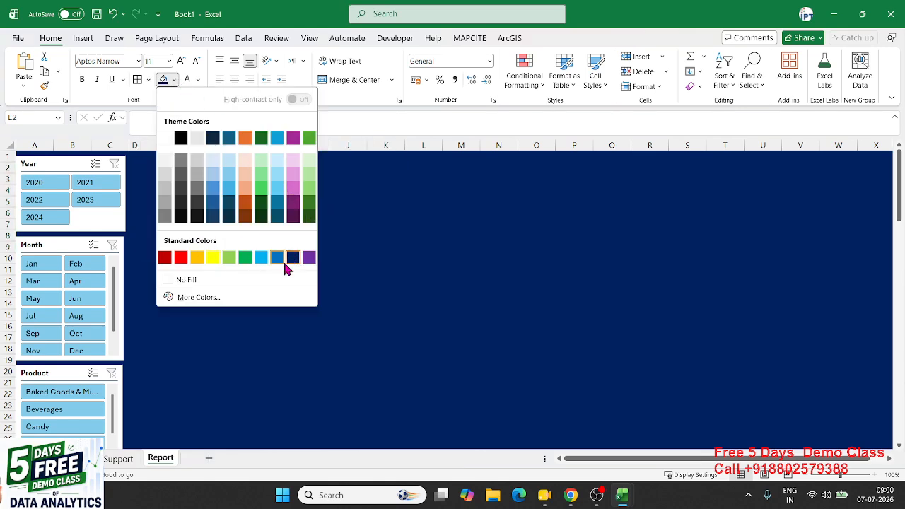
pyautogui.click(276, 219)
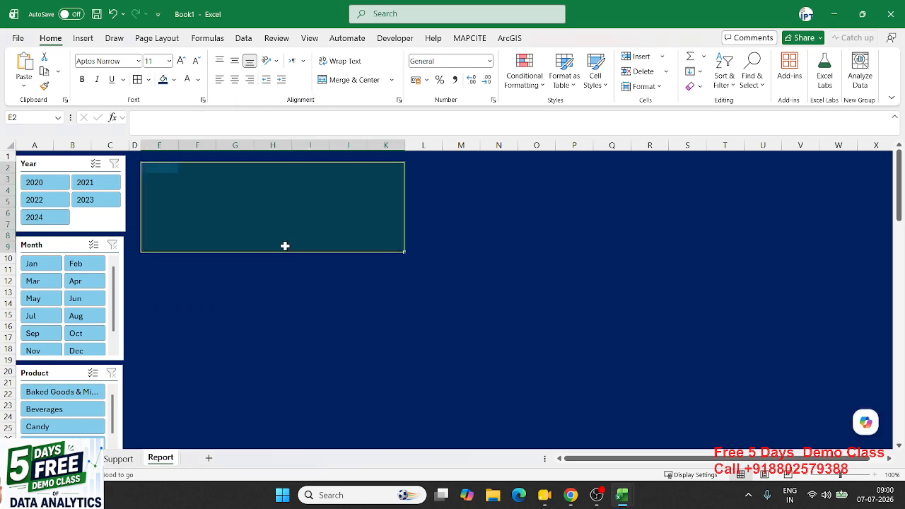
# Give the teal range E2:K9 a green solid medium-weight outline border
pyautogui.click(282, 247)
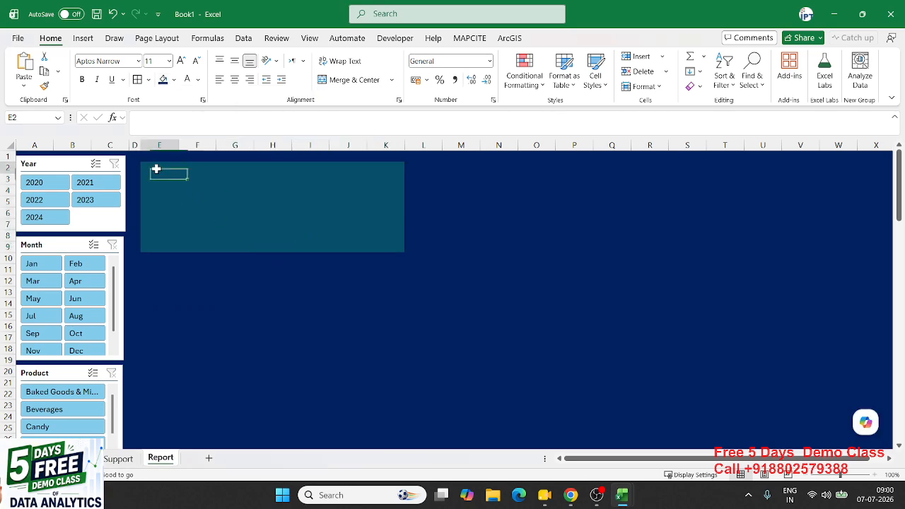
pyautogui.moveTo(157, 167); pyautogui.dragTo(380, 247)
pyautogui.rightClick(378, 251)
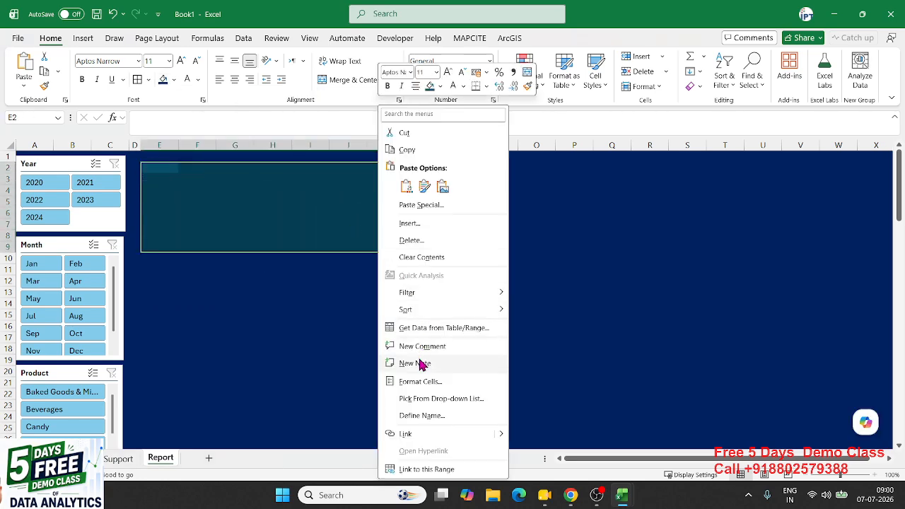
pyautogui.click(420, 381)
pyautogui.click(408, 211)
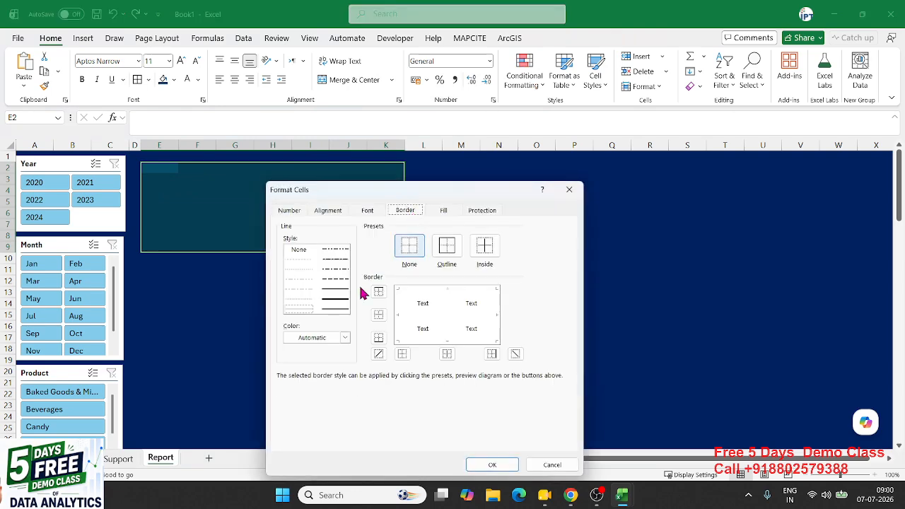
pyautogui.click(345, 337)
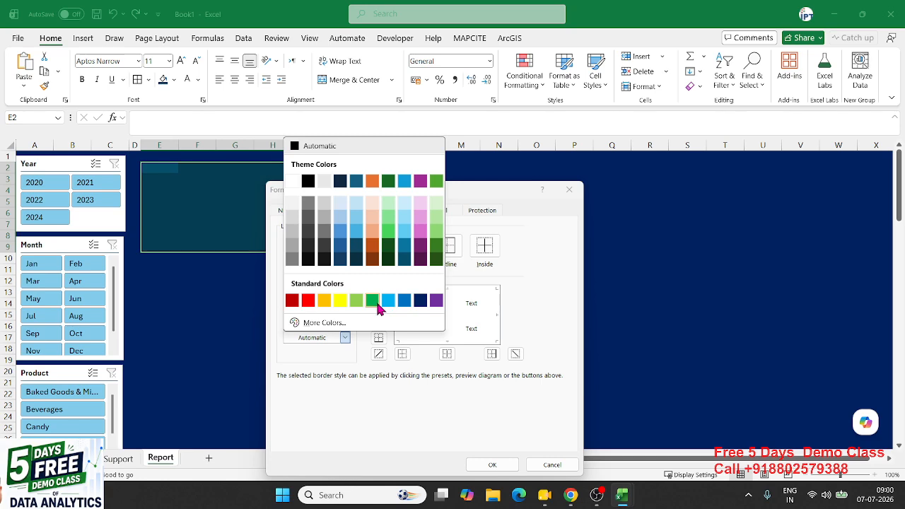
pyautogui.click(376, 305)
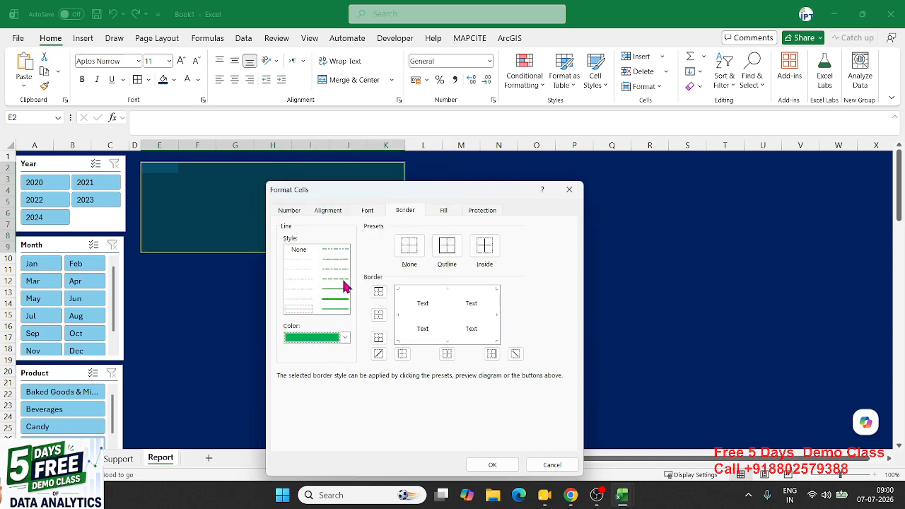
pyautogui.click(344, 292)
pyautogui.click(453, 246)
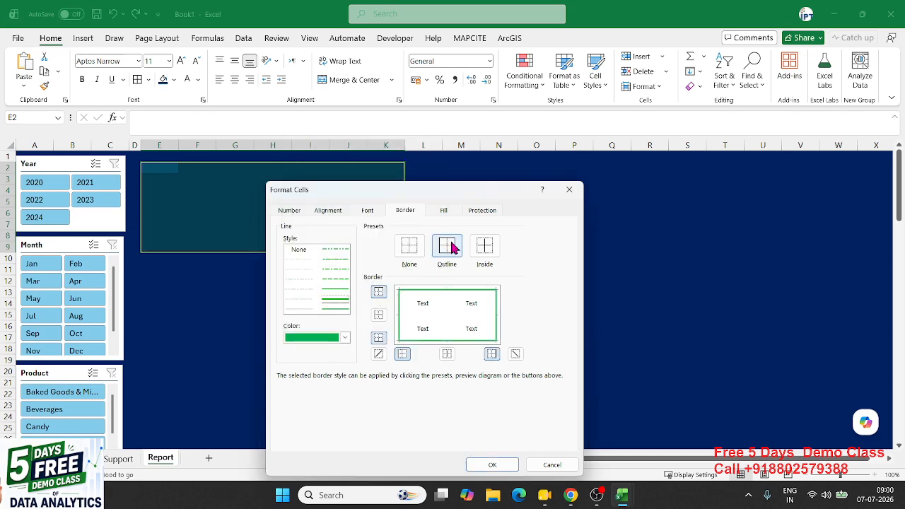
pyautogui.click(493, 464)
pyautogui.click(385, 341)
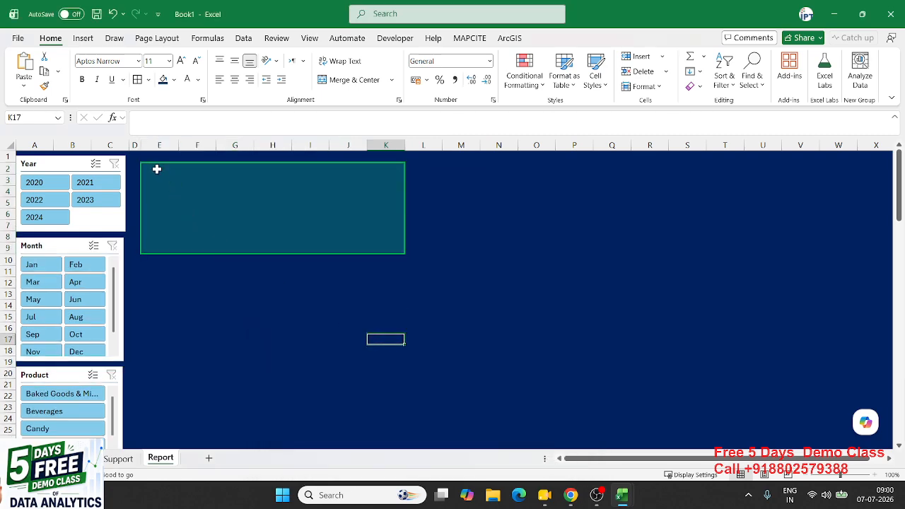
# Copy the bordered panel E2:K9 and paste it at M2
pyautogui.moveTo(157, 169); pyautogui.dragTo(379, 245)
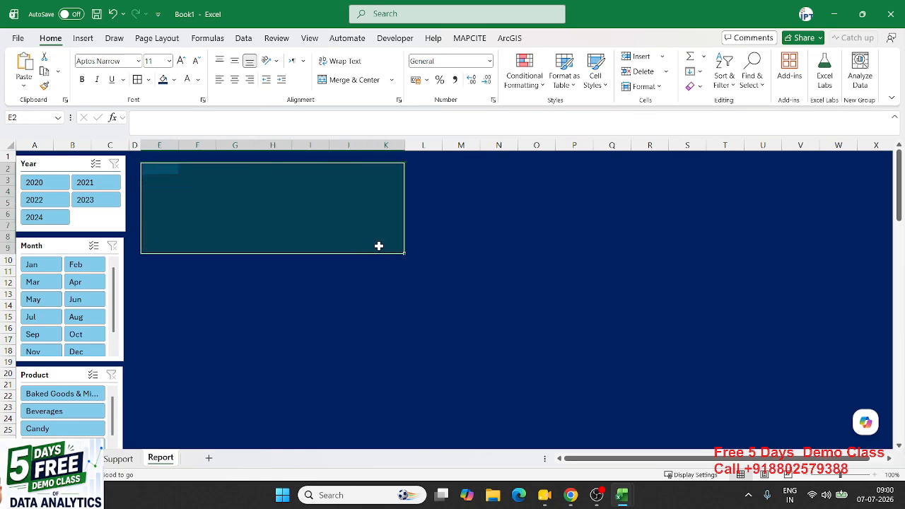
pyautogui.hotkey('ctrl', 'c')
pyautogui.click(428, 173)
pyautogui.click(456, 168)
pyautogui.hotkey('ctrl', 'v')
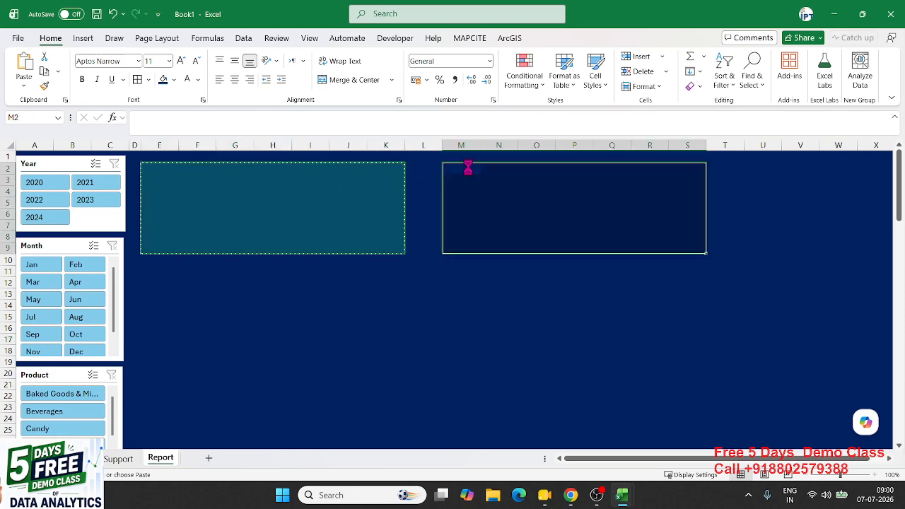
# Delete columns O to Q to narrow the second panel to M2:P9
pyautogui.click(538, 142)
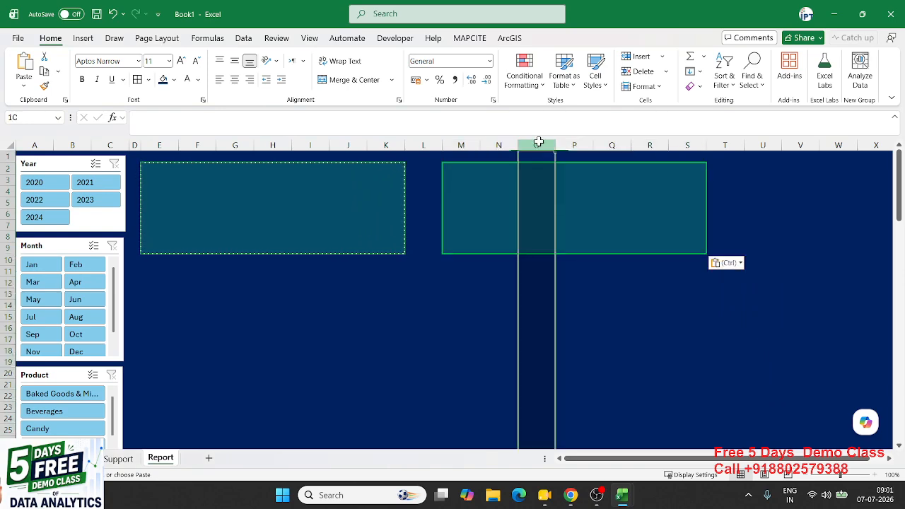
pyautogui.moveTo(538, 143); pyautogui.dragTo(626, 145)
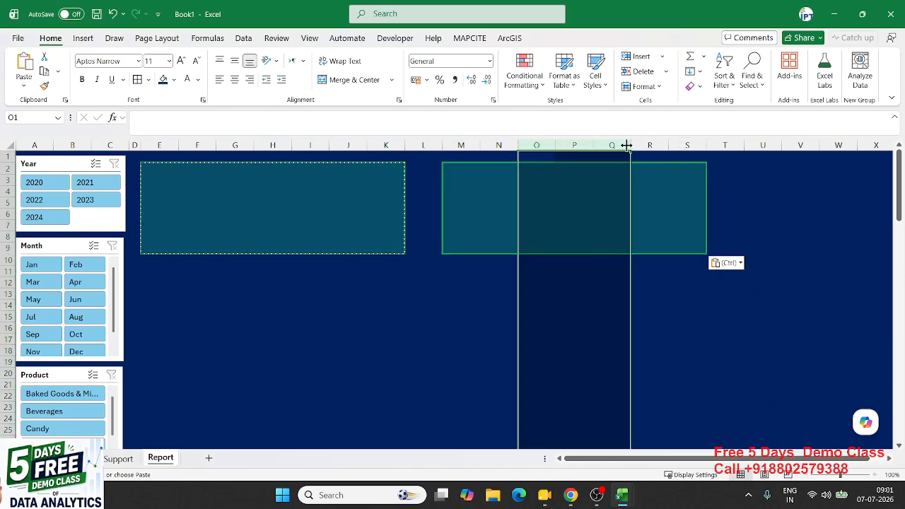
pyautogui.hotkey('ctrl', 'z')
pyautogui.click(620, 199)
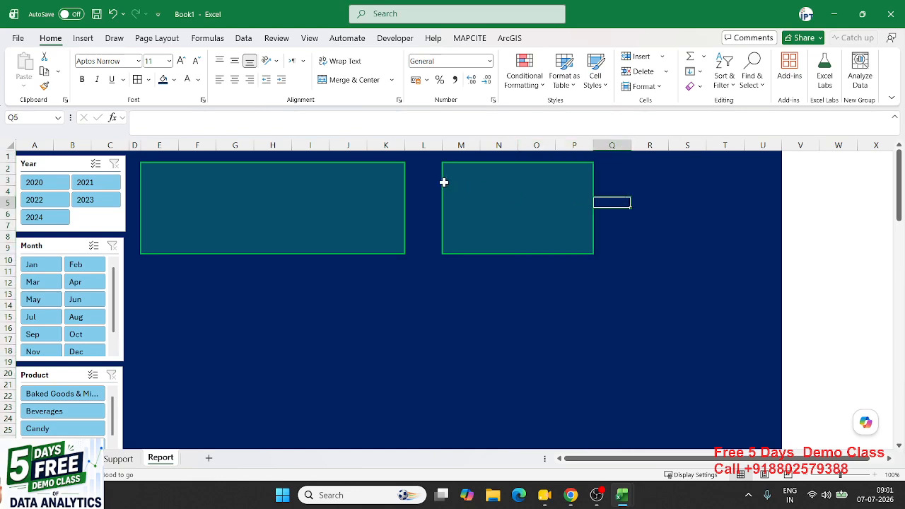
# Try pasting a copy of the panel M2:P9 at R2 and undo the paste
pyautogui.moveTo(448, 169); pyautogui.dragTo(578, 249)
pyautogui.hotkey('ctrl', 'c')
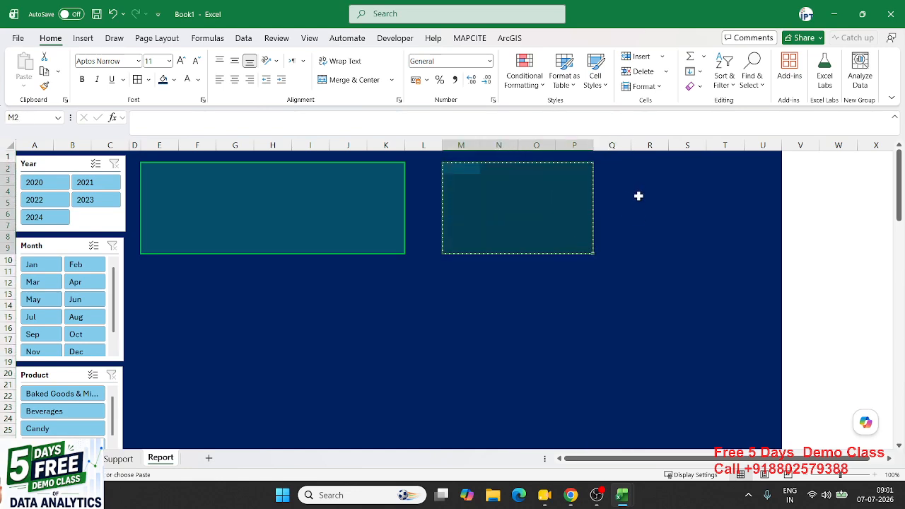
pyautogui.click(633, 172)
pyautogui.hotkey('ctrl', 'v')
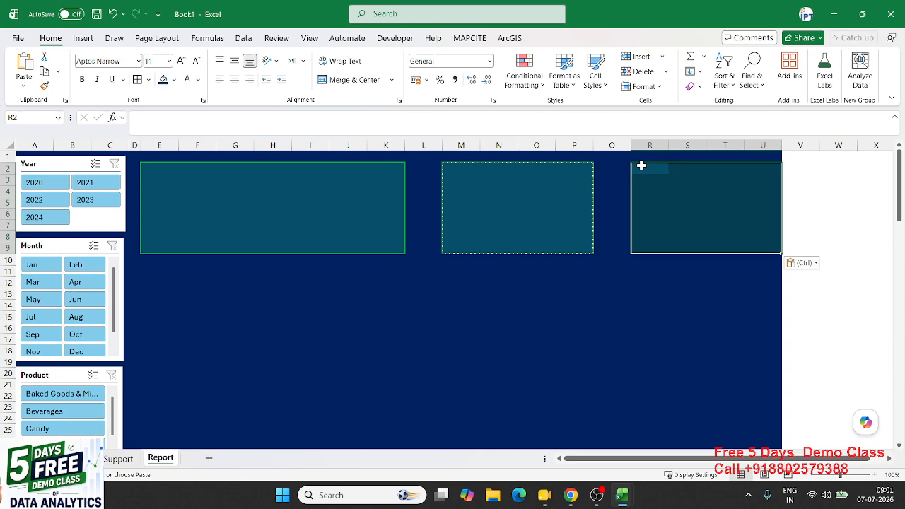
pyautogui.click(728, 319)
pyautogui.hotkey('ctrl', 'z')
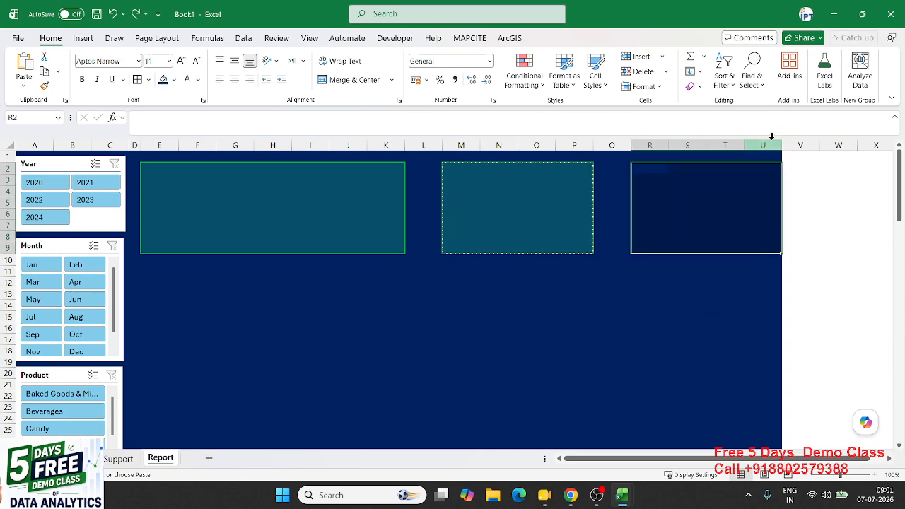
# Insert a new column at U to widen the dark blue background
pyautogui.click(768, 145)
pyautogui.press('Escape')
pyautogui.hotkey('ctrl', 'shift', '+')
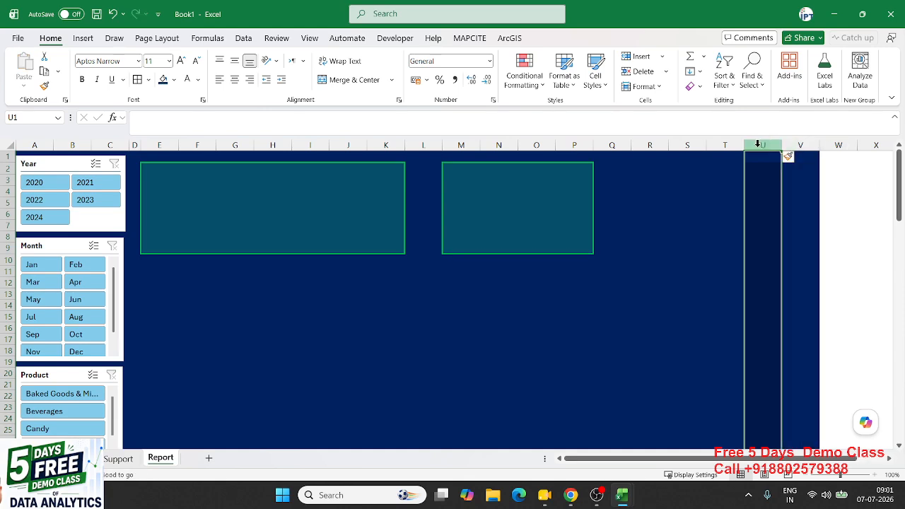
# Copy the bordered panel M2:P9 and paste it at R2 as the third panel
pyautogui.moveTo(458, 171); pyautogui.dragTo(563, 246)
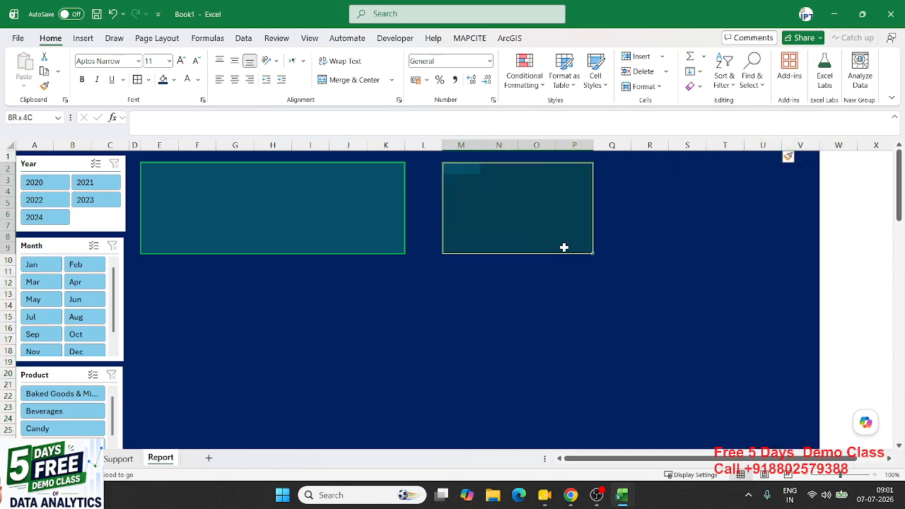
pyautogui.hotkey('ctrl', 'c')
pyautogui.click(636, 168)
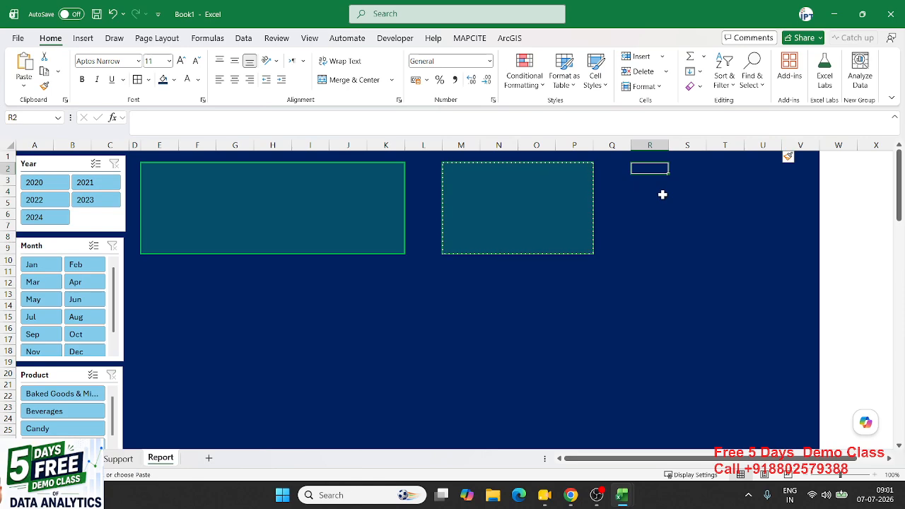
pyautogui.hotkey('ctrl', 'v')
pyautogui.click(687, 271)
pyautogui.press('Escape')
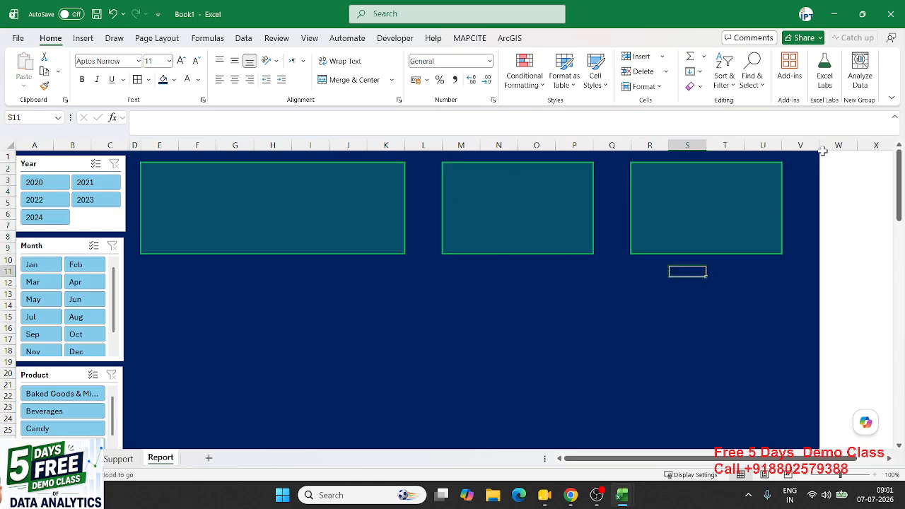
# Shrink columns V, Q and L to thin gaps beside the panels
pyautogui.moveTo(820, 145); pyautogui.dragTo(795, 145)
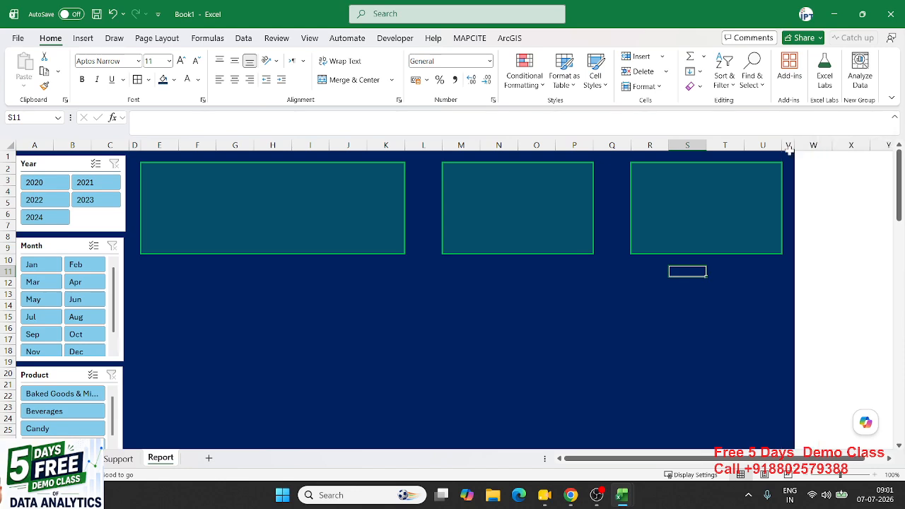
pyautogui.moveTo(631, 146); pyautogui.dragTo(607, 149)
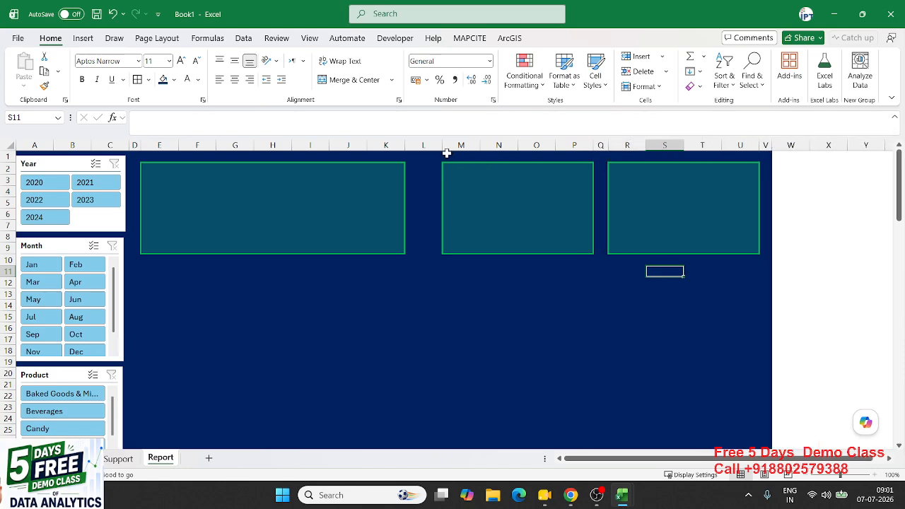
pyautogui.moveTo(444, 148); pyautogui.dragTo(422, 147)
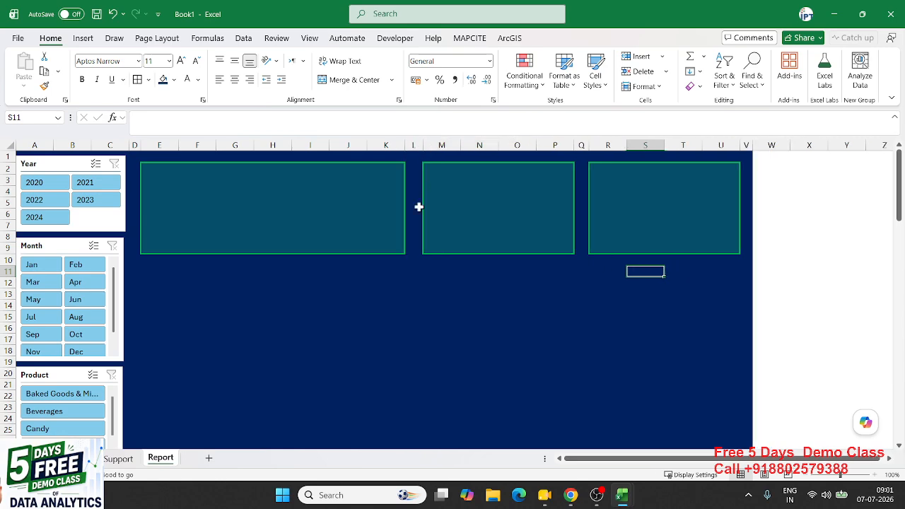
# Fill the ranges E11:P27 and R11:U27 with Turquoise, Accent 4, Darker 50% as the second row of panels
pyautogui.click(385, 308)
pyautogui.scroll(-2, 384, 308)
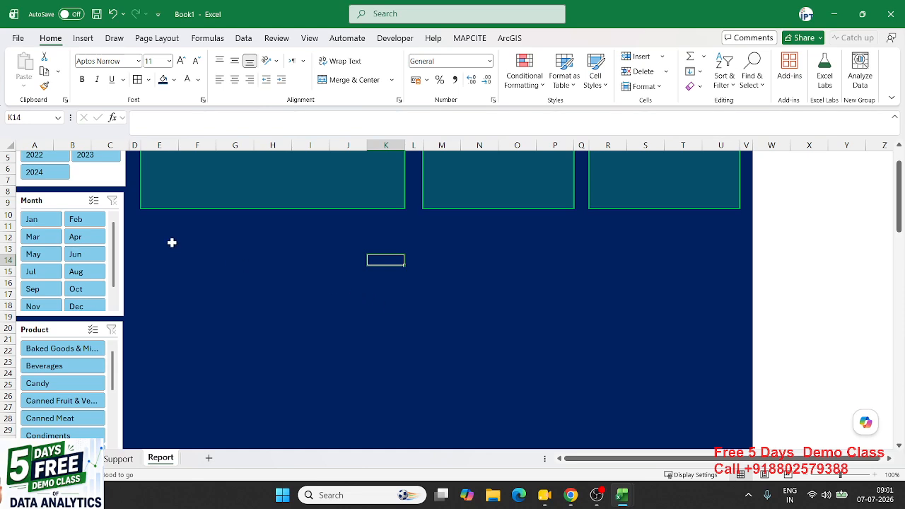
pyautogui.moveTo(152, 228); pyautogui.dragTo(549, 406)
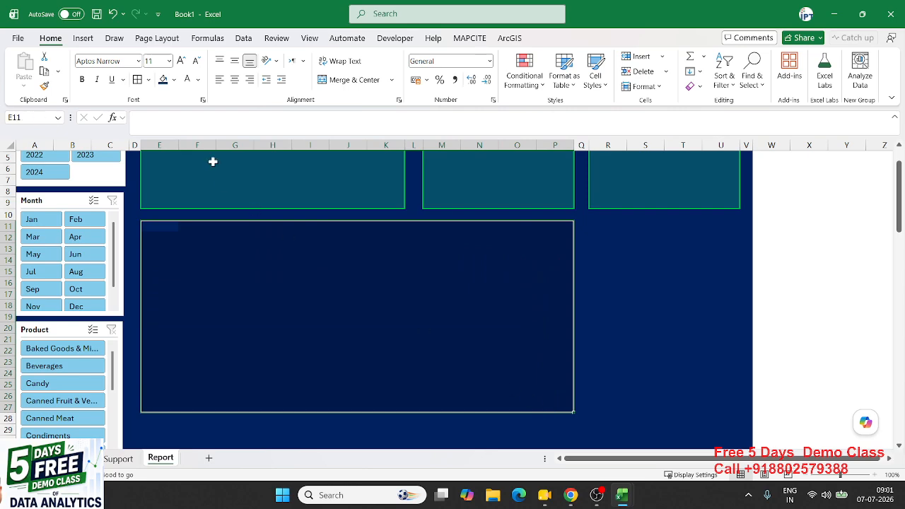
pyautogui.click(174, 80)
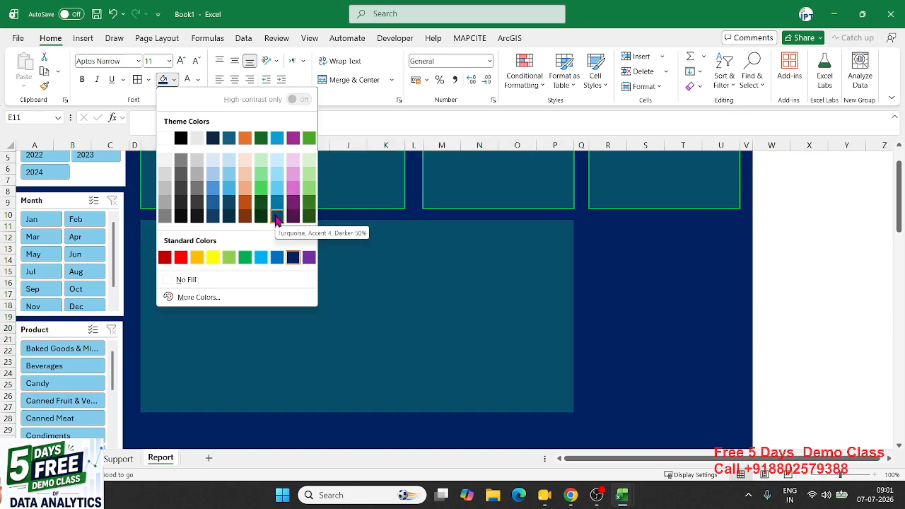
pyautogui.click(276, 216)
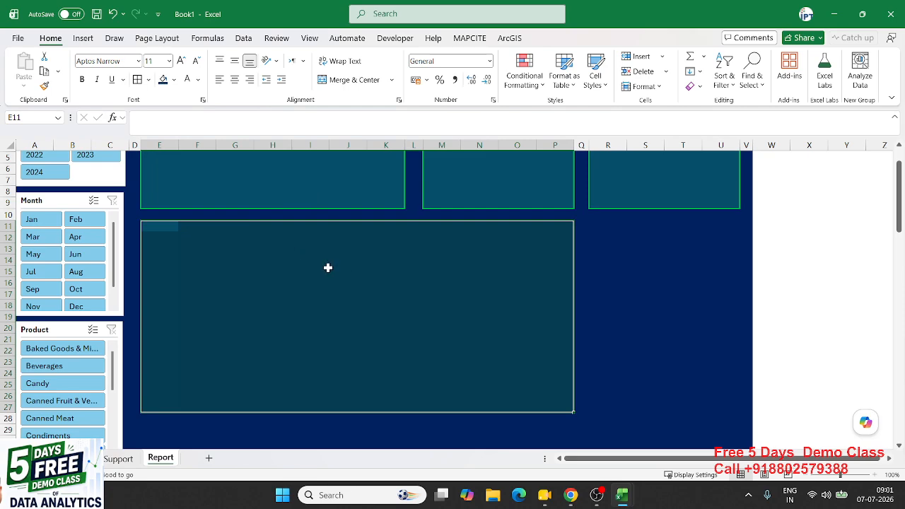
pyautogui.click(622, 272)
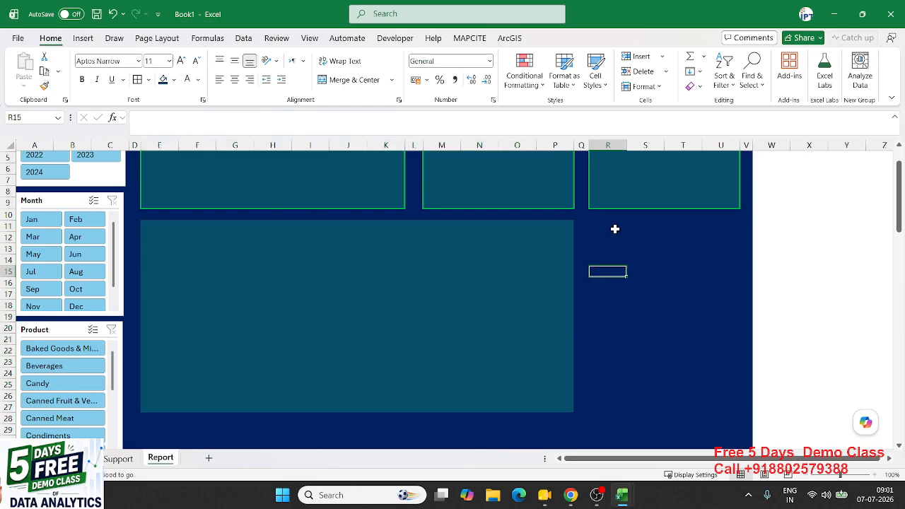
pyautogui.moveTo(615, 228); pyautogui.dragTo(732, 411)
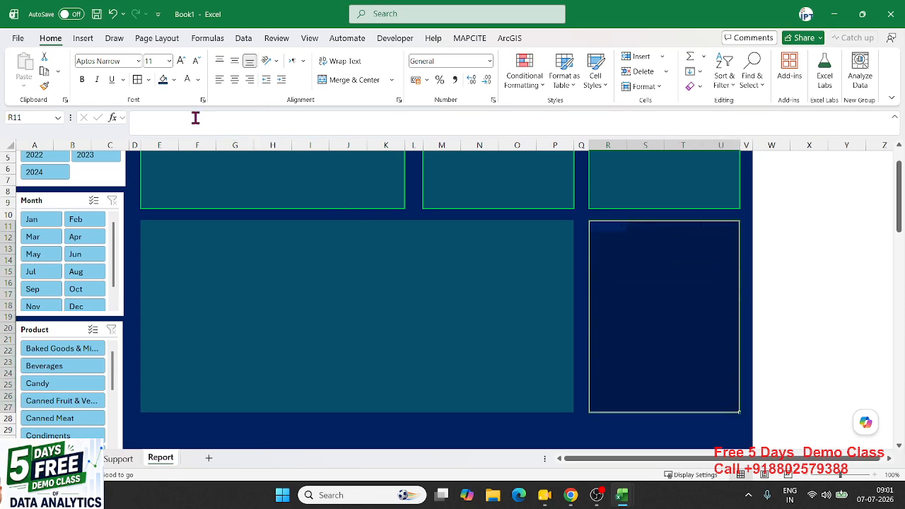
pyautogui.click(163, 79)
pyautogui.click(256, 284)
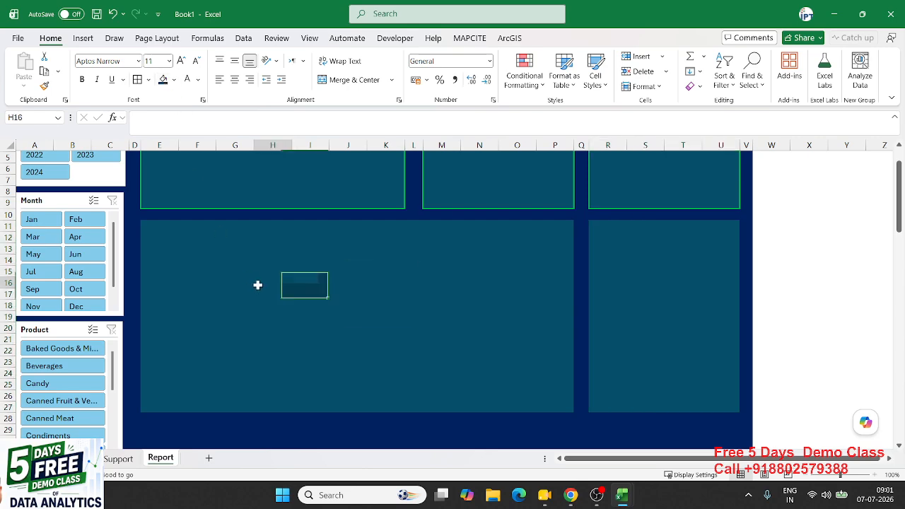
# Fill the range E29:J41 with the same dark teal to start a third row of panels
pyautogui.scroll(-4, 200, 243)
pyautogui.scroll(-3, 202, 245)
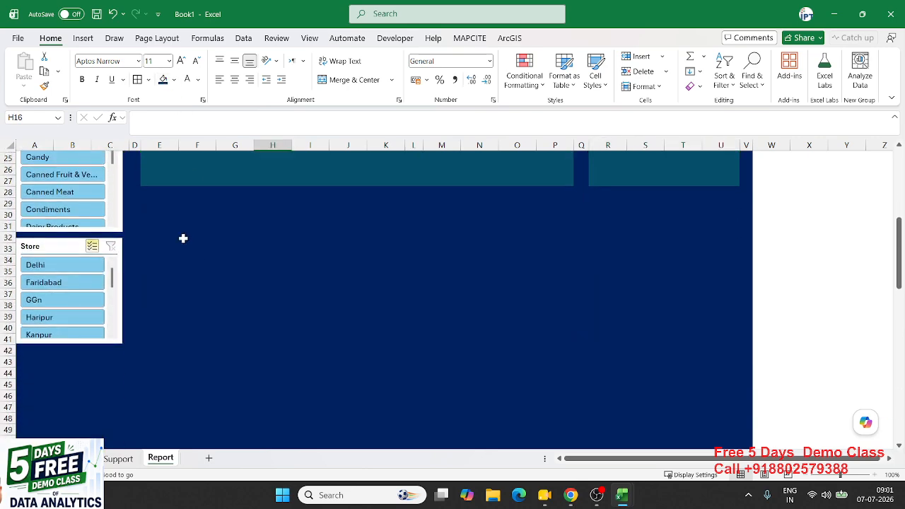
pyautogui.moveTo(158, 203); pyautogui.dragTo(334, 341)
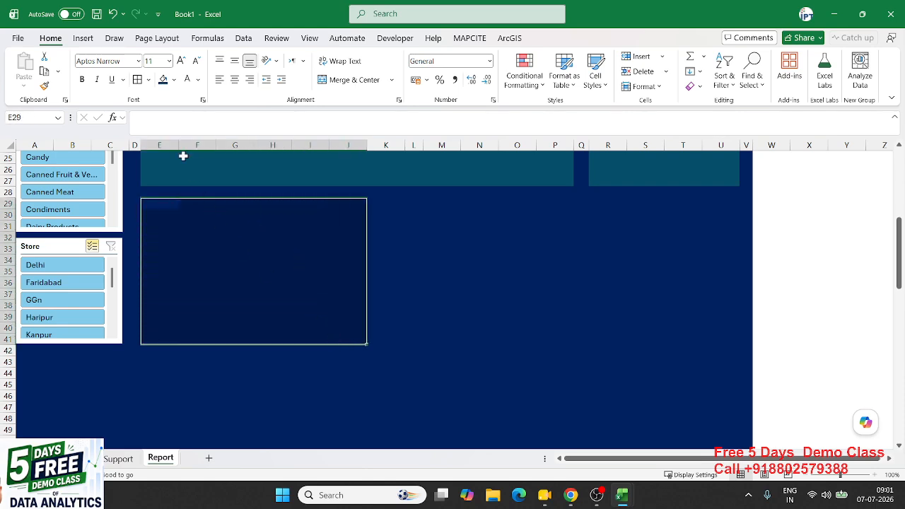
pyautogui.click(162, 79)
pyautogui.click(437, 205)
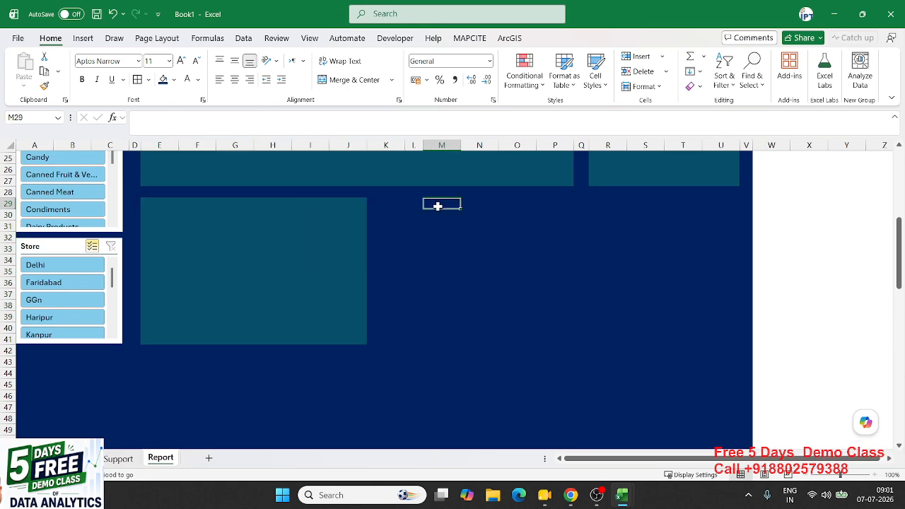
# Fill the range L29:U41 with the same dark teal, keeping column K free as a gap
pyautogui.click(408, 205)
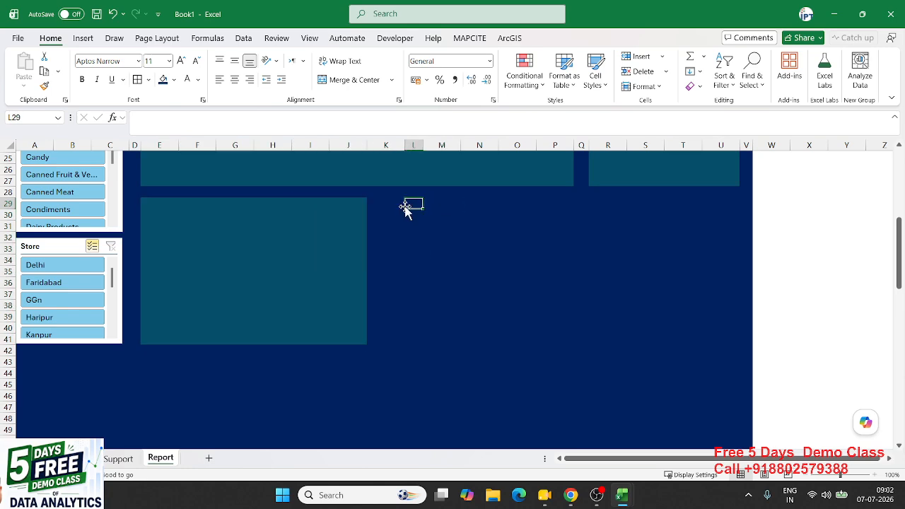
pyautogui.click(387, 205)
pyautogui.click(410, 205)
pyautogui.moveTo(414, 203); pyautogui.dragTo(733, 342)
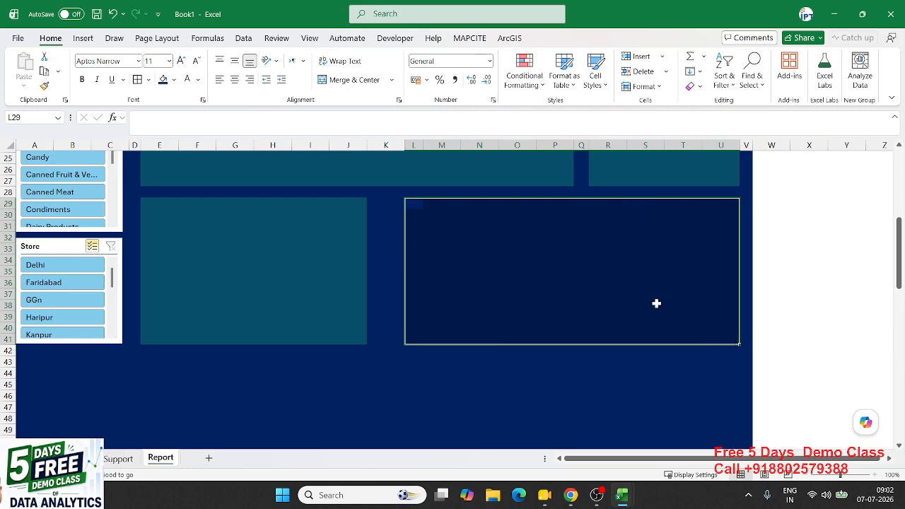
pyautogui.click(162, 79)
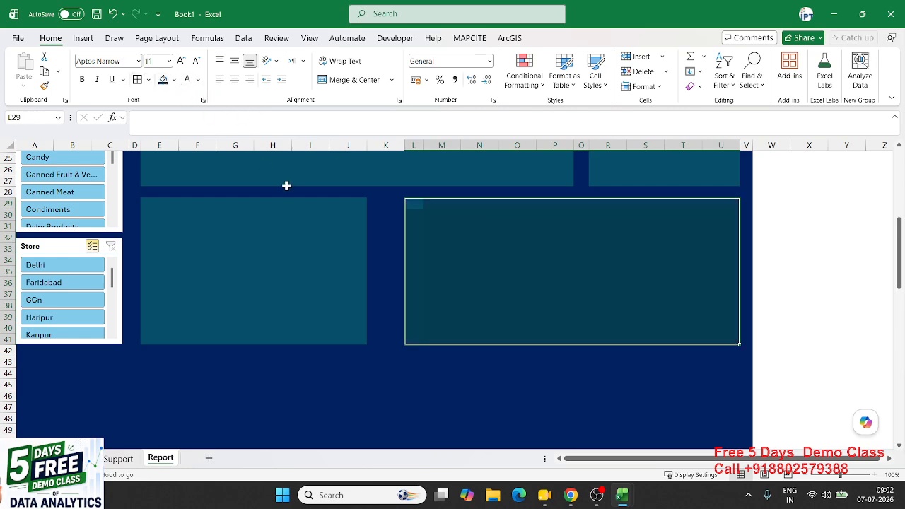
pyautogui.click(364, 226)
pyautogui.click(372, 222)
# Shrink column K to a thin gap between the two panels of the third row
pyautogui.scroll(8, 375, 222)
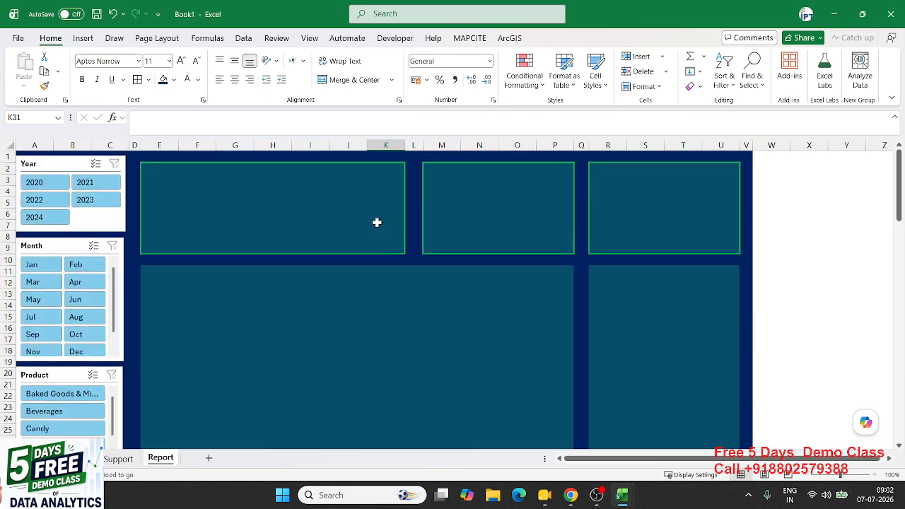
pyautogui.moveTo(402, 148); pyautogui.dragTo(381, 146)
pyautogui.scroll(-5, 403, 239)
pyautogui.scroll(5, 404, 239)
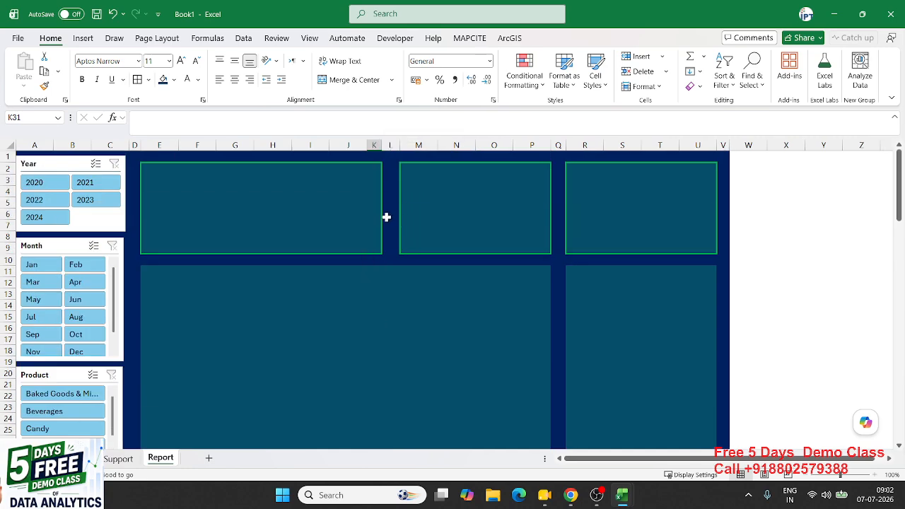
# Try to insert rows across the selection from row 43 to the end of the sheet
pyautogui.scroll(-9, 386, 217)
pyautogui.scroll(-5, 92, 344)
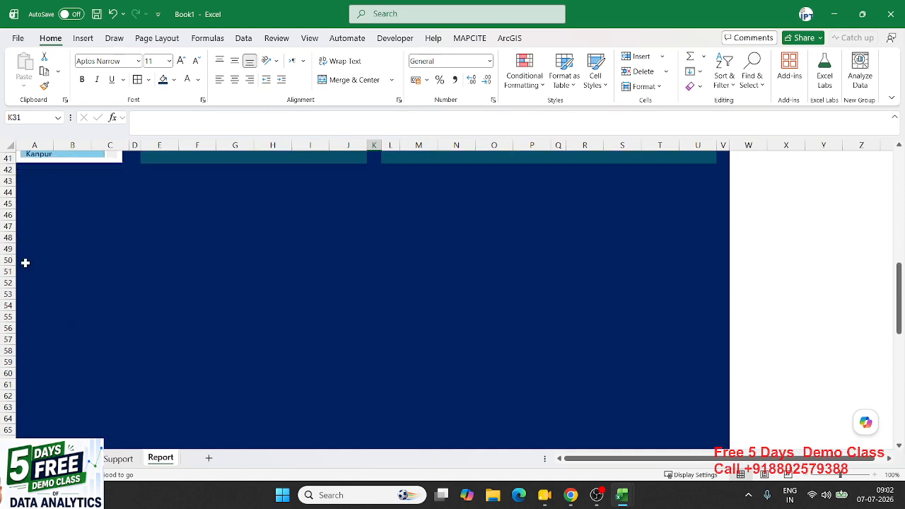
pyautogui.moveTo(4, 180); pyautogui.dragTo(6, 286)
pyautogui.moveTo(7, 444); pyautogui.dragTo(7, 444)
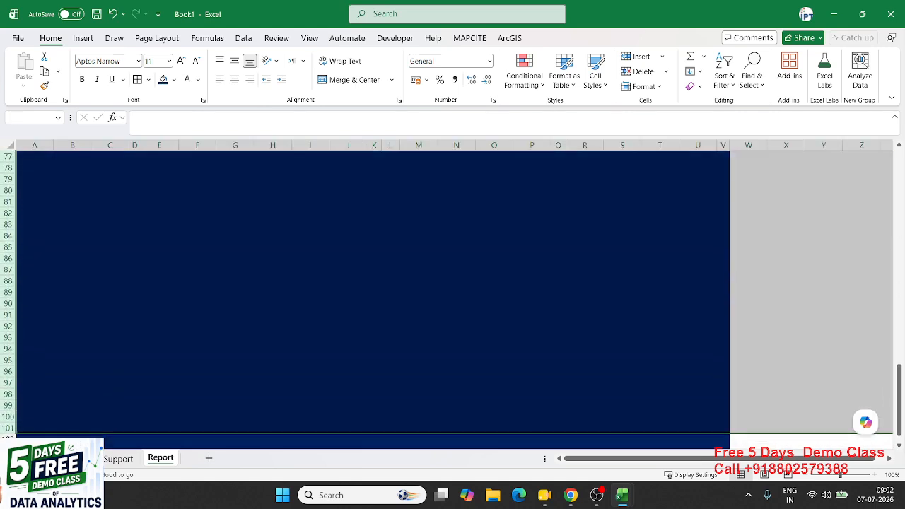
pyautogui.hotkey('ctrl', 'shift', 'Down')
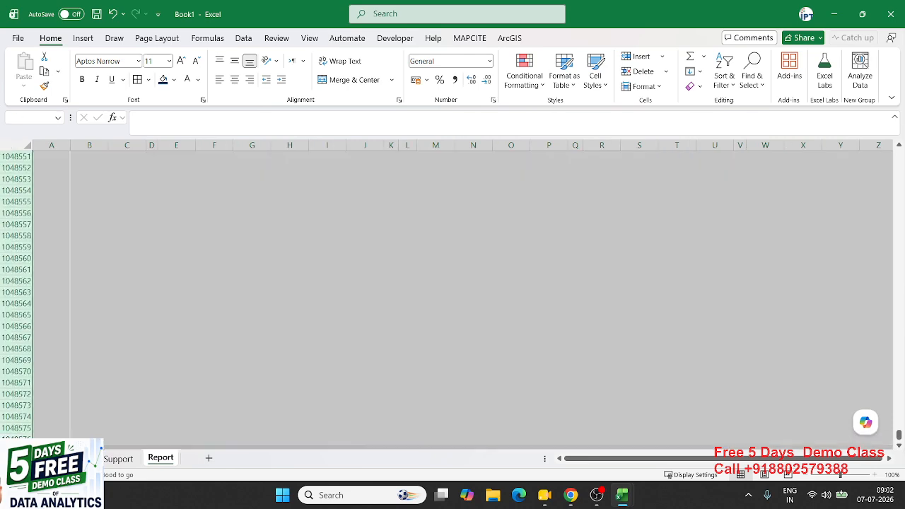
pyautogui.hotkey('ctrl', '+')
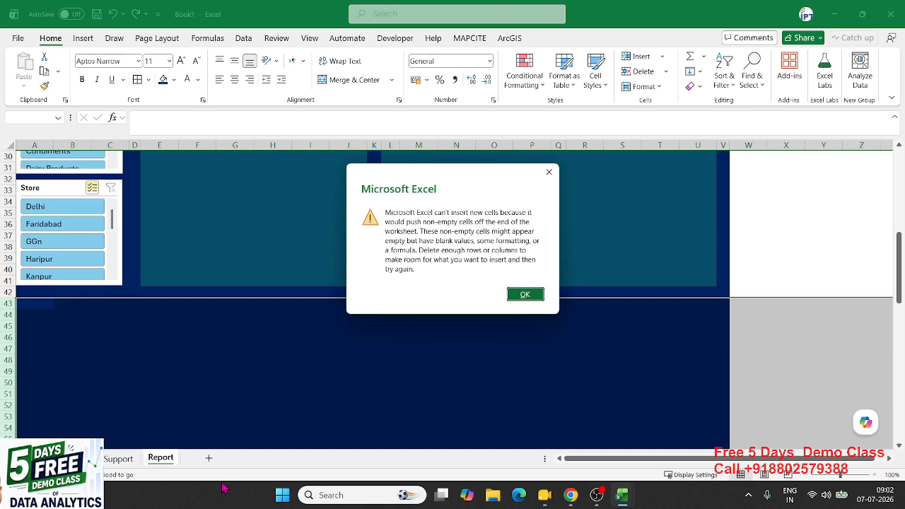
pyautogui.click(524, 294)
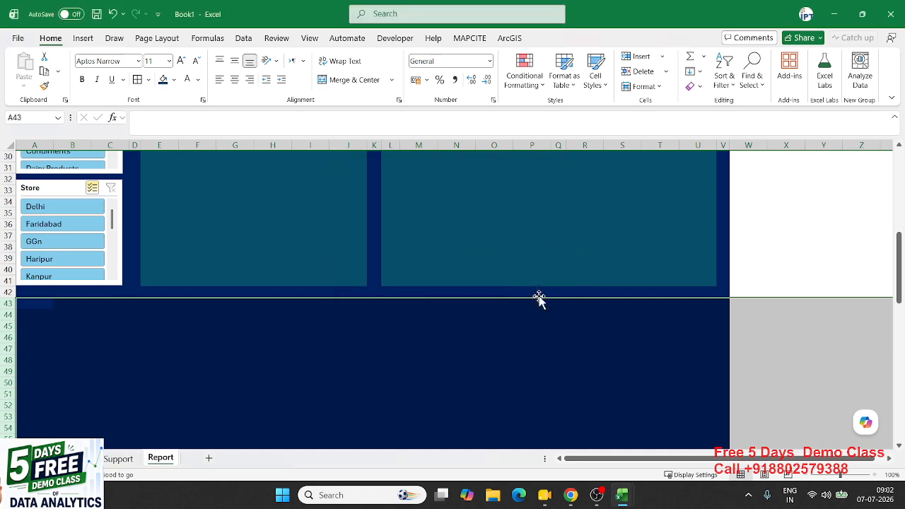
# Delete all rows from row 44 to the end of the sheet to cut off the excess dark blue background
pyautogui.click(151, 323)
pyautogui.click(6, 314)
pyautogui.hotkey('ctrl', 'shift', 'Down')
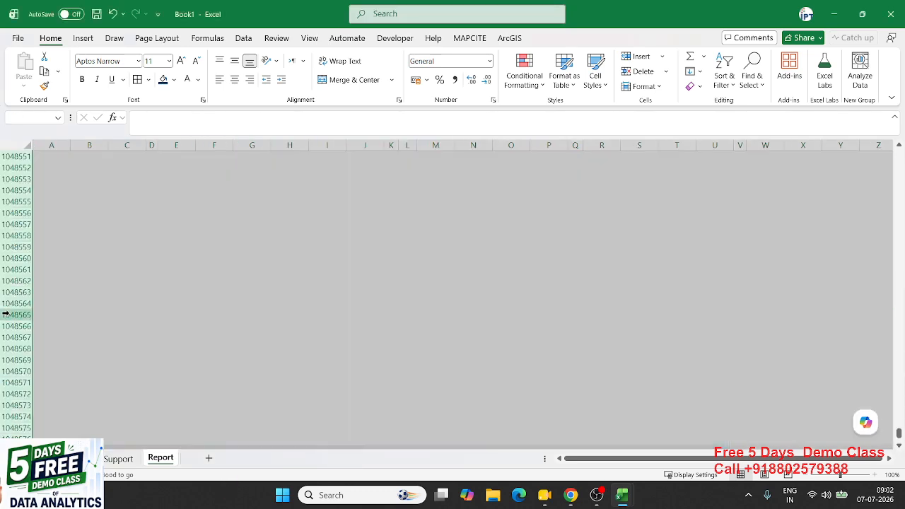
pyautogui.hotkey('ctrl', 'BackSpace')
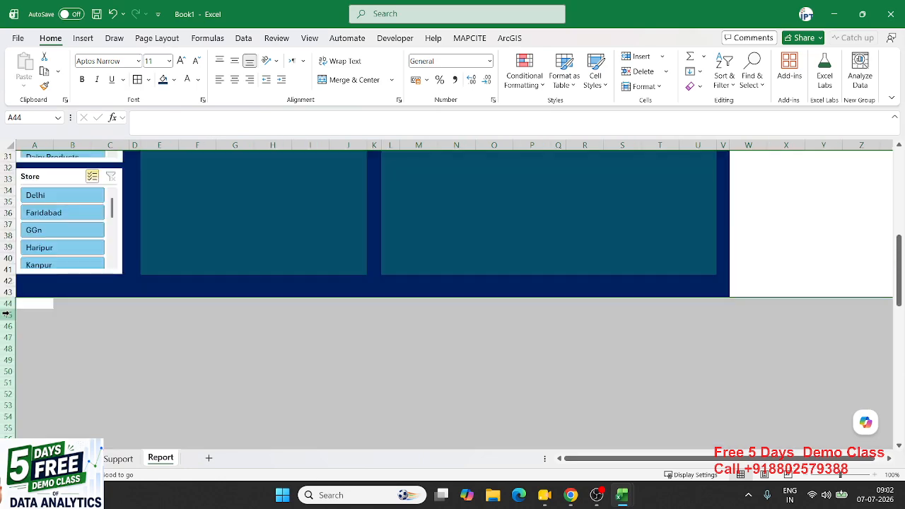
pyautogui.click(432, 313)
# Merge and center cells E2:G3 in the first panel and enter the label Total Sold Qty
pyautogui.scroll(10, 433, 312)
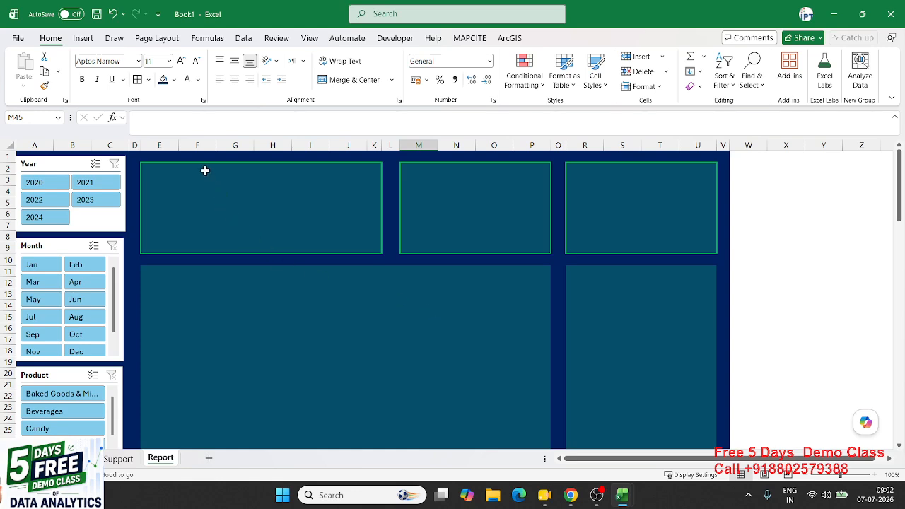
pyautogui.click(182, 179)
pyautogui.press('Up')
pyautogui.press('Left')
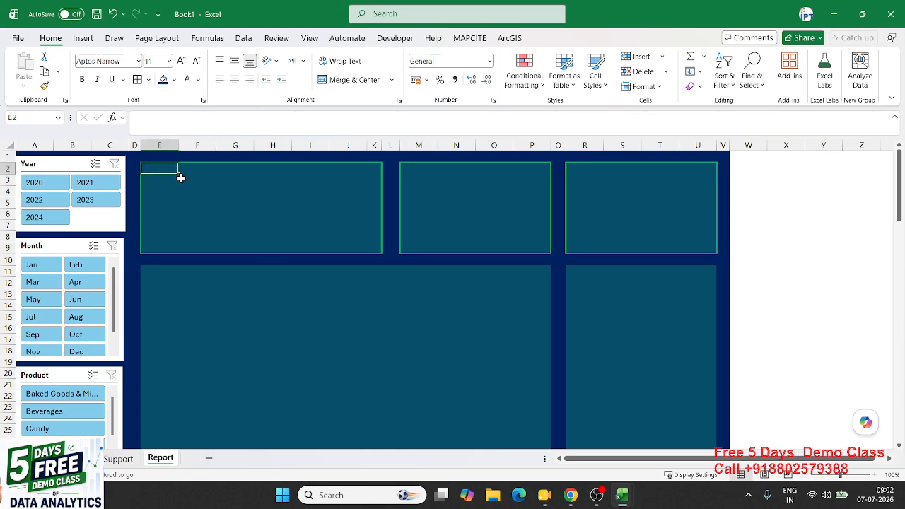
pyautogui.hotkey('shift', 'Right')
pyautogui.hotkey('shift', 'Right')
pyautogui.hotkey('shift', 'Down')
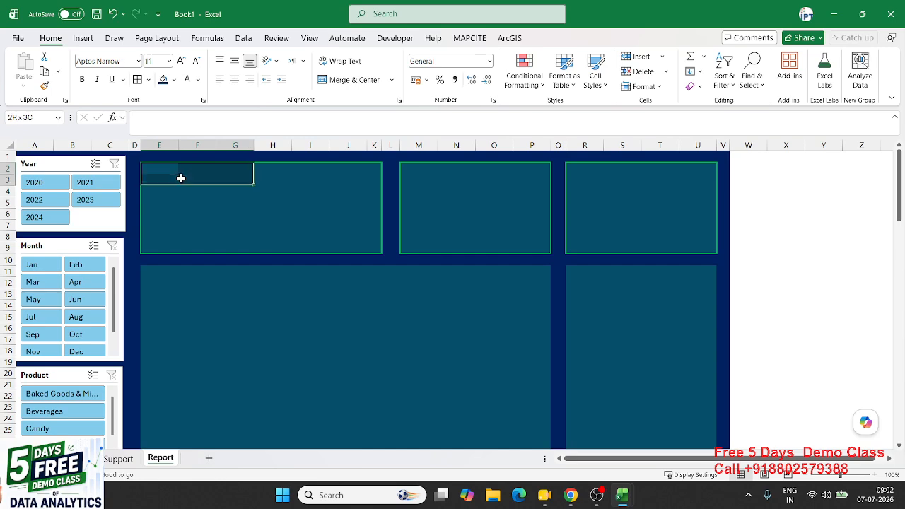
pyautogui.click(369, 81)
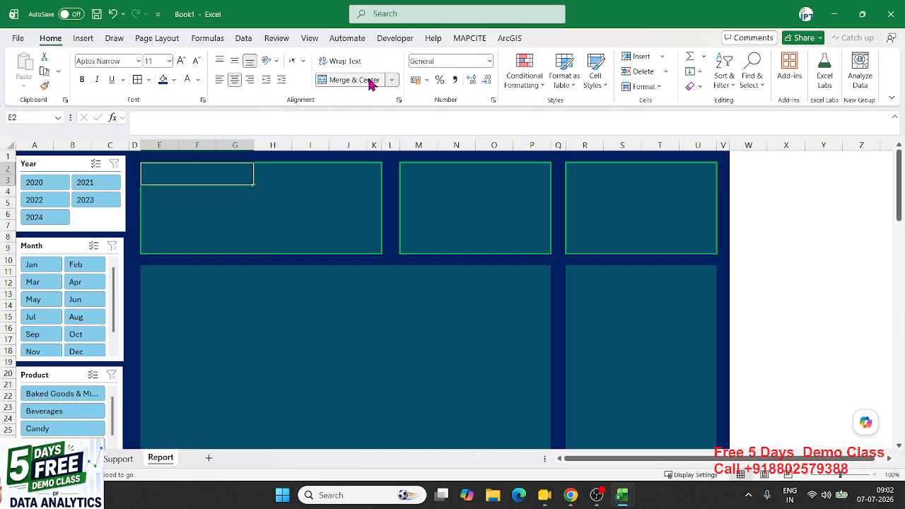
pyautogui.write('tOTA')
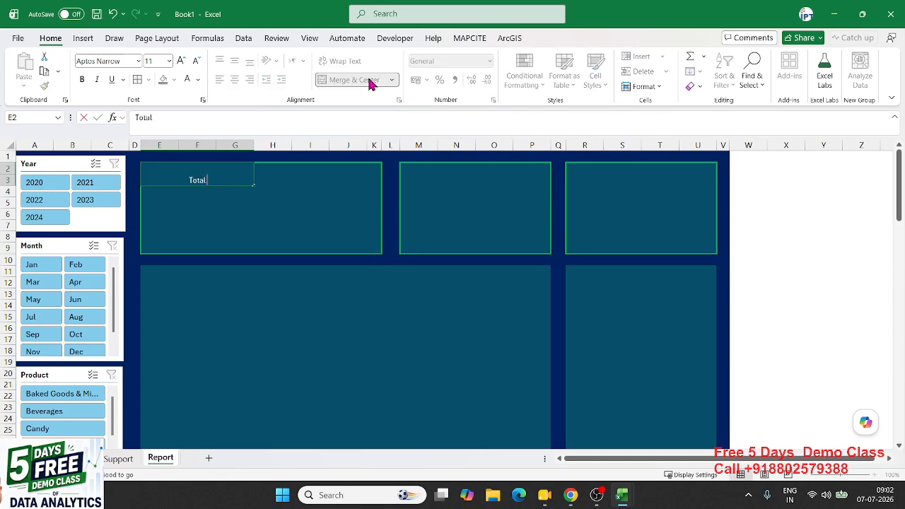
pyautogui.write('l Sold Qty')
pyautogui.press('Return')
# Merge and center cells I2:J3 in the first panel and enter the label Rate
pyautogui.press('Right')
pyautogui.press('Right')
pyautogui.press('Right')
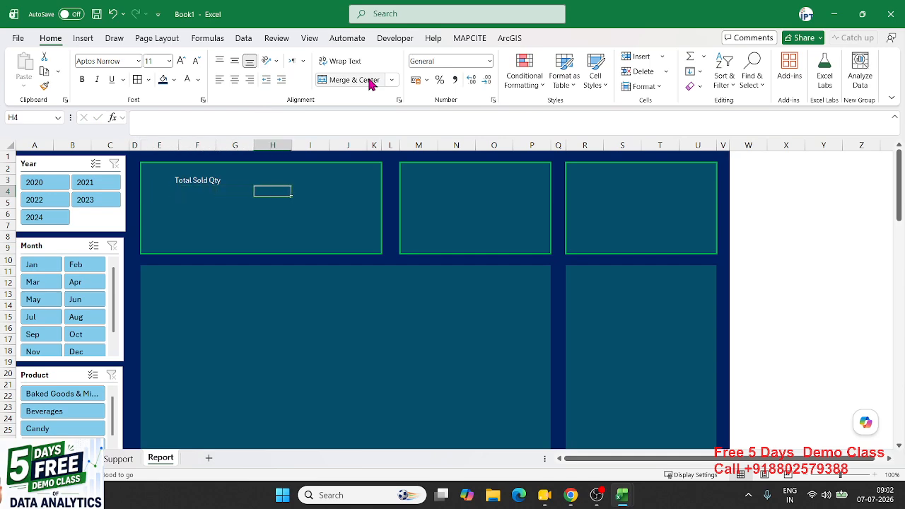
pyautogui.press('Up')
pyautogui.press('Right')
pyautogui.press('Up')
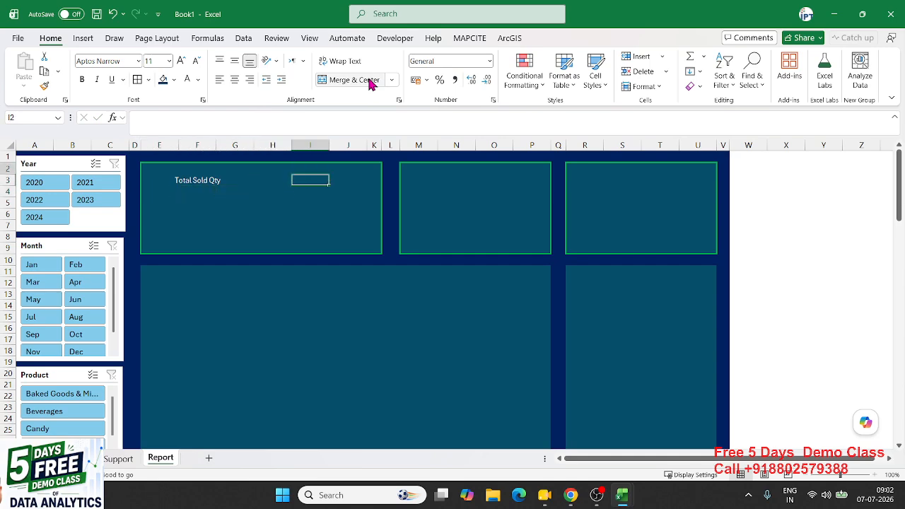
pyautogui.press('Left')
pyautogui.hotkey('shift', 'Right')
pyautogui.press('Right')
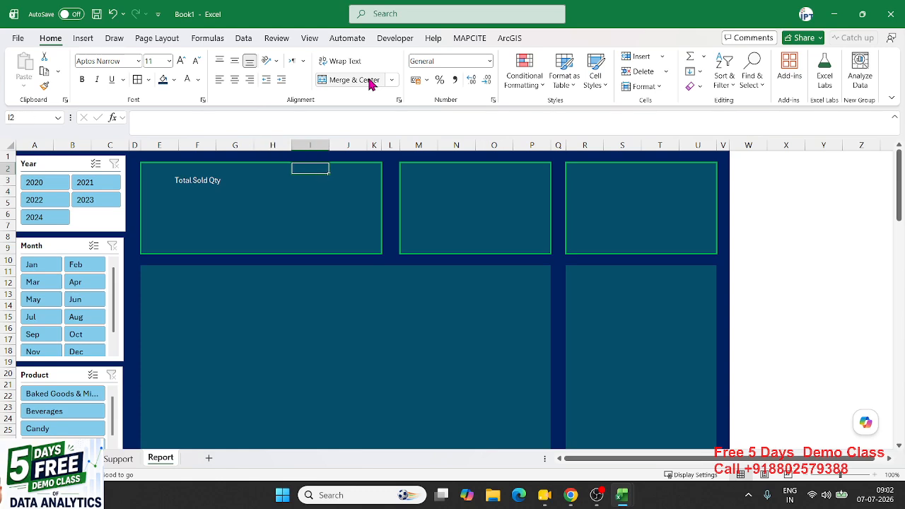
pyautogui.hotkey('shift', 'Right')
pyautogui.hotkey('shift', 'Down')
pyautogui.click(370, 83)
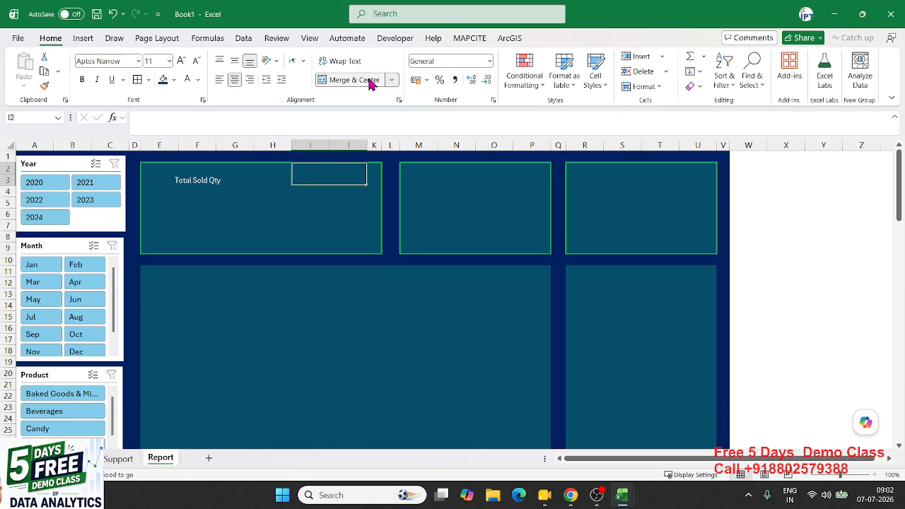
pyautogui.write('Rate')
pyautogui.press('Return')
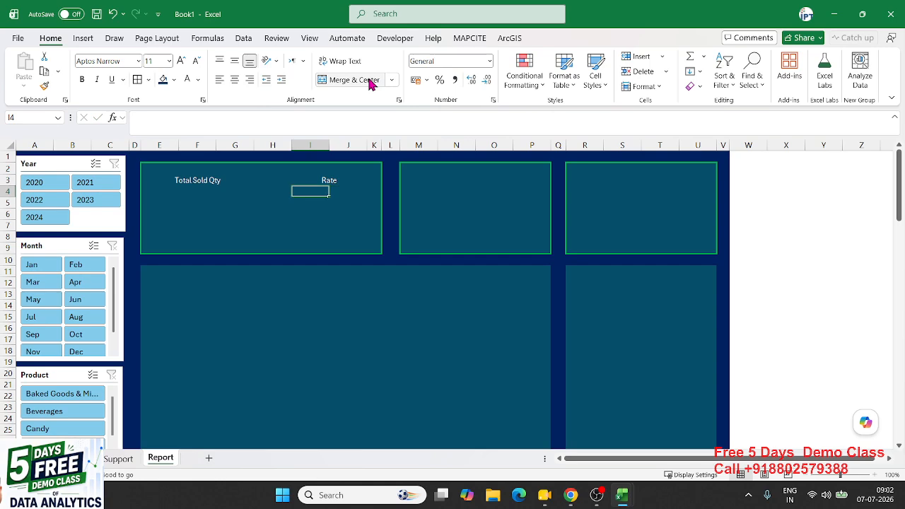
# Merge and center cells E4:G7 below the Total Sold Qty label
pyautogui.press('Left')
pyautogui.press('Left')
pyautogui.press('Down')
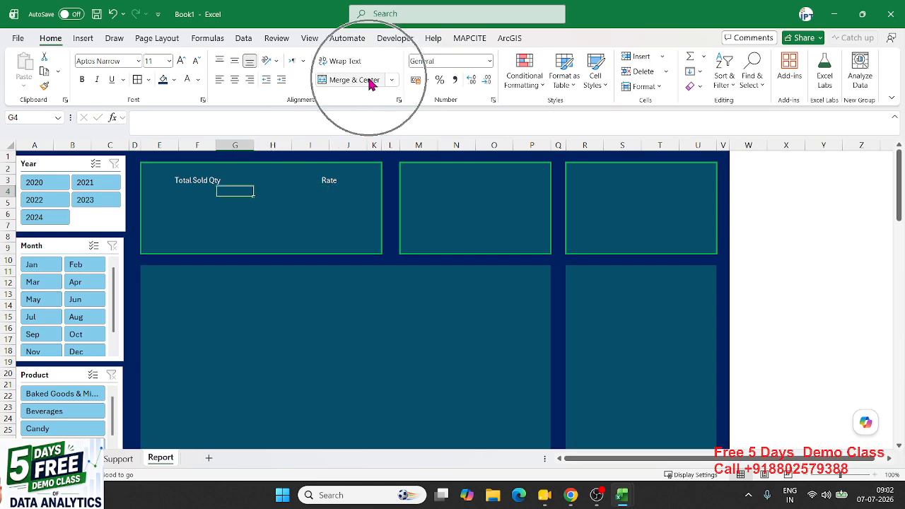
pyautogui.press('Left')
pyautogui.press('Up')
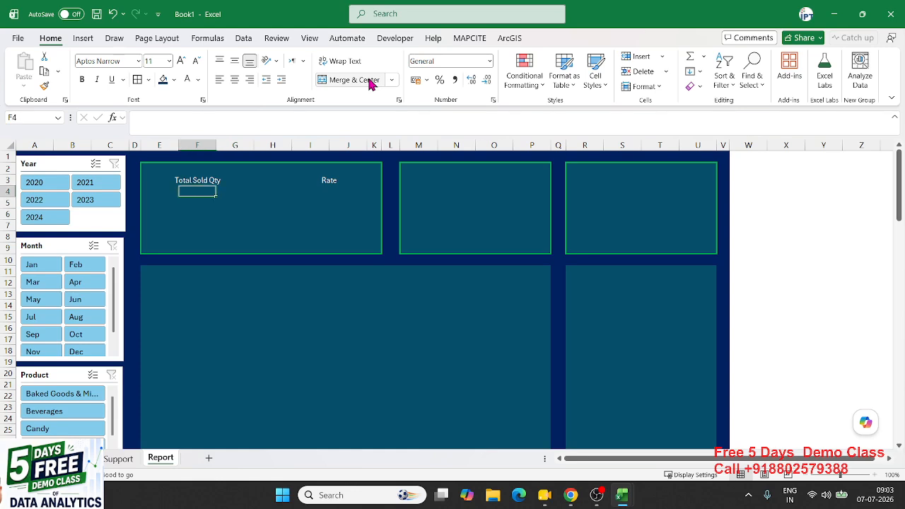
pyautogui.press('Left')
pyautogui.press('Right')
pyautogui.press('Left')
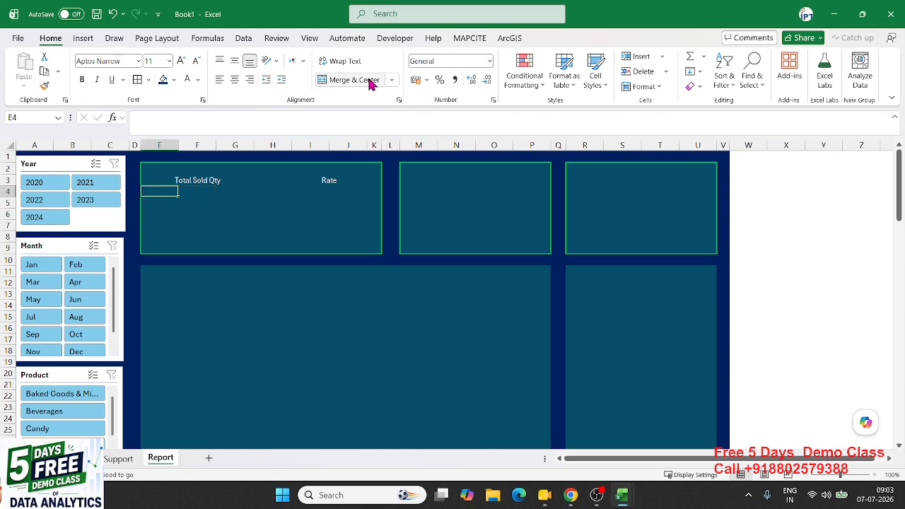
pyautogui.press('Down')
pyautogui.press('Up')
pyautogui.hotkey('shift', 'Right')
pyautogui.hotkey('shift', 'Right')
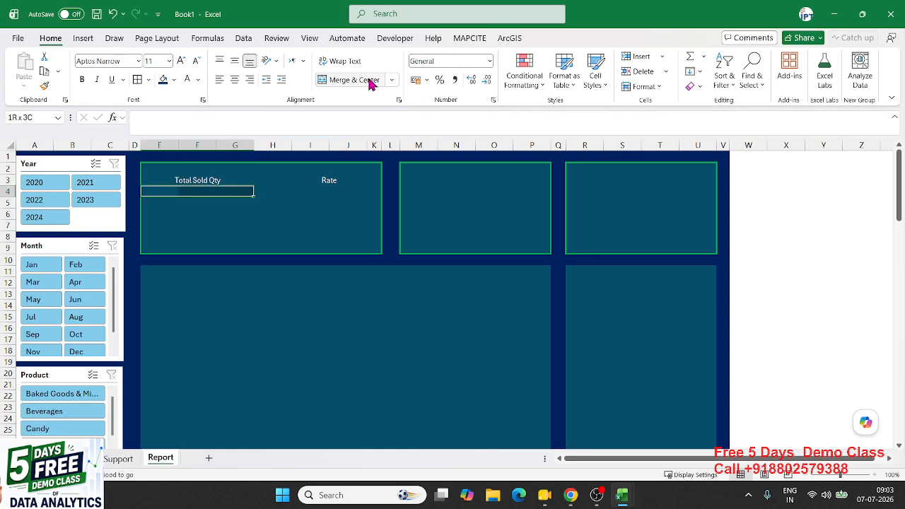
pyautogui.hotkey('shift', 'Down')
pyautogui.hotkey('shift', 'Down')
pyautogui.hotkey('shift', 'Down')
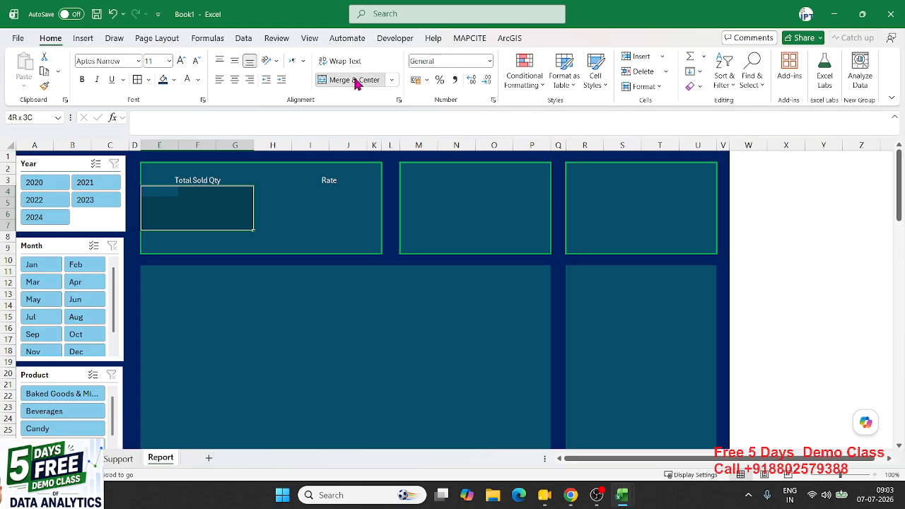
pyautogui.click(355, 80)
# Merge and center cells I4:J6 below the Rate label
pyautogui.click(285, 198)
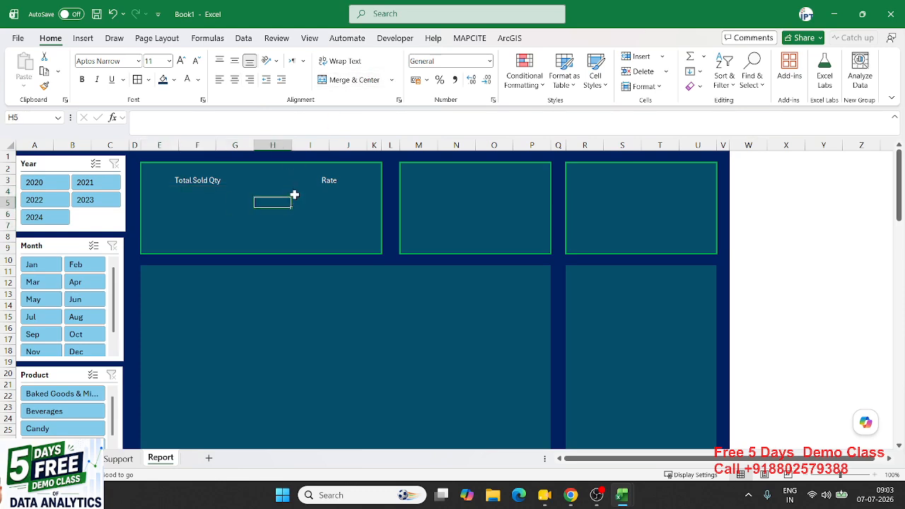
pyautogui.moveTo(299, 192); pyautogui.dragTo(352, 216)
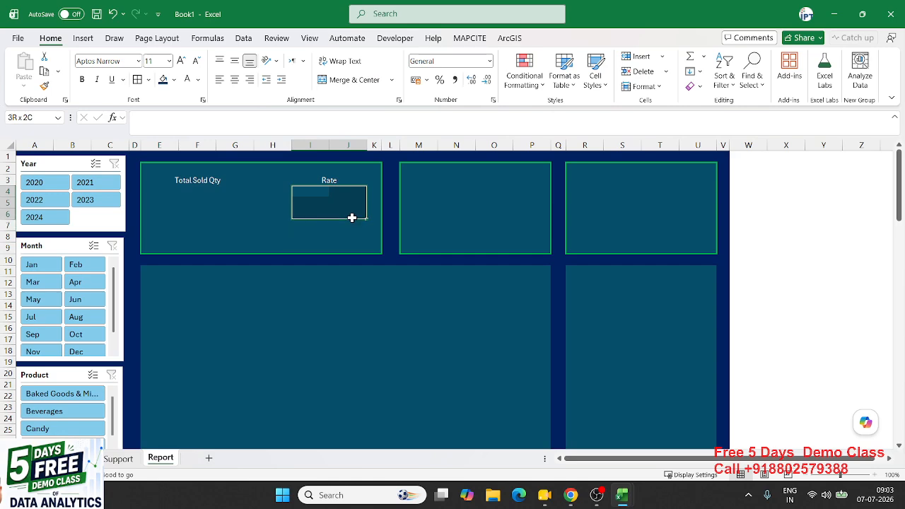
pyautogui.click(355, 80)
# Apply a thick white left border to cells H4:H6 as a divider between the two figures
pyautogui.moveTo(265, 188); pyautogui.dragTo(273, 216)
pyautogui.click(267, 204)
pyautogui.rightClick(271, 205)
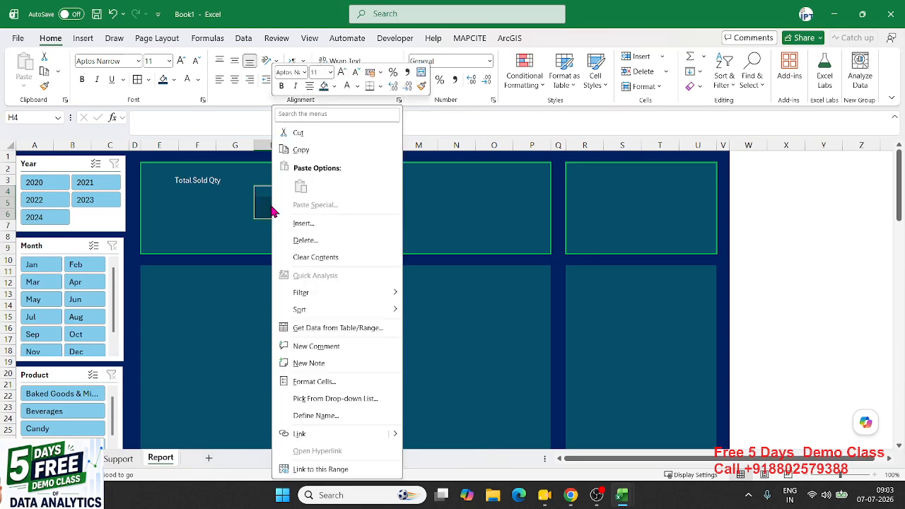
pyautogui.click(299, 377)
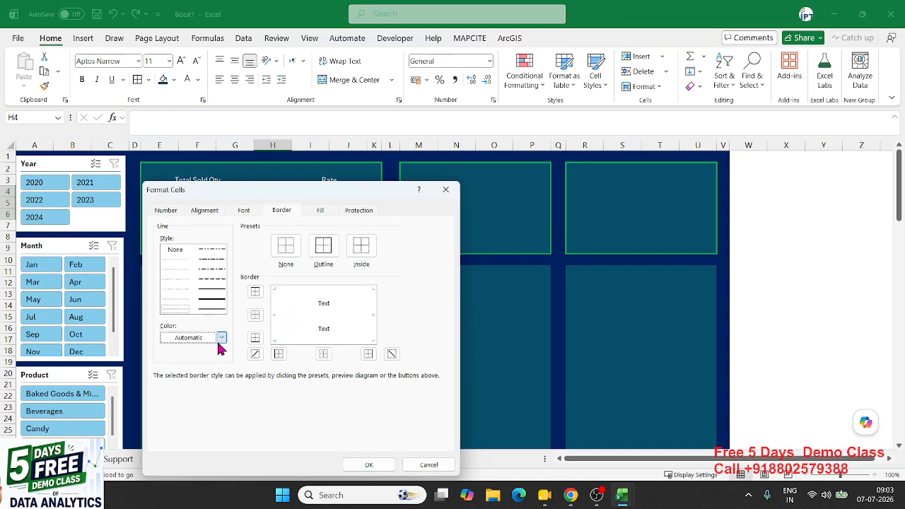
pyautogui.click(221, 337)
pyautogui.click(170, 181)
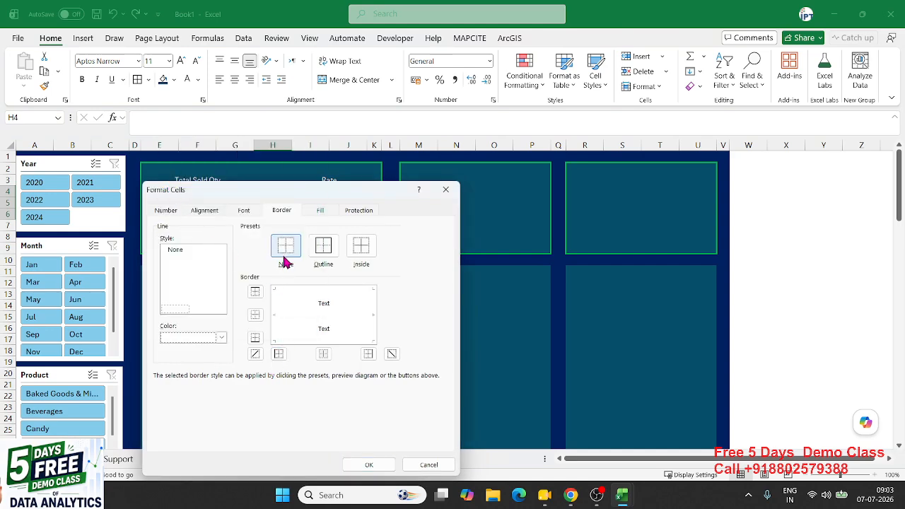
pyautogui.click(212, 299)
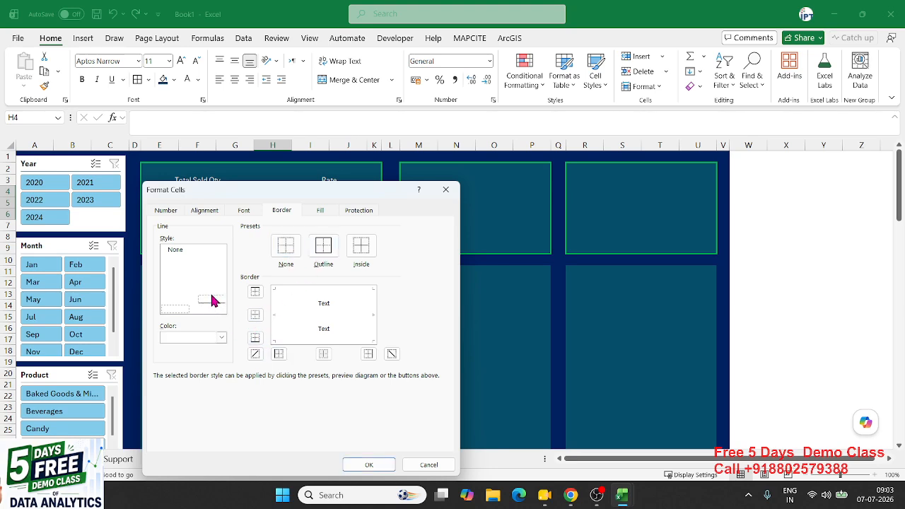
pyautogui.click(279, 355)
pyautogui.click(369, 465)
pyautogui.click(317, 350)
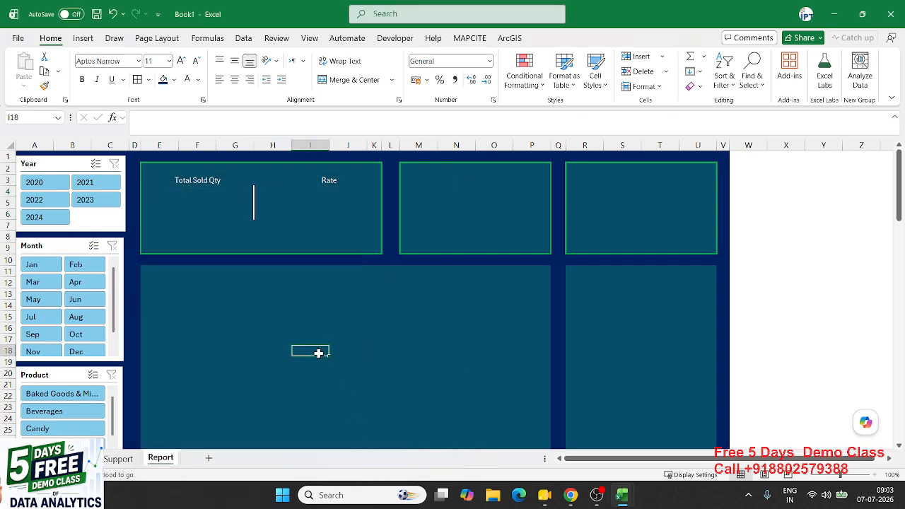
# Add the Qty field as a summed value to the pivot table on the Support sheet
pyautogui.click(276, 234)
pyautogui.click(206, 213)
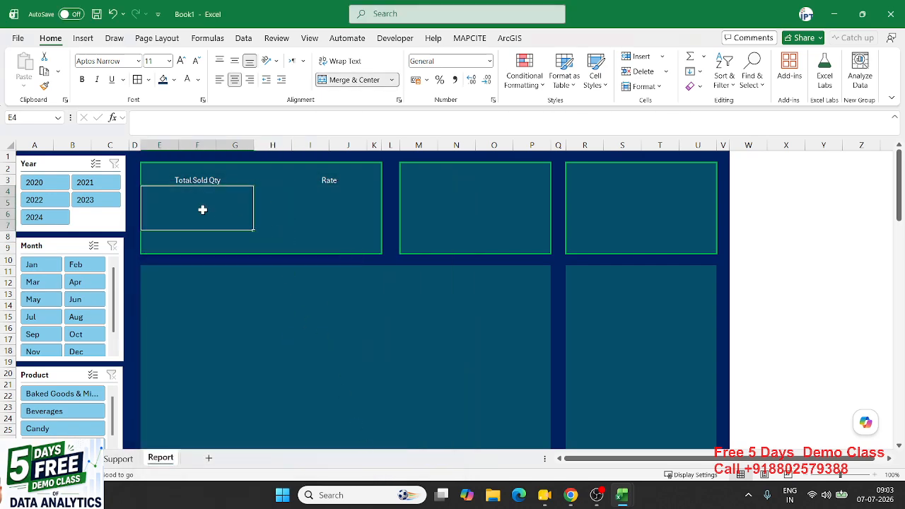
pyautogui.click(258, 222)
pyautogui.click(224, 206)
pyautogui.click(79, 458)
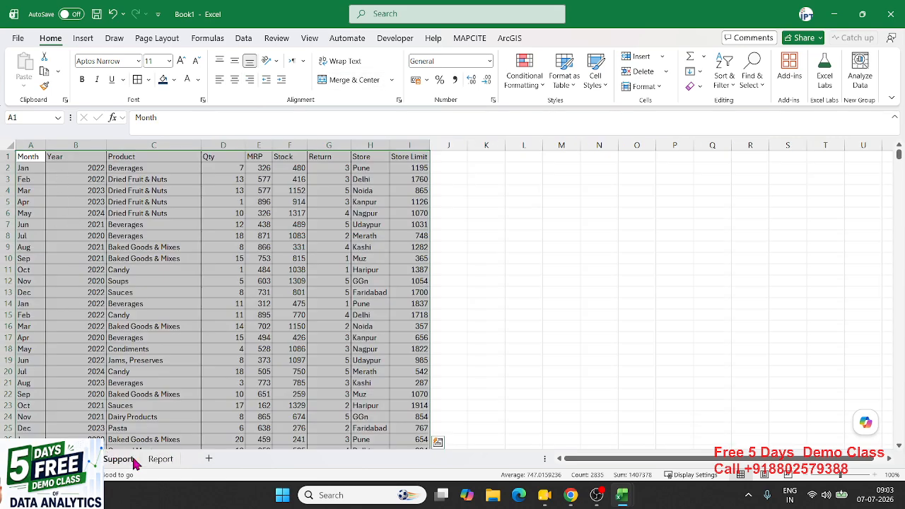
pyautogui.click(131, 457)
pyautogui.moveTo(735, 258); pyautogui.dragTo(833, 413)
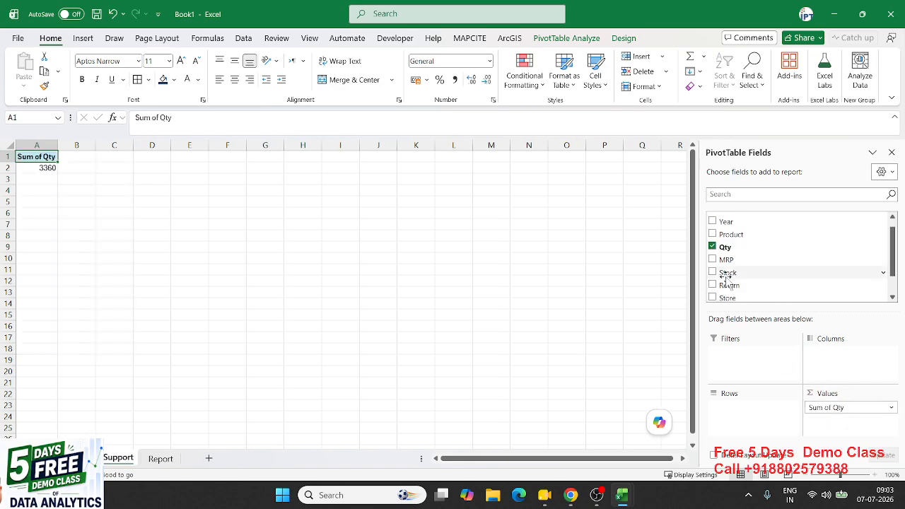
# Add the MRP field to the pivot table's values and summarize it by Average
pyautogui.moveTo(726, 259); pyautogui.dragTo(832, 425)
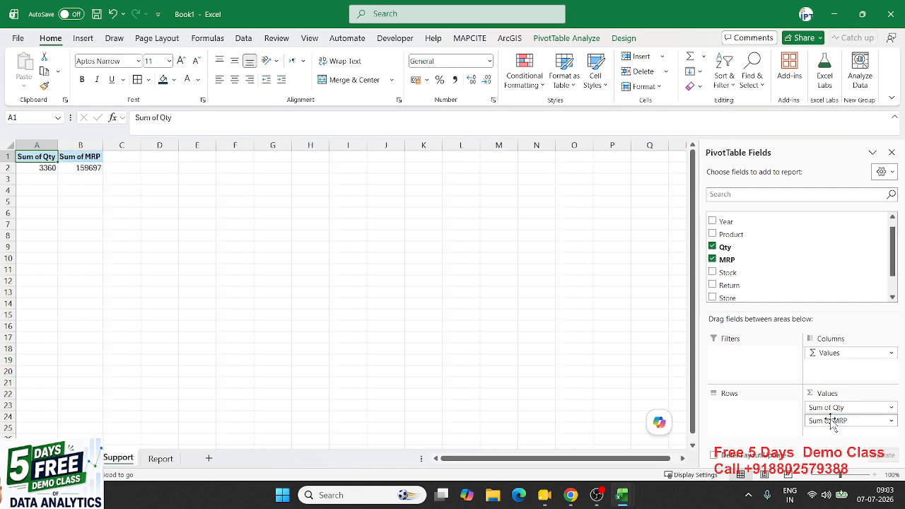
pyautogui.click(832, 420)
pyautogui.click(832, 409)
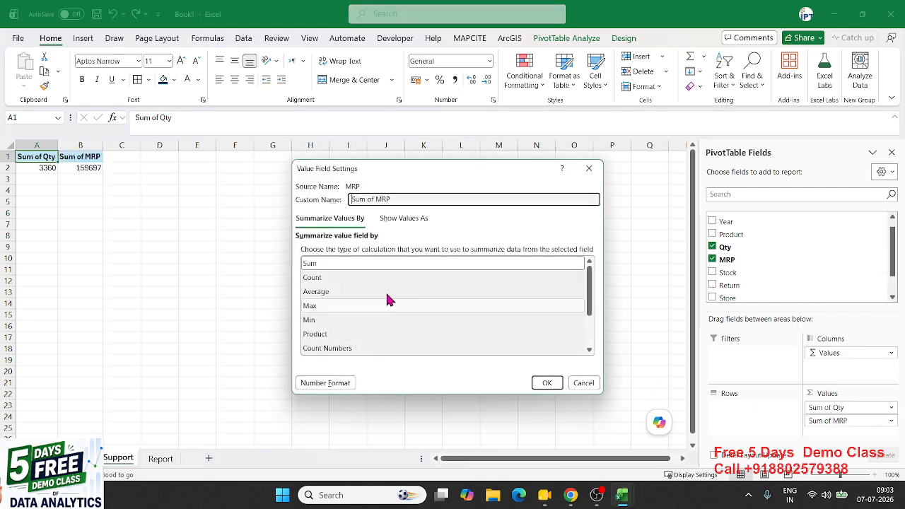
pyautogui.click(350, 293)
pyautogui.click(547, 383)
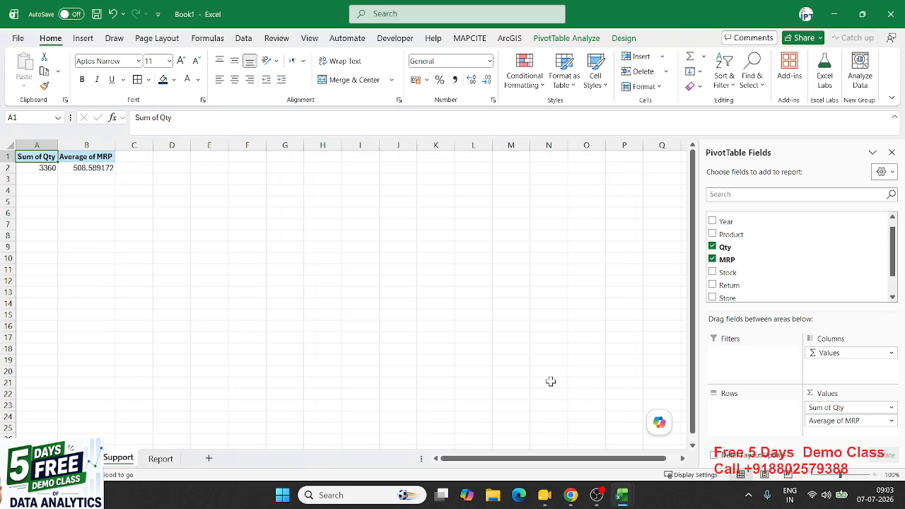
# Link the merged cell below Total Sold Qty on the Report sheet to the Sum of Qty value on the Support sheet
pyautogui.click(161, 458)
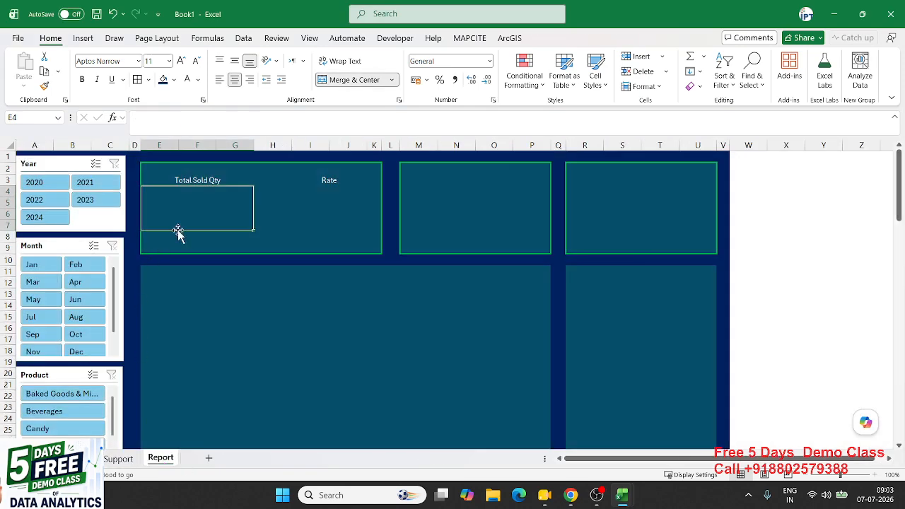
pyautogui.write('=')
pyautogui.click(118, 458)
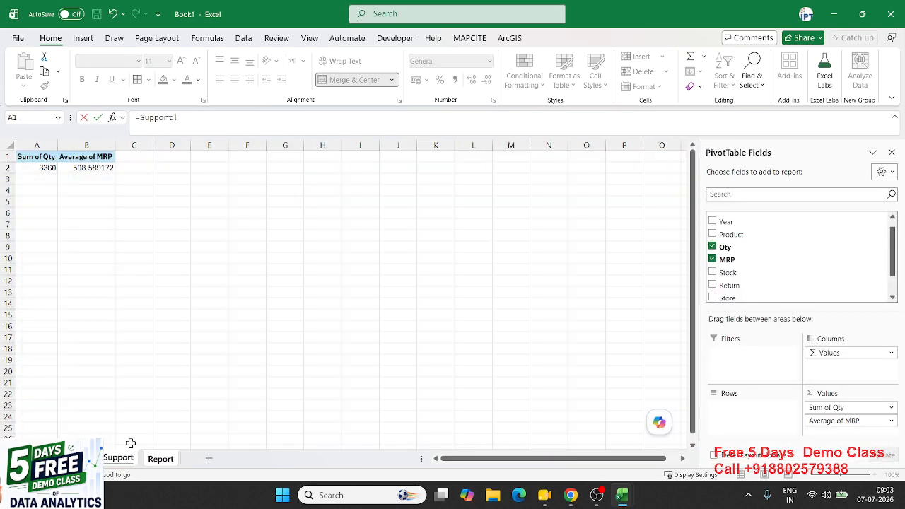
pyautogui.click(44, 170)
pyautogui.press('Return')
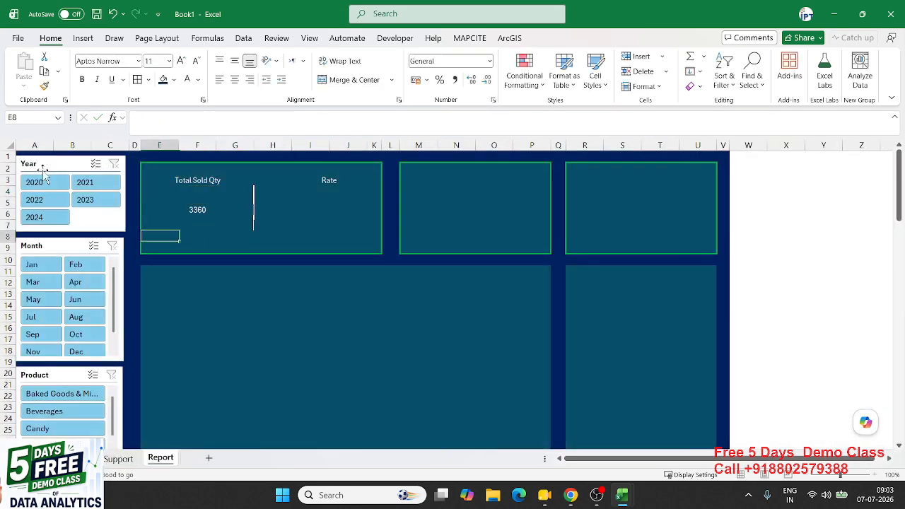
# Vertically center the Total Sold Qty figure in its merged cell and increase its font by four size steps
pyautogui.click(234, 60)
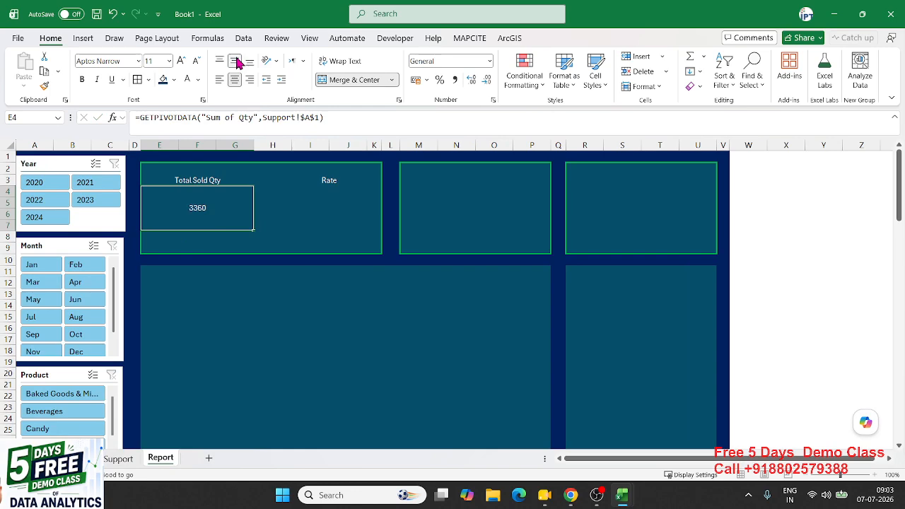
pyautogui.click(181, 61)
pyautogui.click(181, 61)
pyautogui.click(181, 60)
pyautogui.click(181, 61)
# Link the merged cell below Rate to the Average of MRP value in the Support sheet's pivot table
pyautogui.click(293, 202)
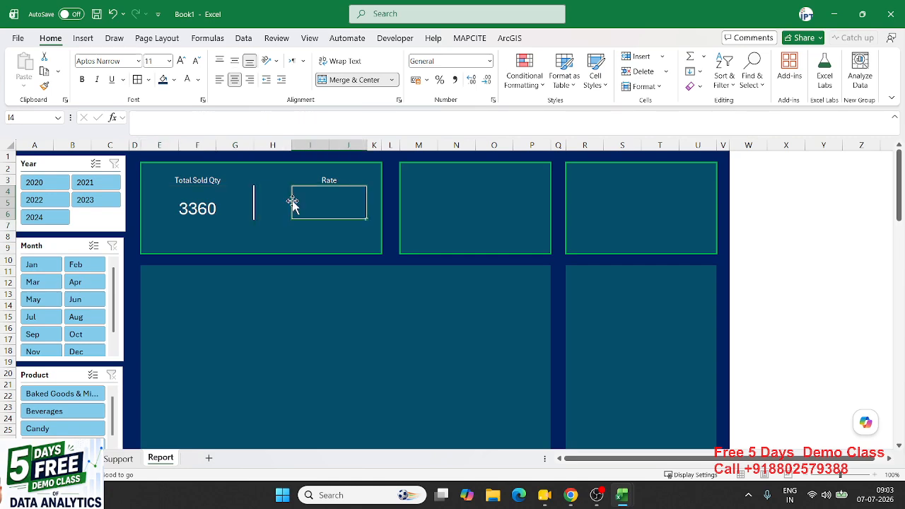
pyautogui.doubleClick(291, 198)
pyautogui.write('=')
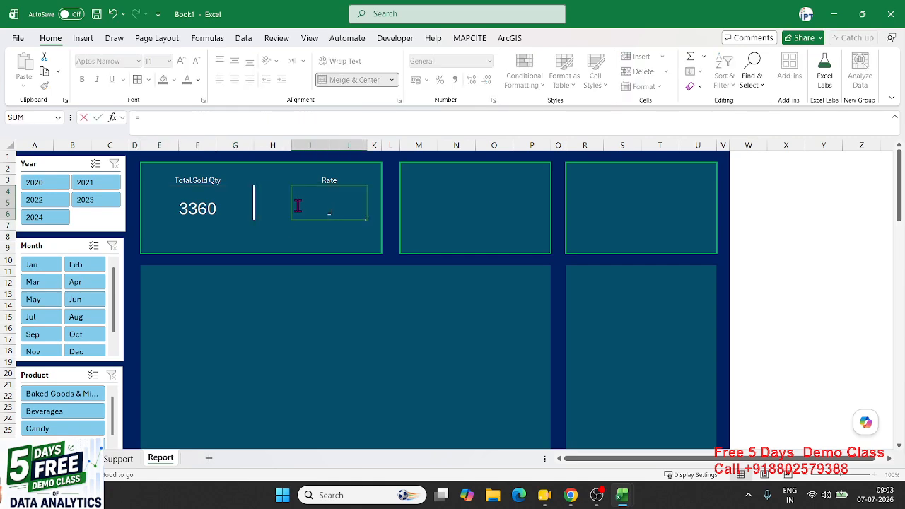
pyautogui.click(120, 458)
pyautogui.click(103, 165)
pyautogui.press('Return')
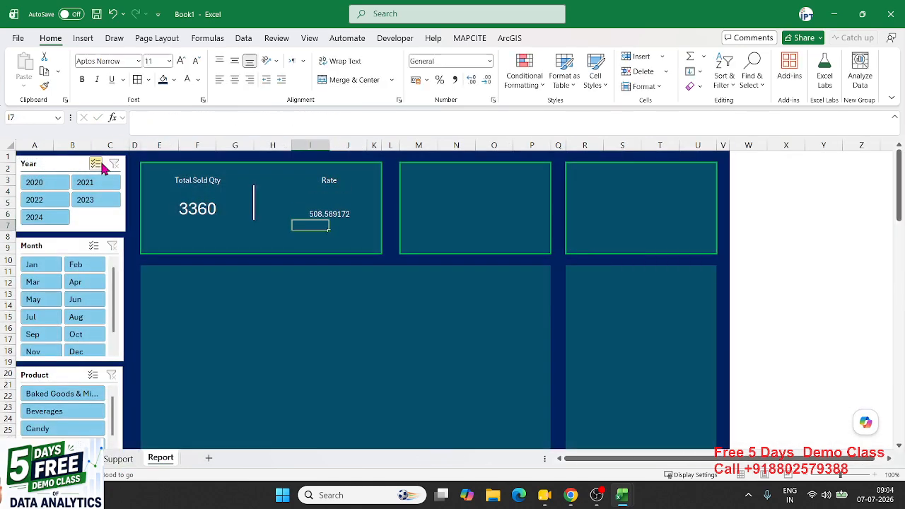
# Remove all decimal places from the Rate figure and vertically center it in its merged cell
pyautogui.click(486, 80)
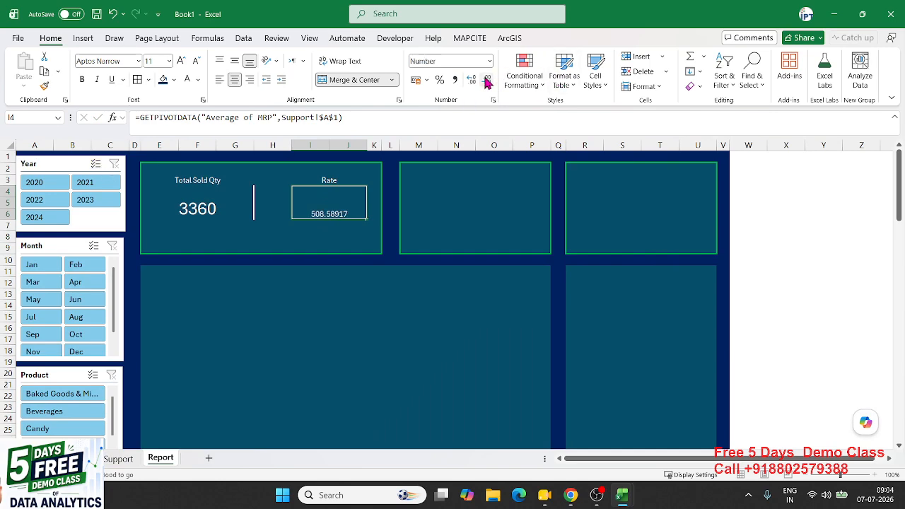
pyautogui.click(486, 79)
pyautogui.click(486, 80)
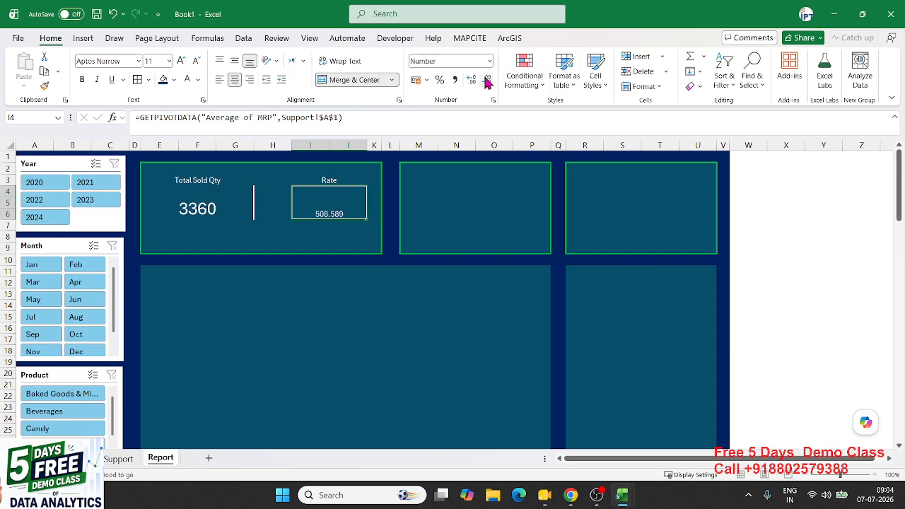
pyautogui.click(234, 61)
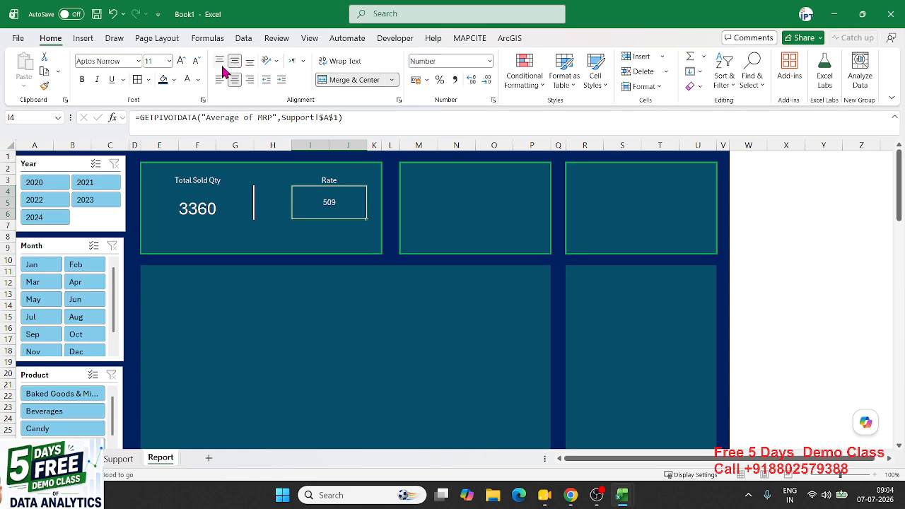
# Increase the font size of the Rate figure to 20
pyautogui.click(181, 61)
pyautogui.click(181, 61)
pyautogui.click(181, 60)
pyautogui.click(180, 61)
pyautogui.click(181, 60)
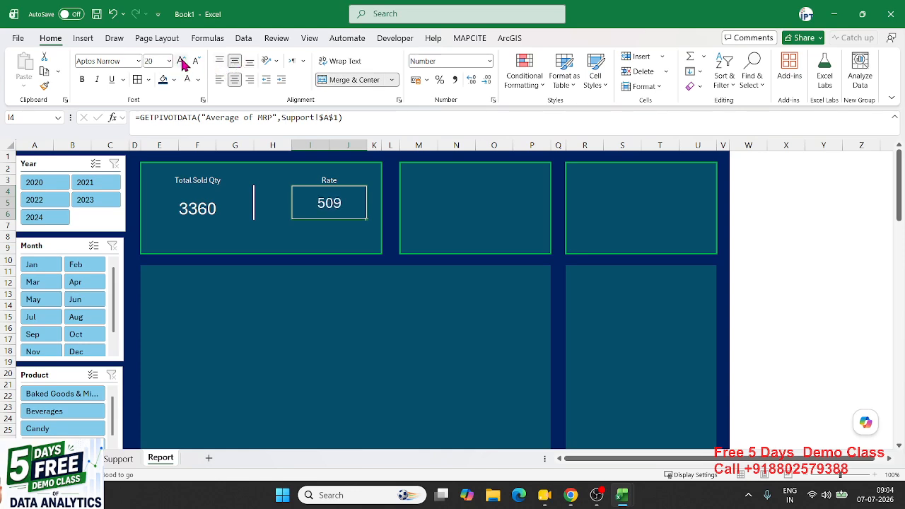
# Format the Rate figure as English (India) rupee accounting with no decimal places
pyautogui.click(426, 80)
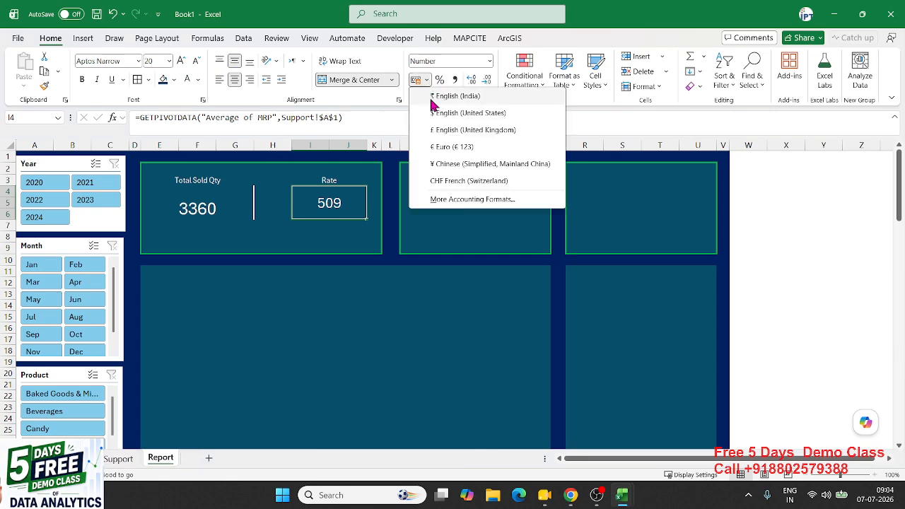
pyautogui.click(433, 97)
pyautogui.click(485, 81)
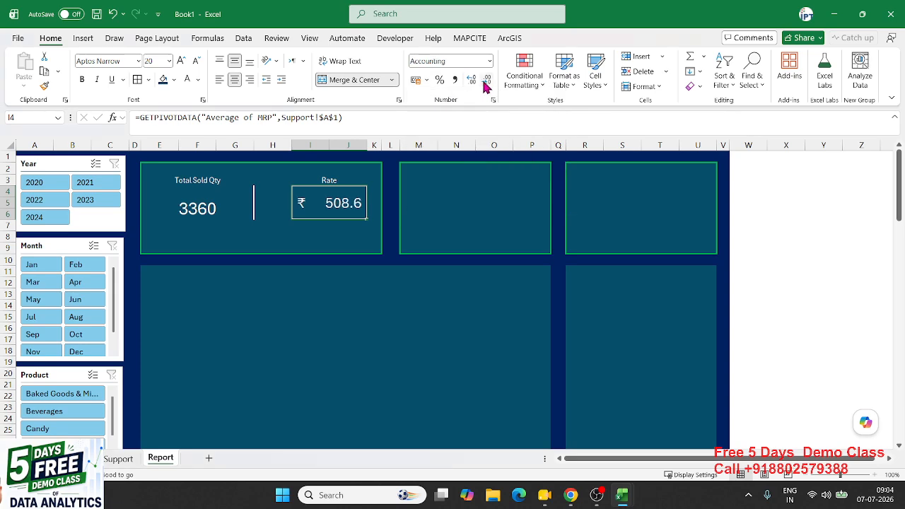
pyautogui.click(485, 81)
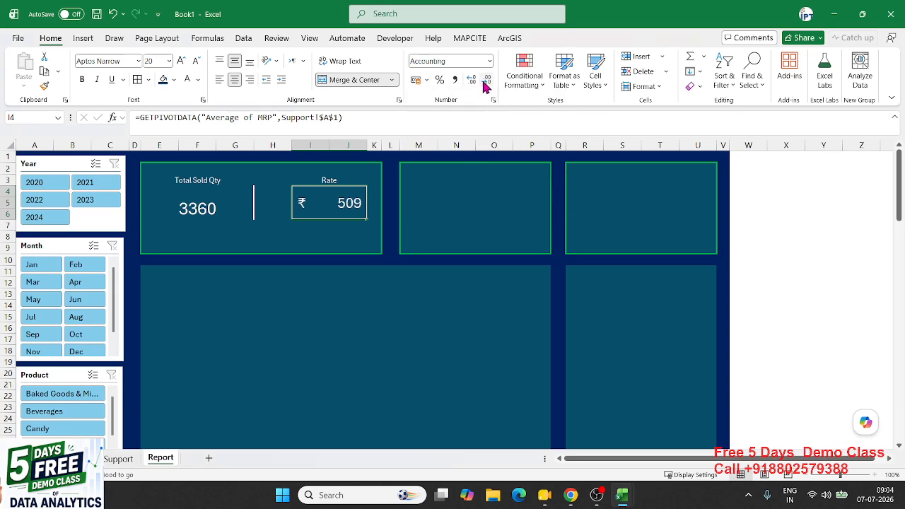
# Enlarge the Rate figure's font to 36 and reduce it by one size step
pyautogui.click(181, 61)
pyautogui.click(180, 61)
pyautogui.click(181, 60)
pyautogui.click(181, 61)
pyautogui.click(181, 61)
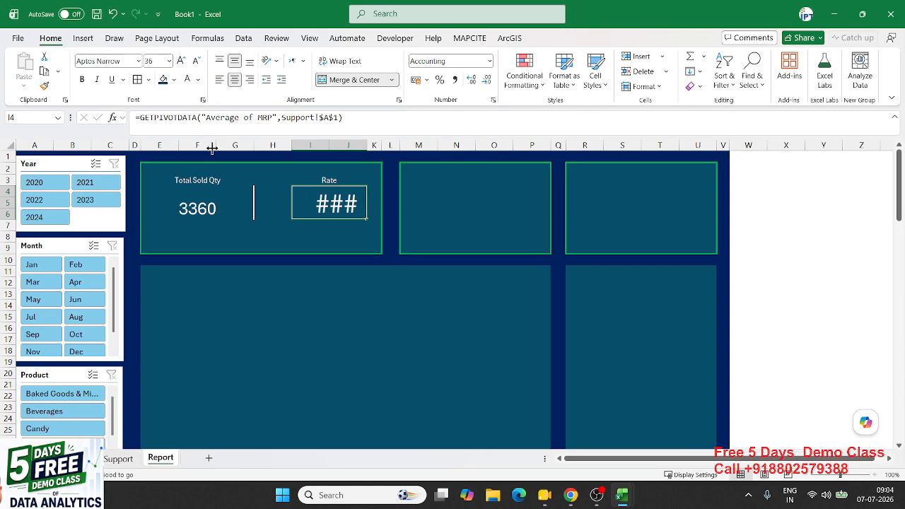
pyautogui.click(198, 62)
pyautogui.click(255, 237)
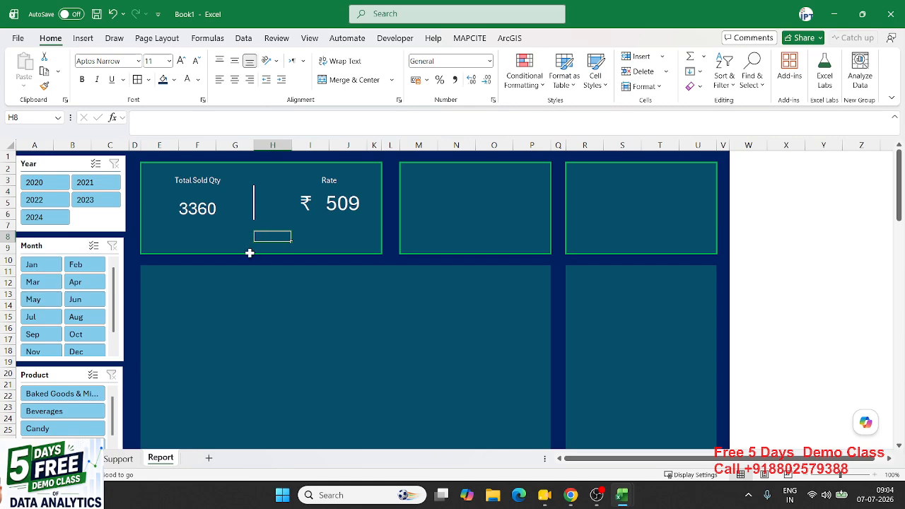
# Examine the Product, Month, Year and Store columns of the source table on the Data sheet
pyautogui.click(106, 458)
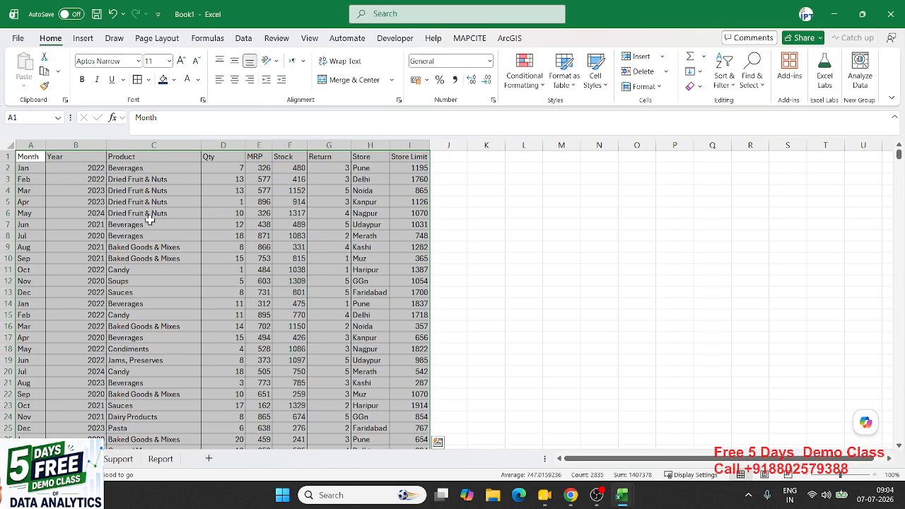
pyautogui.moveTo(137, 170); pyautogui.dragTo(145, 259)
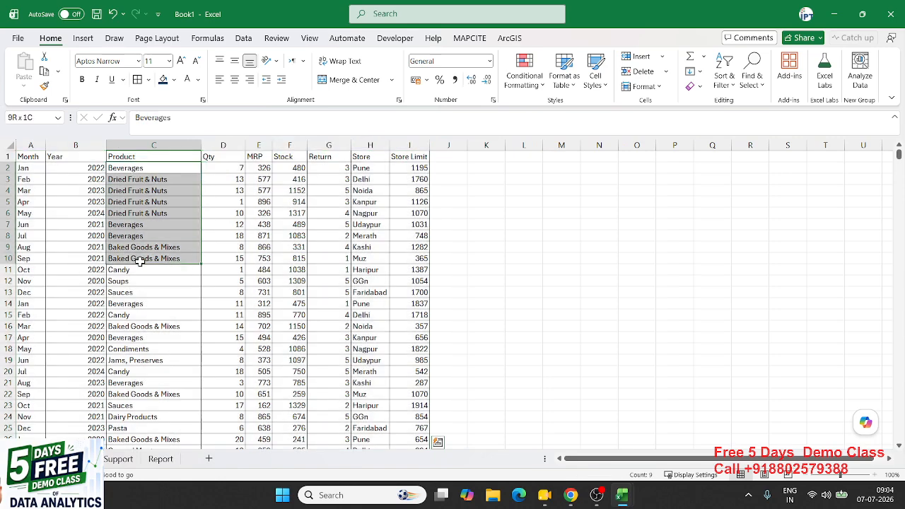
pyautogui.moveTo(20, 168); pyautogui.dragTo(23, 204)
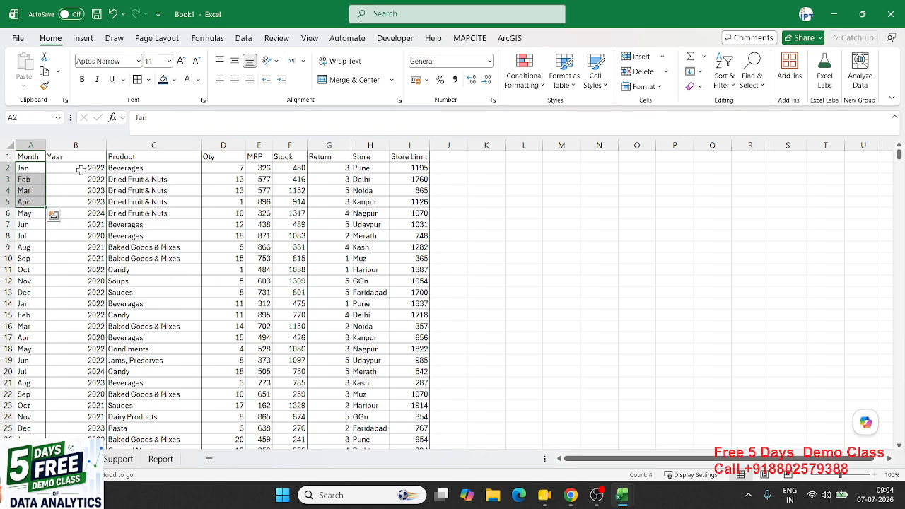
pyautogui.click(82, 170)
pyautogui.click(362, 169)
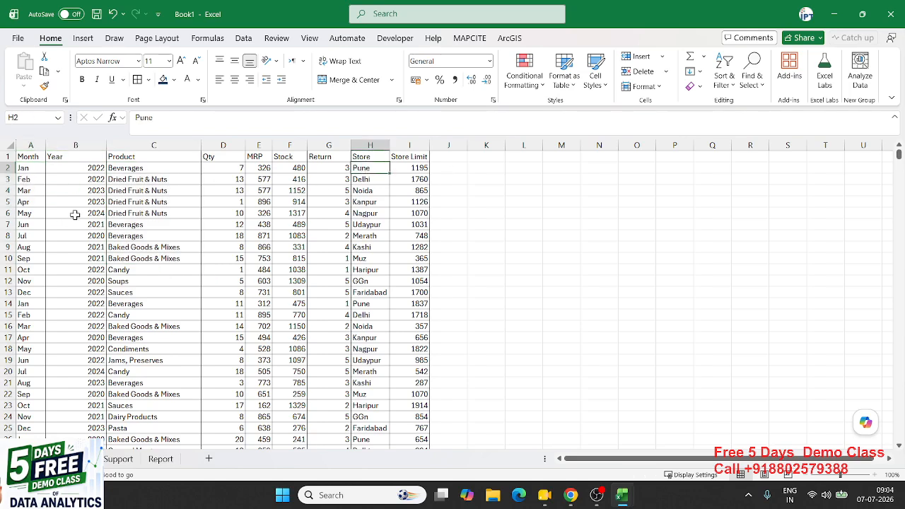
pyautogui.moveTo(27, 168); pyautogui.dragTo(25, 292)
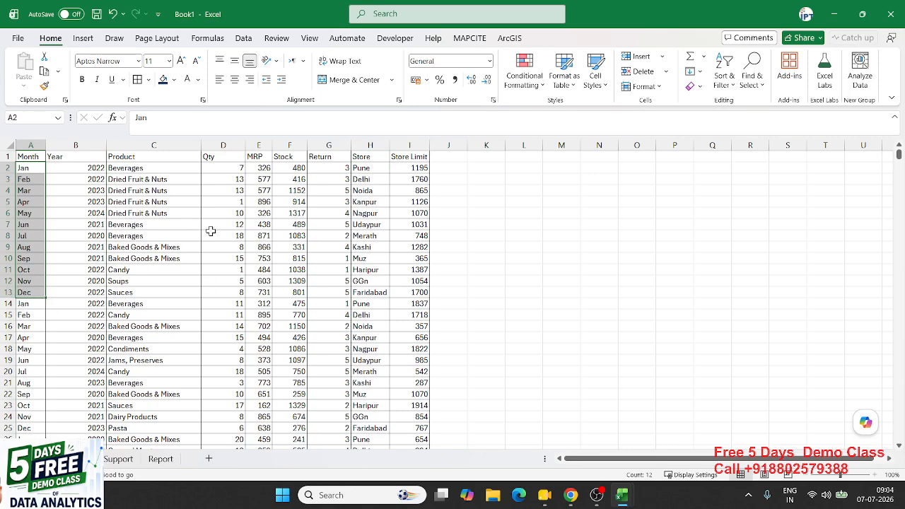
pyautogui.hotkey('ctrl', 'n')
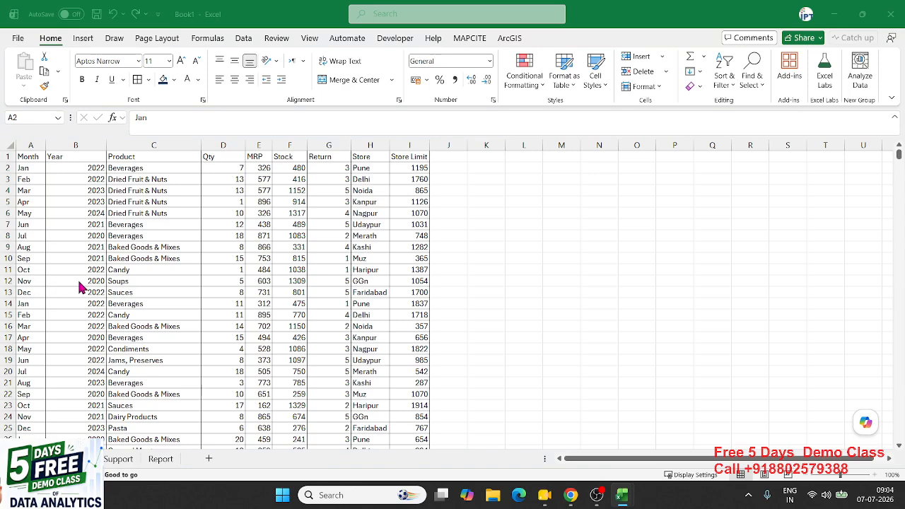
pyautogui.click(113, 461)
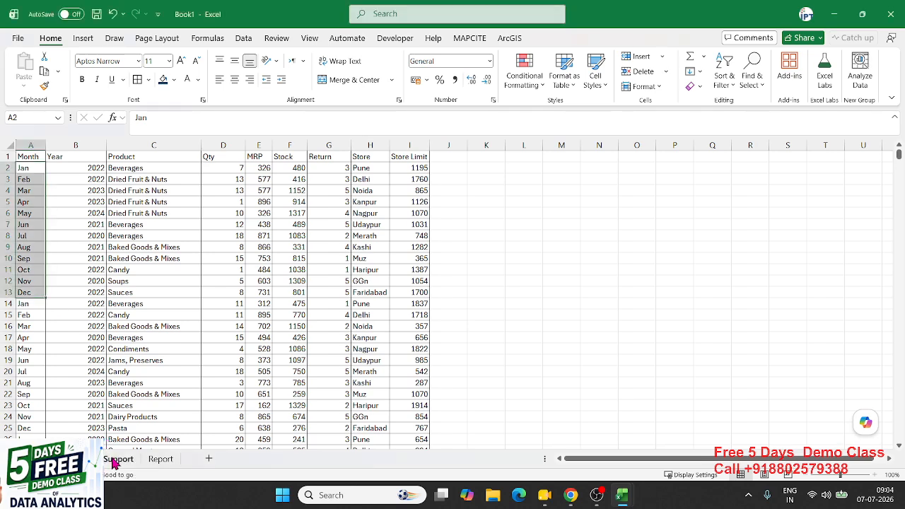
pyautogui.click(39, 188)
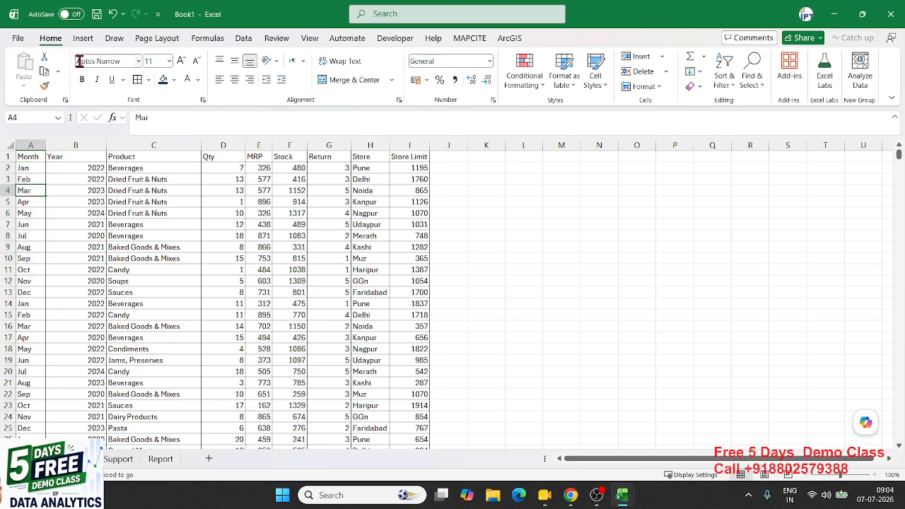
pyautogui.click(83, 38)
pyautogui.click(28, 67)
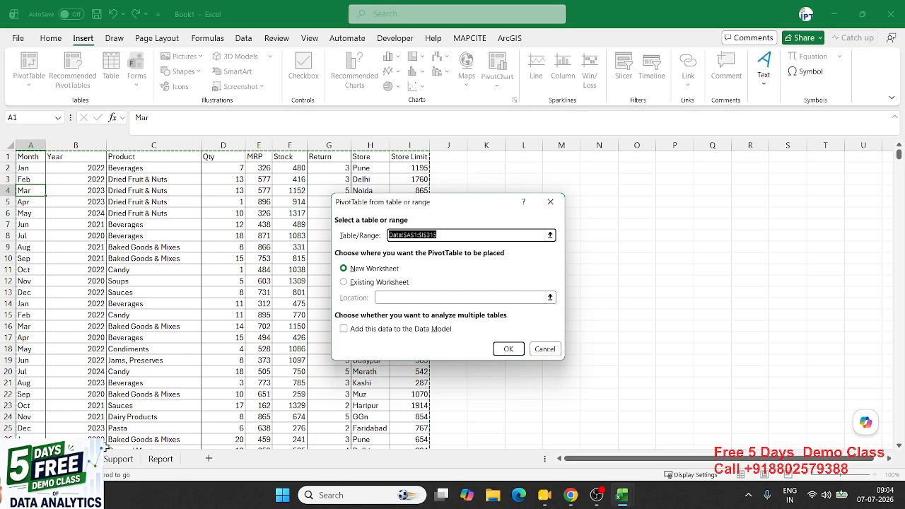
pyautogui.click(117, 461)
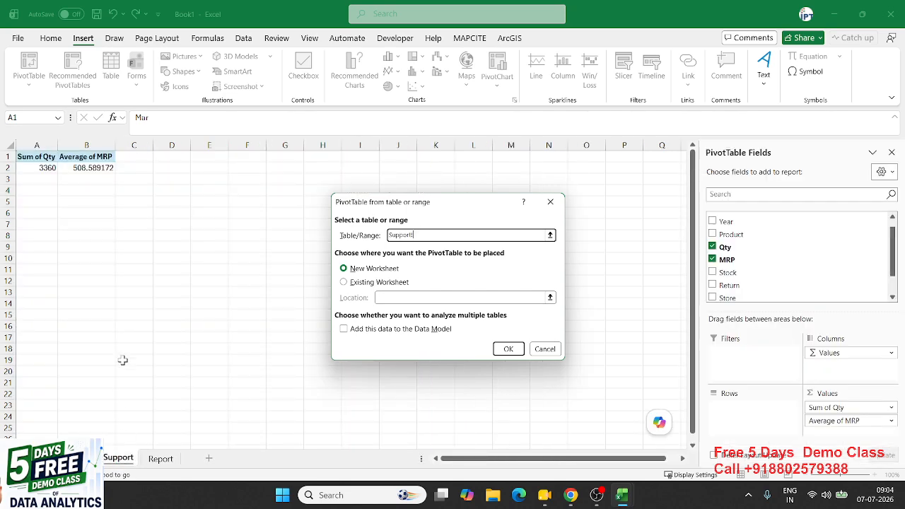
pyautogui.click(42, 236)
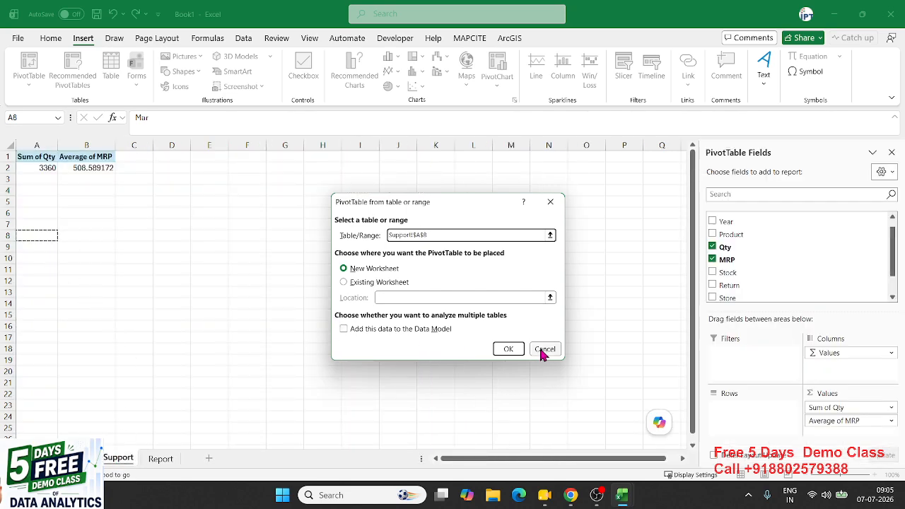
pyautogui.click(509, 349)
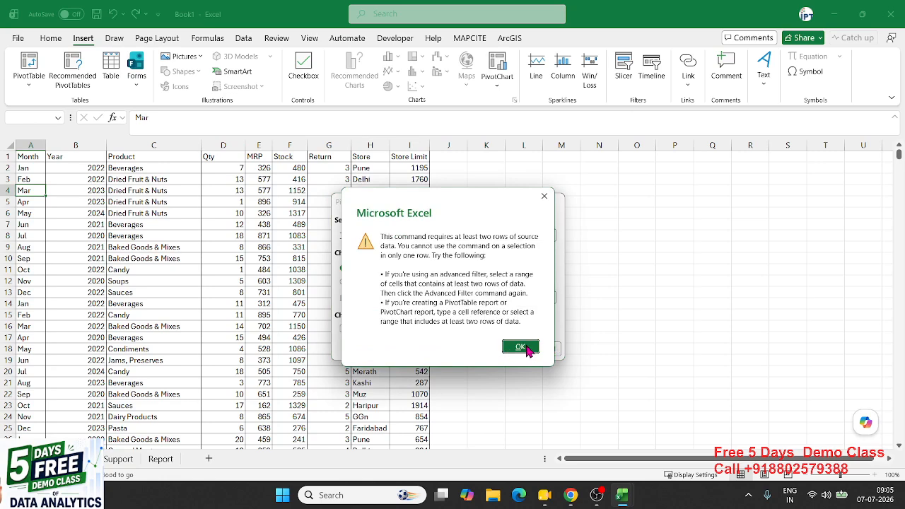
pyautogui.click(520, 347)
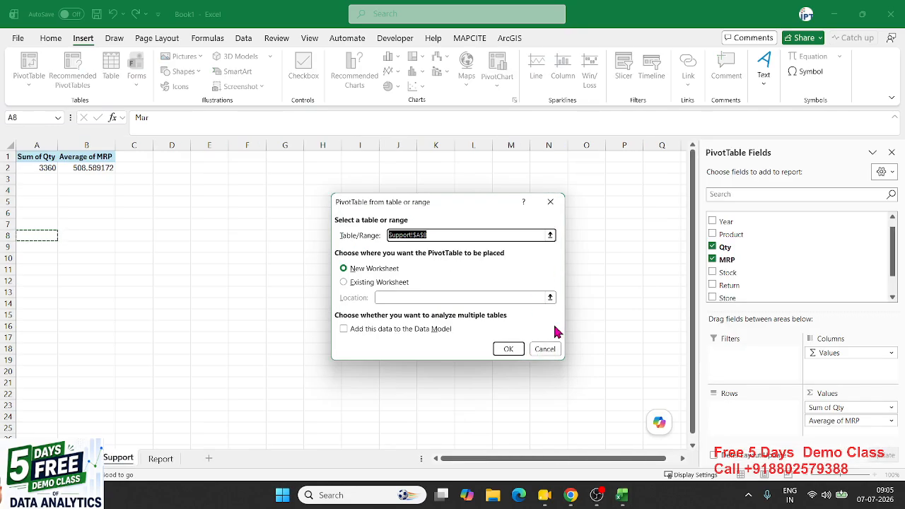
pyautogui.click(548, 348)
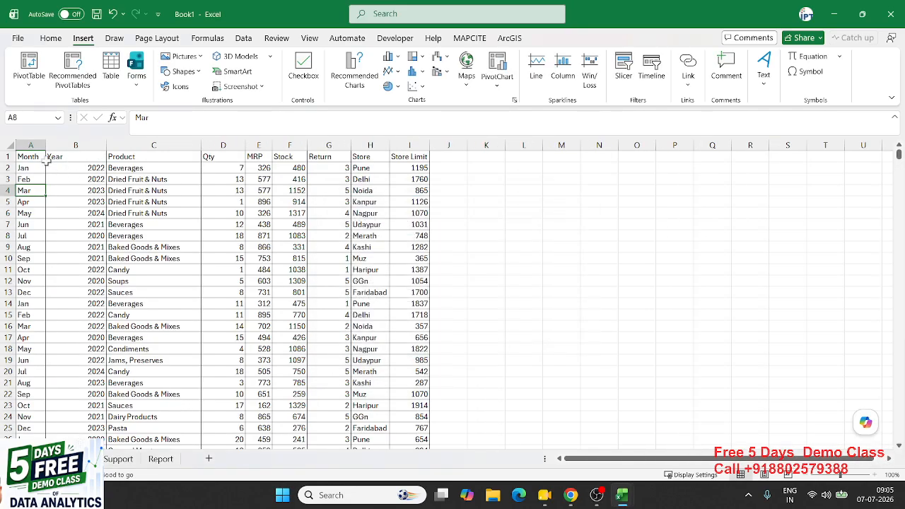
# Create a pivot table from Data!$A$1:$I$315 on the existing Support worksheet, placed at cell A9
pyautogui.click(47, 158)
pyautogui.click(28, 67)
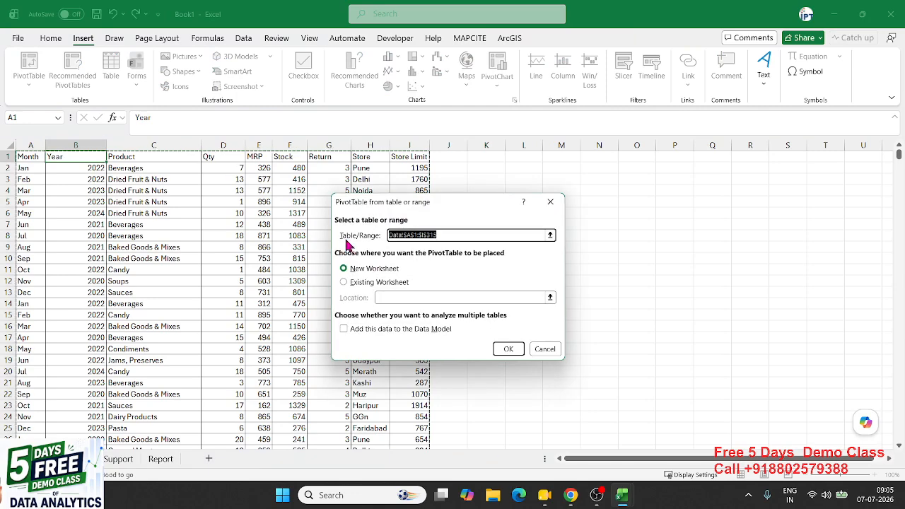
pyautogui.click(380, 282)
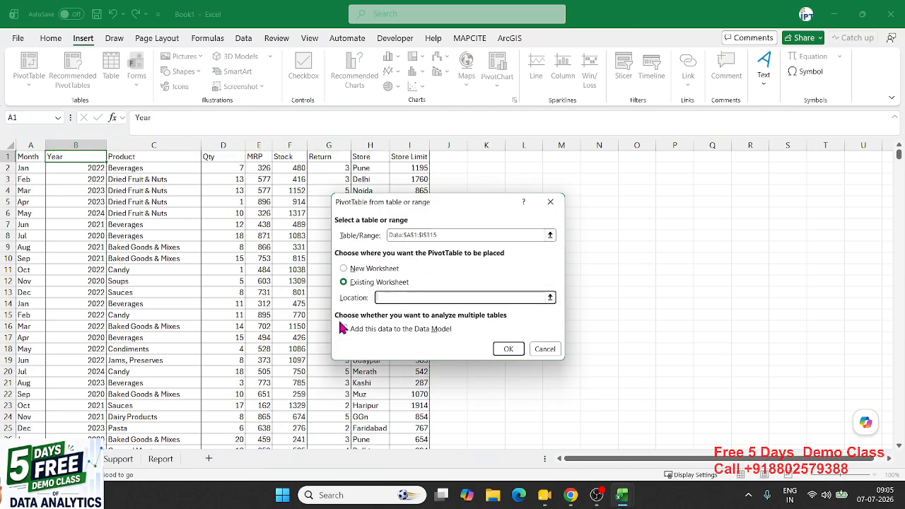
pyautogui.click(118, 460)
pyautogui.click(31, 247)
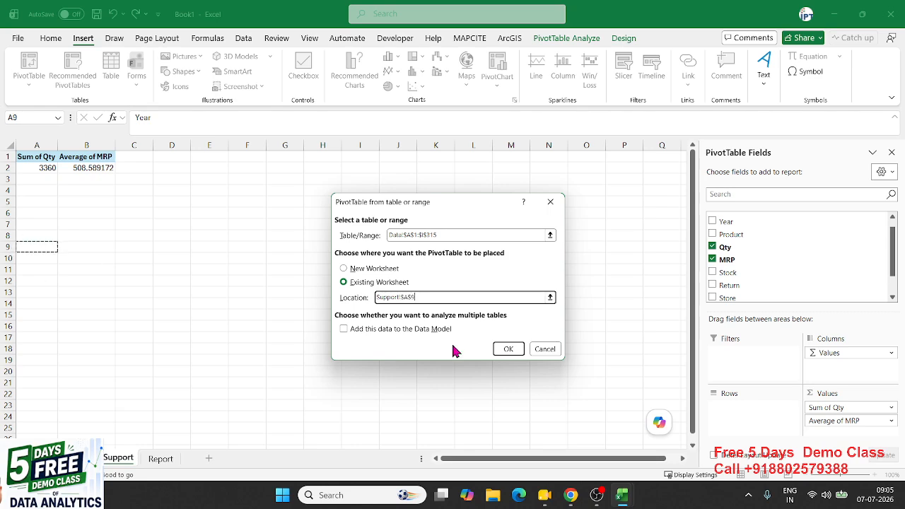
pyautogui.click(508, 348)
# Place Month in the rows and Qty in the values of the new pivot table
pyautogui.moveTo(735, 218); pyautogui.dragTo(751, 410)
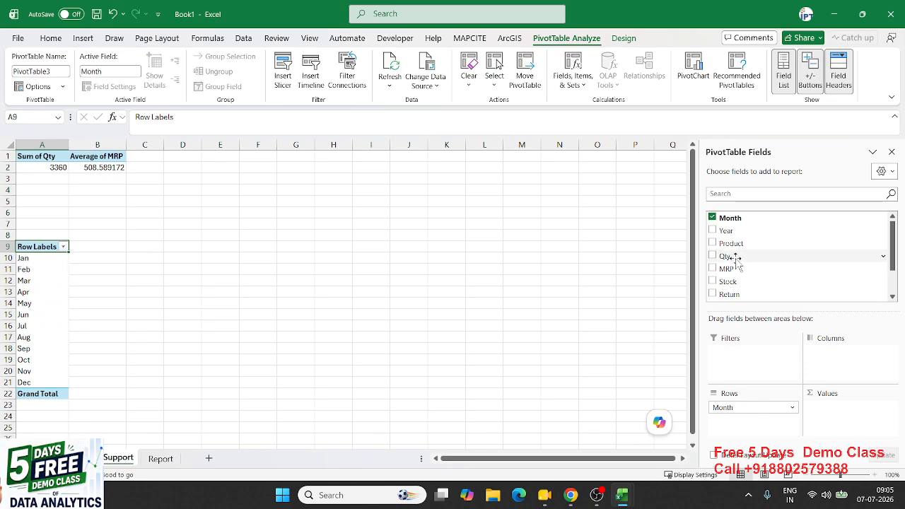
pyautogui.moveTo(737, 257); pyautogui.dragTo(841, 417)
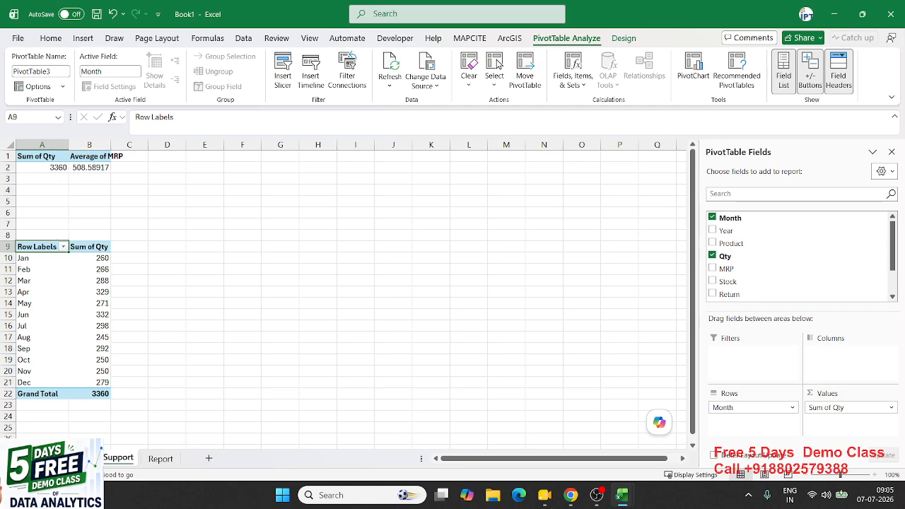
pyautogui.hotkey('alt', 'Tab')
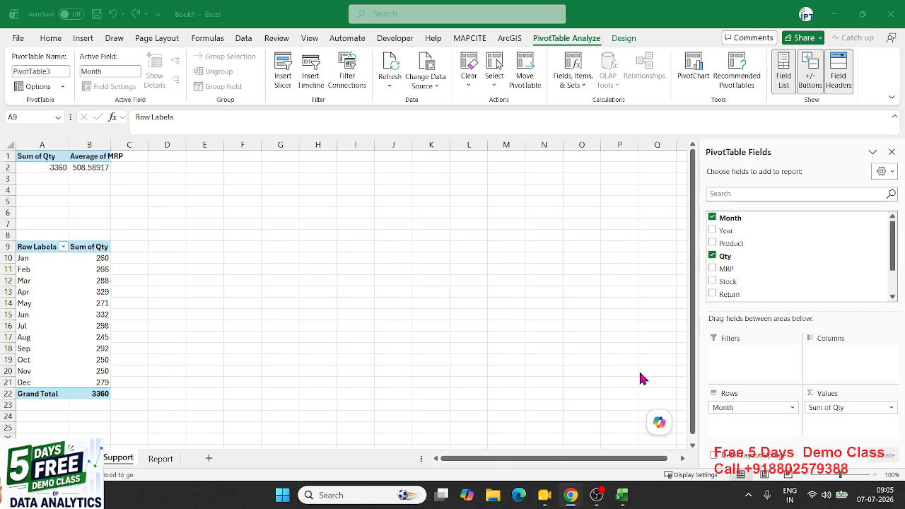
# Insert a 2-D line chart with markers from the monthly quantity pivot table
pyautogui.click(84, 38)
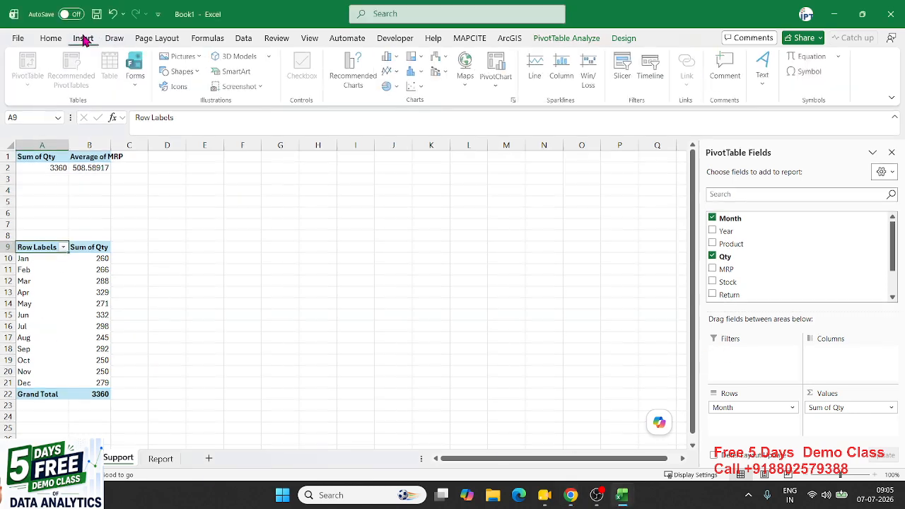
pyautogui.click(390, 72)
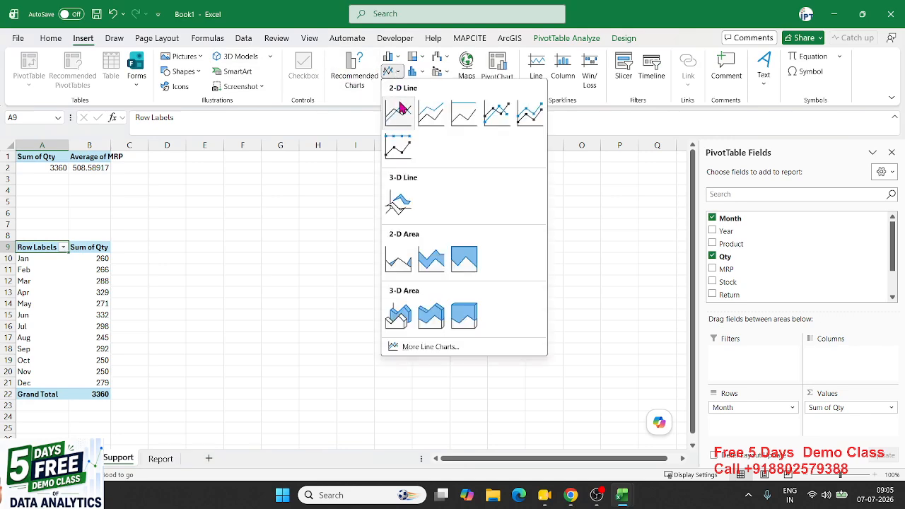
pyautogui.click(500, 115)
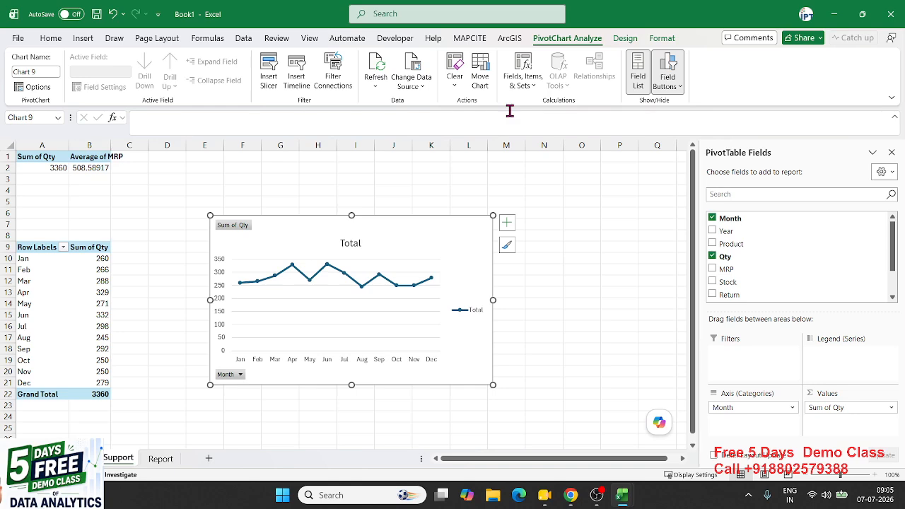
# Apply the dark blue chart style with a white line and drop lines to the monthly quantity chart
pyautogui.click(507, 222)
pyautogui.click(625, 38)
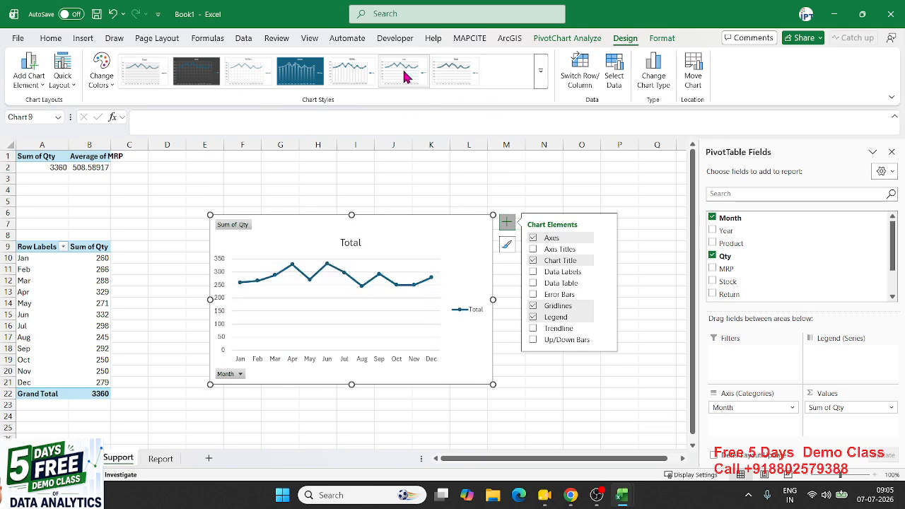
pyautogui.click(541, 71)
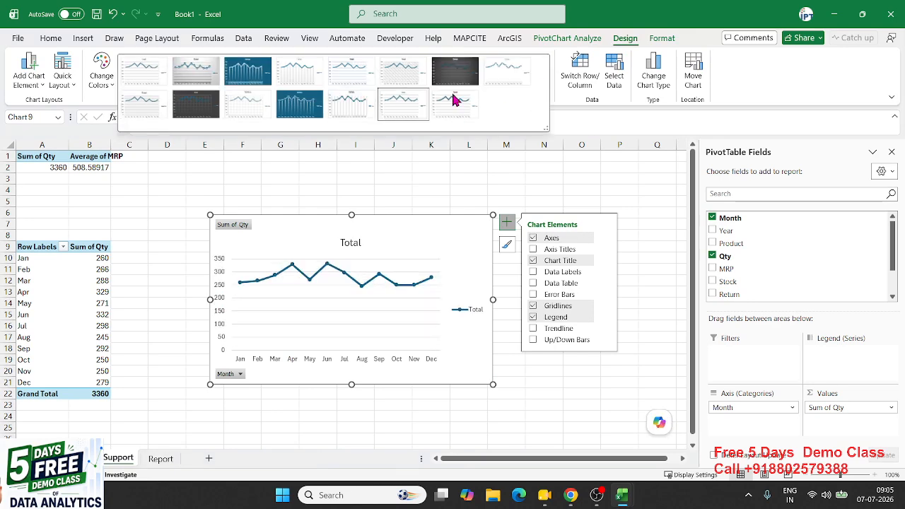
pyautogui.click(247, 80)
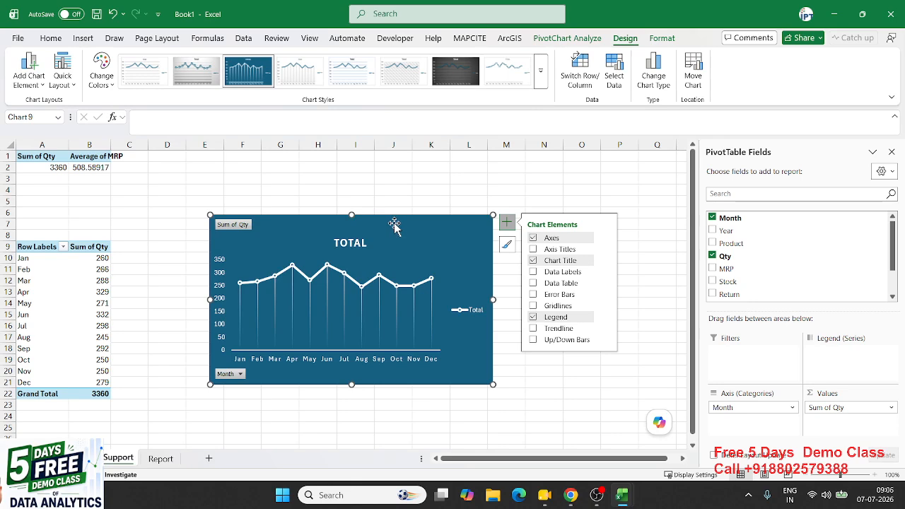
# Move the monthly quantity chart from the Support sheet to the upper part of the large panel on the Report sheet
pyautogui.press('Escape')
pyautogui.press('Escape')
pyautogui.click(161, 458)
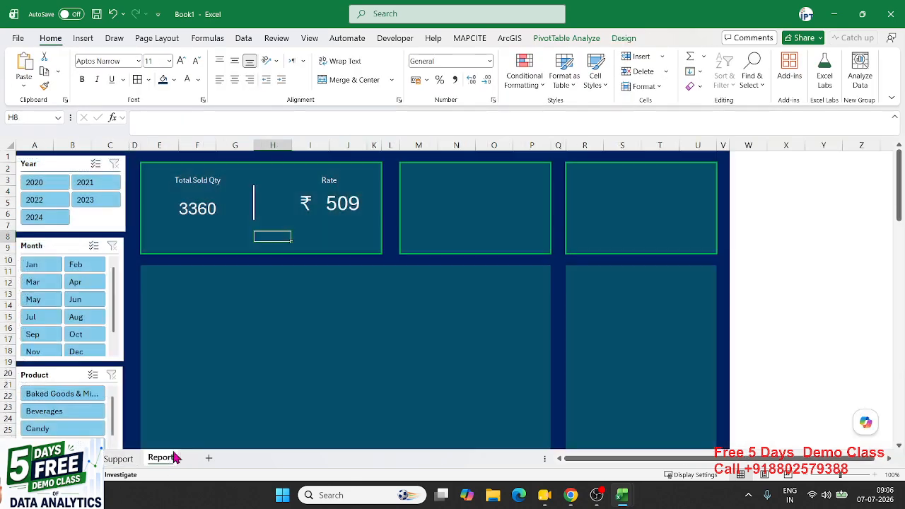
pyautogui.click(209, 338)
pyautogui.hotkey('ctrl', 'v')
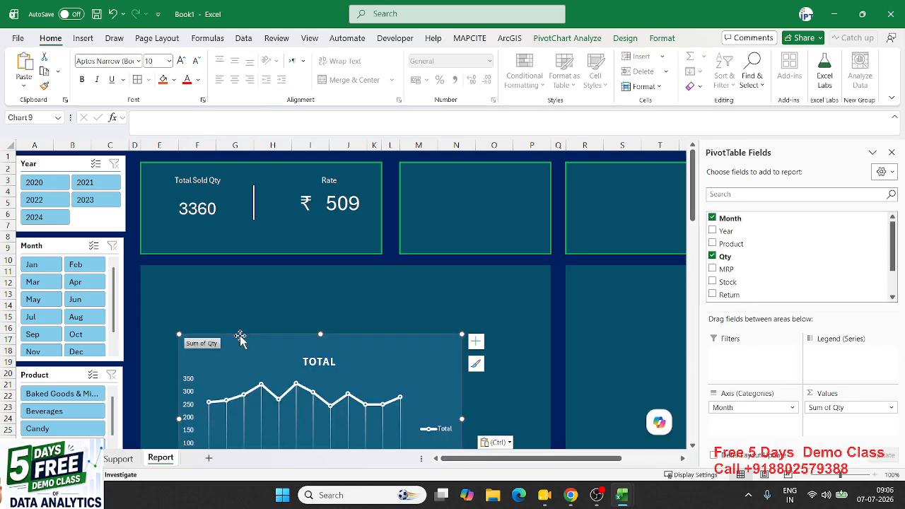
pyautogui.moveTo(239, 337); pyautogui.dragTo(242, 266)
# Hide all field buttons on the monthly quantity chart and remove its chart title and legend
pyautogui.rightClick(216, 274)
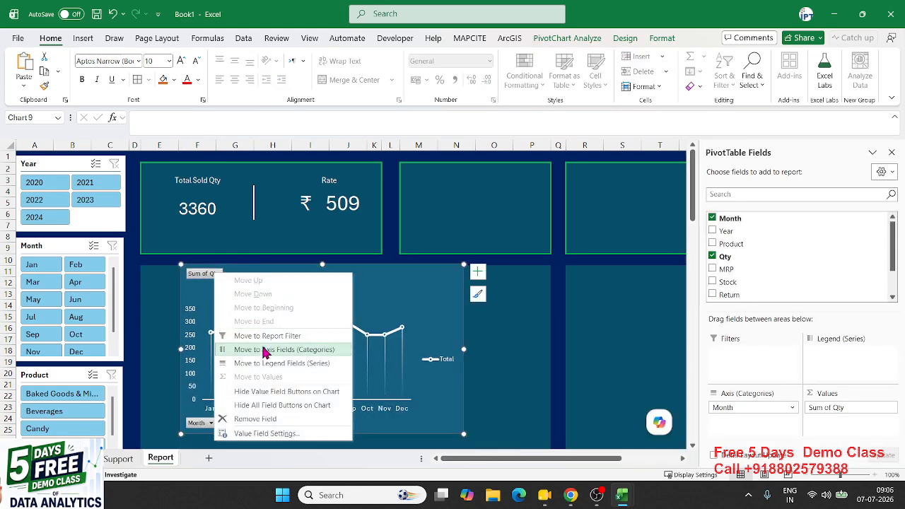
pyautogui.click(272, 406)
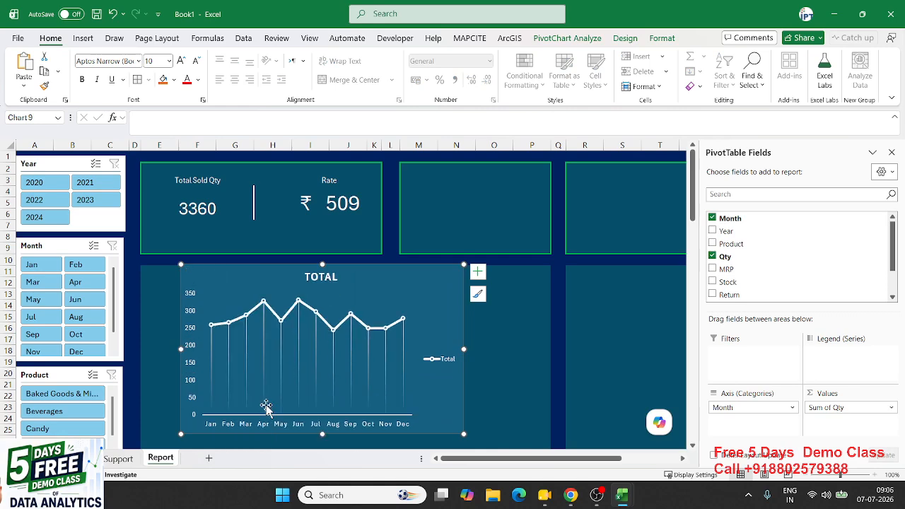
pyautogui.click(477, 272)
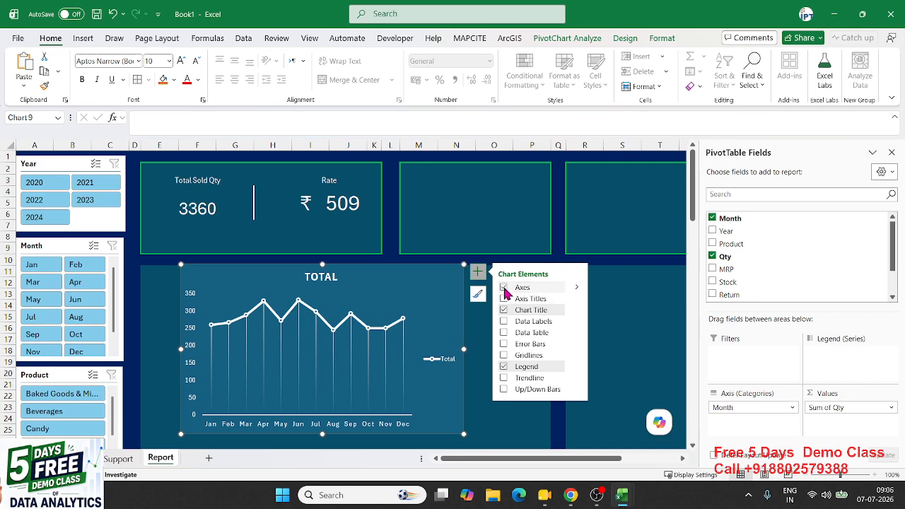
pyautogui.click(503, 287)
pyautogui.click(504, 287)
pyautogui.click(503, 309)
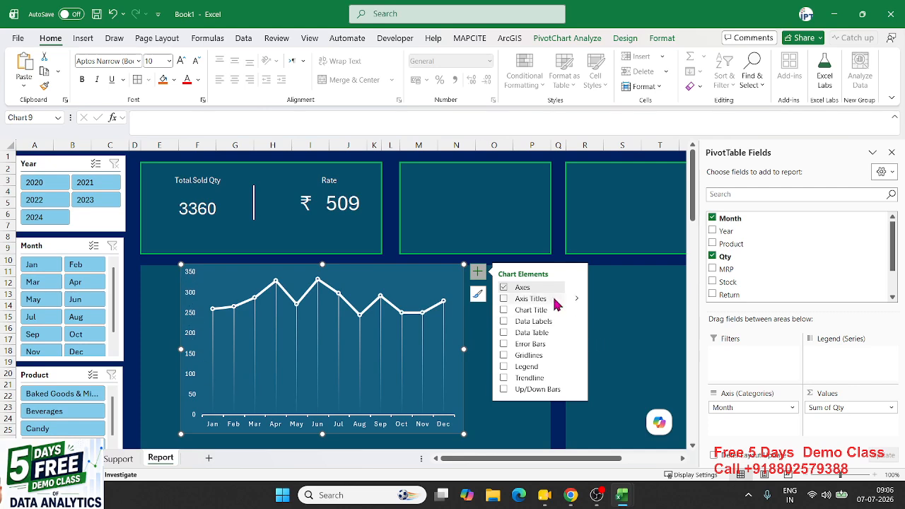
# Hide the primary vertical axis of the monthly quantity chart while keeping the primary horizontal axis
pyautogui.click(579, 287)
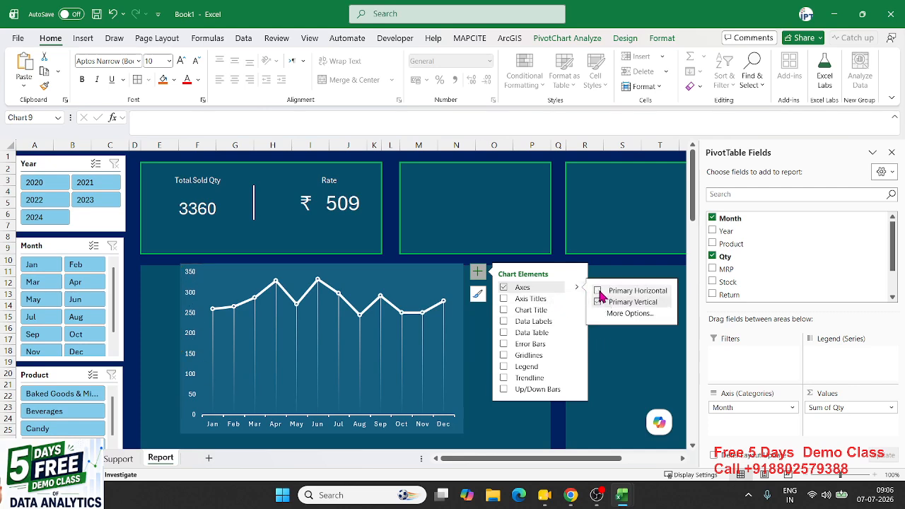
pyautogui.click(598, 291)
pyautogui.click(598, 290)
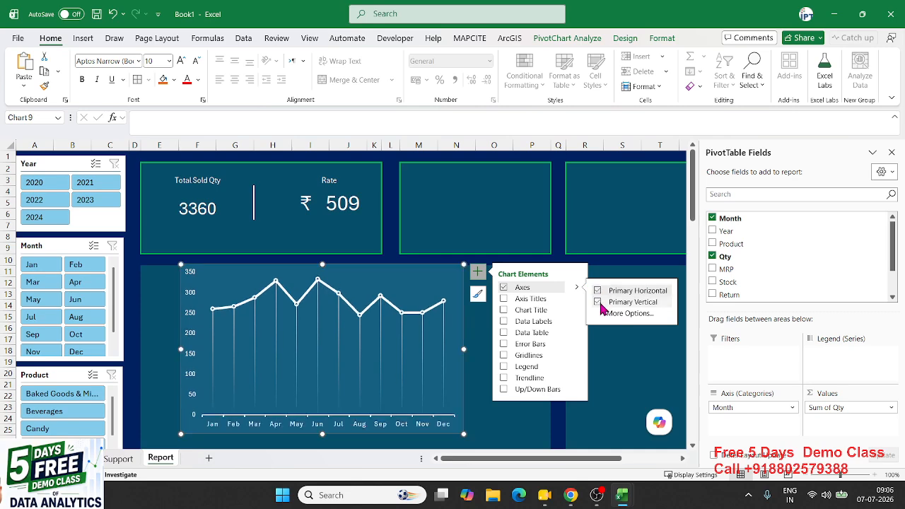
pyautogui.click(598, 302)
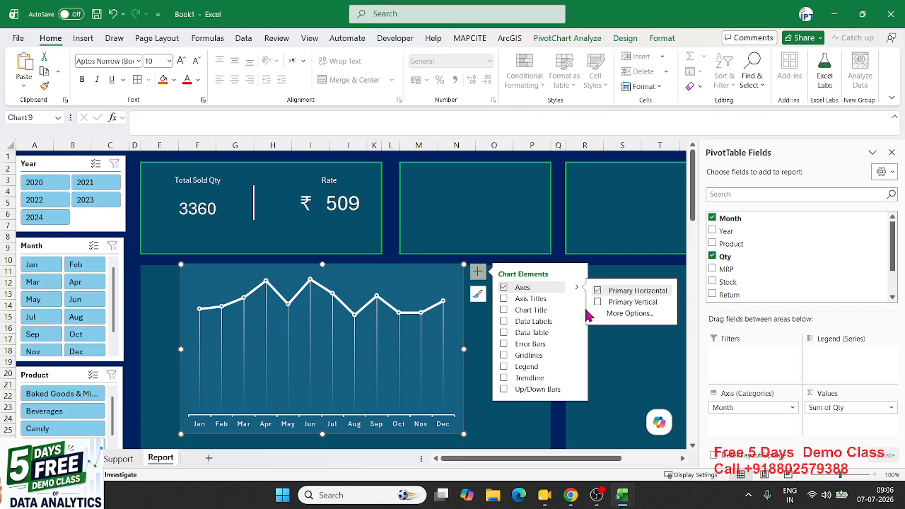
# Set the chart area of the monthly quantity chart to no fill and its border to no line
pyautogui.click(419, 277)
pyautogui.rightClick(419, 278)
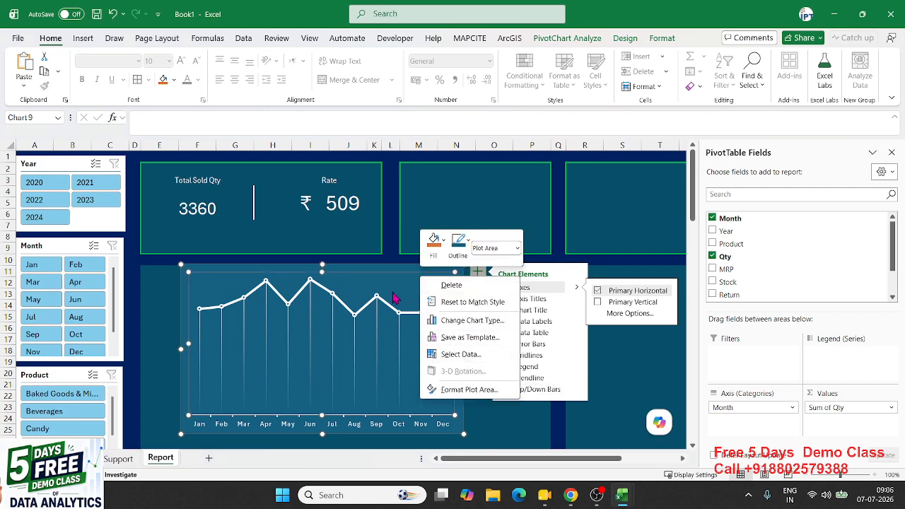
pyautogui.press('Escape')
pyautogui.click(369, 263)
pyautogui.rightClick(370, 263)
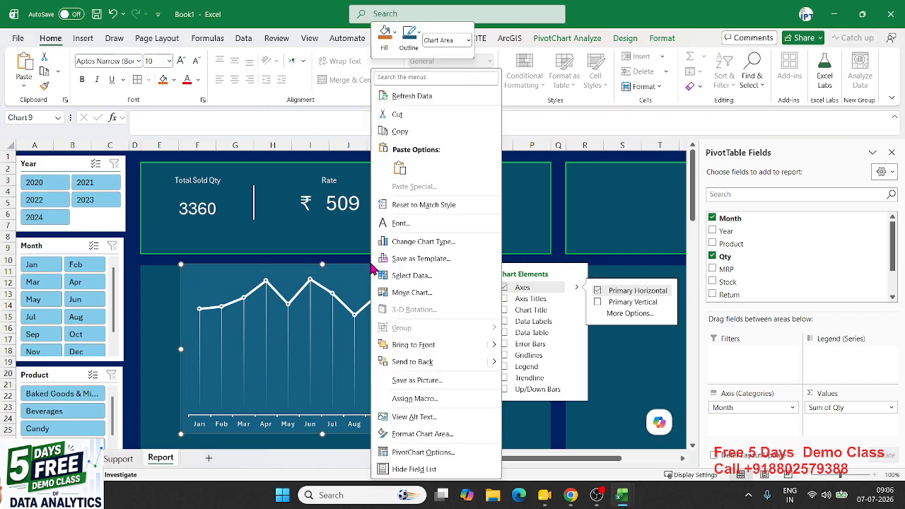
pyautogui.click(419, 434)
pyautogui.click(735, 227)
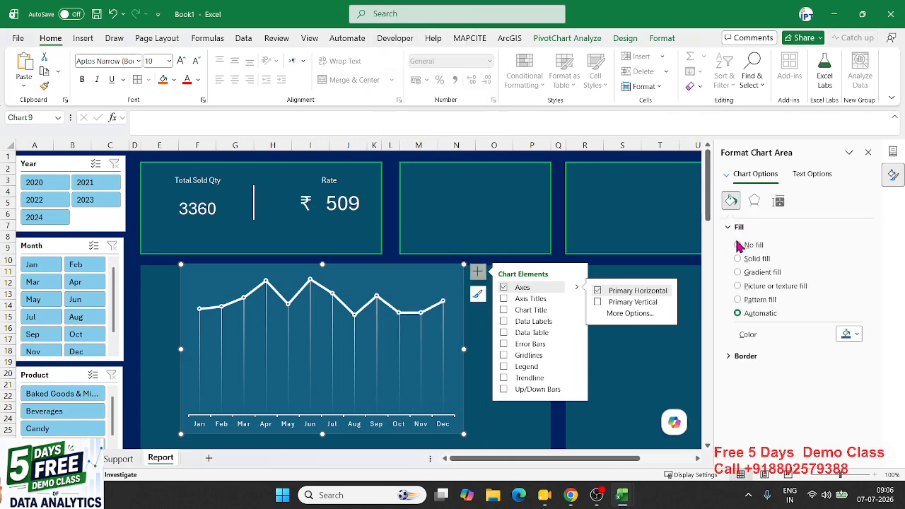
pyautogui.click(737, 244)
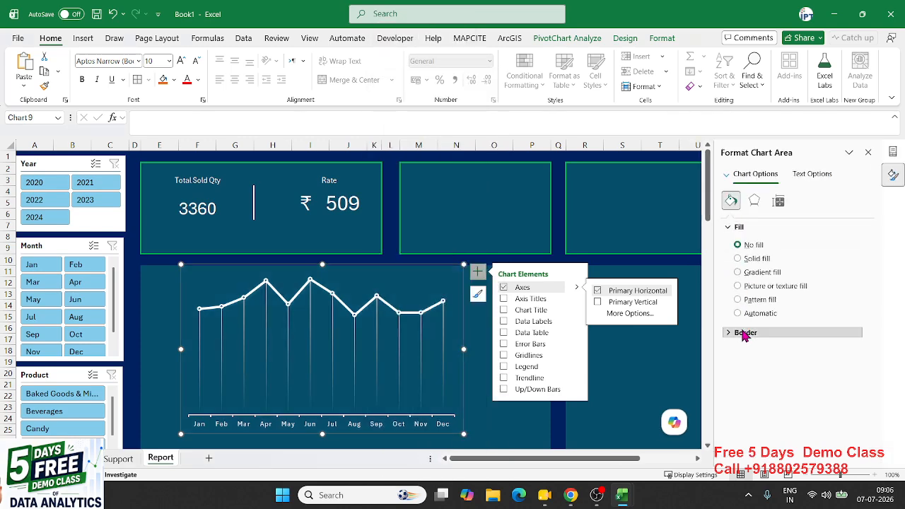
pyautogui.click(744, 333)
pyautogui.click(738, 350)
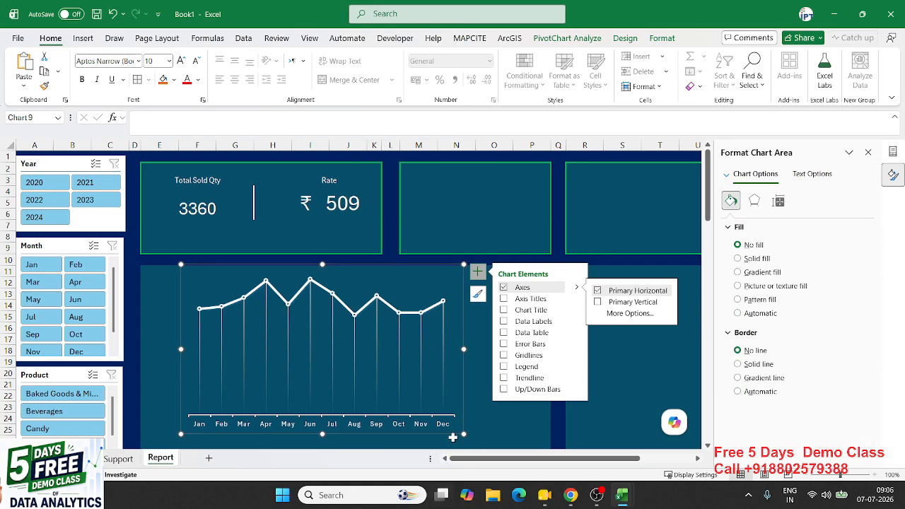
# Shrink the monthly quantity chart and fit it across the first card, beneath the Total Sold Qty and Rate figures
pyautogui.moveTo(452, 437); pyautogui.dragTo(319, 258)
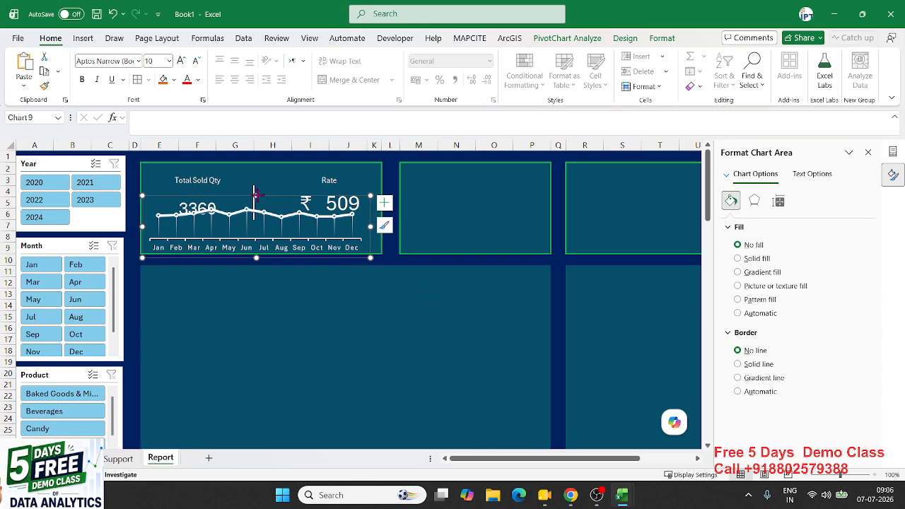
pyautogui.moveTo(257, 196); pyautogui.dragTo(256, 210)
pyautogui.moveTo(366, 232); pyautogui.dragTo(379, 232)
# Reduce the font size of the chart's month axis labels to 7
pyautogui.click(246, 251)
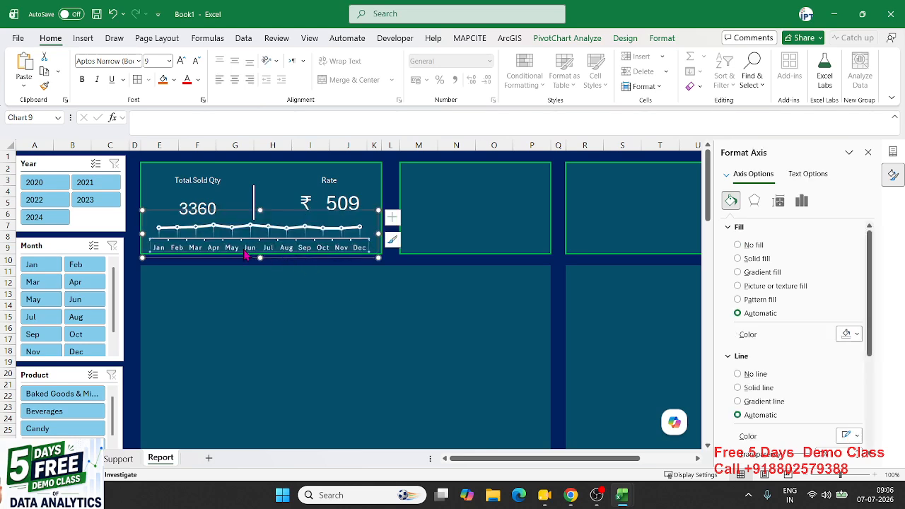
pyautogui.click(197, 61)
pyautogui.click(196, 61)
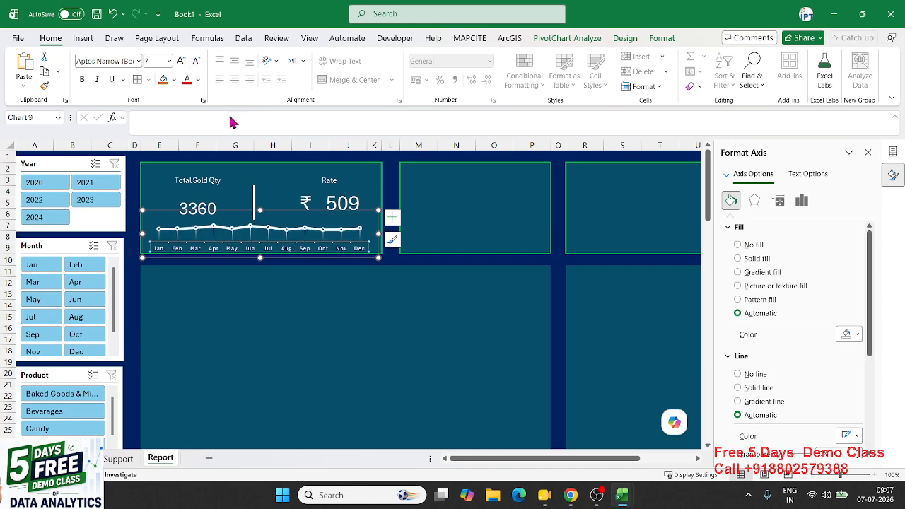
pyautogui.click(177, 309)
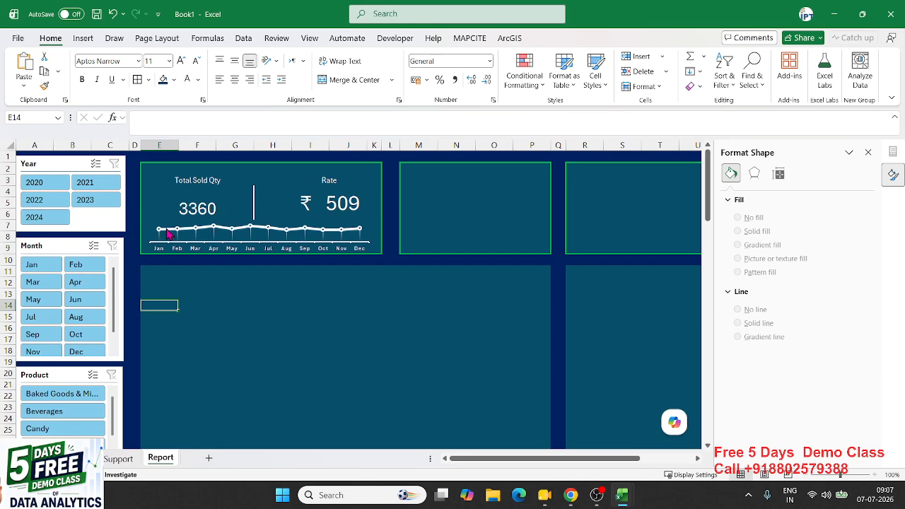
# Increase the height of row 8 slightly to give the monthly quantity chart in the first card more room
pyautogui.moveTo(162, 231)
pyautogui.moveTo(9, 240); pyautogui.dragTo(9, 247)
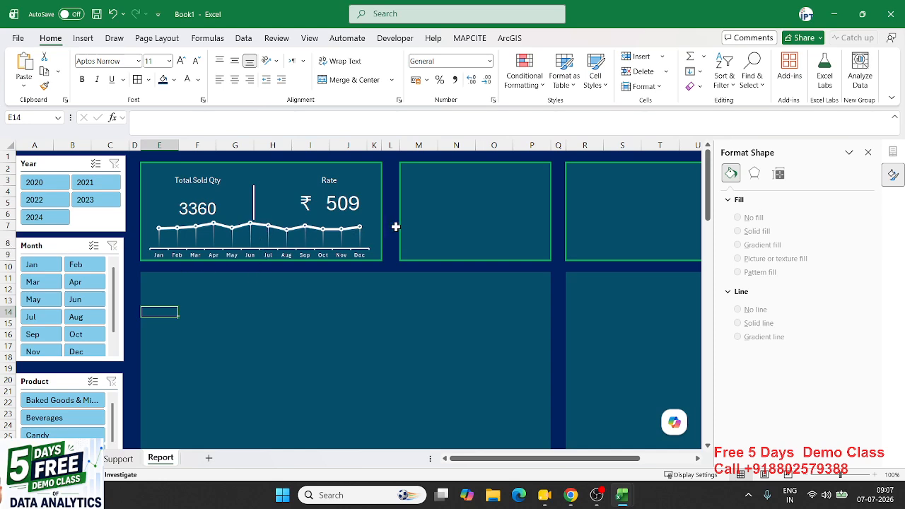
pyautogui.click(439, 227)
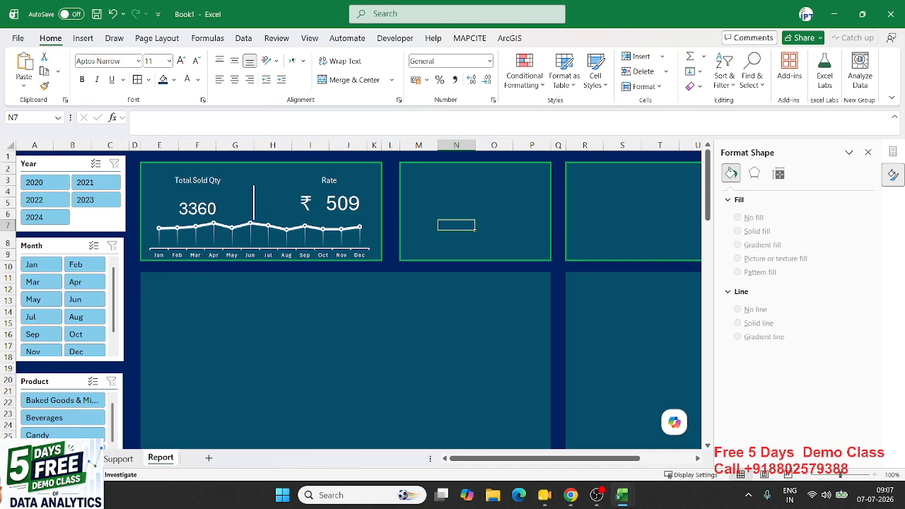
pyautogui.press('super+d')
pyautogui.press('super+d')
pyautogui.press('super+d')
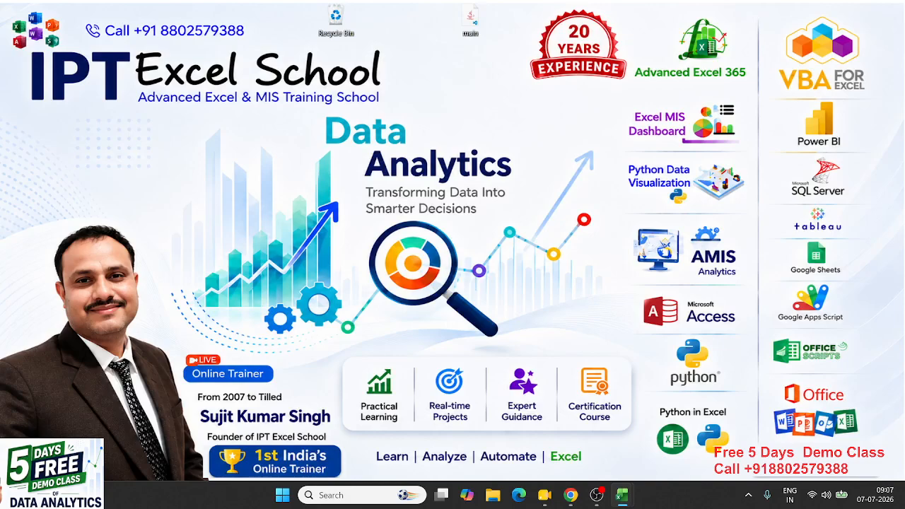
pyautogui.press('super+d')
pyautogui.press('super+d')
pyautogui.press('super+d')
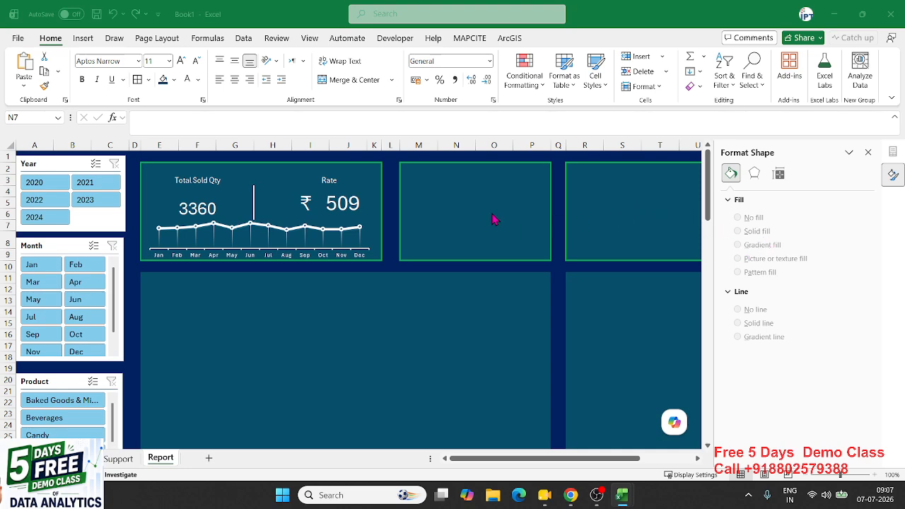
# Merge and center cells M2:O3 in the second card and enter the heading "Stock Avalable"
pyautogui.moveTo(415, 168); pyautogui.dragTo(510, 182)
pyautogui.click(348, 80)
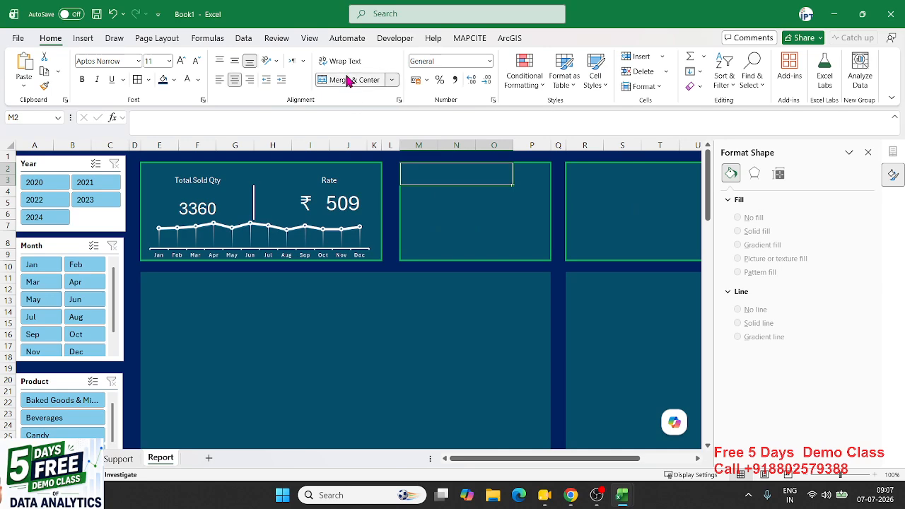
pyautogui.write('Stock')
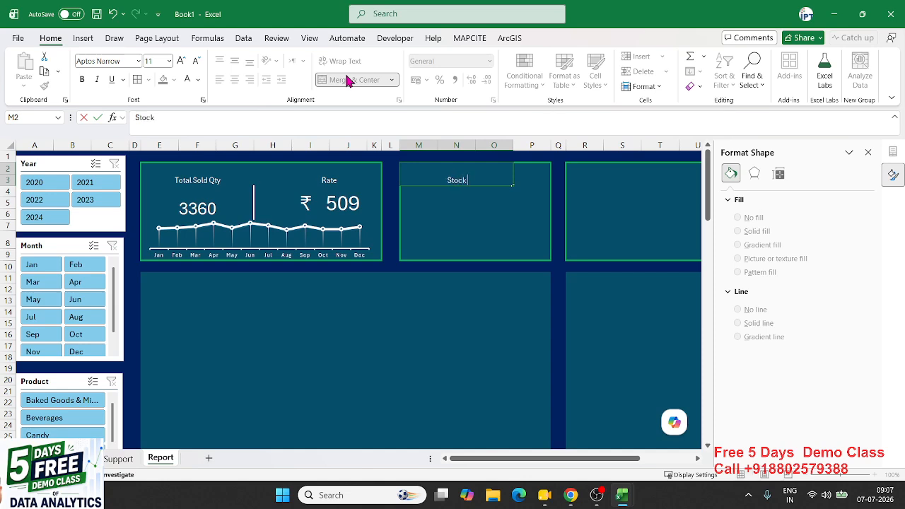
pyautogui.write(' Avalable')
pyautogui.press('Return')
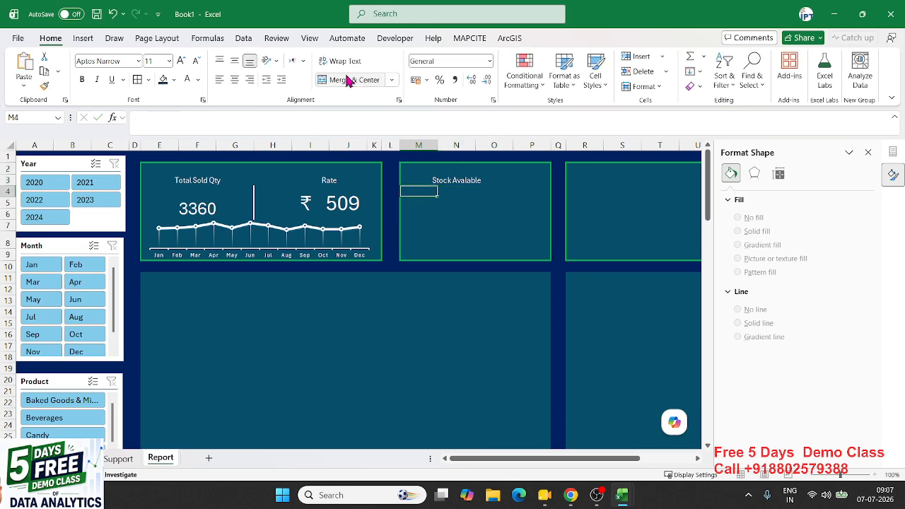
# Merge and center cells M4:O6 below the stock heading
pyautogui.hotkey('shift', 'Right')
pyautogui.hotkey('shift', 'Down')
pyautogui.hotkey('shift', 'Right')
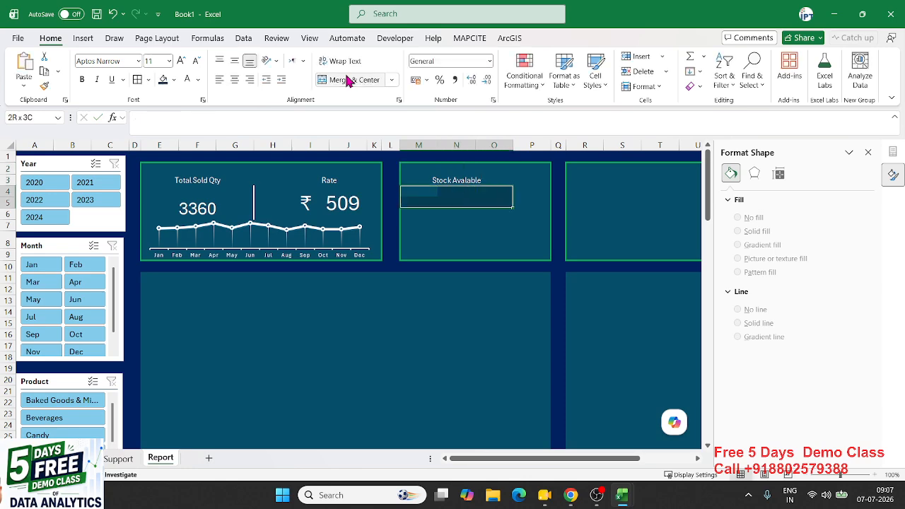
pyautogui.hotkey('shift', 'Down')
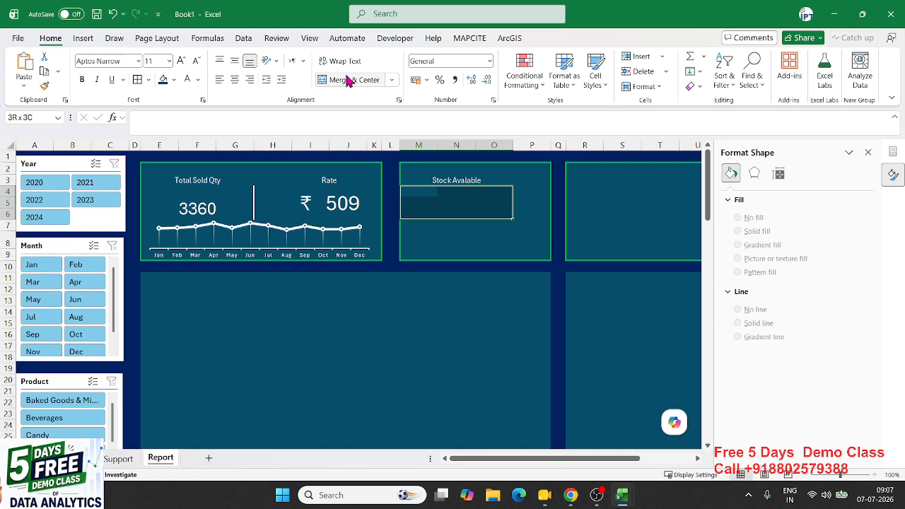
pyautogui.click(354, 81)
pyautogui.write('=')
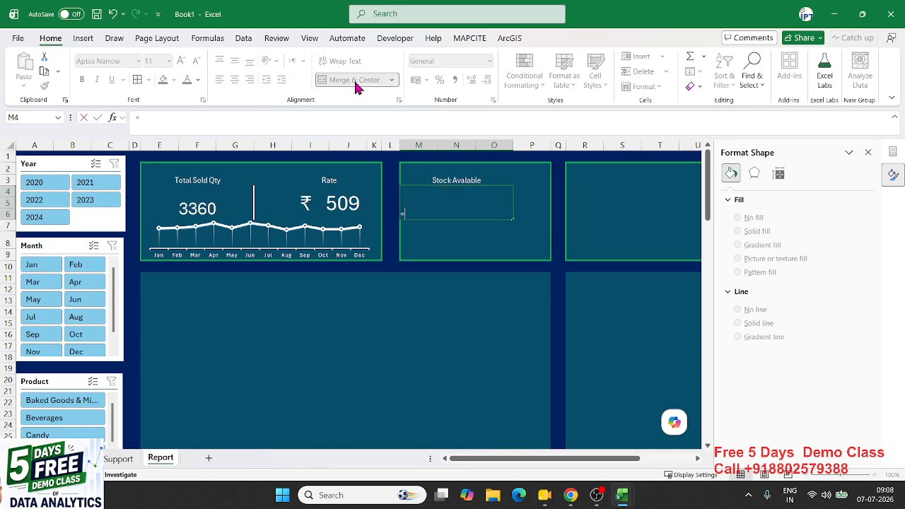
pyautogui.click(120, 461)
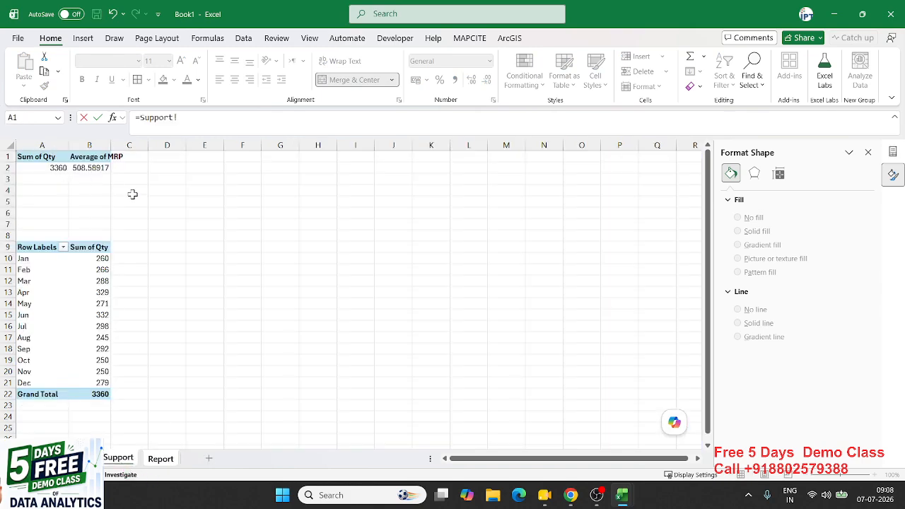
pyautogui.press('Escape')
# Create a pivot table from Data!$A$1:$I$315 on the existing Support worksheet, placed at cell G8
pyautogui.click(79, 459)
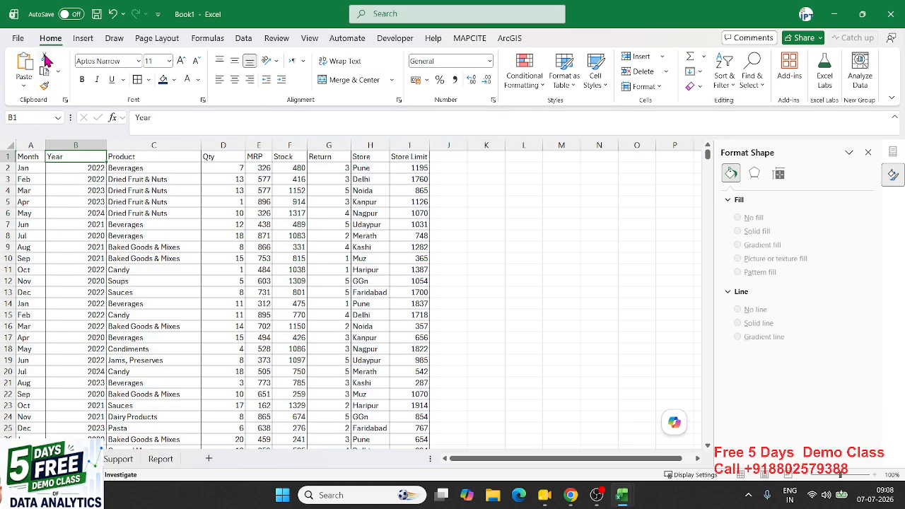
pyautogui.click(82, 38)
pyautogui.click(28, 67)
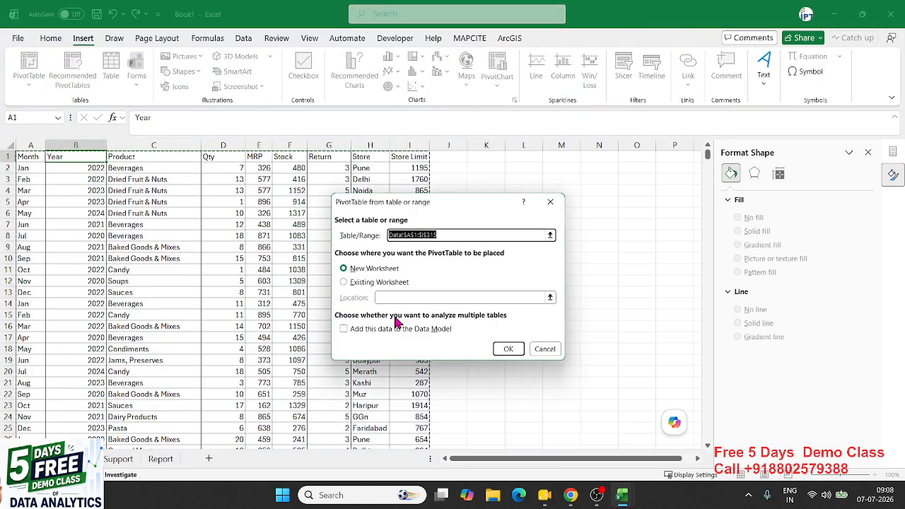
pyautogui.click(344, 282)
pyautogui.click(118, 458)
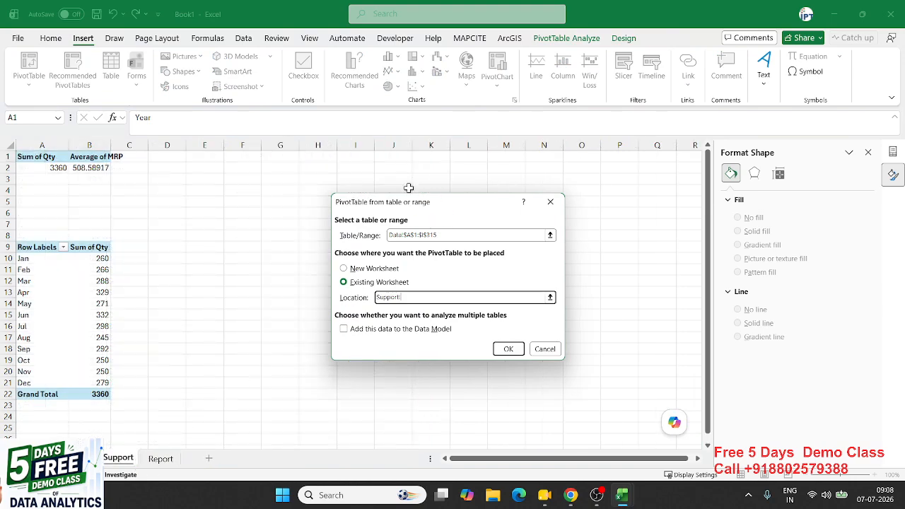
pyautogui.click(263, 232)
pyautogui.click(511, 349)
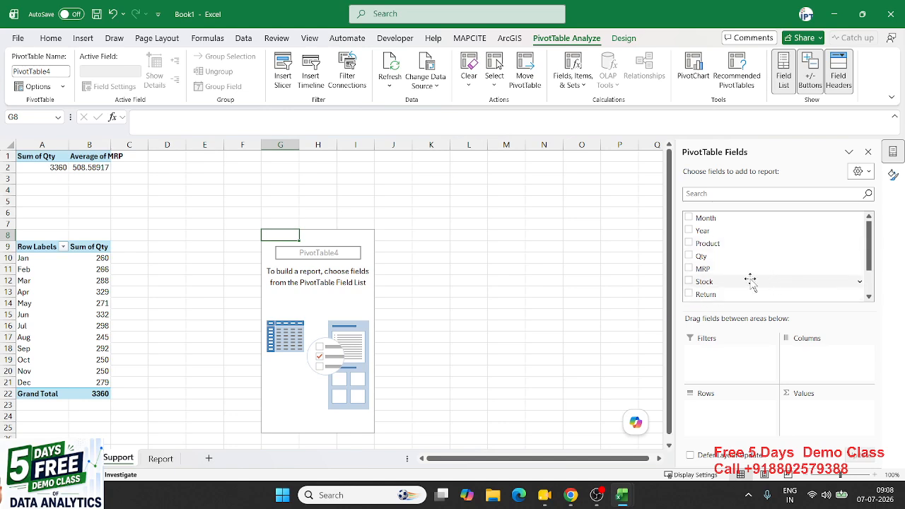
# Add the Stock, Return and Store Limit fields to the values of the pivot table at G8
pyautogui.moveTo(750, 281); pyautogui.dragTo(816, 410)
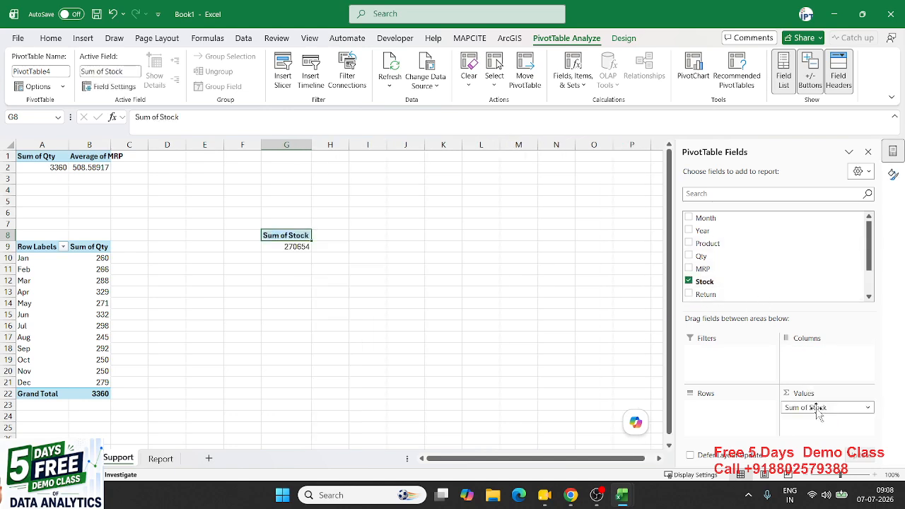
pyautogui.moveTo(871, 253); pyautogui.dragTo(869, 278)
pyautogui.moveTo(721, 276); pyautogui.dragTo(812, 424)
pyautogui.moveTo(712, 296); pyautogui.dragTo(825, 439)
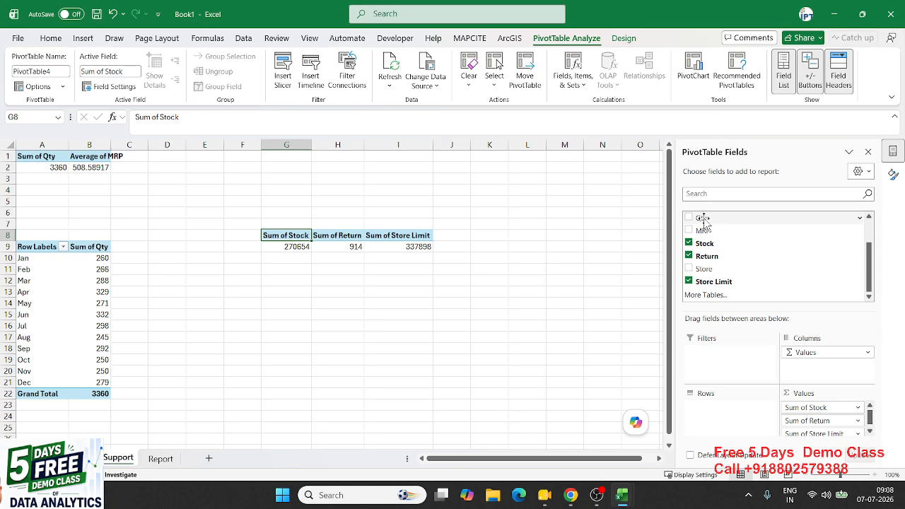
# Link merged cell M4 on the Report sheet to the Sum of Stock value in the Support sheet's pivot table
pyautogui.click(161, 460)
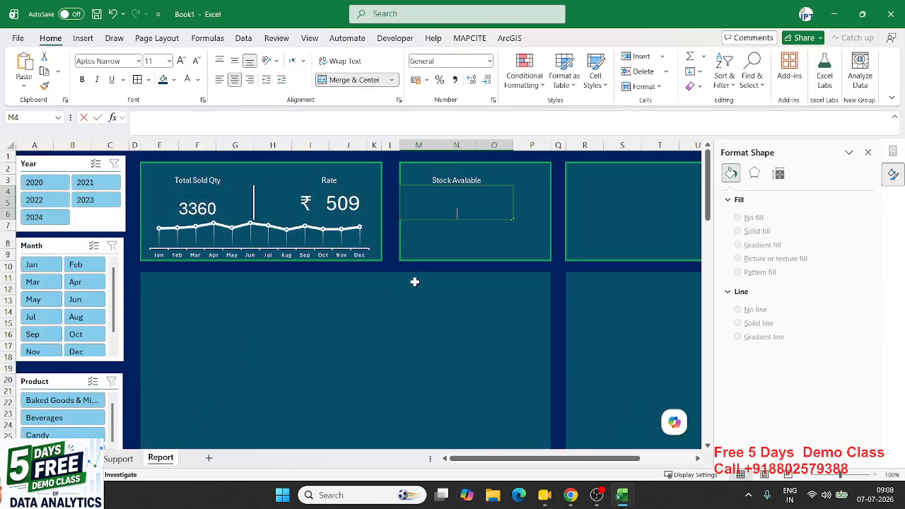
pyautogui.write('=')
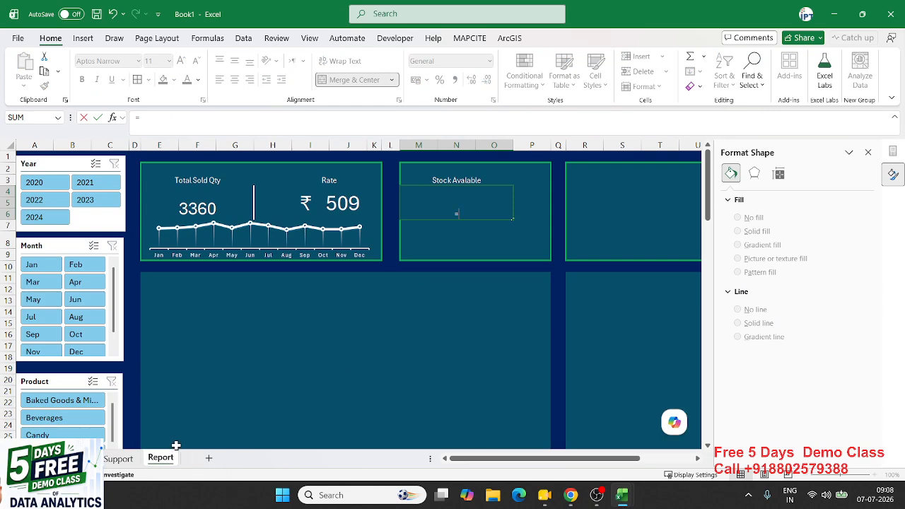
pyautogui.click(118, 458)
pyautogui.click(280, 247)
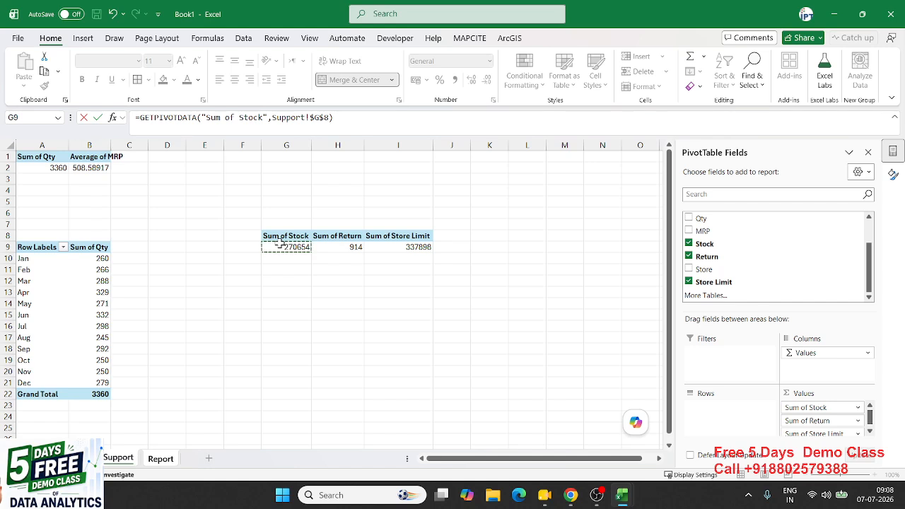
pyautogui.press('Return')
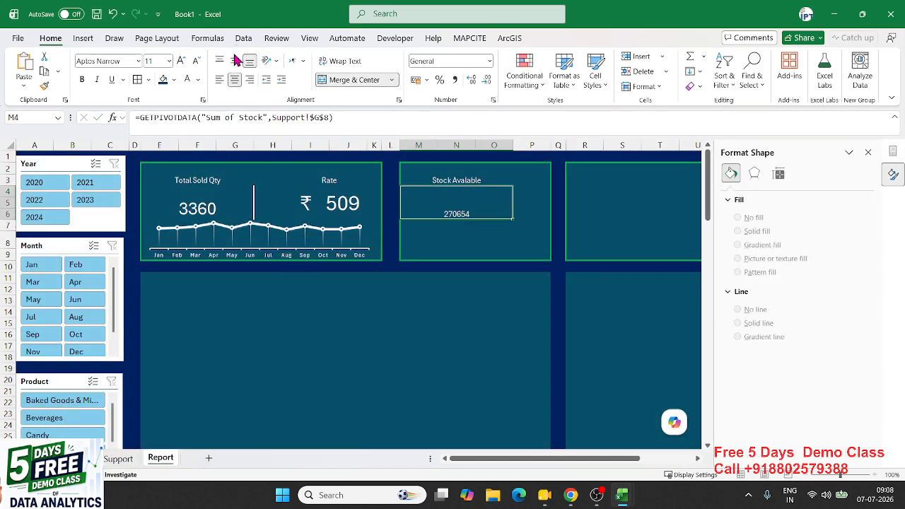
# Format the stock value in M4 as bold, size 26 and top-aligned
pyautogui.click(181, 60)
pyautogui.click(181, 60)
pyautogui.click(180, 60)
pyautogui.click(181, 60)
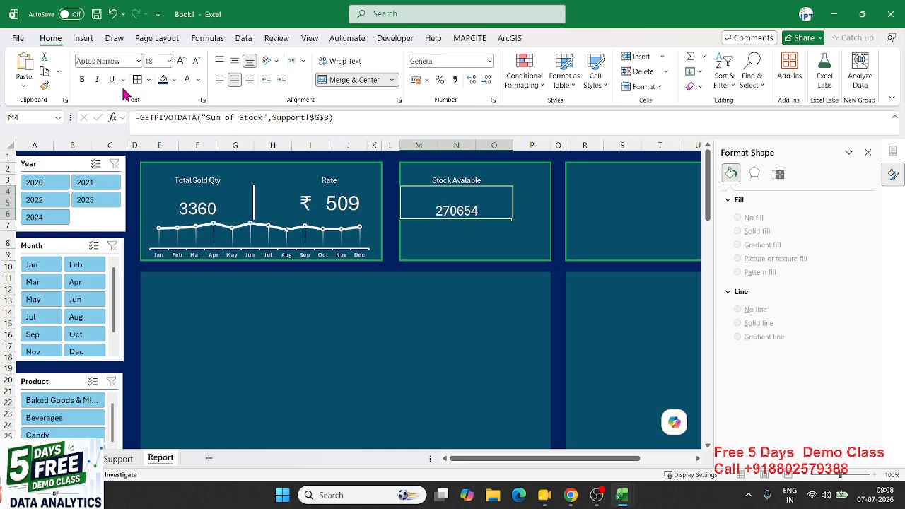
pyautogui.click(82, 79)
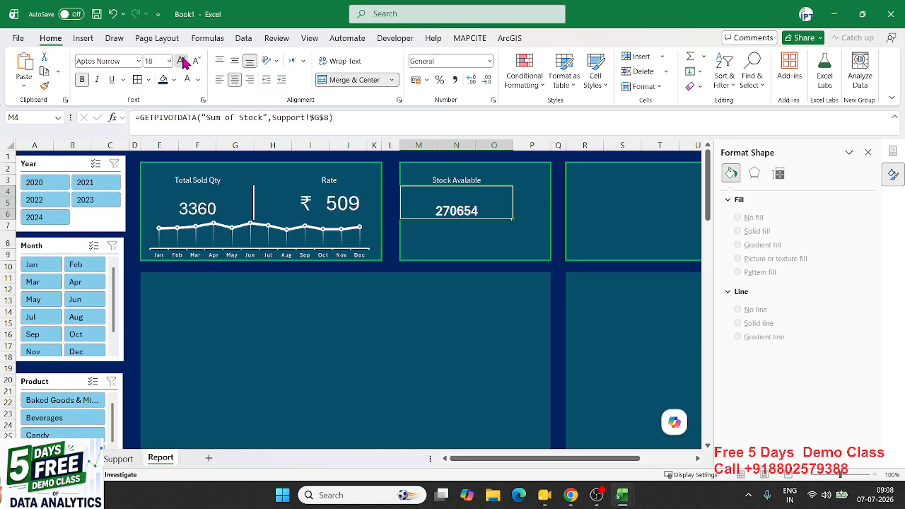
pyautogui.click(181, 60)
pyautogui.click(181, 60)
pyautogui.click(219, 60)
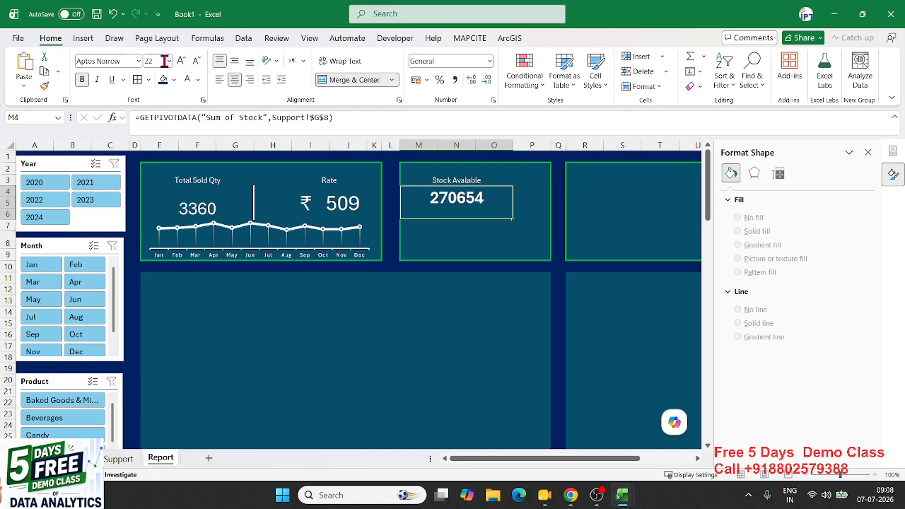
pyautogui.click(181, 60)
pyautogui.click(181, 60)
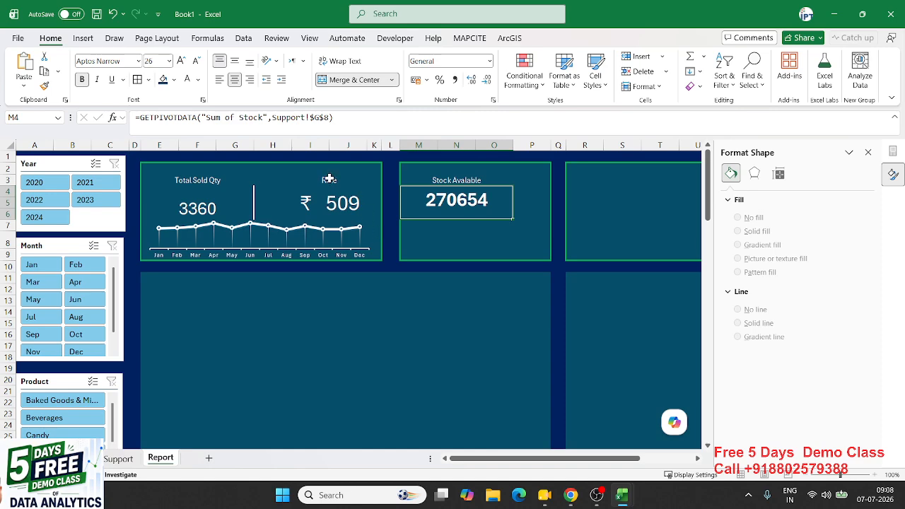
# Left-align the stock value in M4 and its "Stock Avalable" heading in M2
pyautogui.click(220, 79)
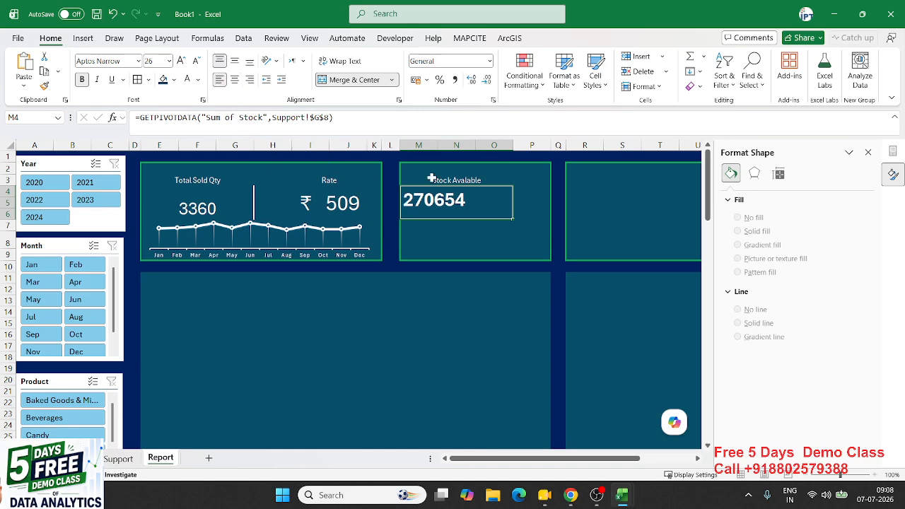
pyautogui.click(454, 178)
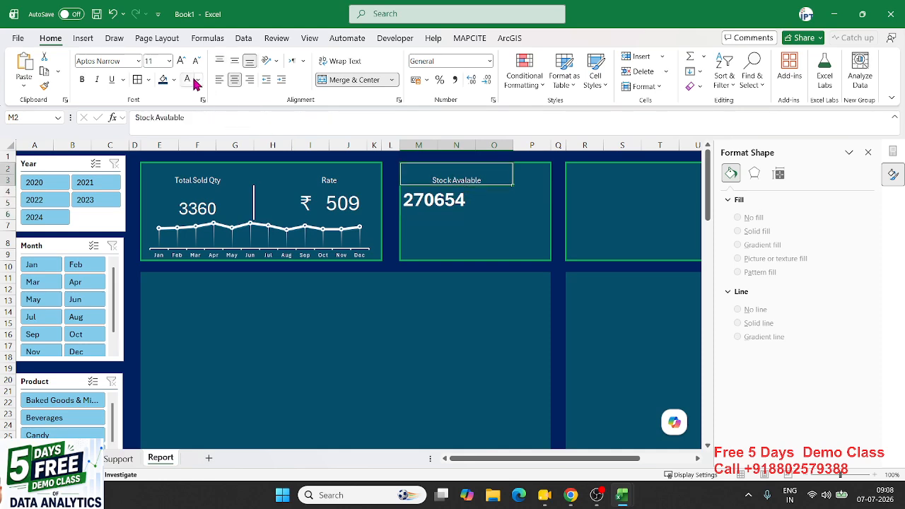
pyautogui.click(220, 79)
pyautogui.click(477, 206)
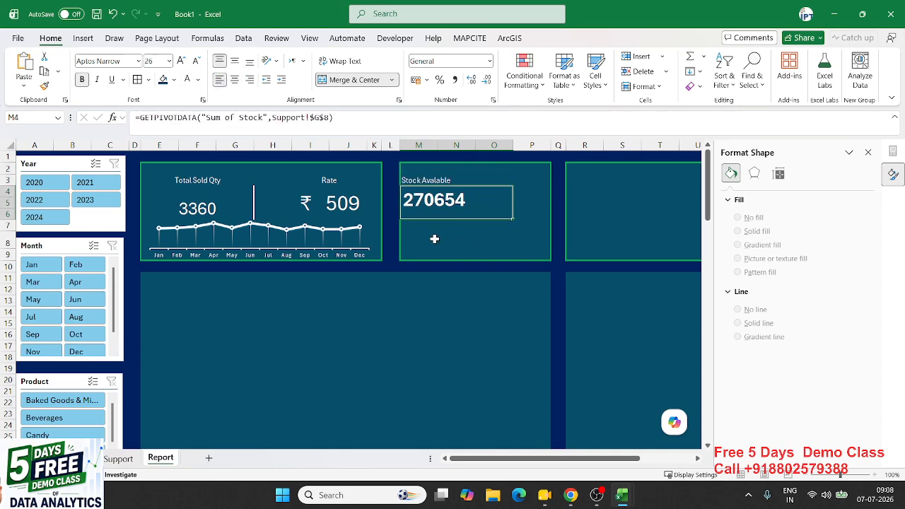
# Enter the labels "Total Sales" in M7 and "Total Return" in O7 below the stock value
pyautogui.click(428, 225)
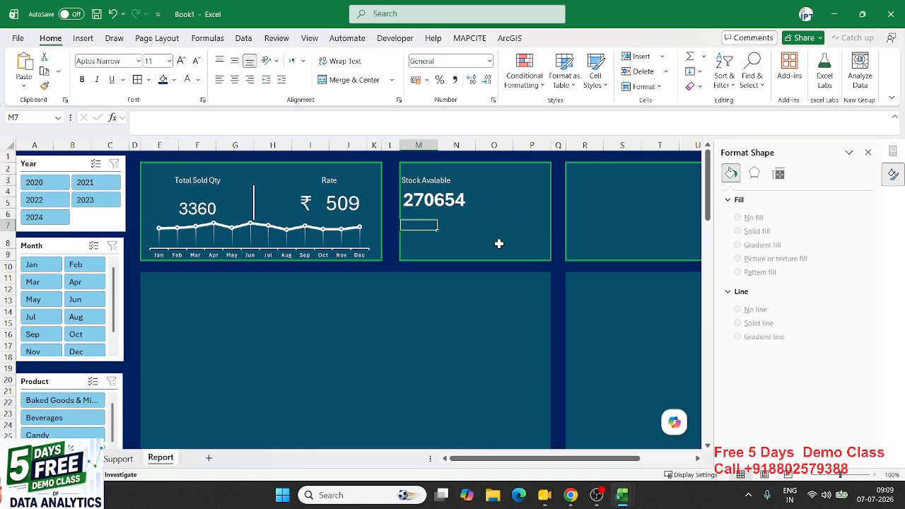
pyautogui.write('Total')
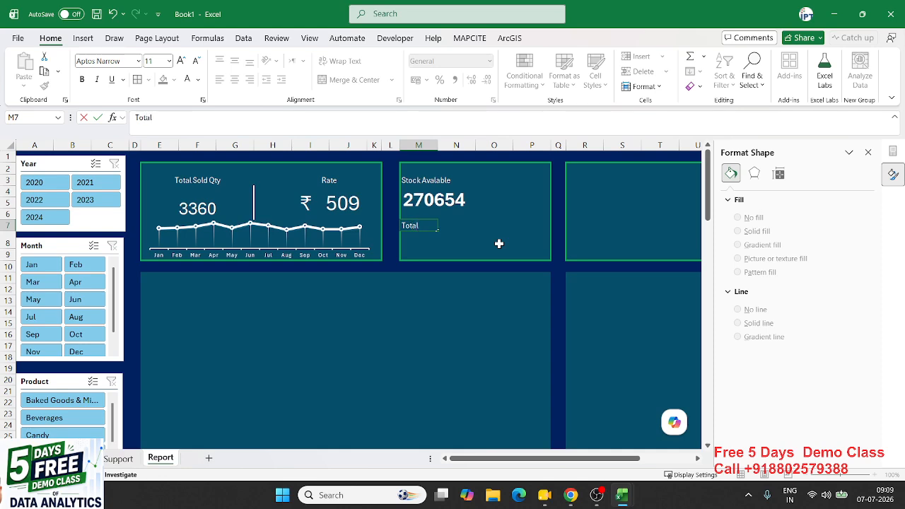
pyautogui.write('Sales')
pyautogui.hotkey('ctrl', 'Return')
pyautogui.press('Right')
pyautogui.press('Right')
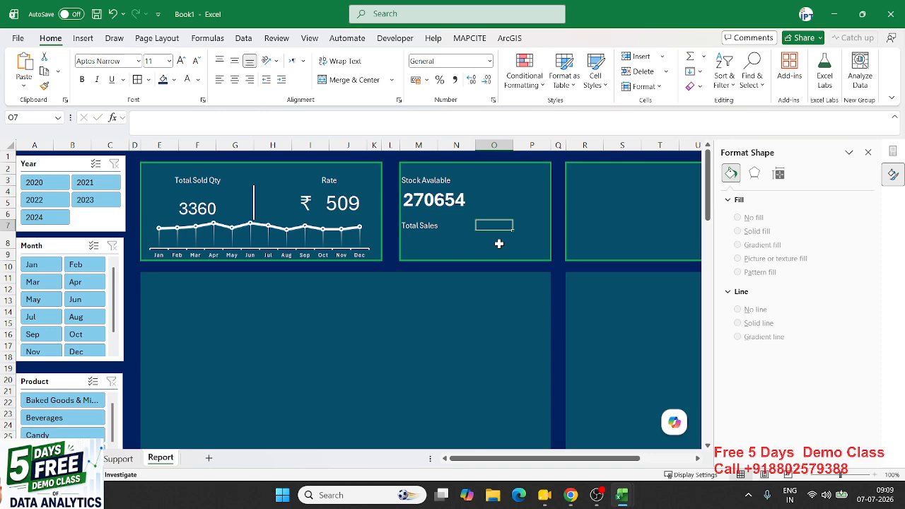
pyautogui.write('Total Retu')
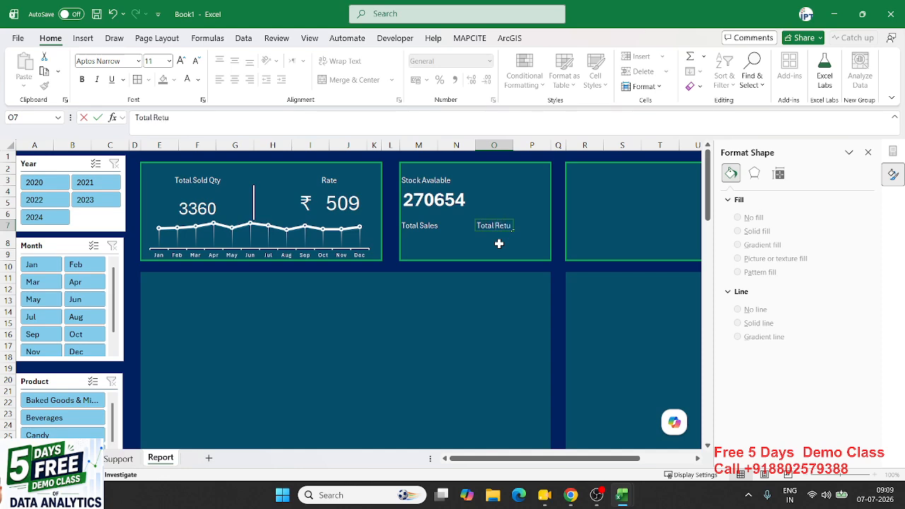
pyautogui.press('BackSpace')
pyautogui.press('BackSpace')
pyautogui.press('Return')
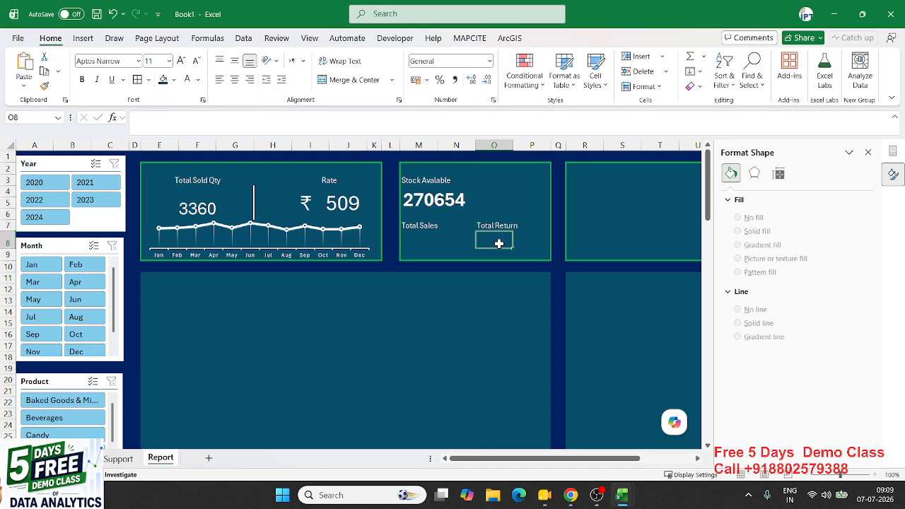
# Merge and center M8:N8 below Total Sales and O8:P8 below Total Return
pyautogui.press('Left')
pyautogui.press('Left')
pyautogui.hotkey('shift', 'Right')
pyautogui.hotkey('shift', 'Down')
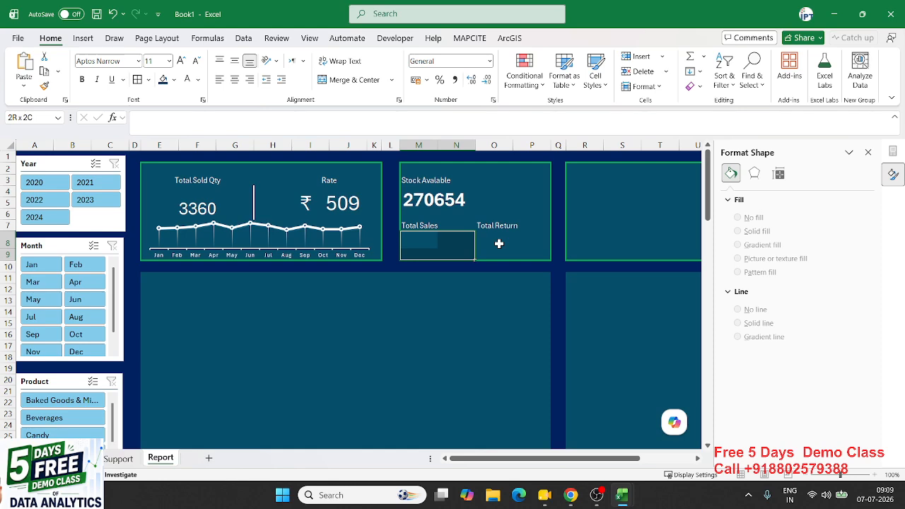
pyautogui.hotkey('shift', 'Up')
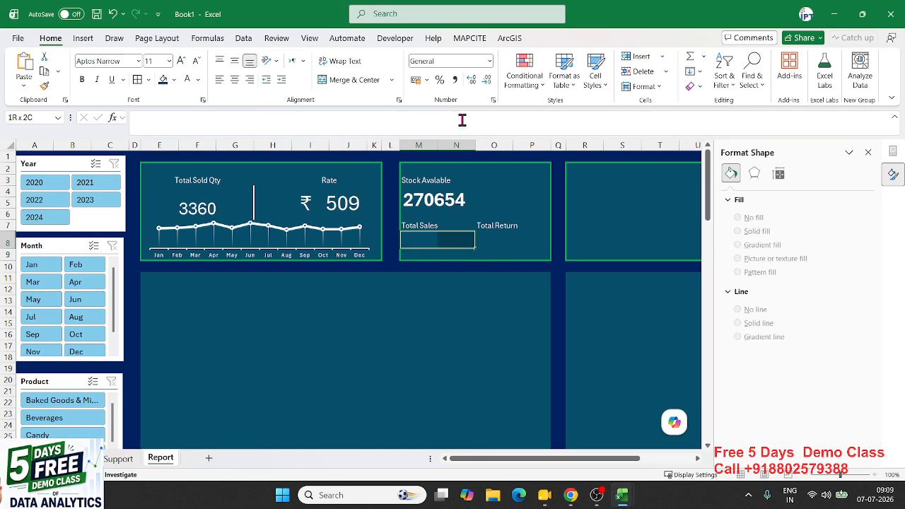
pyautogui.click(415, 79)
pyautogui.click(333, 79)
pyautogui.click(482, 235)
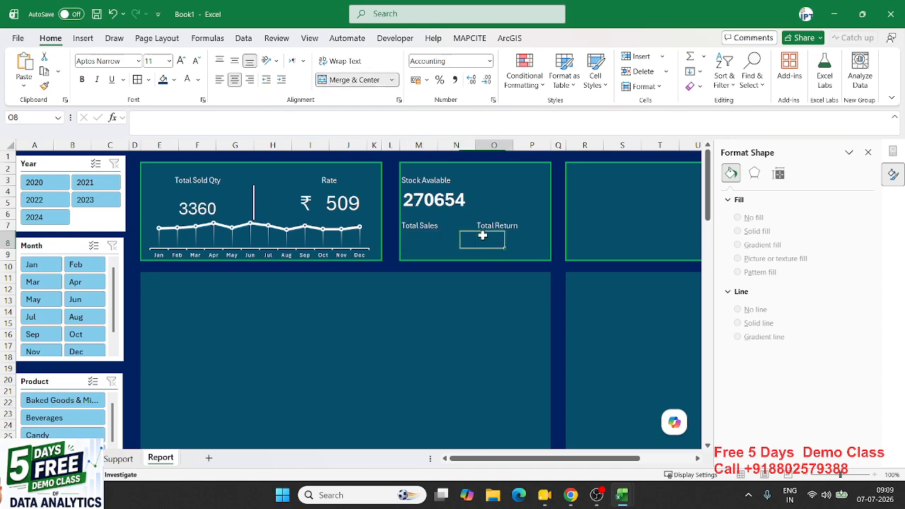
pyautogui.moveTo(482, 236); pyautogui.dragTo(514, 236)
pyautogui.click(364, 80)
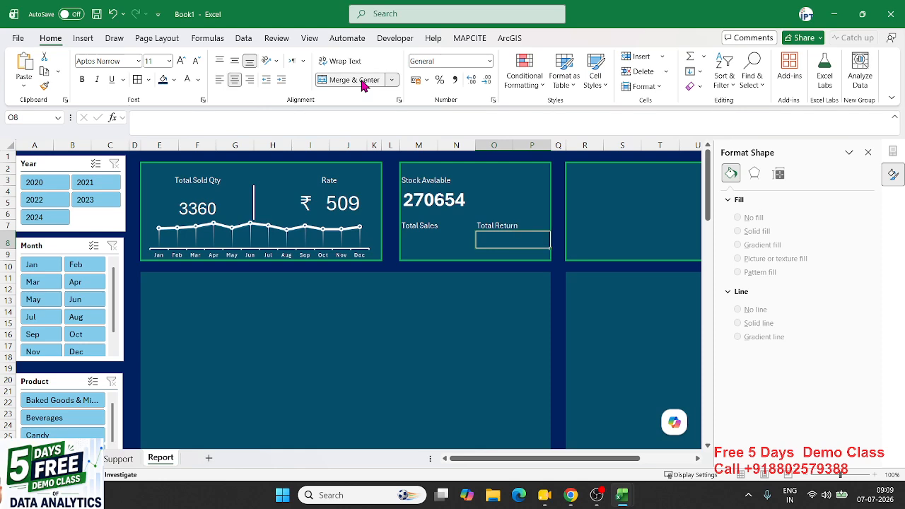
pyautogui.click(423, 236)
pyautogui.write('=')
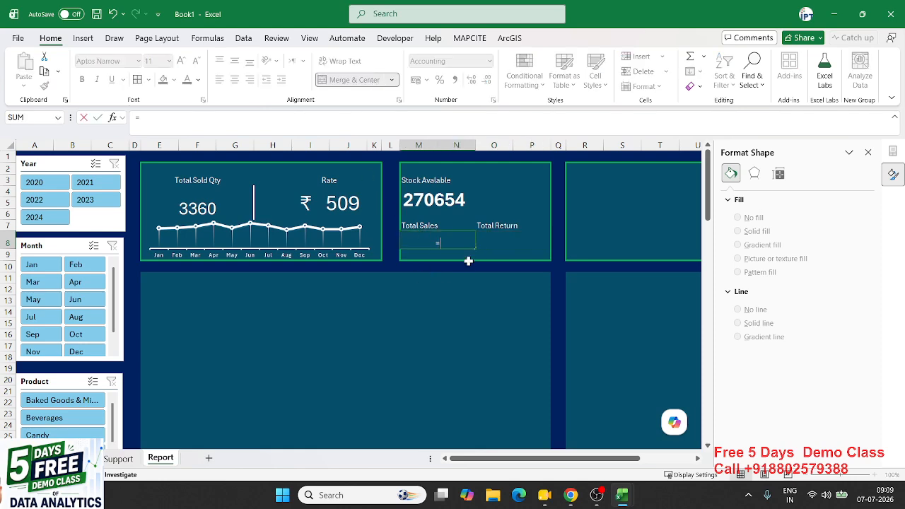
pyautogui.press('Escape')
# Link merged cell O8 to the Sum of Return value in the Support sheet's pivot table
pyautogui.click(492, 240)
pyautogui.write('=')
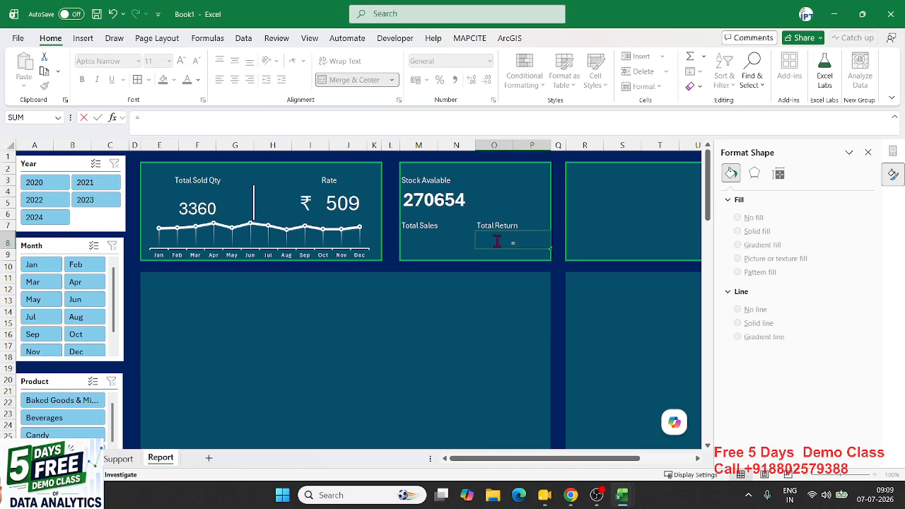
pyautogui.click(118, 458)
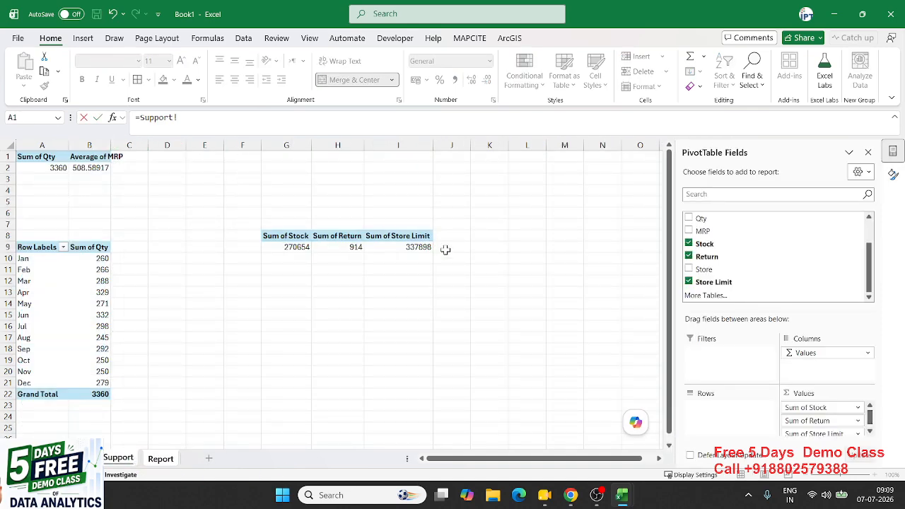
pyautogui.click(348, 244)
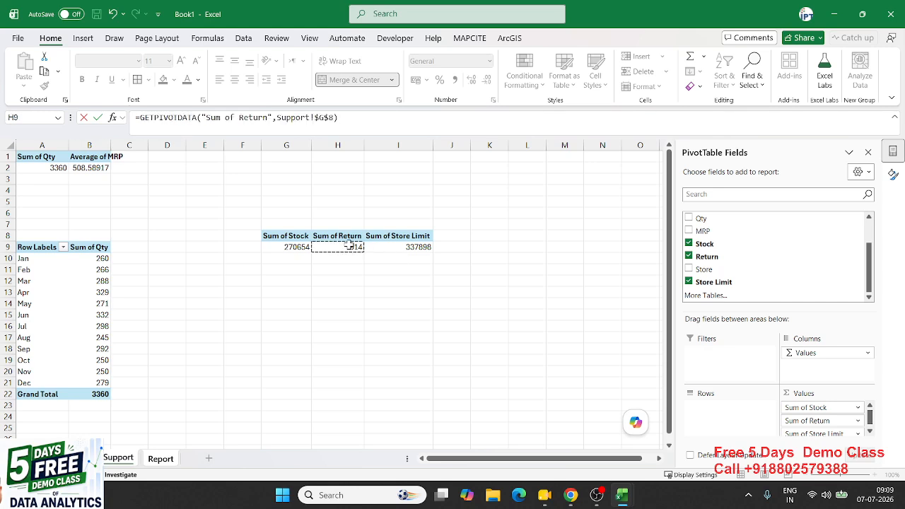
pyautogui.press('Return')
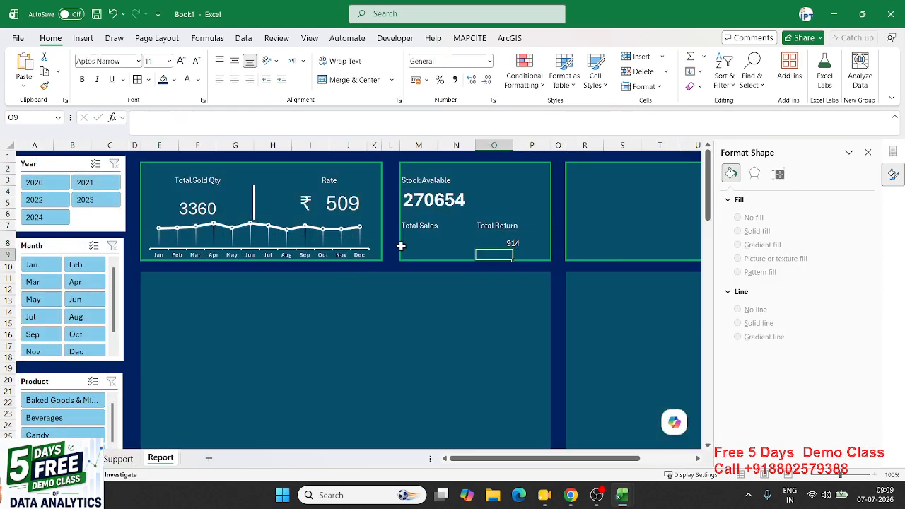
# Set the Total Return value in O8 to size 16 and align it to the vertical middle
pyautogui.click(510, 244)
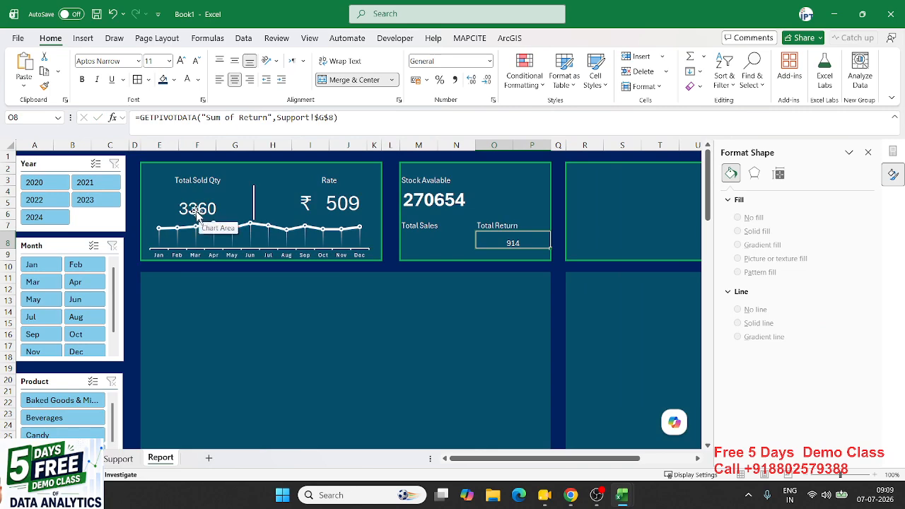
pyautogui.click(439, 242)
pyautogui.click(477, 243)
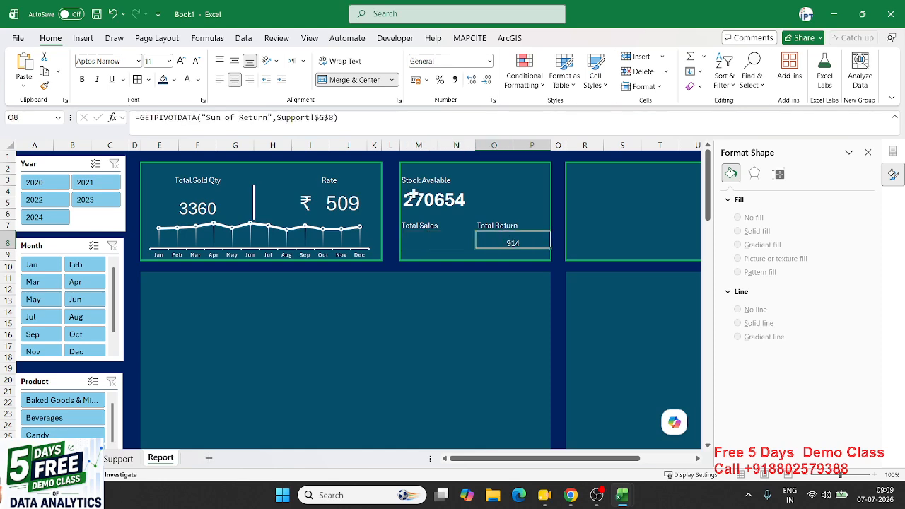
pyautogui.click(182, 62)
pyautogui.click(182, 62)
pyautogui.click(234, 61)
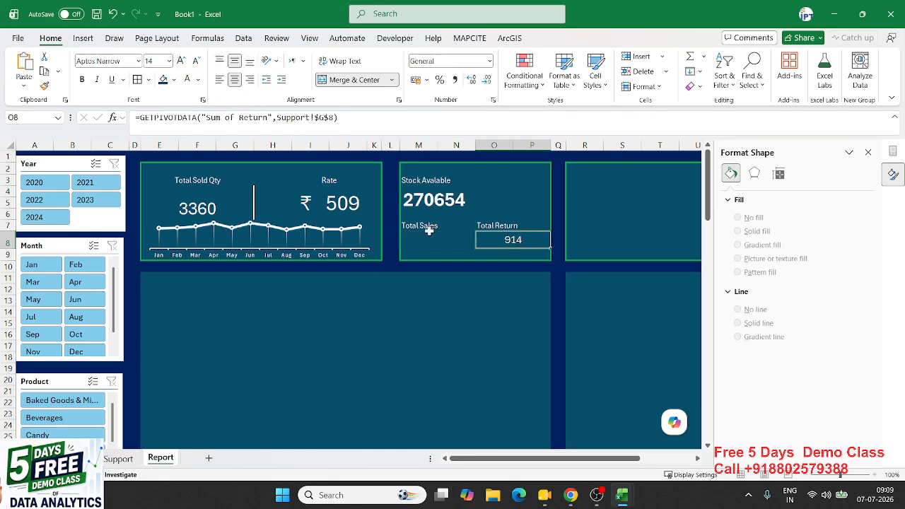
pyautogui.click(221, 61)
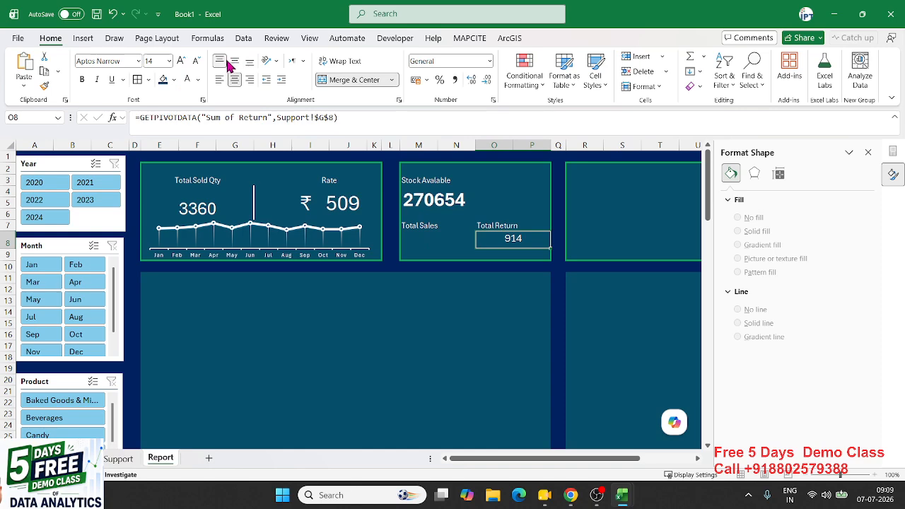
pyautogui.click(234, 62)
pyautogui.click(182, 61)
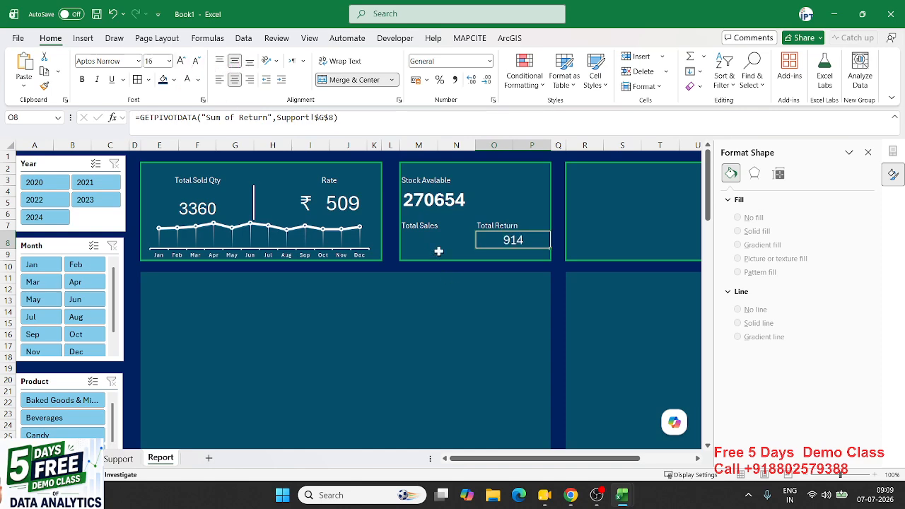
# Enter the formula =E4-O8 in M8 to calculate Total Sales as sold quantity minus returns
pyautogui.click(429, 240)
pyautogui.write('=')
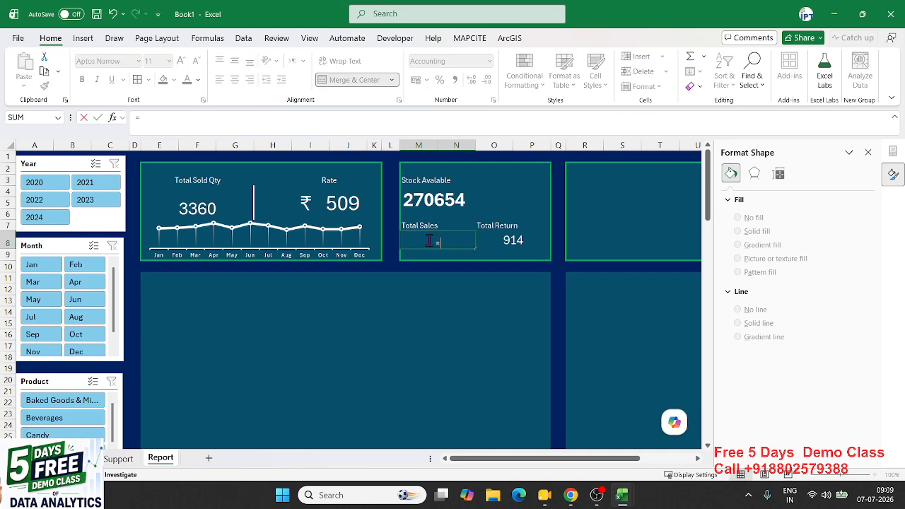
pyautogui.click(211, 203)
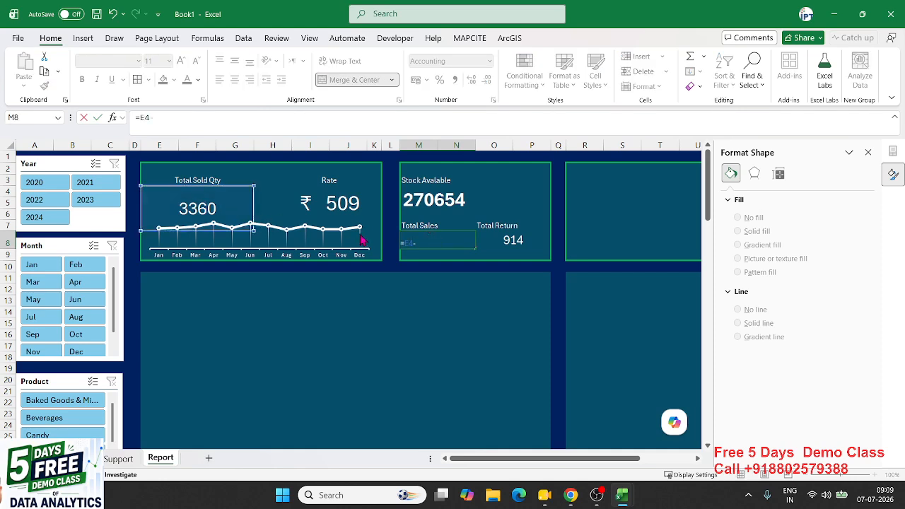
pyautogui.write('-')
pyautogui.click(513, 243)
pyautogui.hotkey('ctrl', 'Return')
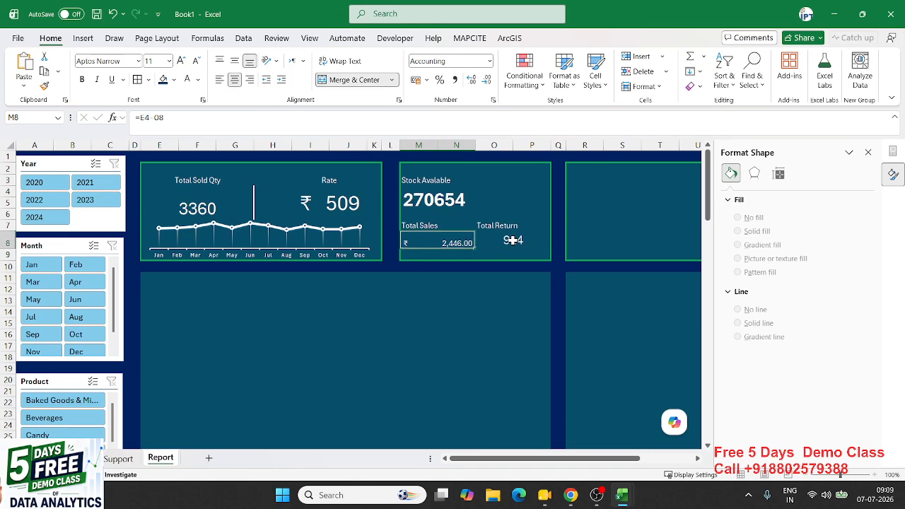
# Set the number format of the Total Sales value in M8 to General
pyautogui.click(427, 81)
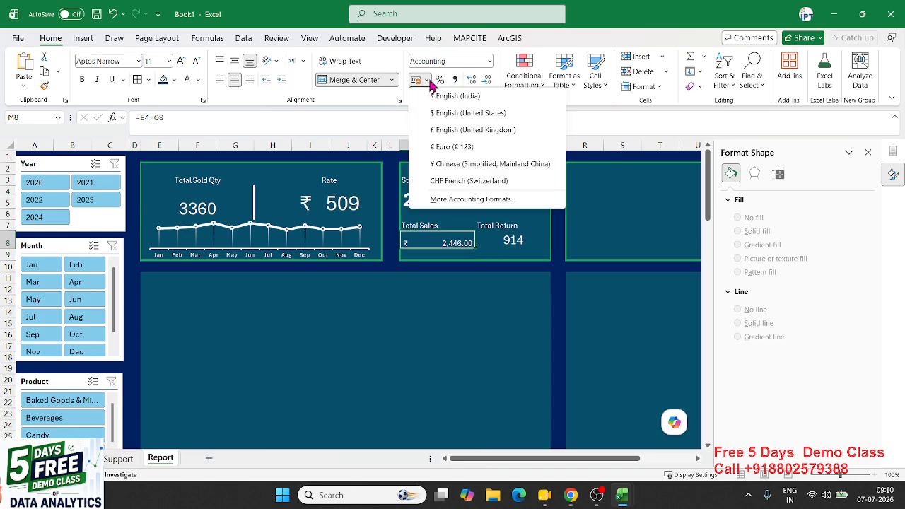
pyautogui.click(489, 61)
pyautogui.click(474, 85)
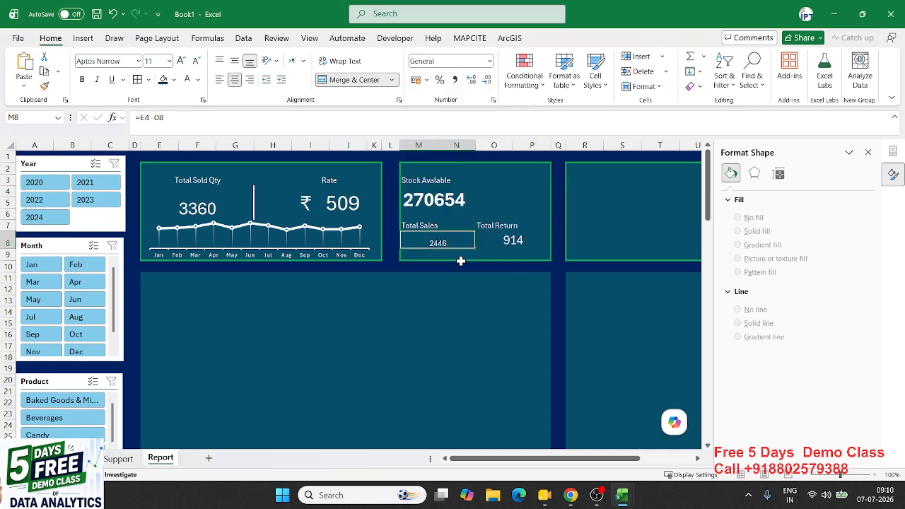
# Set the Total Sales value in M8 to size 14 and add a light right border to M8:N9 as a divider
pyautogui.click(181, 60)
pyautogui.click(181, 60)
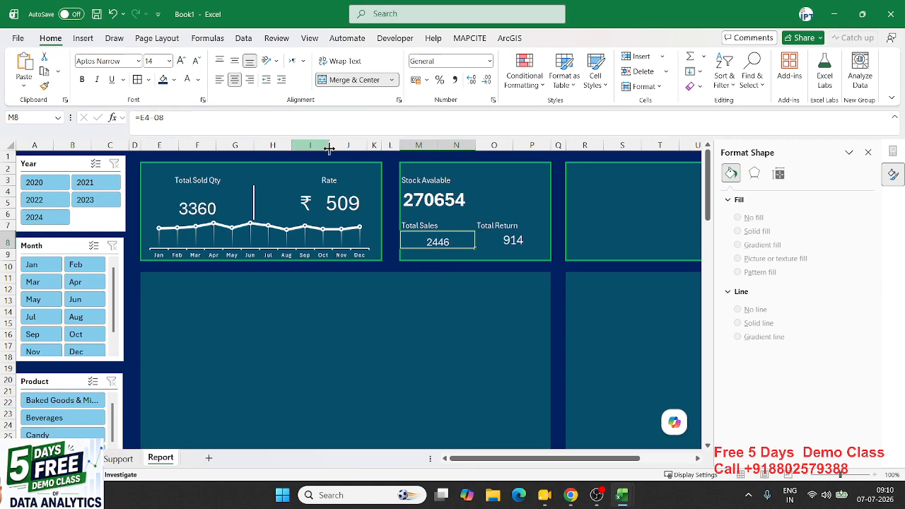
pyautogui.moveTo(466, 240); pyautogui.dragTo(464, 247)
pyautogui.rightClick(465, 247)
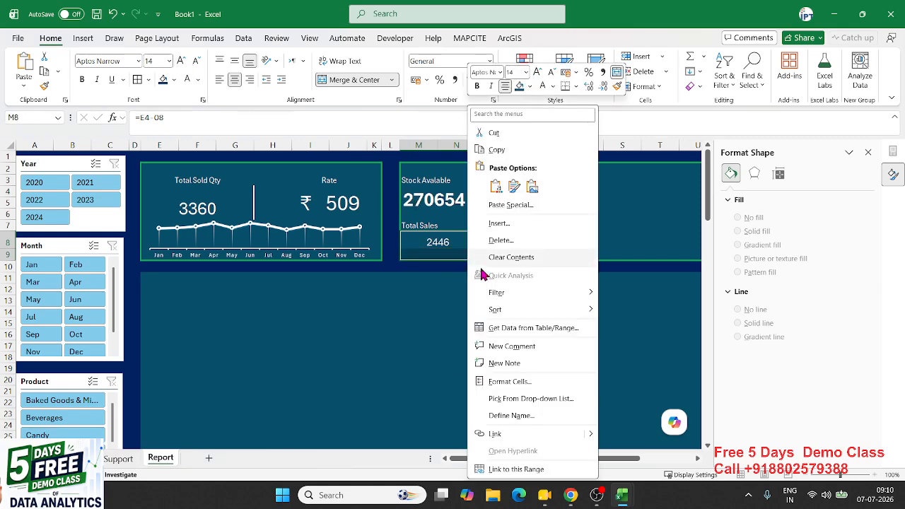
pyautogui.click(503, 380)
pyautogui.click(422, 338)
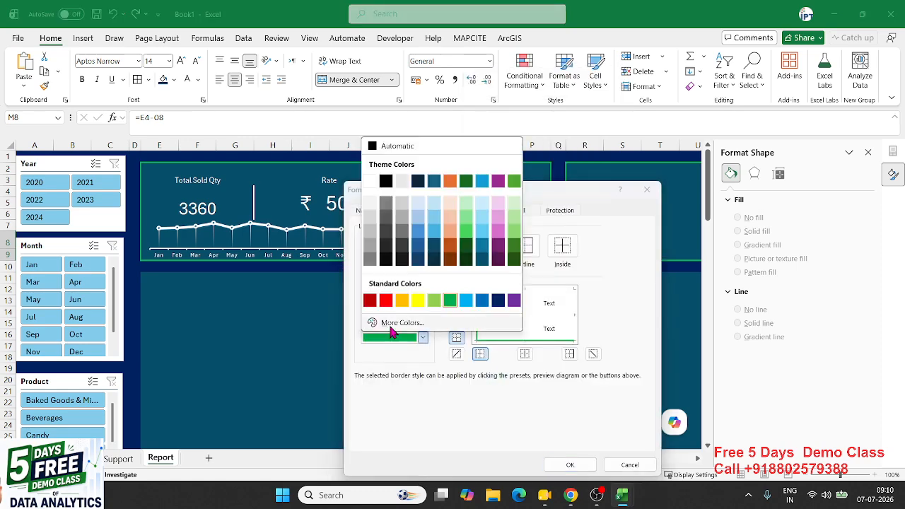
pyautogui.click(376, 180)
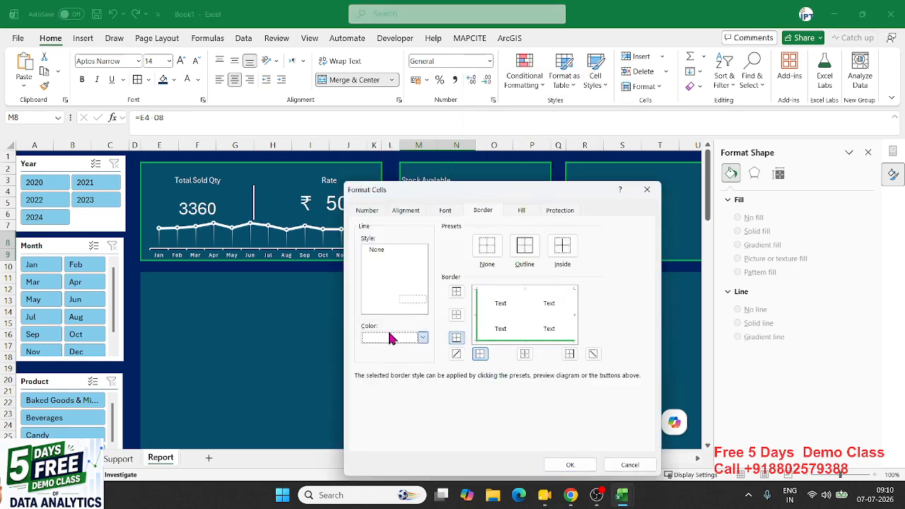
pyautogui.click(420, 337)
pyautogui.click(380, 211)
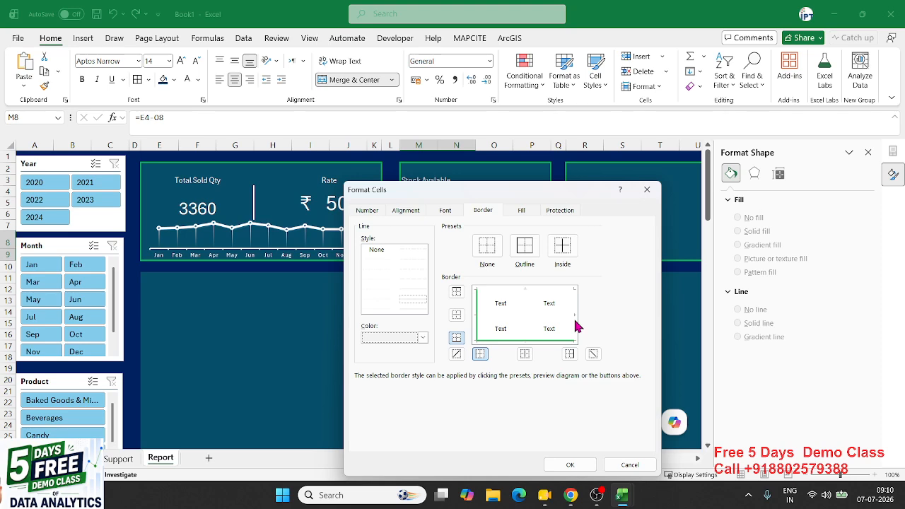
pyautogui.click(570, 464)
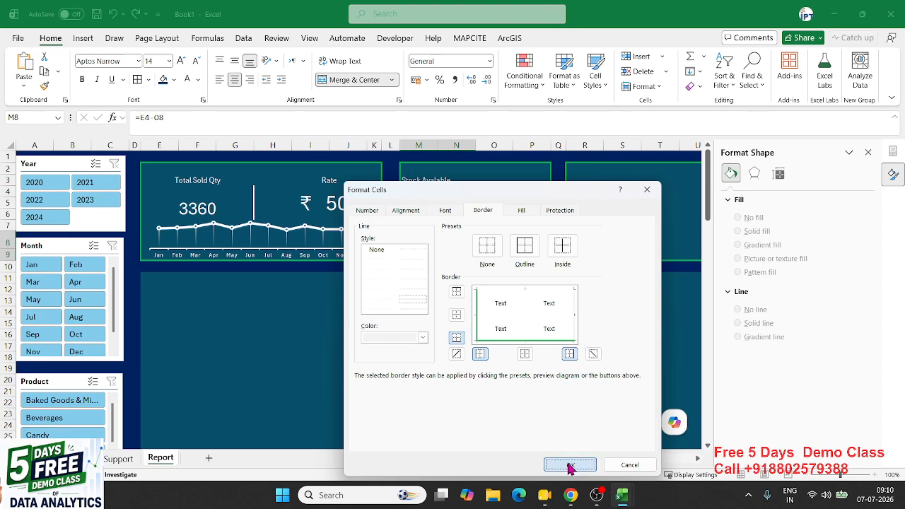
pyautogui.click(456, 346)
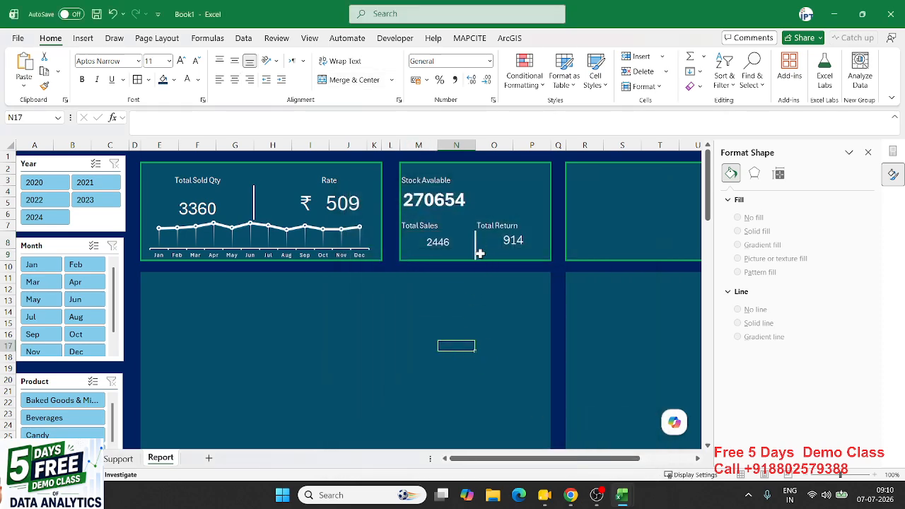
# Enter =M8/E4 in N9 to calculate the sales share of sold quantity and format it as a percentage
pyautogui.press('Up')
pyautogui.press('Up')
pyautogui.press('Up')
pyautogui.press('Up')
pyautogui.press('Up')
pyautogui.press('Up')
pyautogui.press('Up')
pyautogui.press('Up')
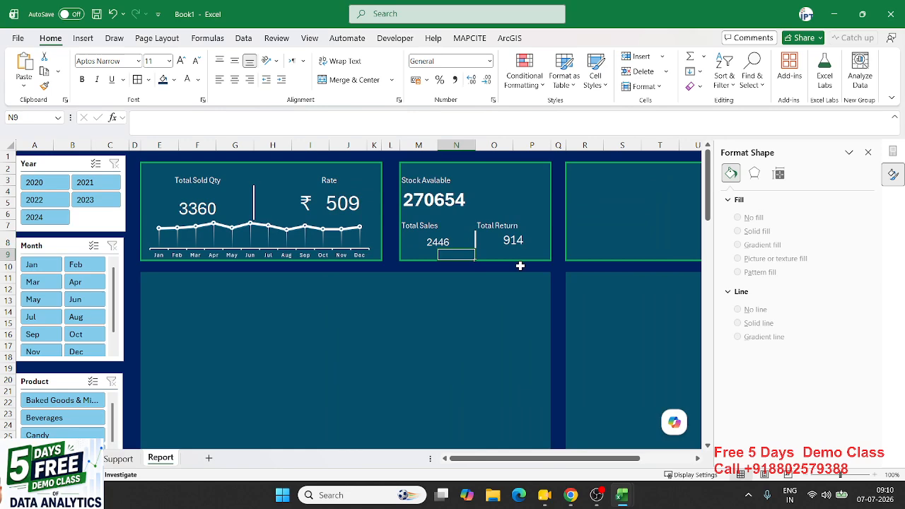
pyautogui.write('=')
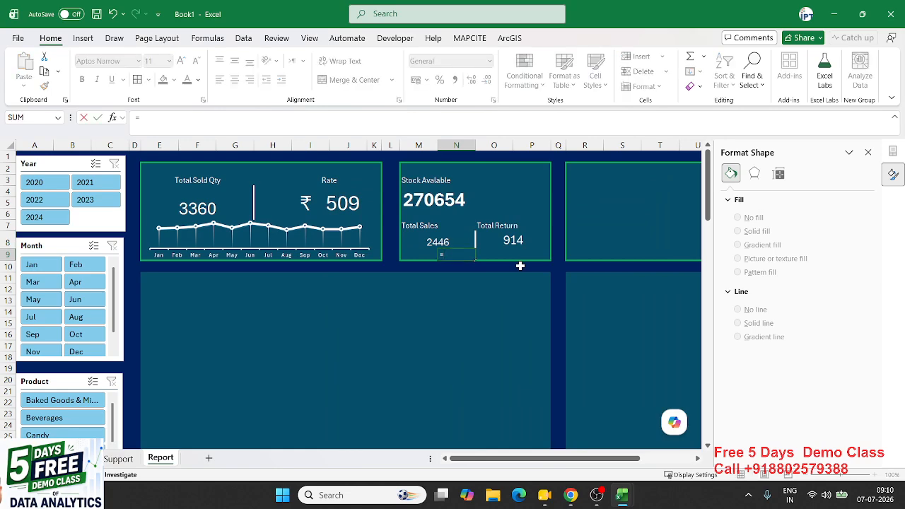
pyautogui.press('Up')
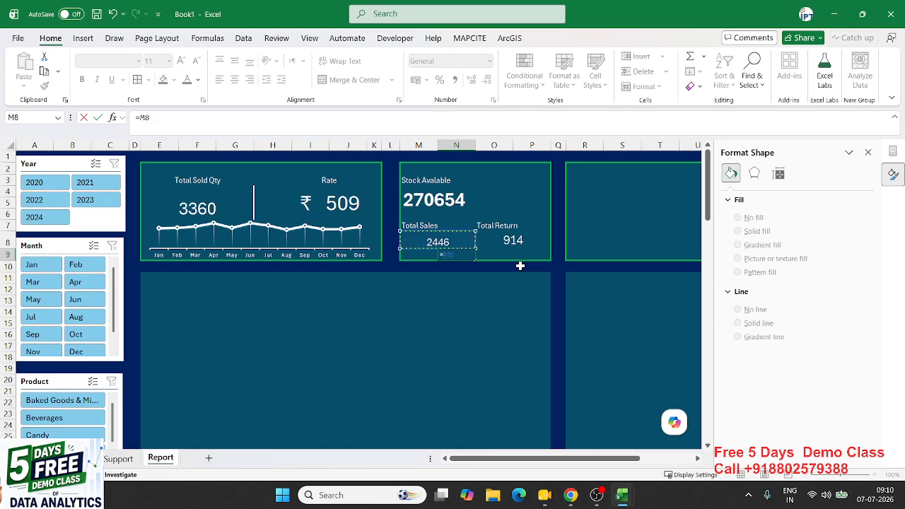
pyautogui.write('/')
pyautogui.click(213, 206)
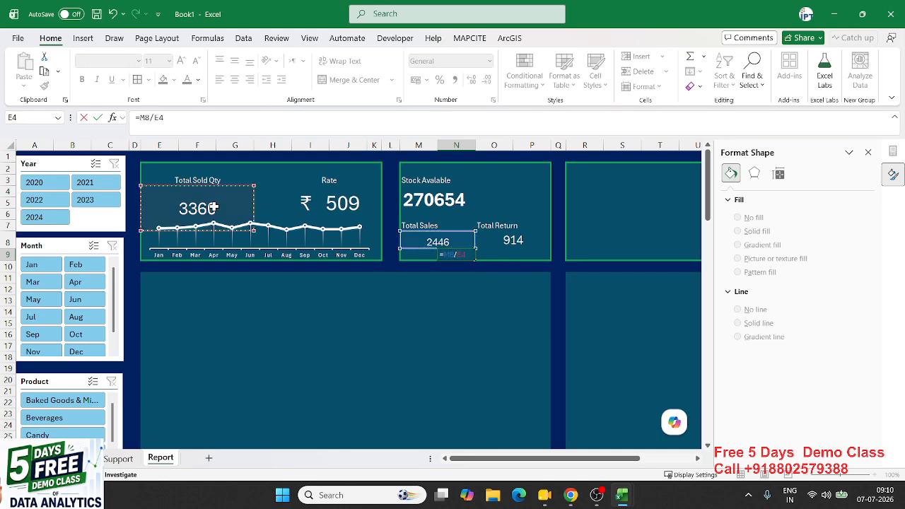
pyautogui.press('Return')
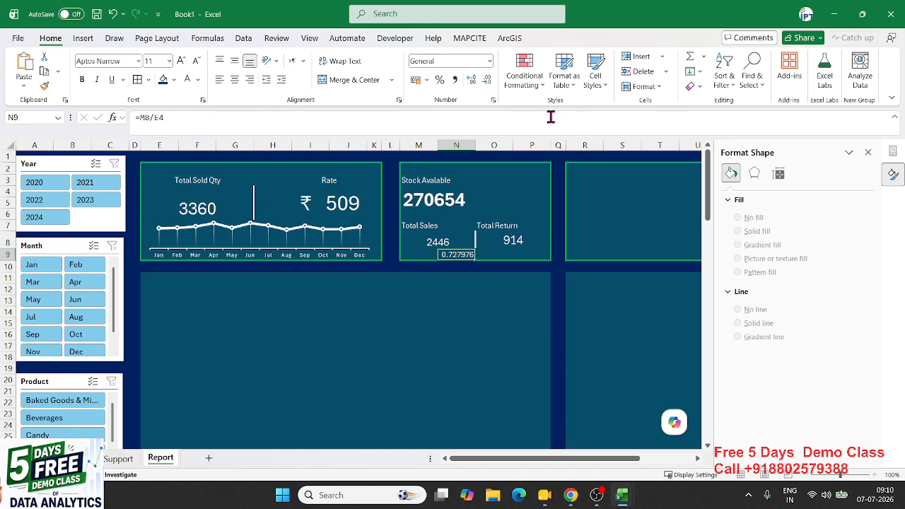
pyautogui.click(439, 79)
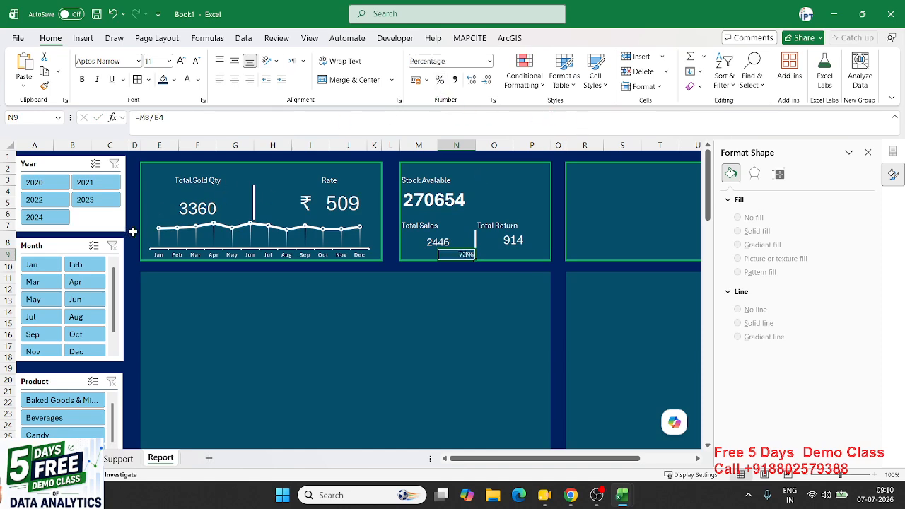
# Enter =O8/E4 in P9 to calculate the return share of sold quantity and format it as a percentage
pyautogui.click(526, 251)
pyautogui.write('=')
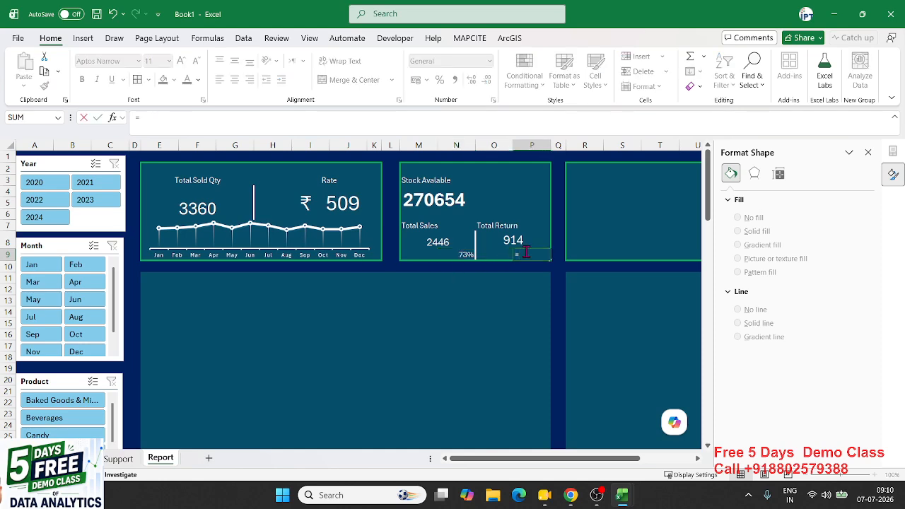
pyautogui.press('Up')
pyautogui.write('/')
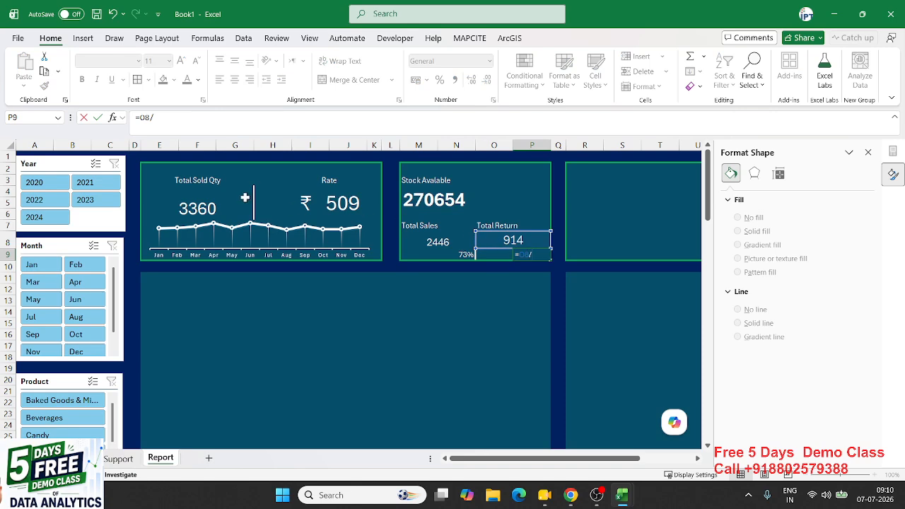
pyautogui.press('Return')
pyautogui.press('Escape')
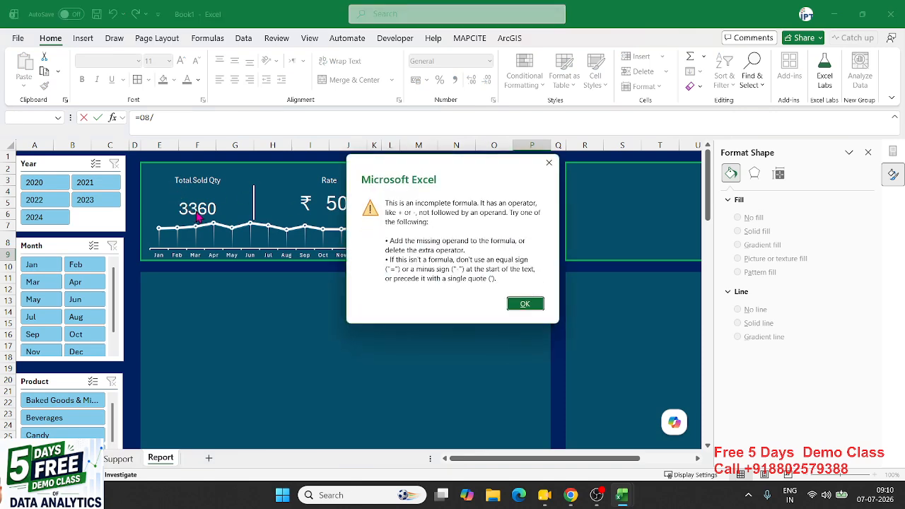
pyautogui.press('Return')
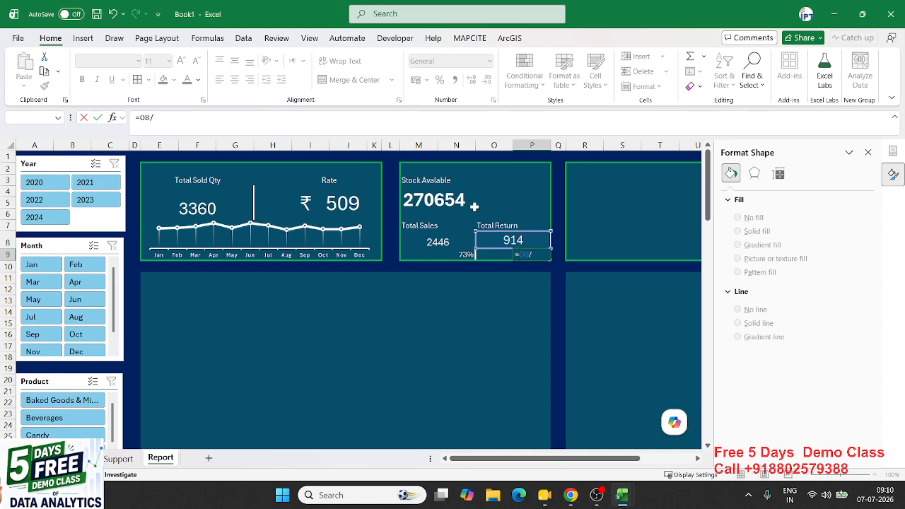
pyautogui.click(196, 205)
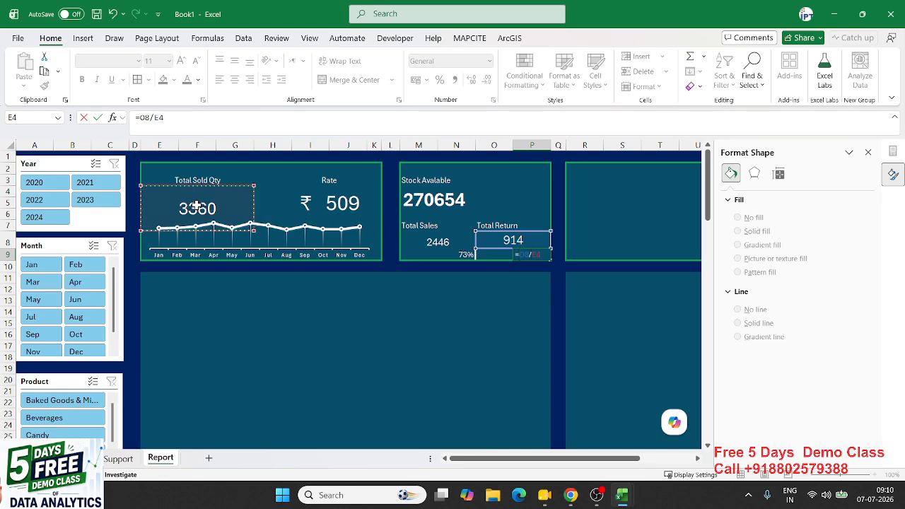
pyautogui.press('Return')
pyautogui.press('Up')
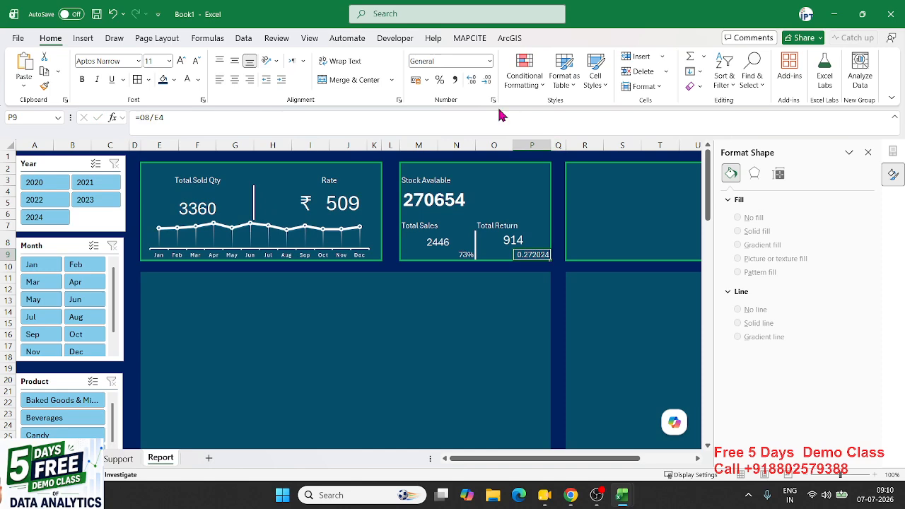
pyautogui.click(440, 80)
pyautogui.click(481, 181)
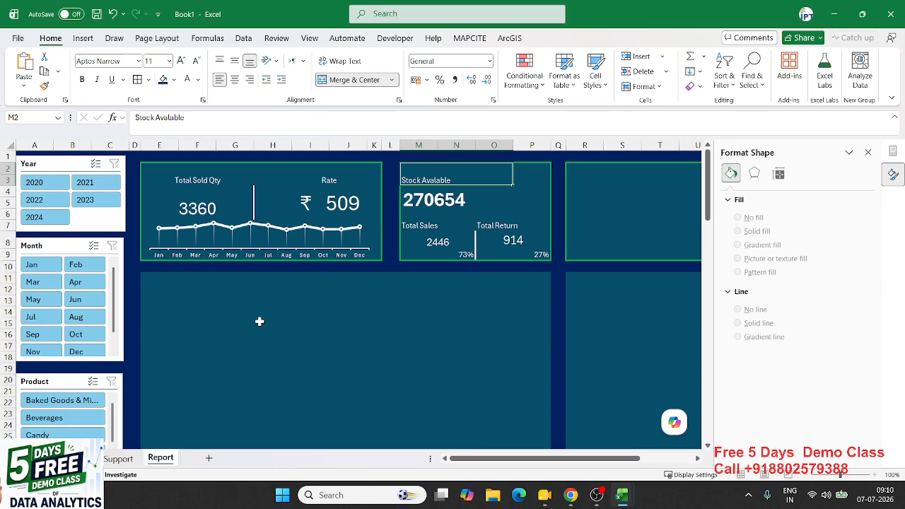
# In G13 of the Support sheet, divide the pivot's Sum of Stock by Sum of Store Limit and format the result as a percentage
pyautogui.click(117, 458)
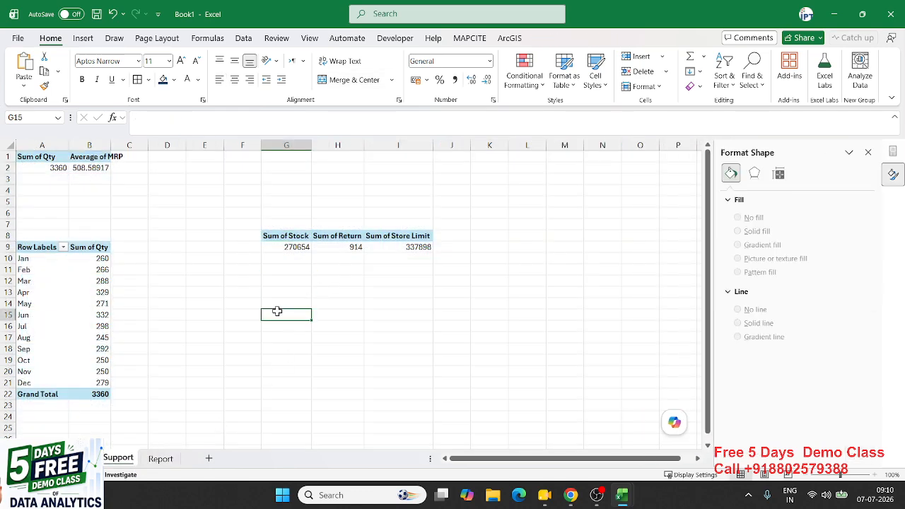
pyautogui.click(294, 277)
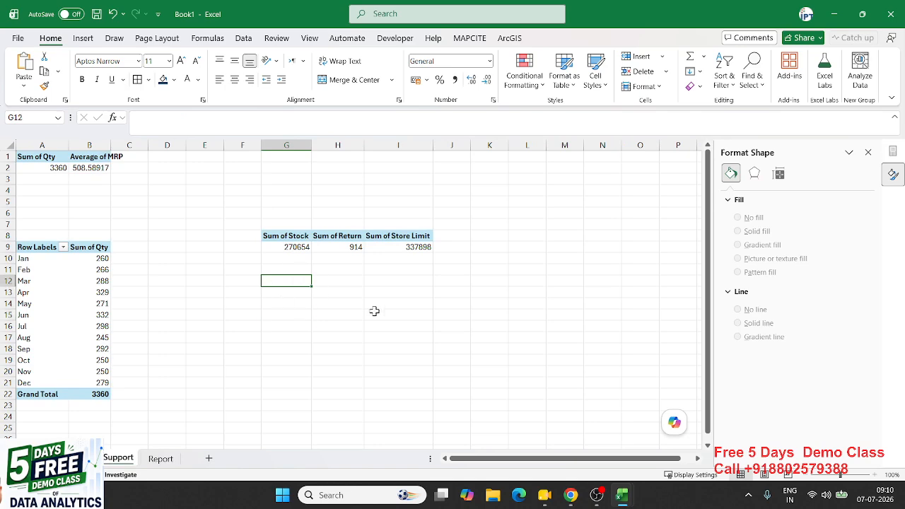
pyautogui.click(403, 249)
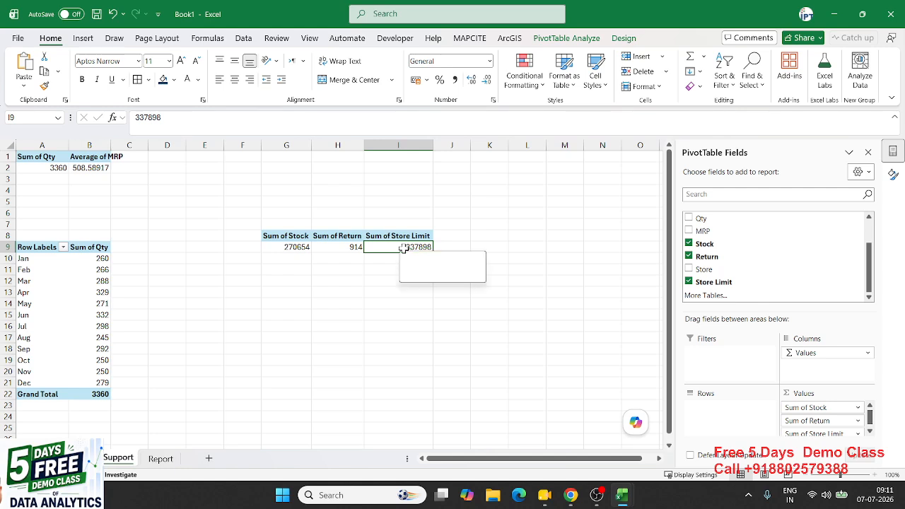
pyautogui.click(302, 247)
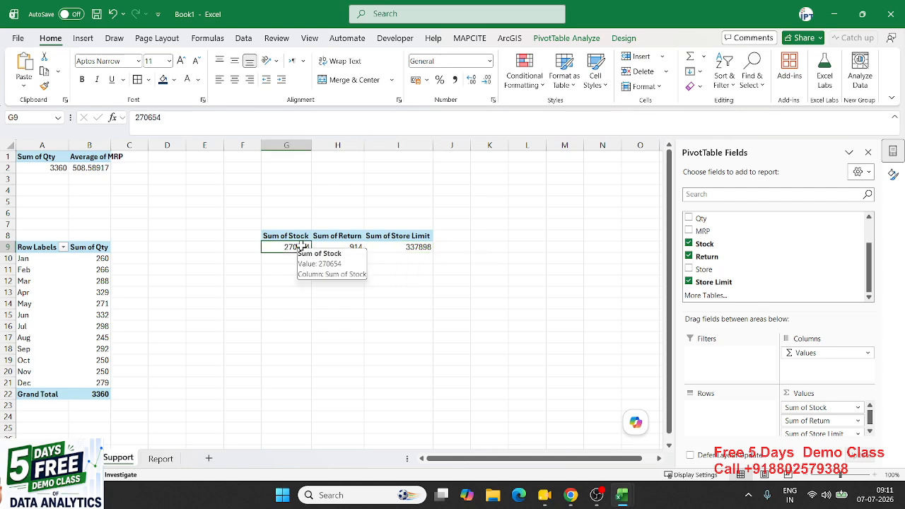
pyautogui.click(275, 294)
pyautogui.write('=')
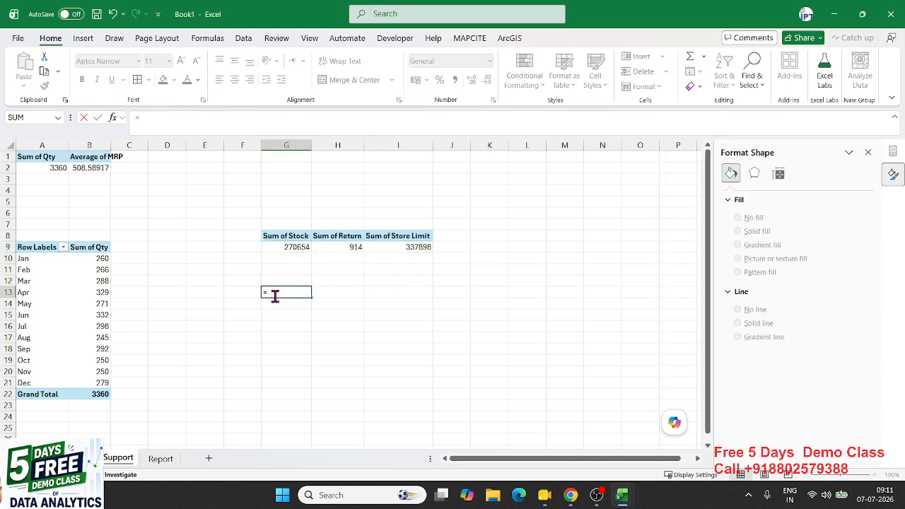
pyautogui.click(288, 247)
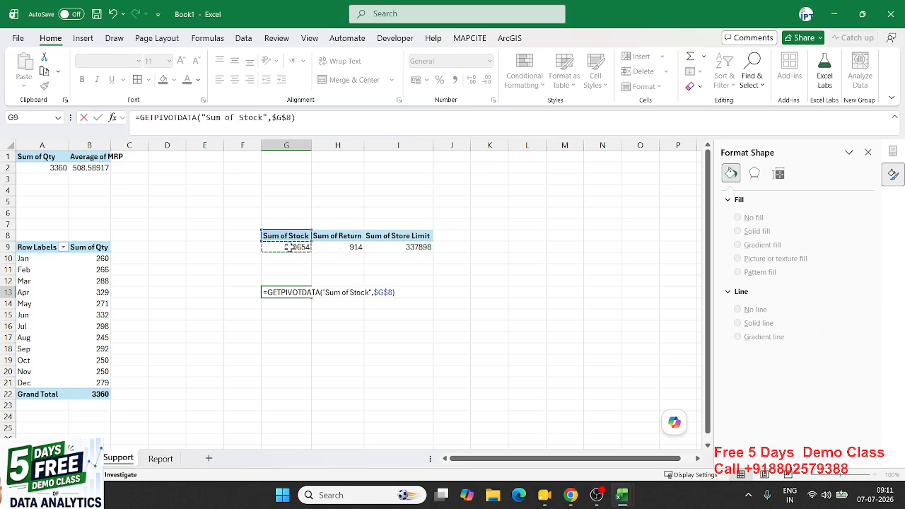
pyautogui.write('/')
pyautogui.click(407, 247)
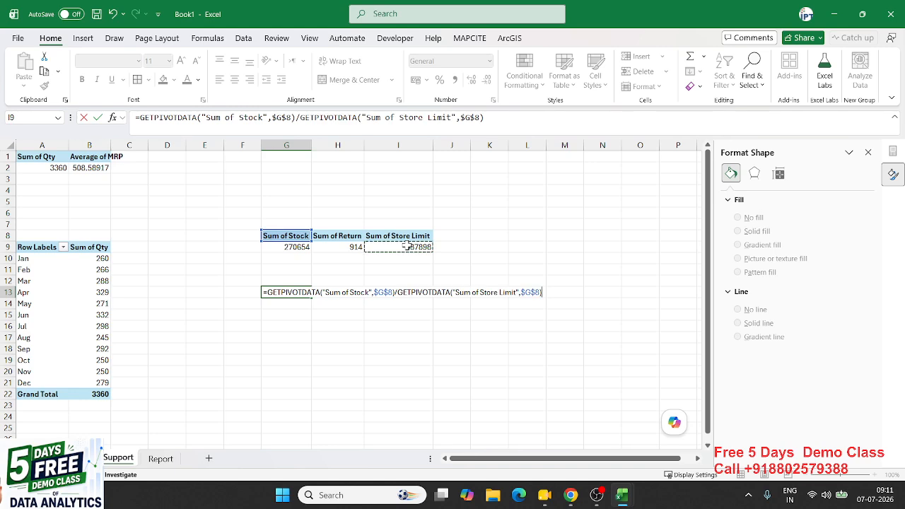
pyautogui.hotkey('ctrl', 'Return')
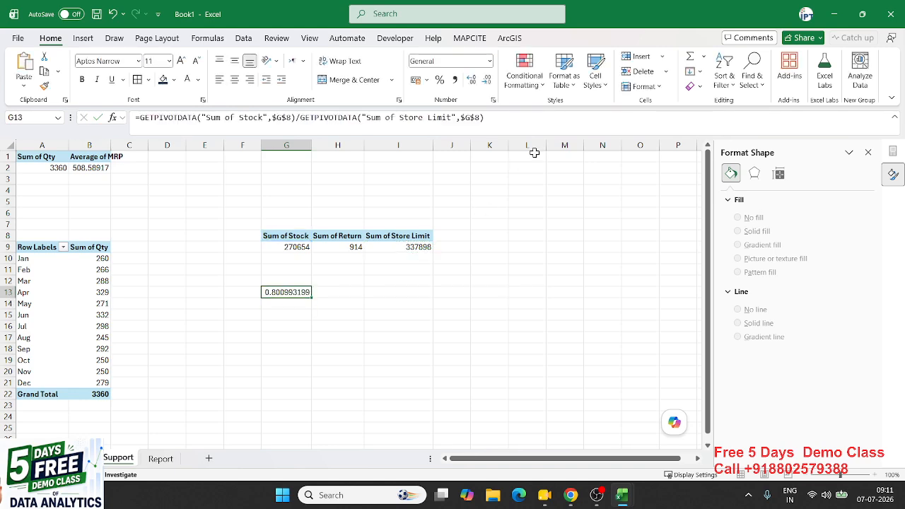
pyautogui.click(439, 81)
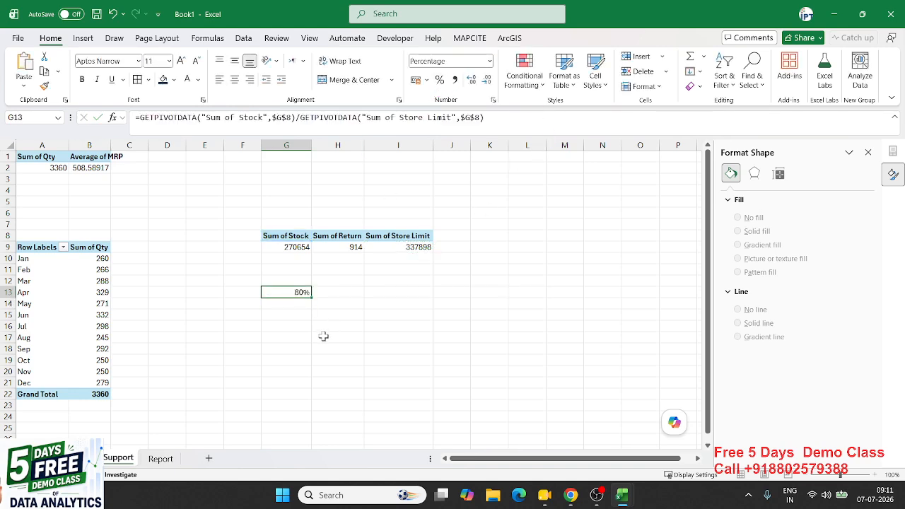
# Enter the formula =100%-G13 in H13 to calculate the remaining share of the store limit
pyautogui.click(357, 291)
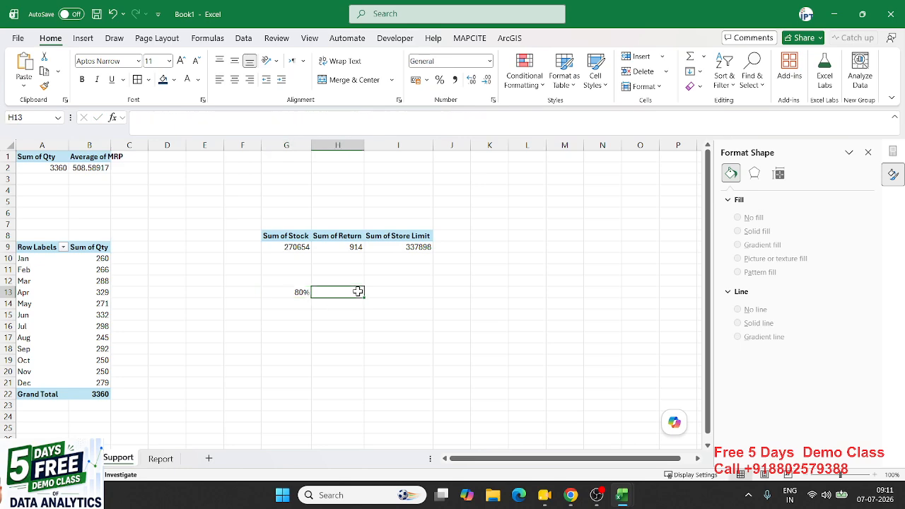
pyautogui.write('100')
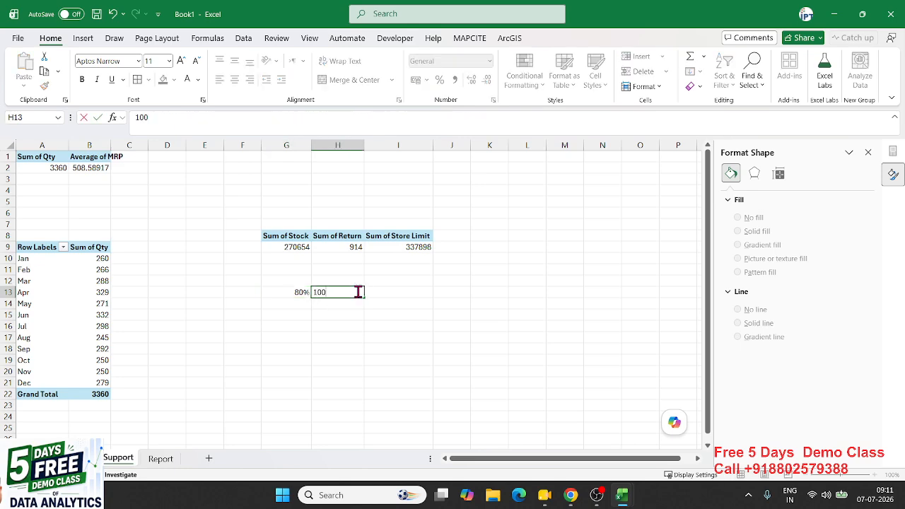
pyautogui.write('=1')
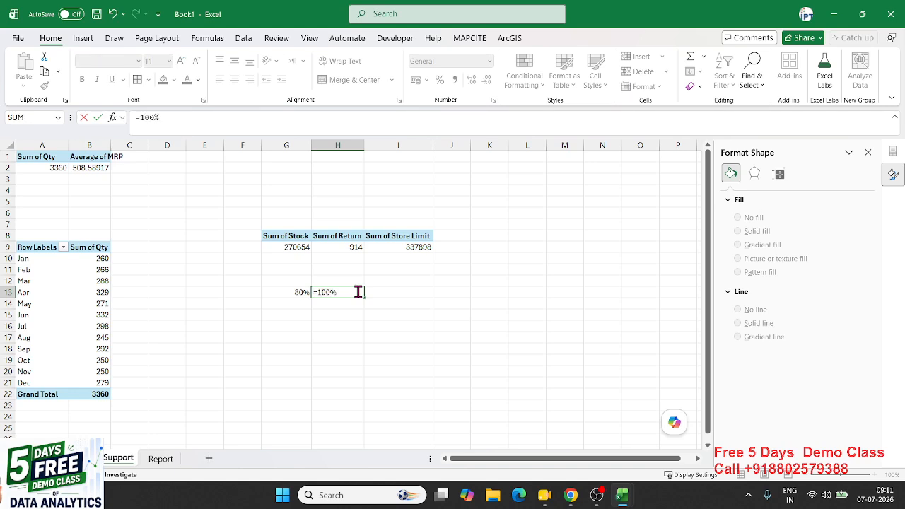
pyautogui.click(302, 292)
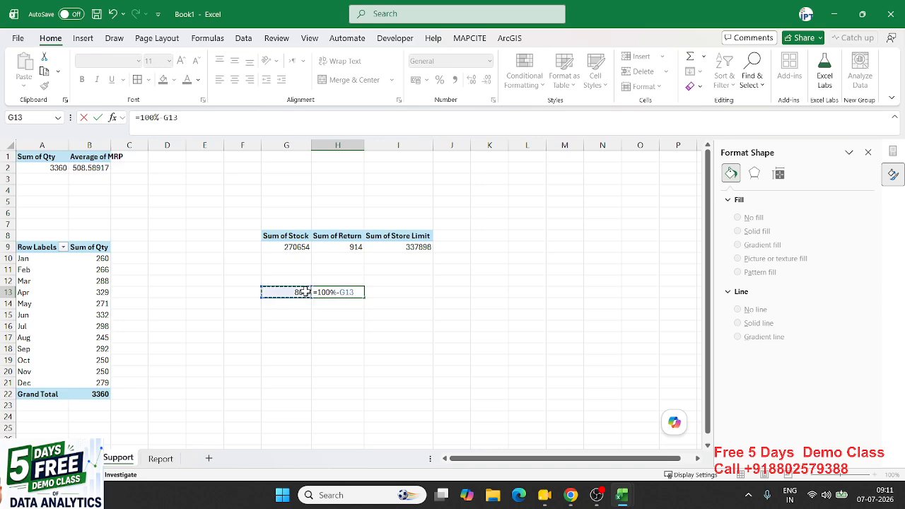
pyautogui.hotkey('ctrl', 'Return')
# Show the percentages in G13:H13 of the Support sheet without decimal places
pyautogui.keyDown('shift'); pyautogui.click(304, 292); pyautogui.keyUp('shift')
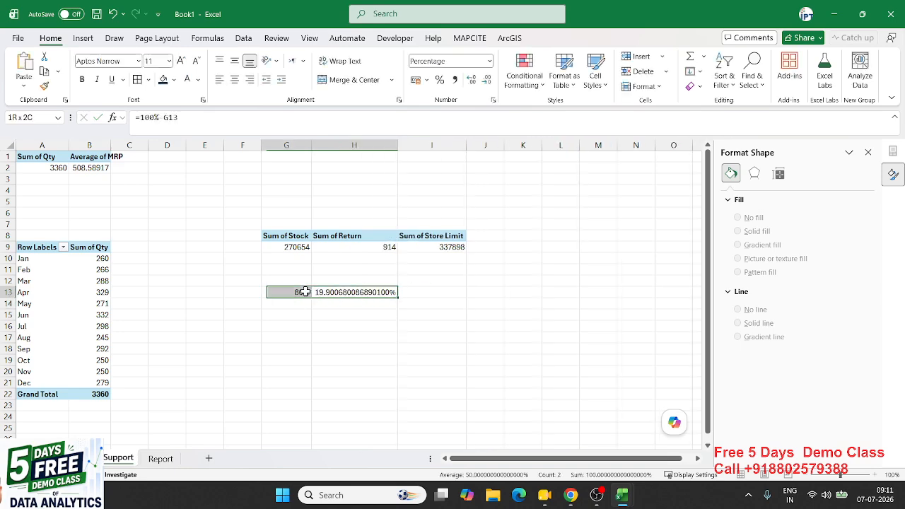
pyautogui.click(487, 79)
pyautogui.click(487, 80)
pyautogui.click(486, 79)
pyautogui.click(486, 79)
pyautogui.click(486, 79)
pyautogui.click(491, 81)
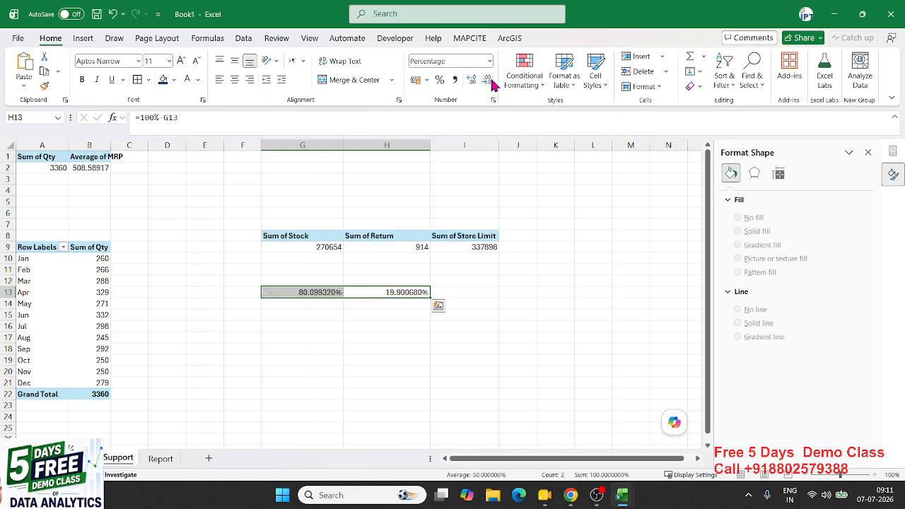
pyautogui.click(491, 81)
pyautogui.click(492, 81)
pyautogui.click(491, 80)
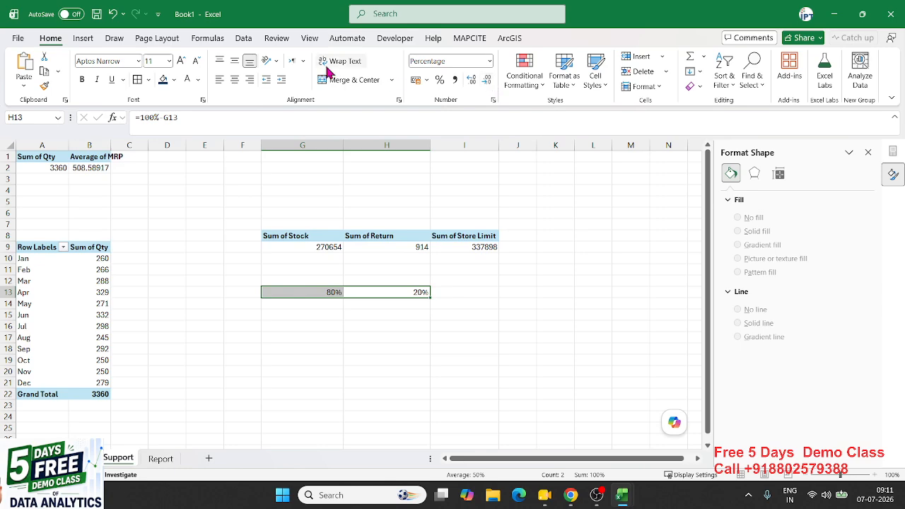
# Try out a 2-D pie chart of the percentages in G13:H13 on the Support sheet and delete it
pyautogui.click(97, 39)
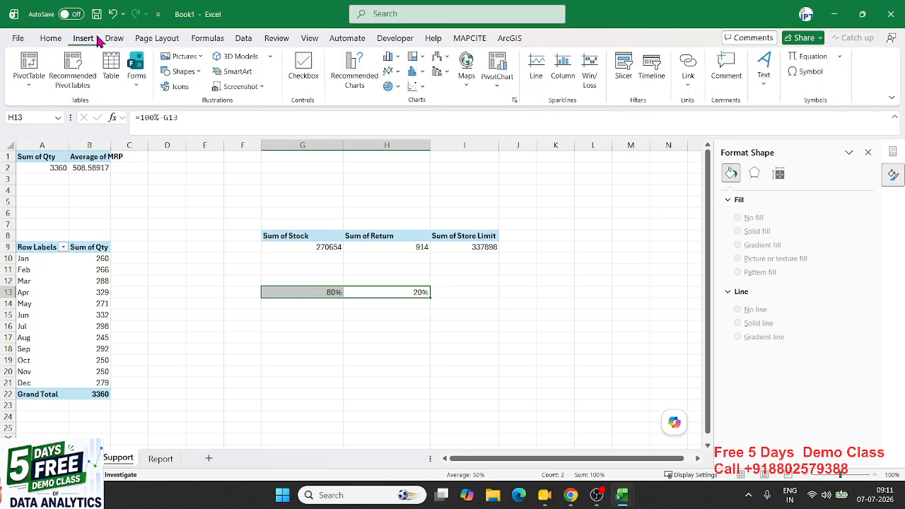
pyautogui.click(398, 88)
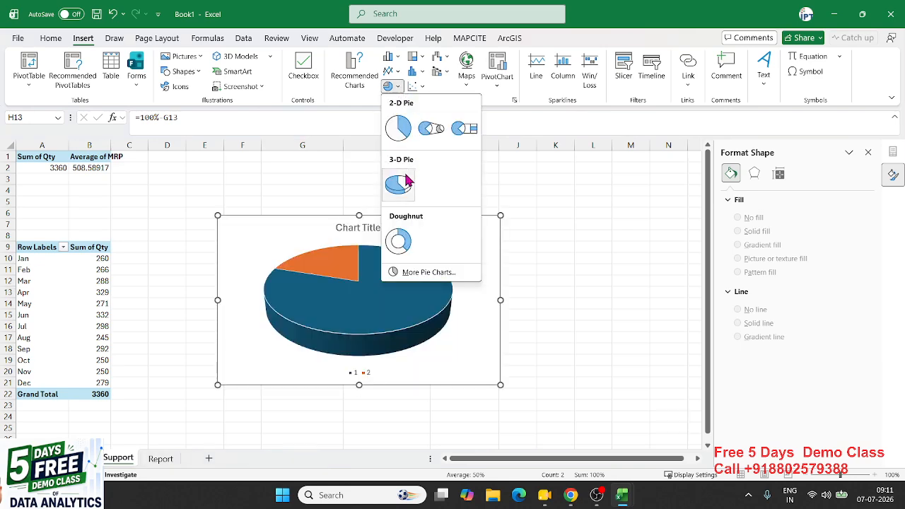
pyautogui.click(399, 128)
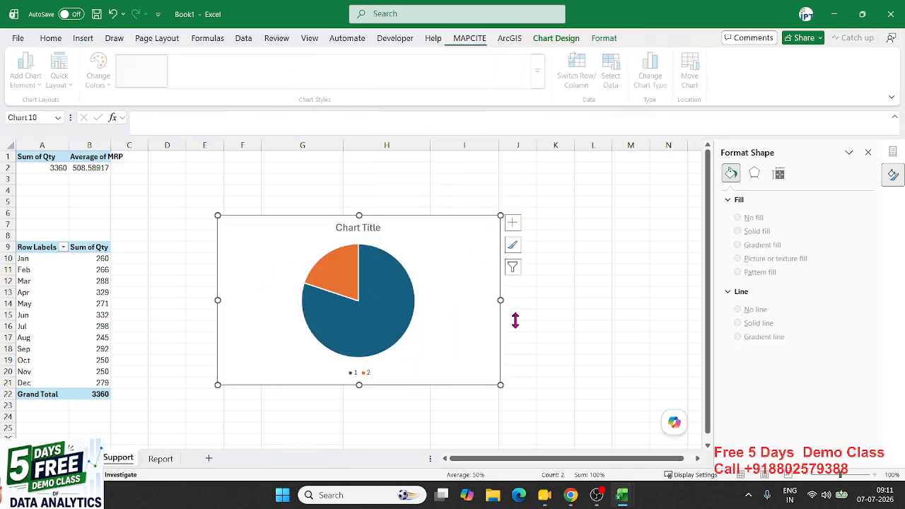
pyautogui.moveTo(423, 217); pyautogui.dragTo(289, 222)
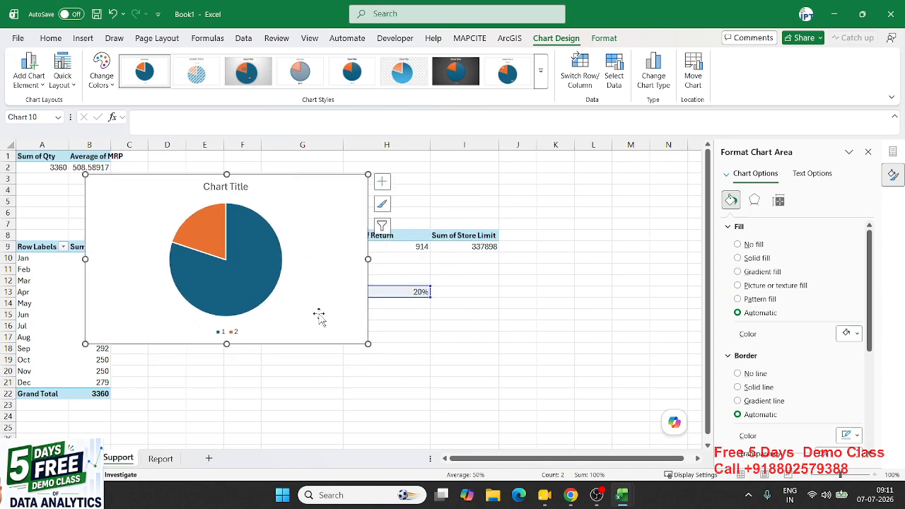
pyautogui.press('Delete')
pyautogui.click(471, 293)
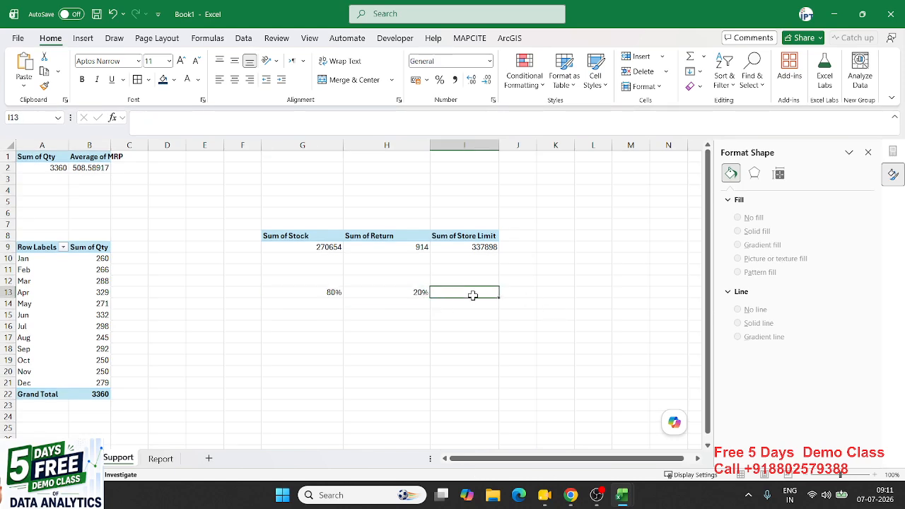
# Enter 100% in cell I13 and select the three percentages in G13:I13
pyautogui.write('100')
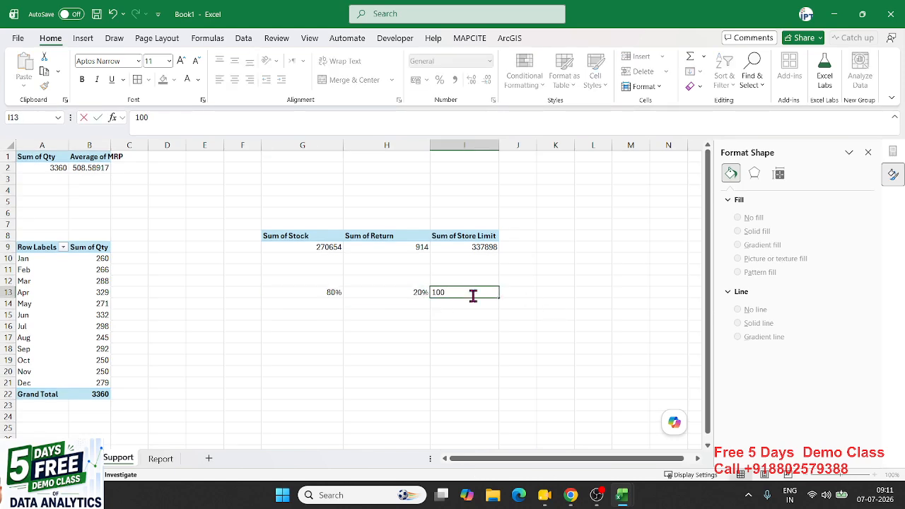
pyautogui.write('%')
pyautogui.press('Return')
pyautogui.click(471, 293)
pyautogui.hotkey('shift', 'Left')
pyautogui.hotkey('shift', 'Left')
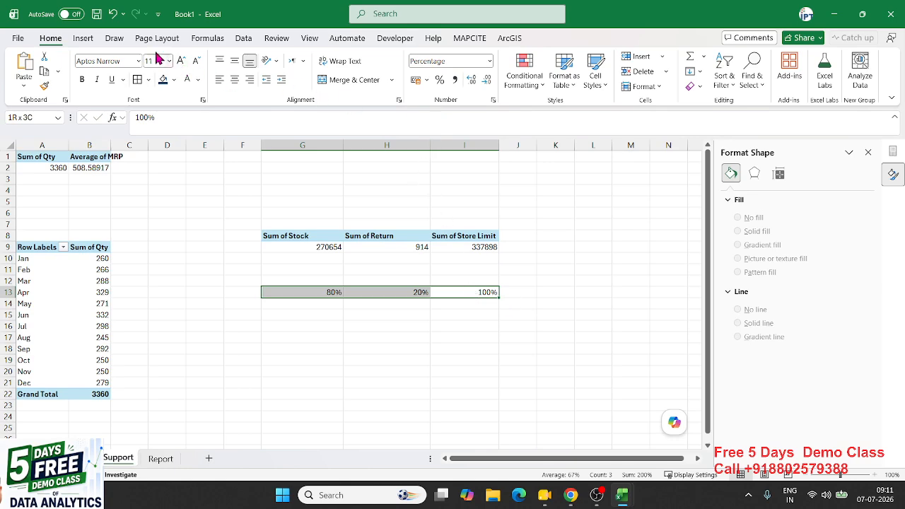
pyautogui.click(83, 39)
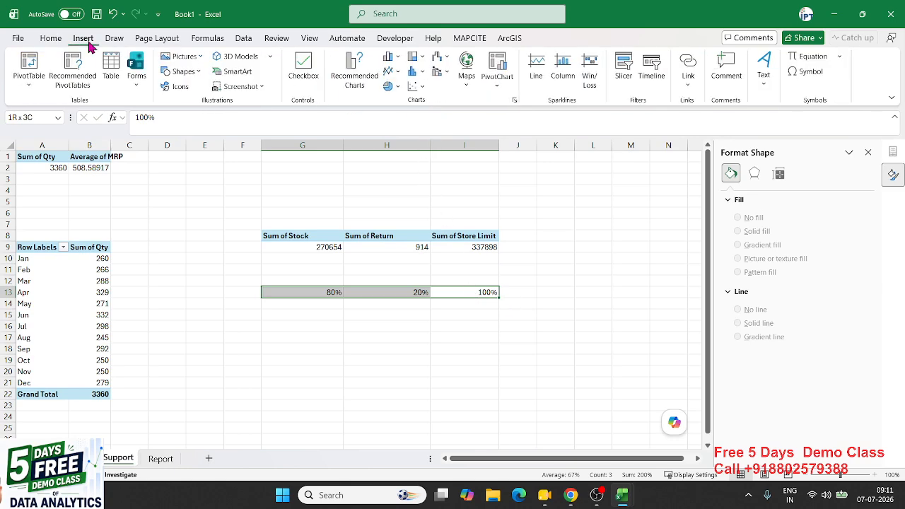
pyautogui.click(392, 87)
pyautogui.click(398, 187)
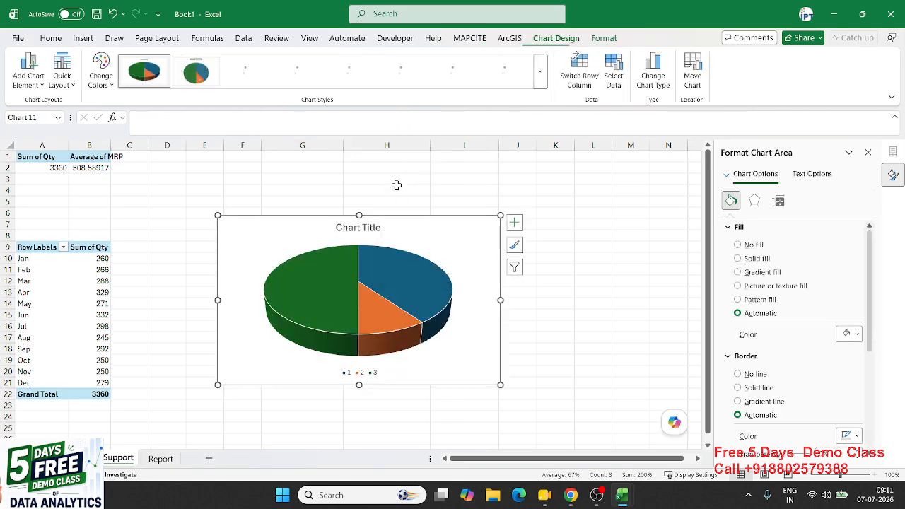
pyautogui.hotkey('ctrl', 'z')
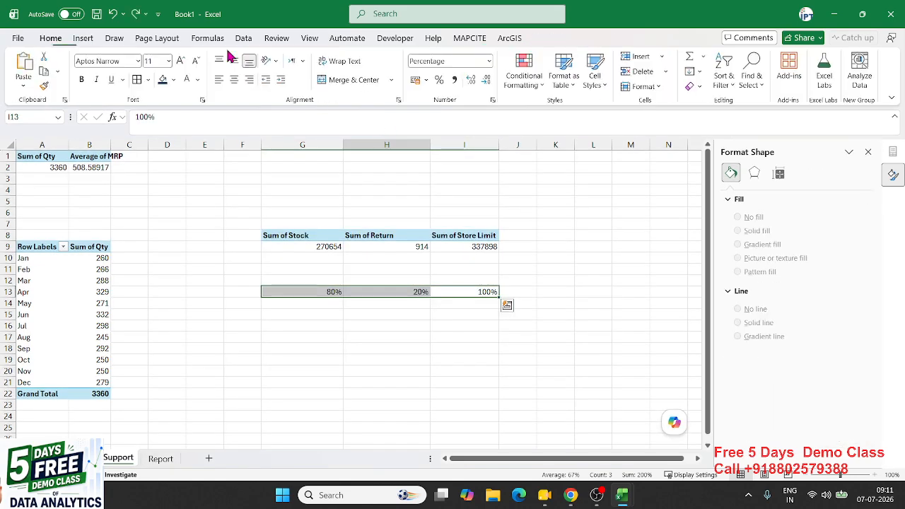
# Insert a 2-D pie chart from the percentages in G13:I13
pyautogui.click(81, 38)
pyautogui.click(398, 88)
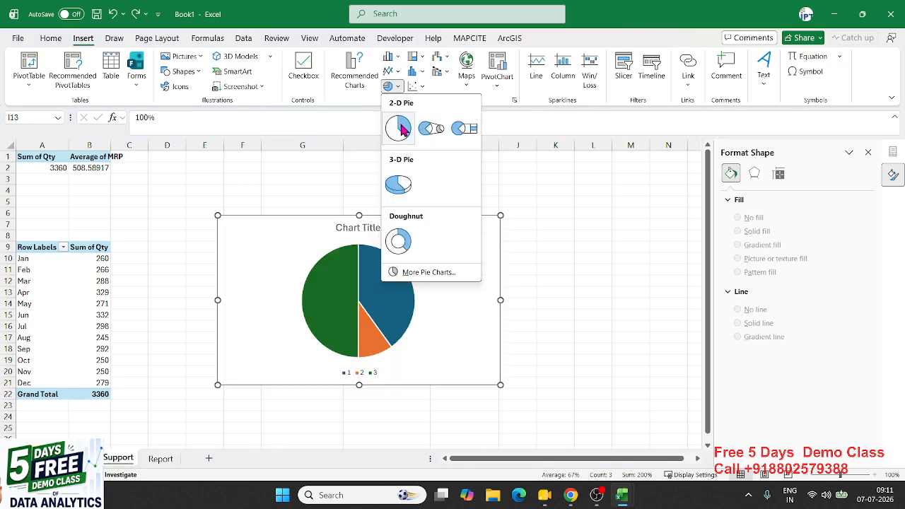
pyautogui.click(396, 126)
pyautogui.click(344, 283)
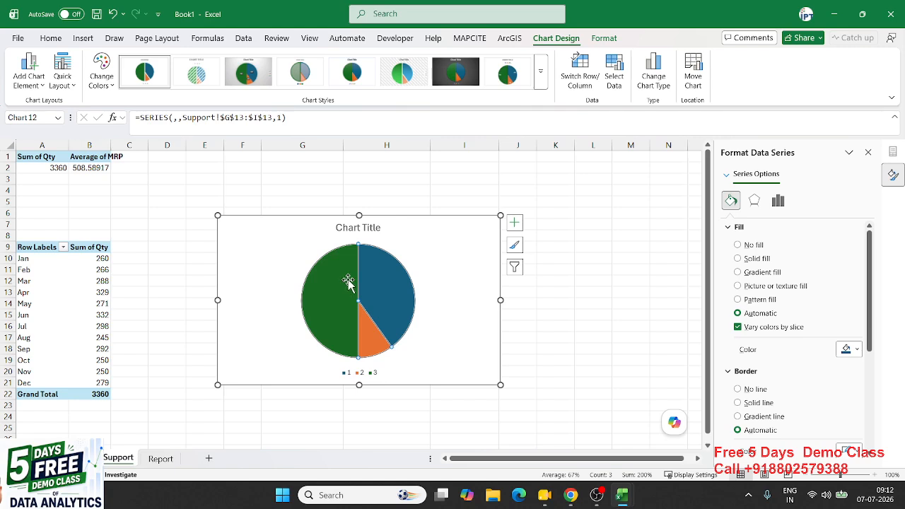
pyautogui.click(407, 243)
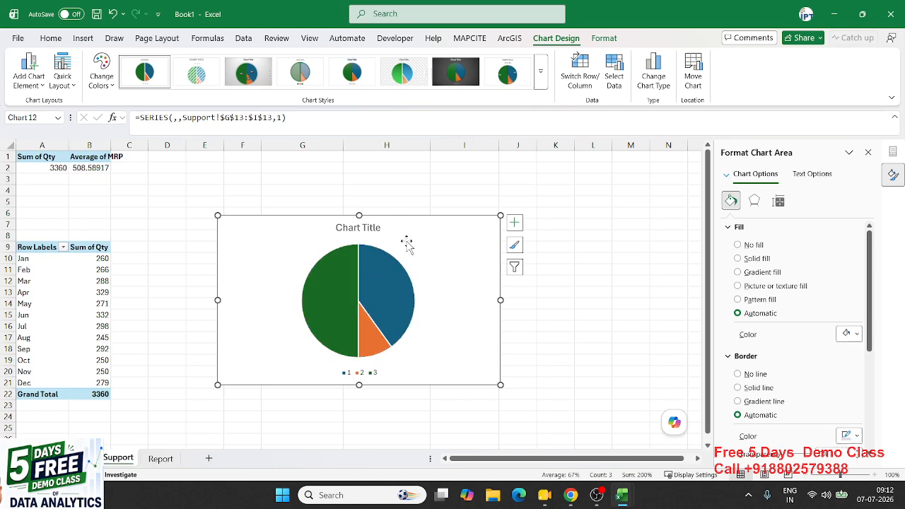
# Set the angle of the pie series' first slice to 270° so the 100% slice forms the lower half
pyautogui.click(388, 275)
pyautogui.click(777, 201)
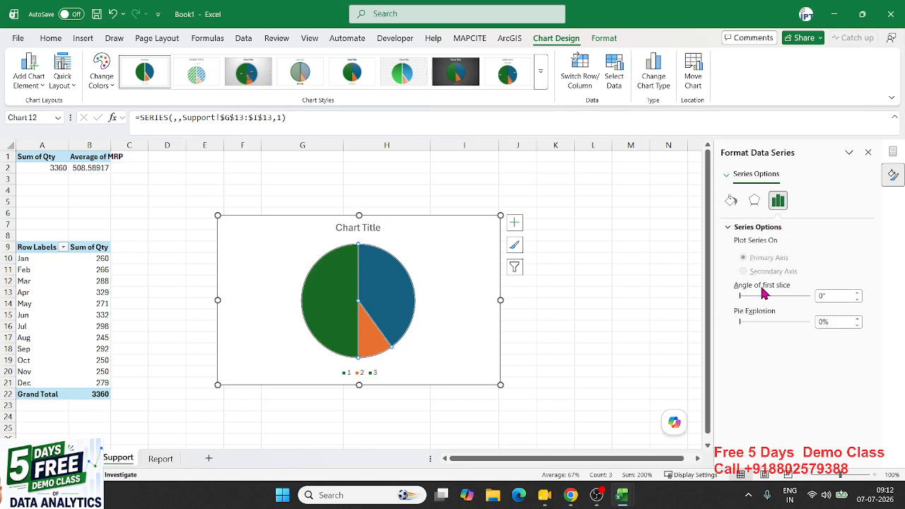
pyautogui.click(820, 295)
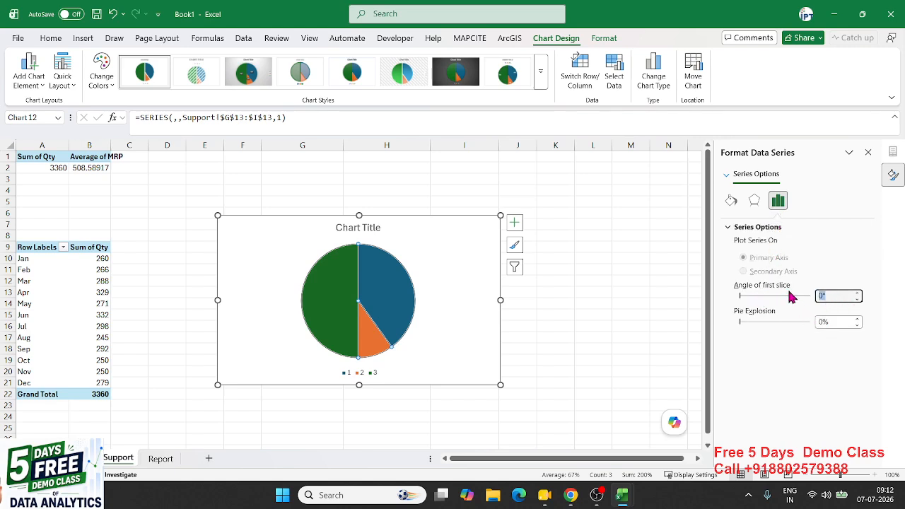
pyautogui.write('270')
pyautogui.press('Return')
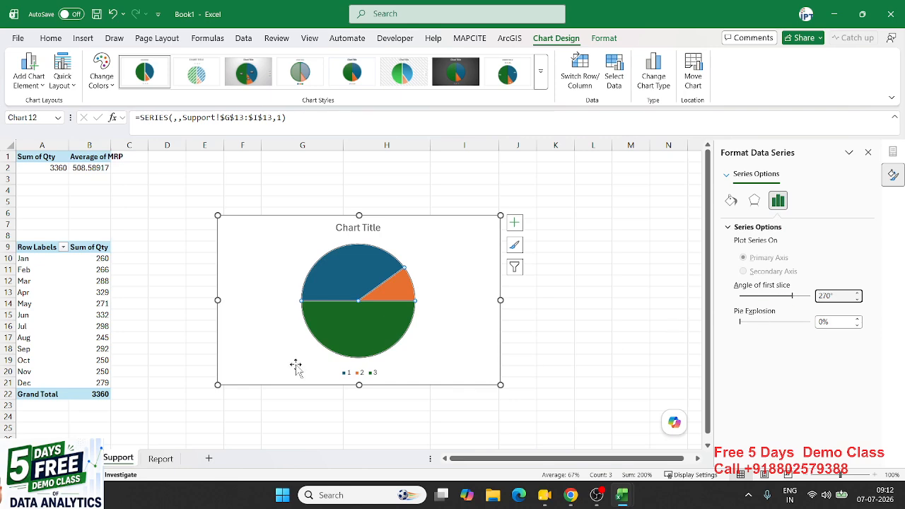
pyautogui.click(400, 325)
pyautogui.click(369, 325)
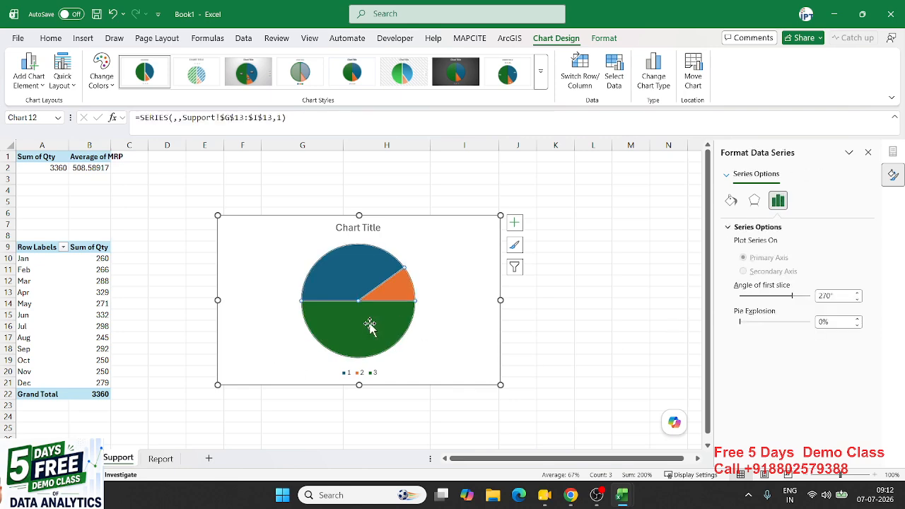
pyautogui.click(732, 203)
pyautogui.click(747, 246)
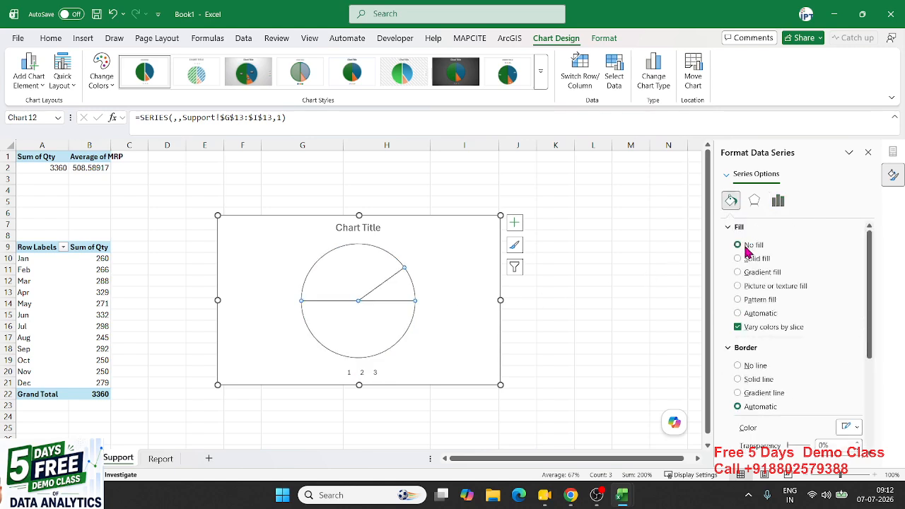
pyautogui.hotkey('ctrl', 'z')
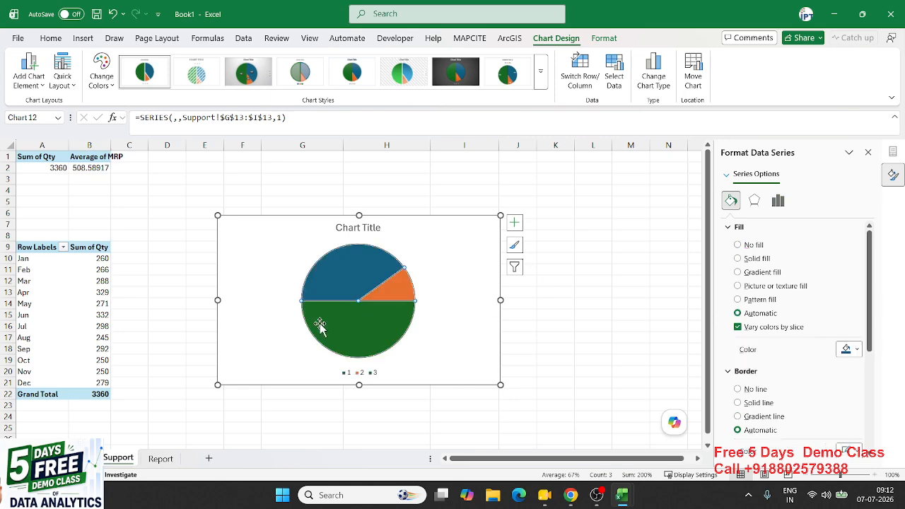
# Set the lower 100% slice alone to no fill and no border line
pyautogui.click(345, 322)
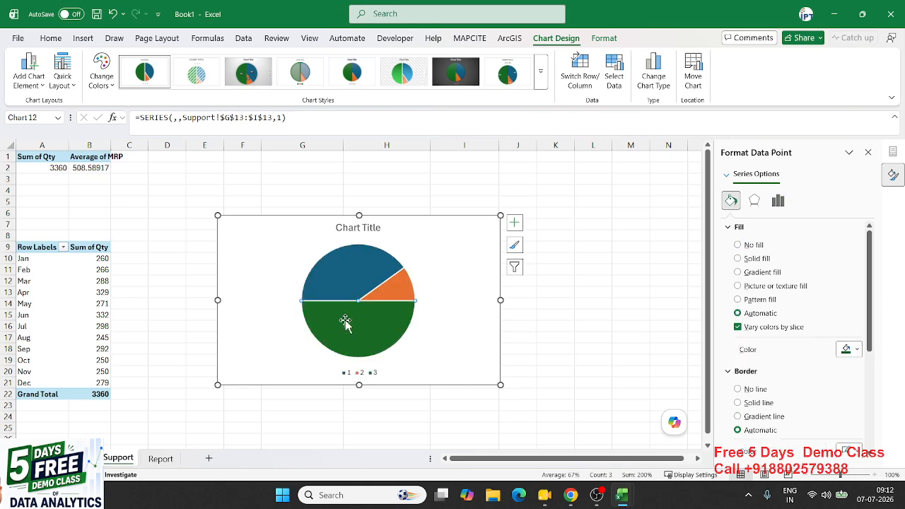
pyautogui.click(754, 246)
pyautogui.click(755, 365)
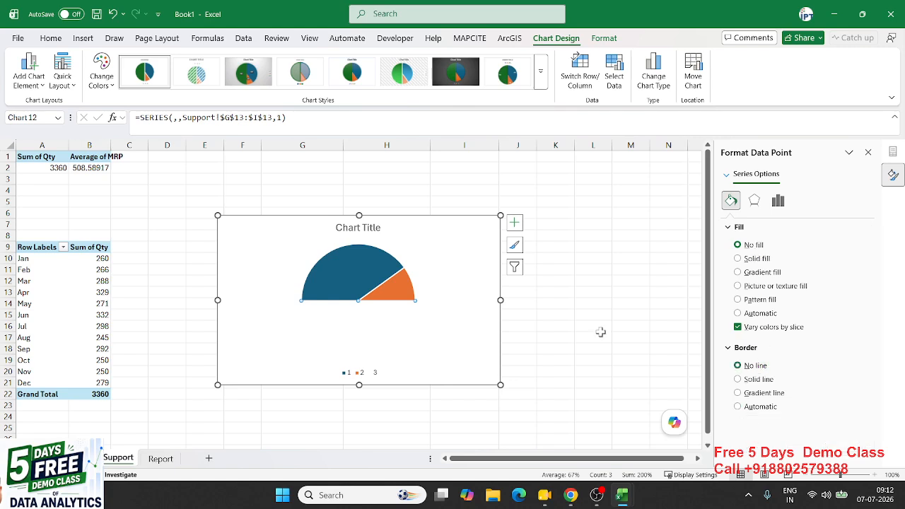
# Give the 80% slice a solid fill in bright green from the theme colors
pyautogui.click(374, 267)
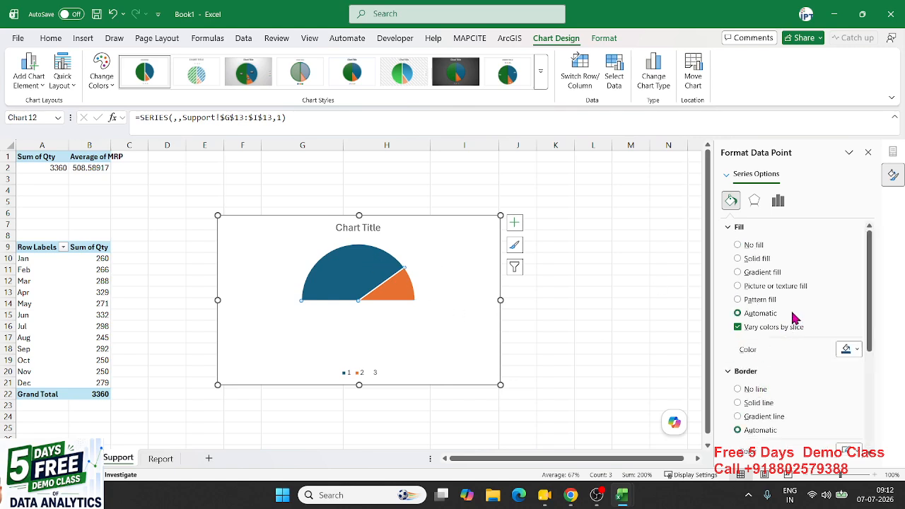
pyautogui.click(753, 259)
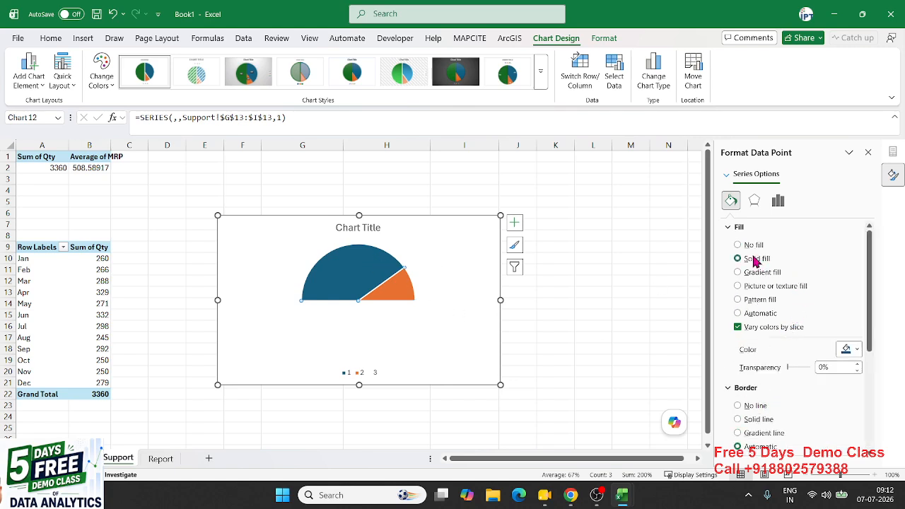
pyautogui.click(854, 349)
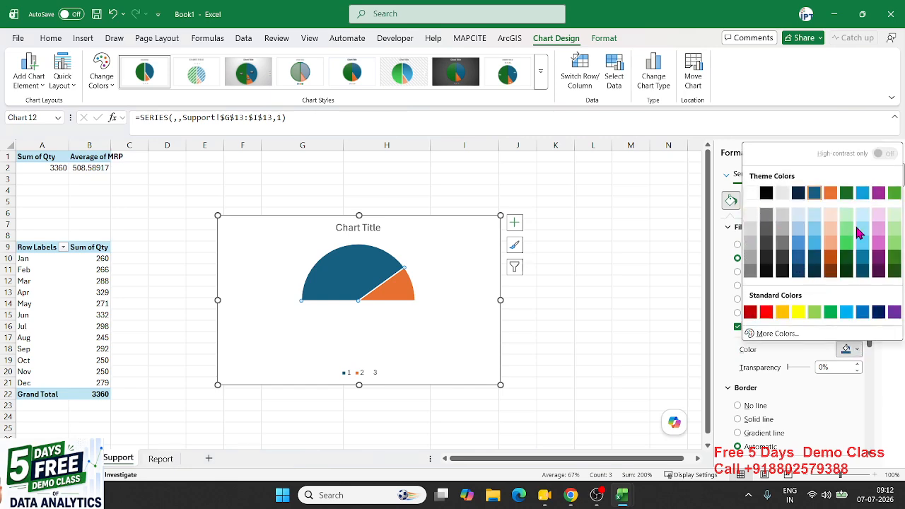
pyautogui.click(846, 272)
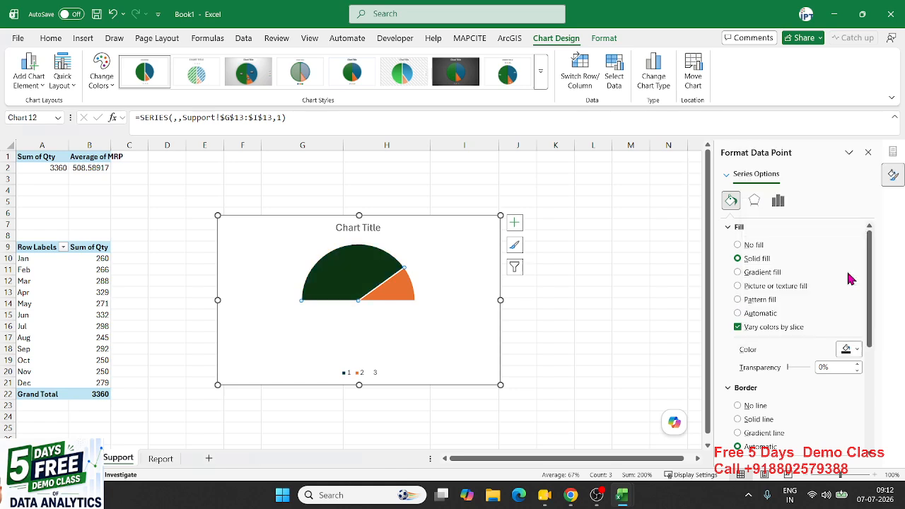
pyautogui.click(854, 351)
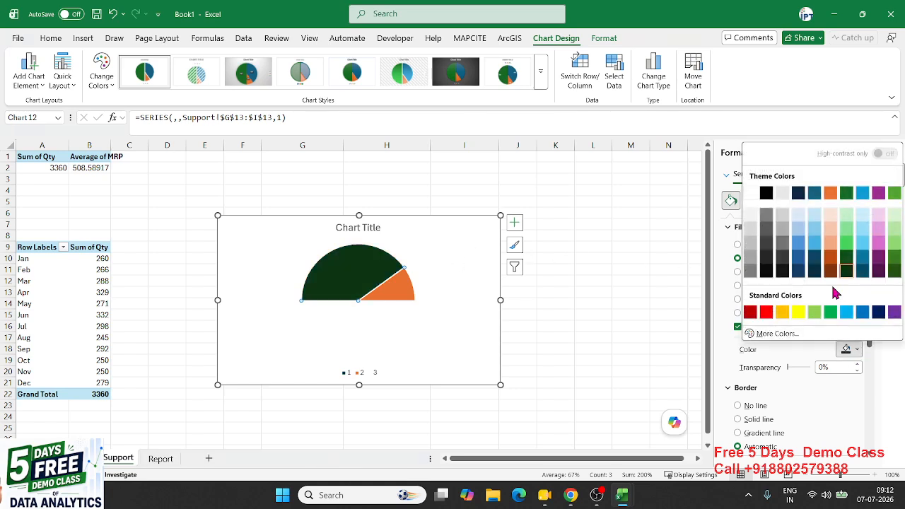
pyautogui.click(846, 267)
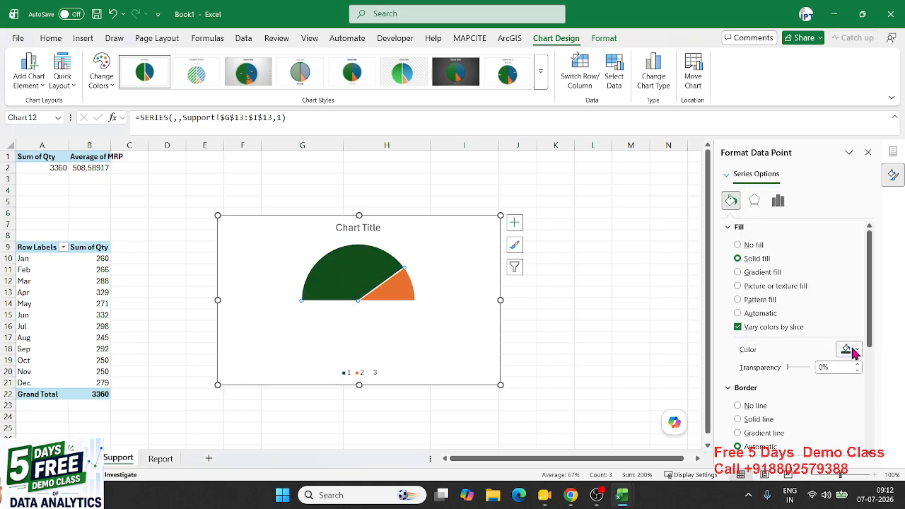
pyautogui.click(847, 348)
pyautogui.click(849, 253)
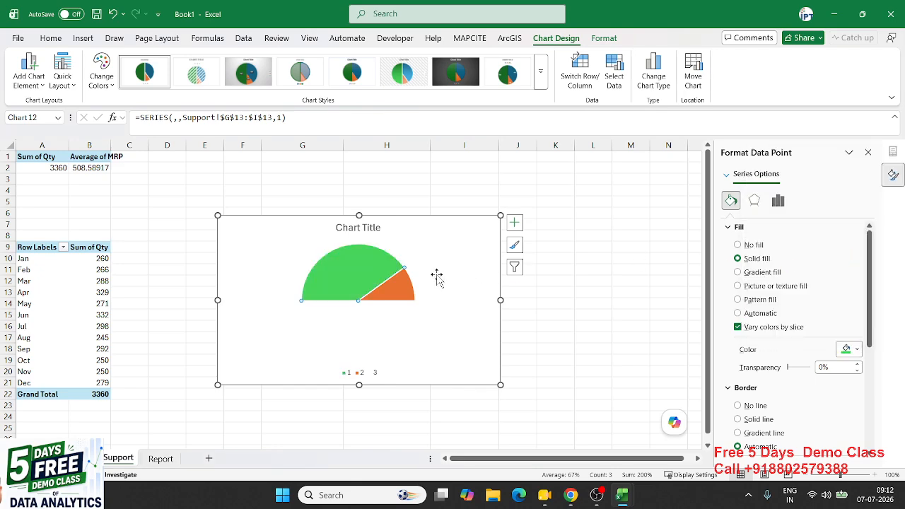
# Fill the 20% slice with the palest green theme color
pyautogui.click(406, 284)
pyautogui.click(854, 357)
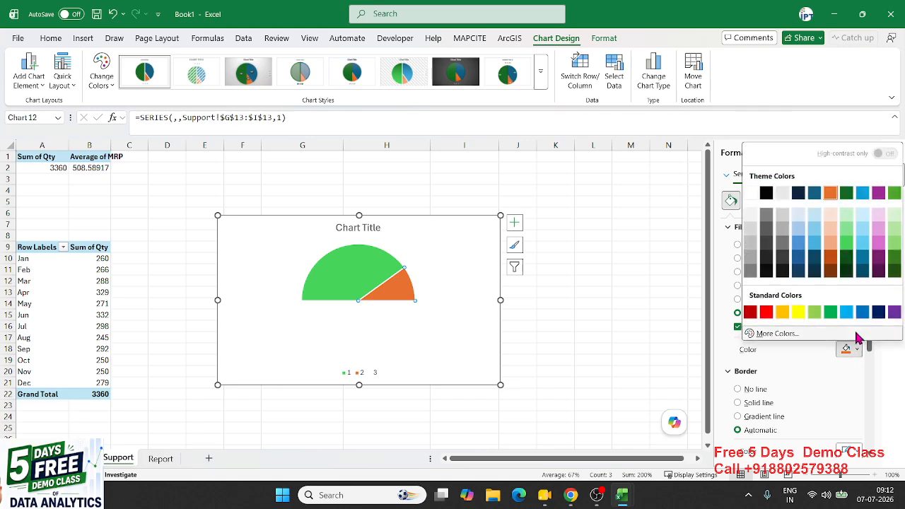
pyautogui.click(848, 219)
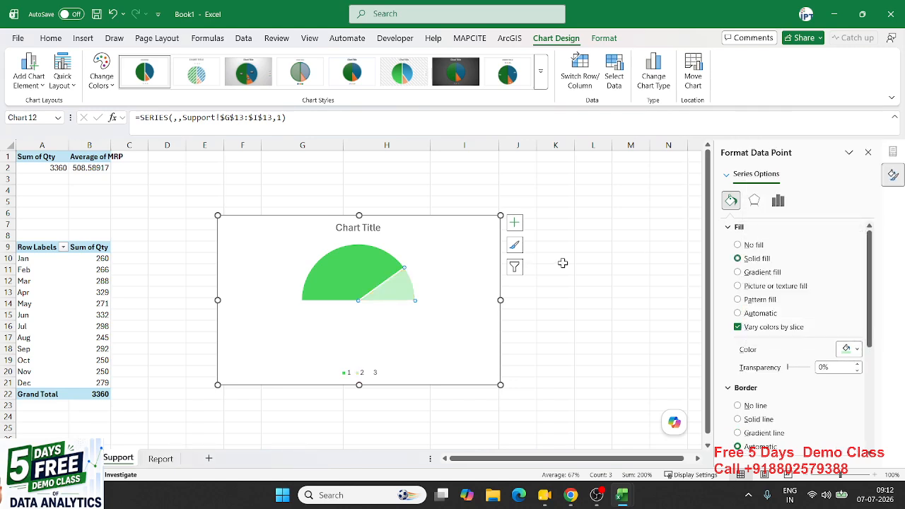
# Remove the border line from the whole pie series
pyautogui.click(436, 333)
pyautogui.click(385, 266)
pyautogui.click(384, 264)
pyautogui.click(403, 311)
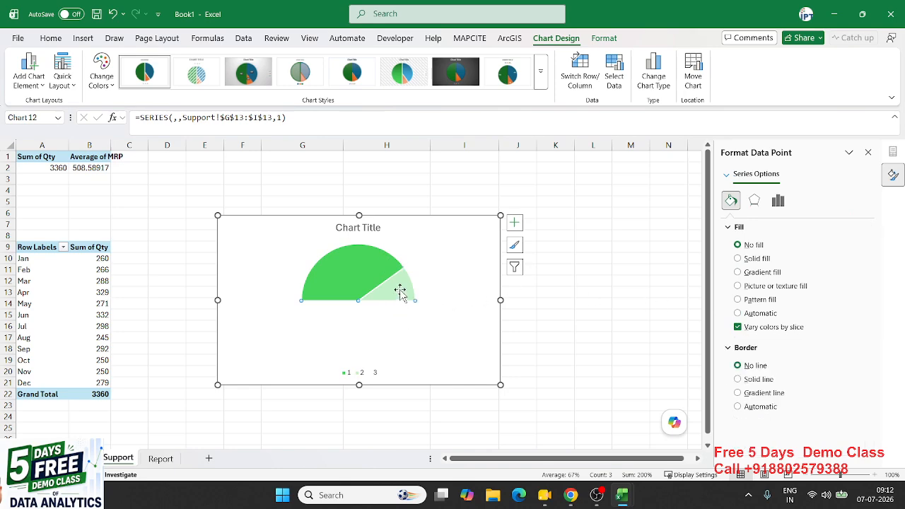
pyautogui.click(400, 290)
pyautogui.click(413, 318)
pyautogui.click(397, 277)
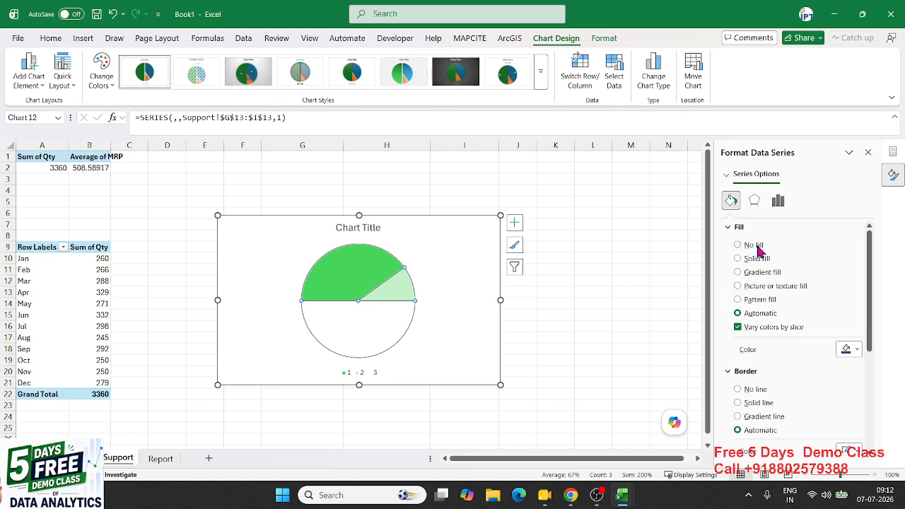
pyautogui.click(737, 389)
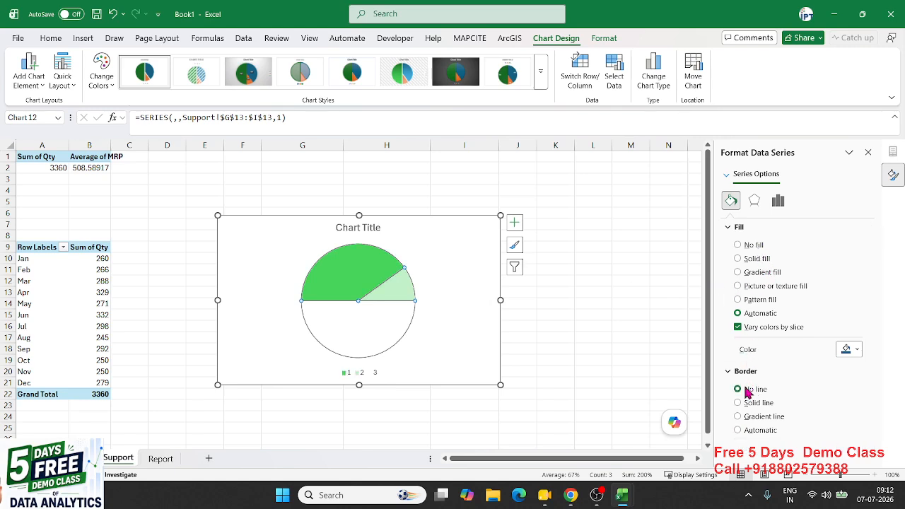
pyautogui.click(476, 340)
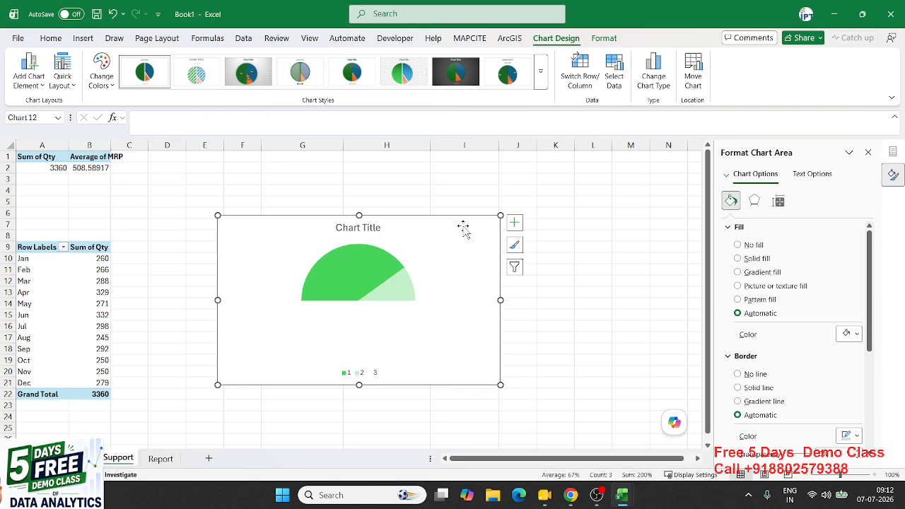
# Move the half-pie chart from the Support sheet to the Report sheet, placing it over the lower edge of the stock card
pyautogui.press('Delete')
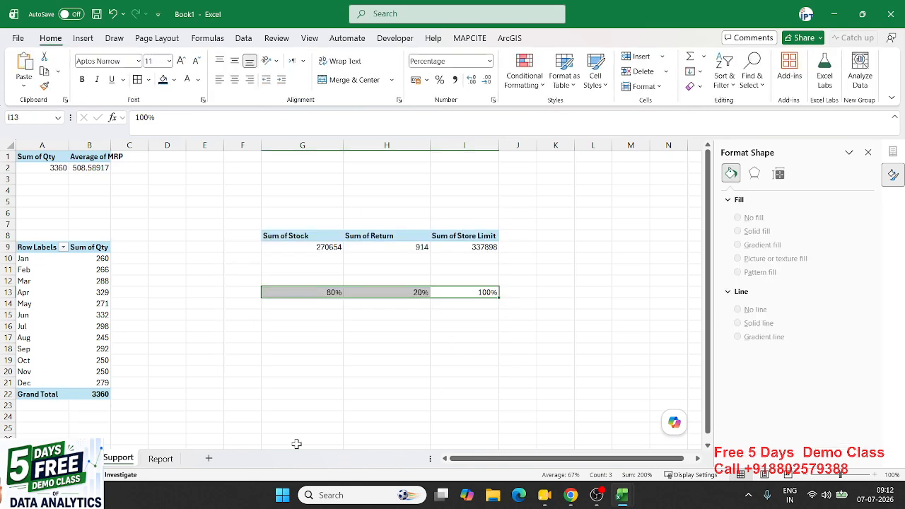
pyautogui.click(161, 460)
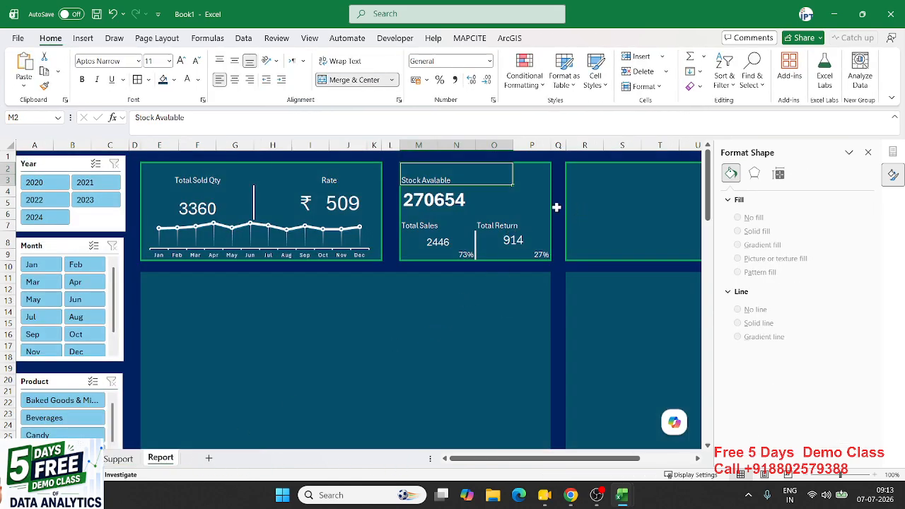
pyautogui.click(504, 282)
pyautogui.hotkey('ctrl', 'v')
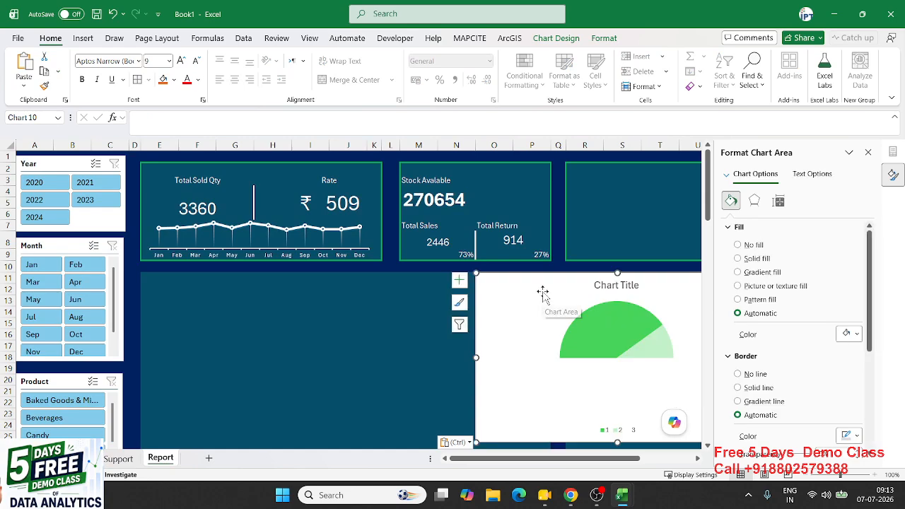
pyautogui.moveTo(543, 292); pyautogui.dragTo(388, 251)
# Set the chart area to no fill and hide the chart's legend and title
pyautogui.click(747, 248)
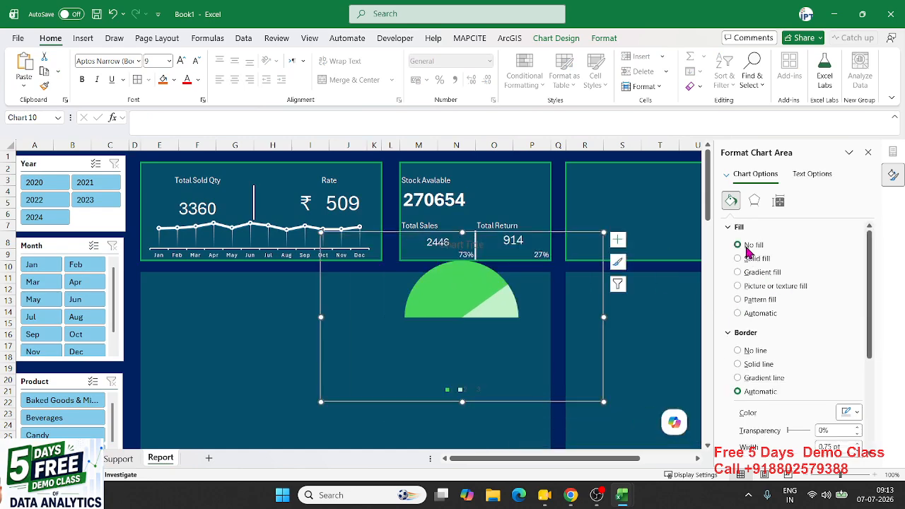
pyautogui.click(617, 240)
pyautogui.click(644, 278)
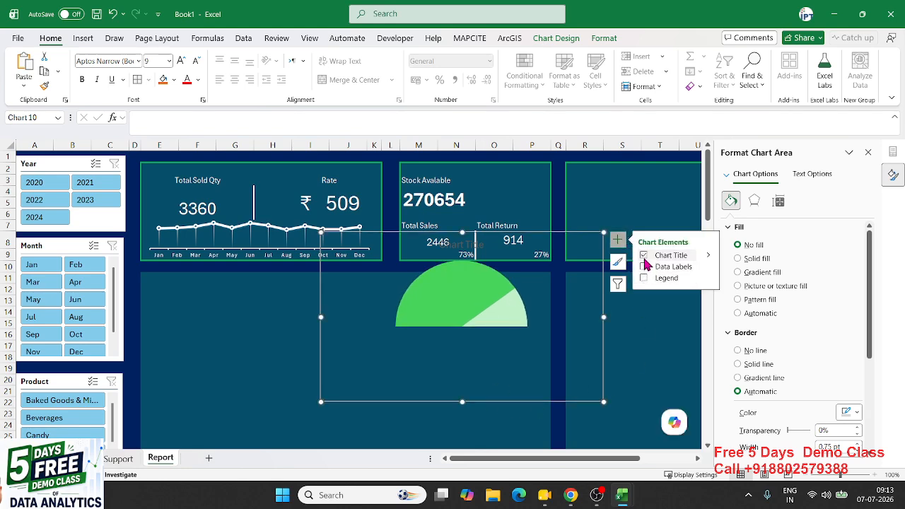
pyautogui.click(644, 256)
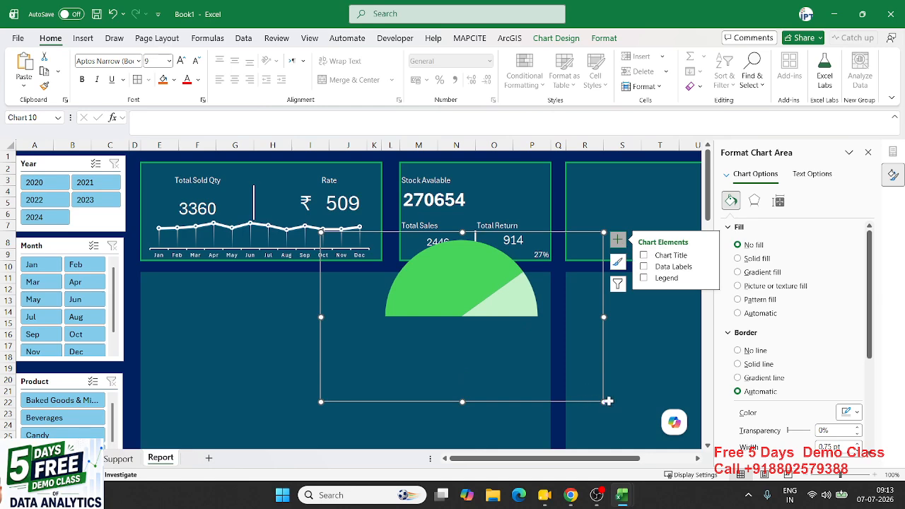
# Shrink the half-pie chart on the Report sheet and enlarge its plot area to fill the chart frame's full height
pyautogui.moveTo(603, 401); pyautogui.dragTo(496, 330)
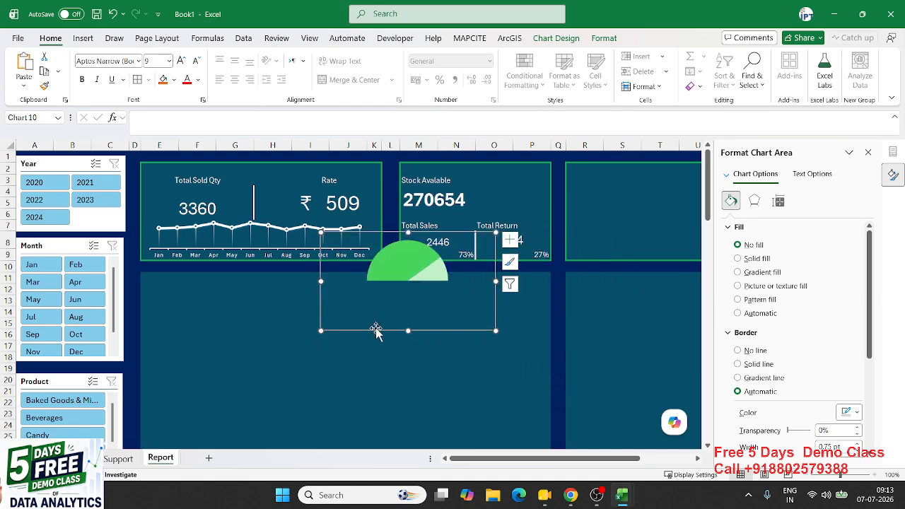
pyautogui.click(403, 301)
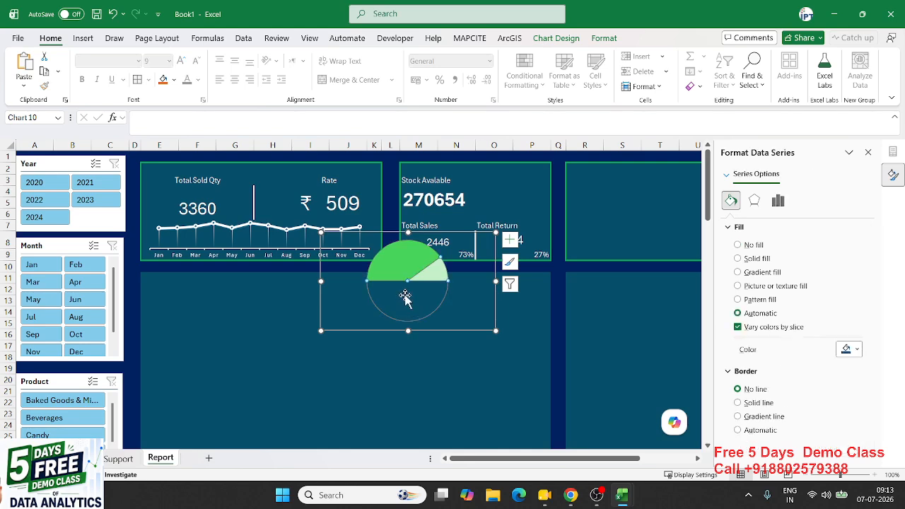
pyautogui.click(378, 245)
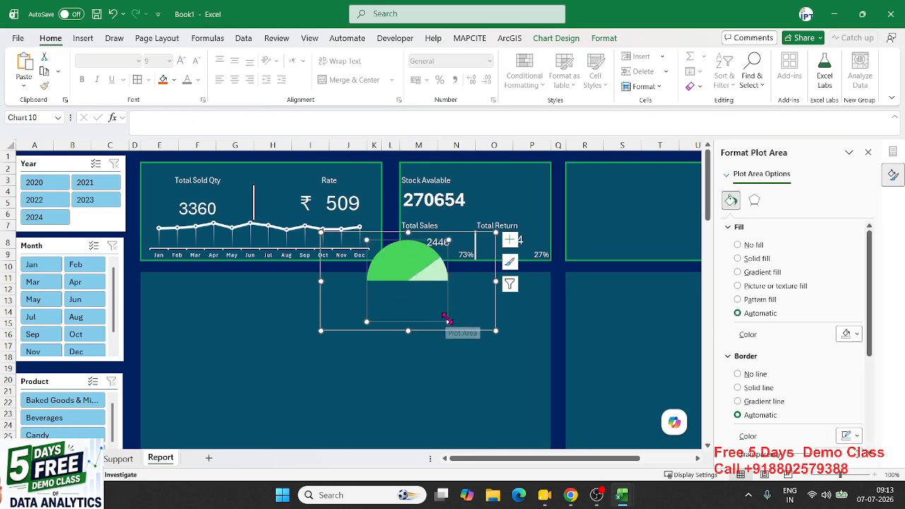
pyautogui.moveTo(448, 321); pyautogui.dragTo(460, 330)
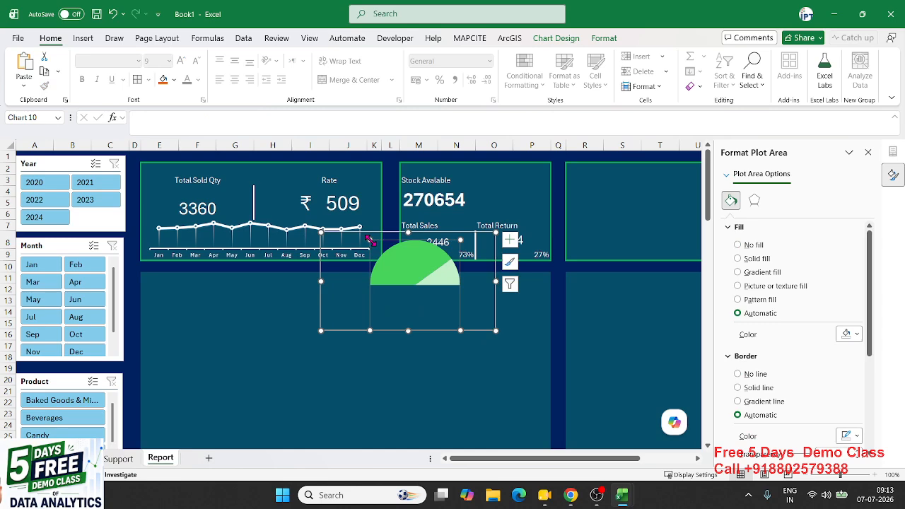
pyautogui.moveTo(370, 241); pyautogui.dragTo(352, 231)
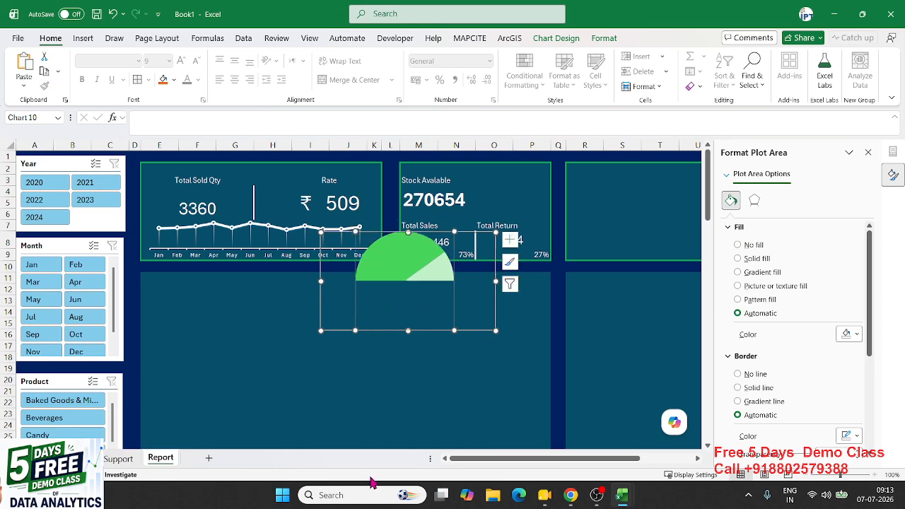
# Move the half-pie chart into the upper part of the stock card beside the 270654 figure and shrink it to fit
pyautogui.moveTo(321, 320); pyautogui.dragTo(411, 249)
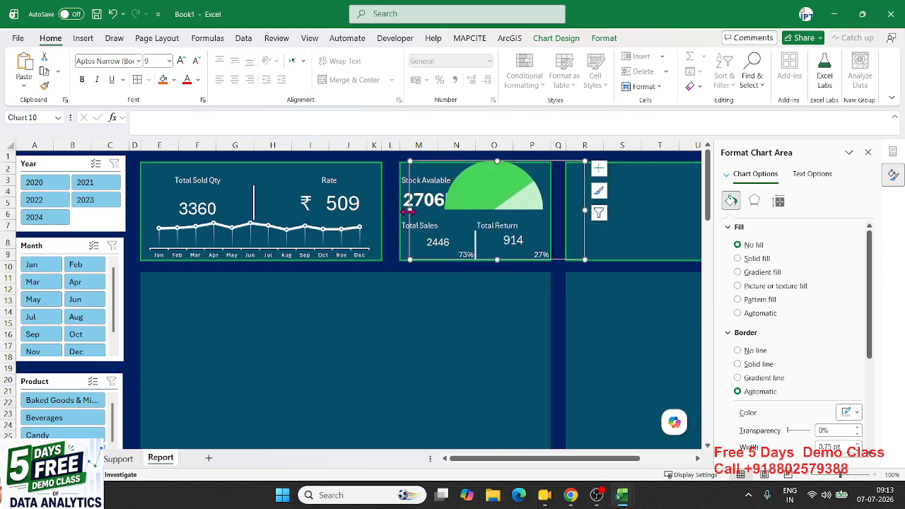
pyautogui.moveTo(408, 211); pyautogui.dragTo(439, 211)
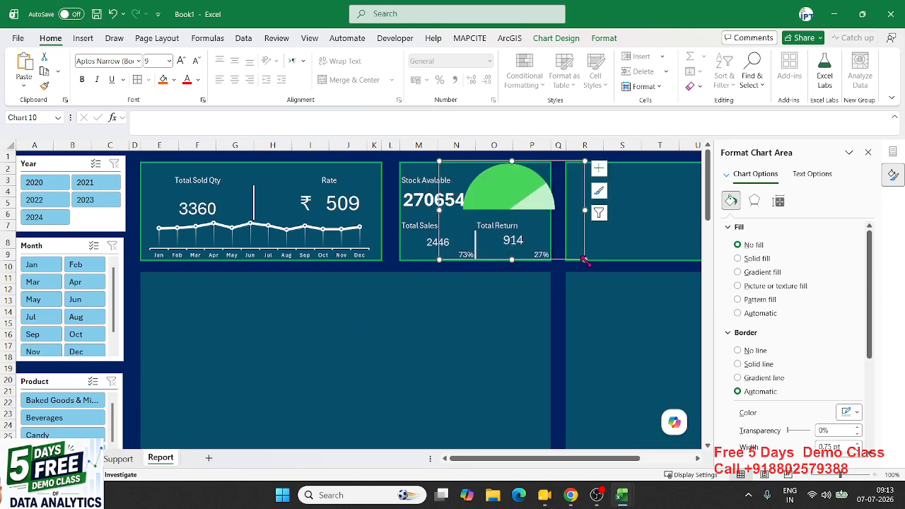
pyautogui.moveTo(583, 260); pyautogui.dragTo(575, 256)
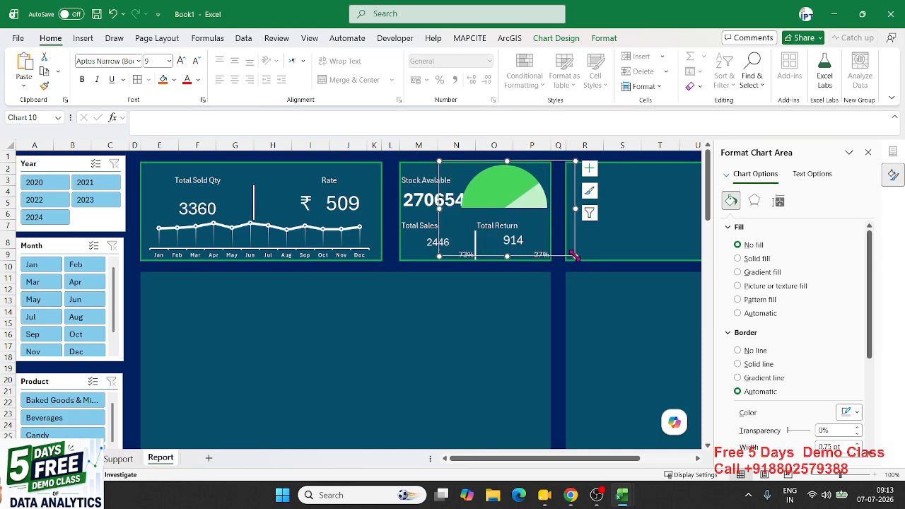
pyautogui.moveTo(439, 209); pyautogui.dragTo(447, 210)
pyautogui.moveTo(501, 256); pyautogui.dragTo(499, 254)
pyautogui.click(432, 289)
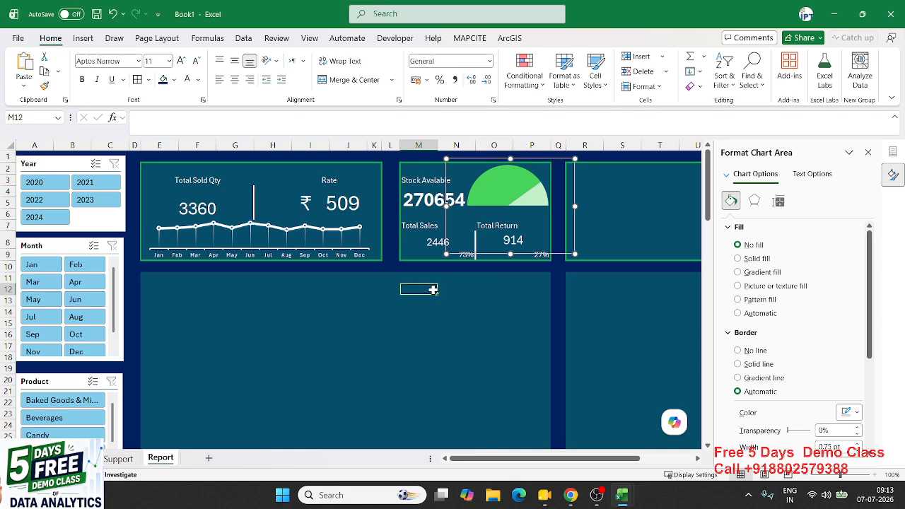
# Remove the border line from the half-pie chart's chart area
pyautogui.click(539, 254)
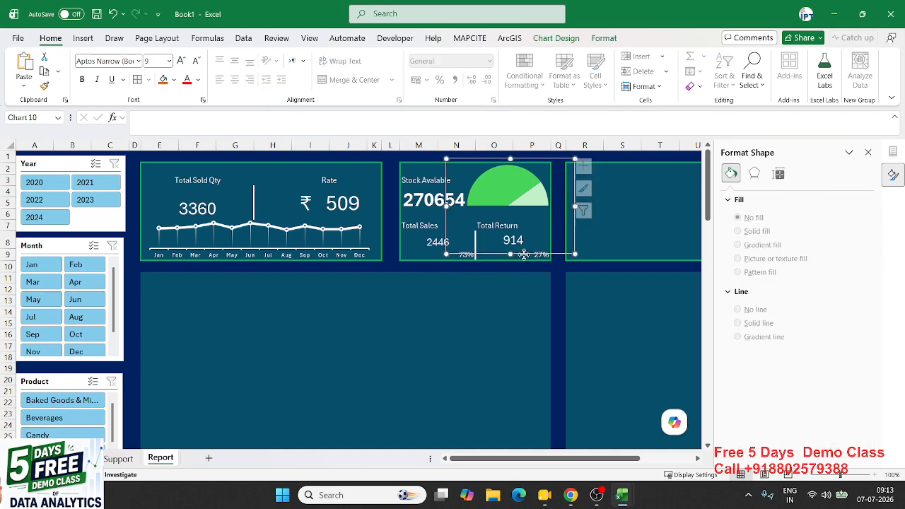
pyautogui.click(754, 351)
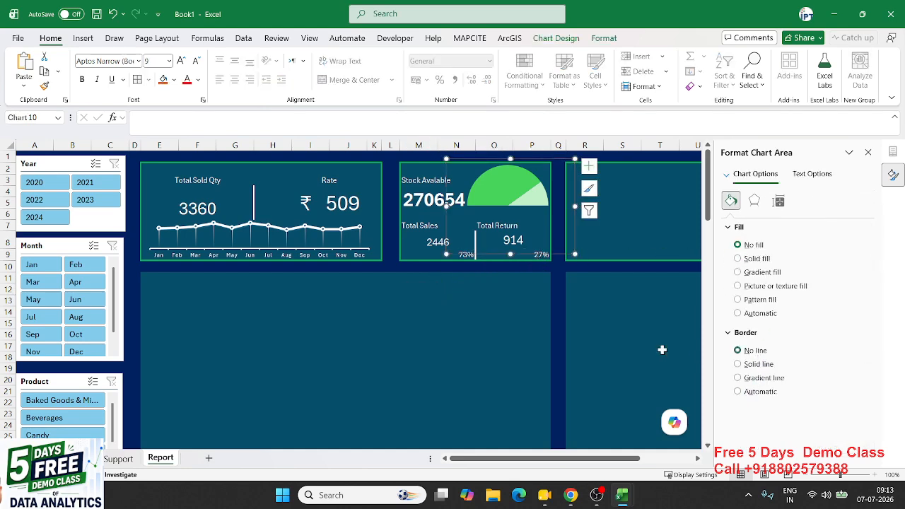
pyautogui.click(565, 328)
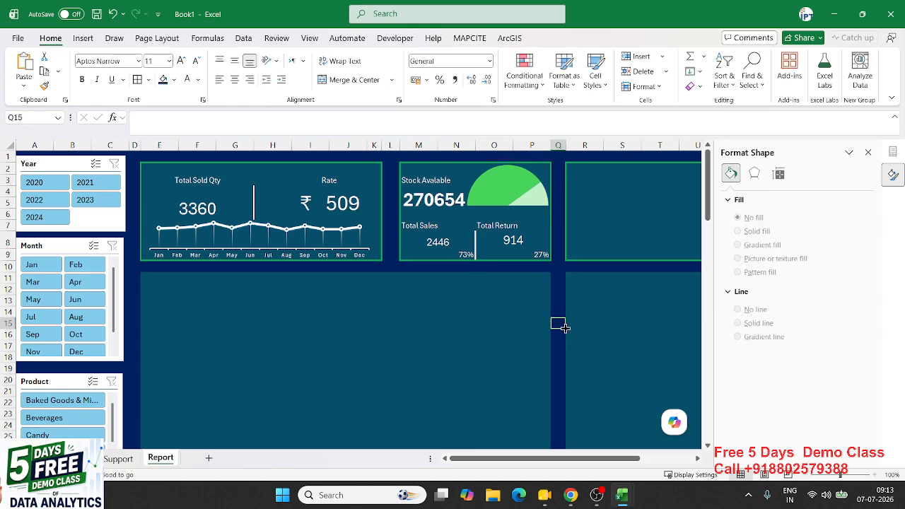
# Edit the label text in cell M2 above the stock figure and commit it
pyautogui.click(420, 182)
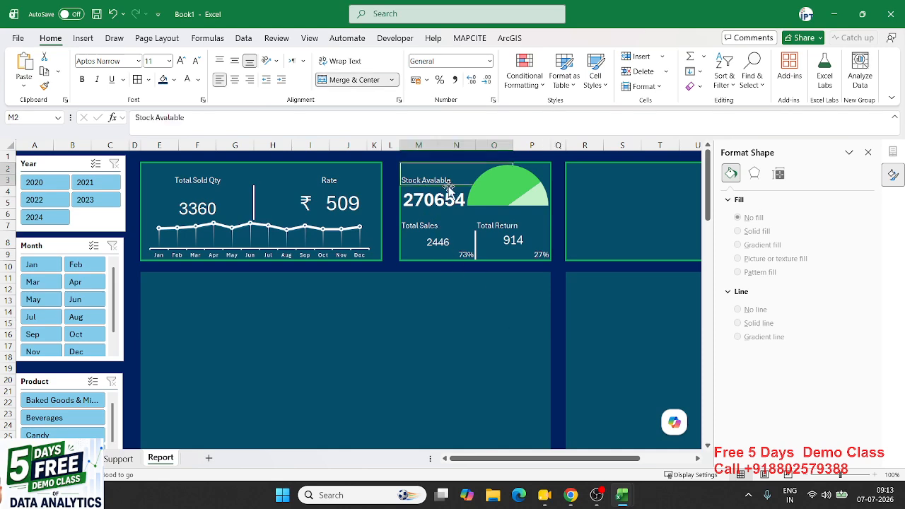
pyautogui.doubleClick(174, 117)
pyautogui.press('Return')
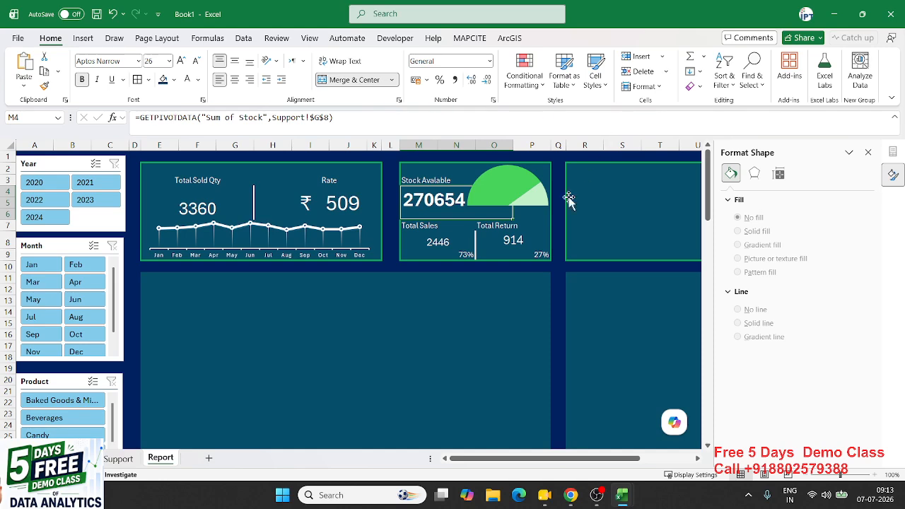
pyautogui.click(645, 229)
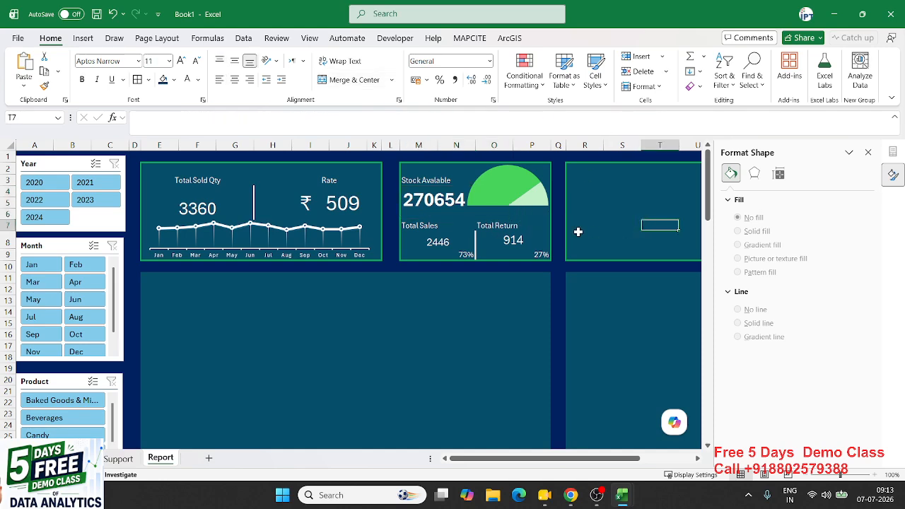
# Link cell P6 below the half-pie chart to the 80% cell with the formula =Support!G13
pyautogui.click(543, 199)
pyautogui.click(622, 215)
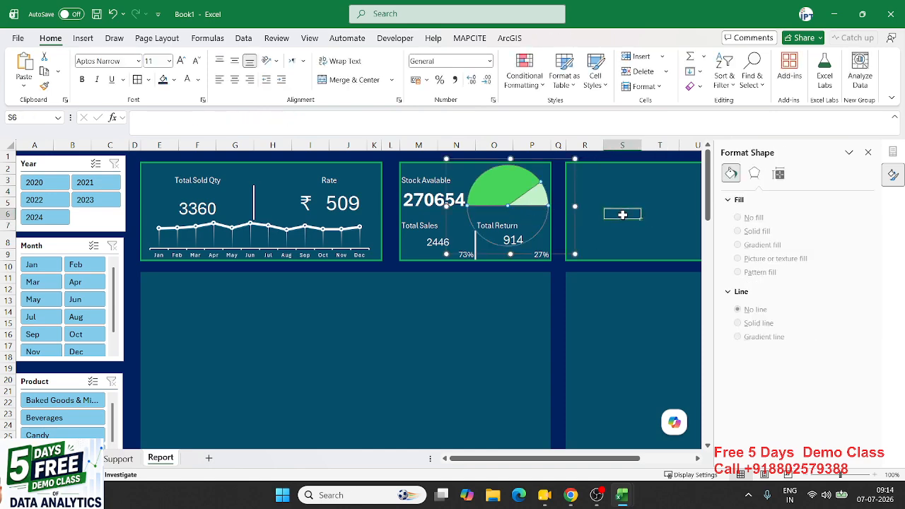
pyautogui.press('Left')
pyautogui.press('Left')
pyautogui.press('Left')
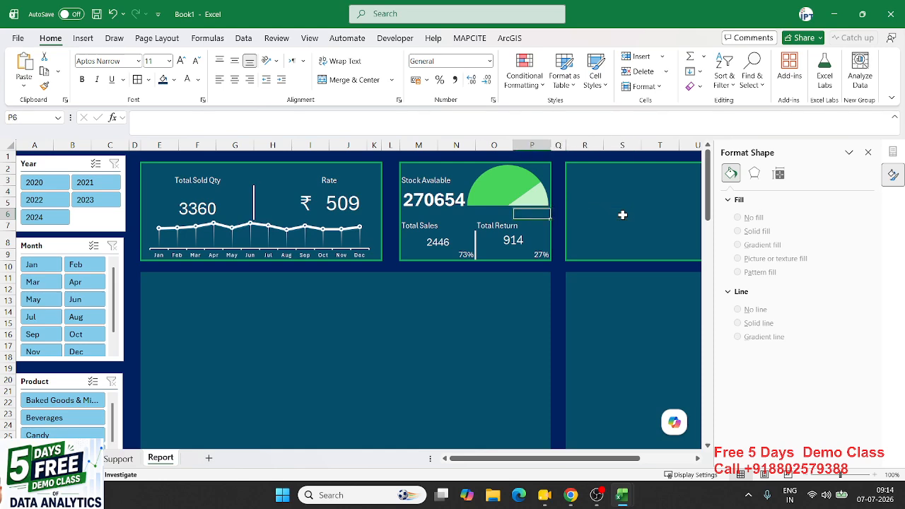
pyautogui.write('=')
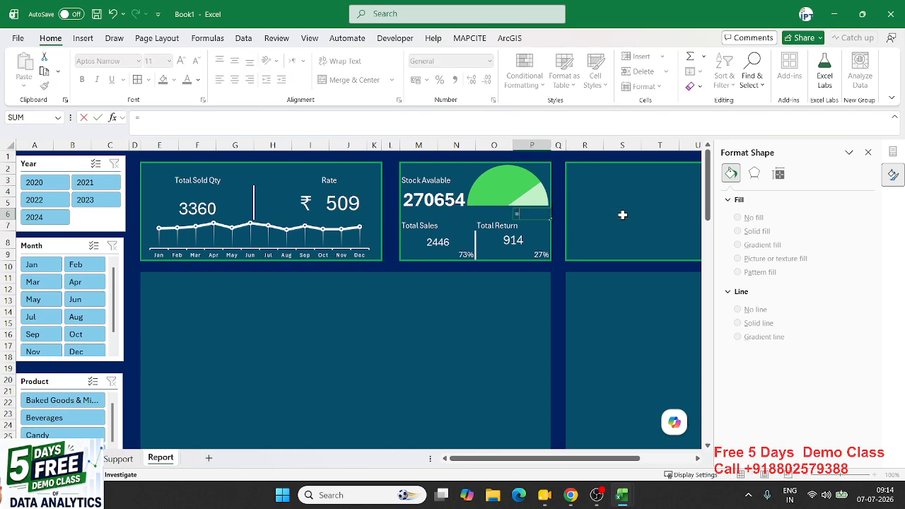
pyautogui.click(129, 461)
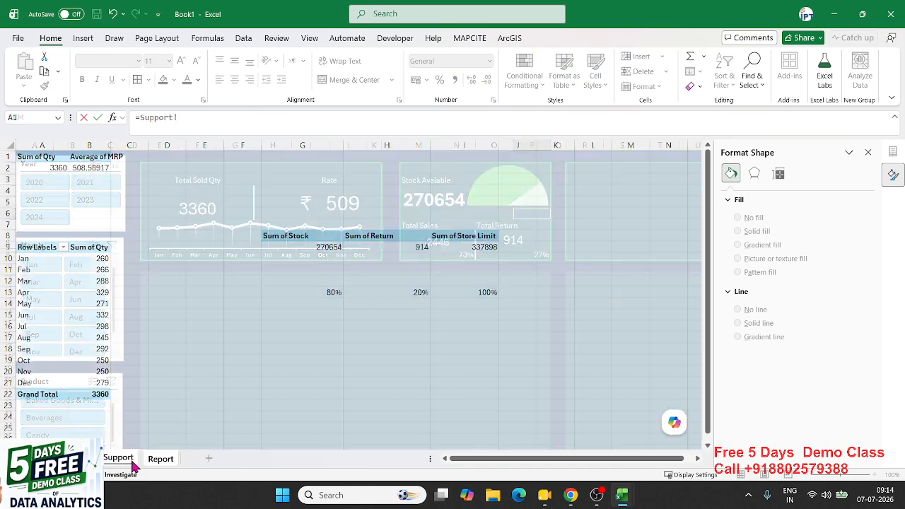
pyautogui.click(318, 294)
pyautogui.press('Return')
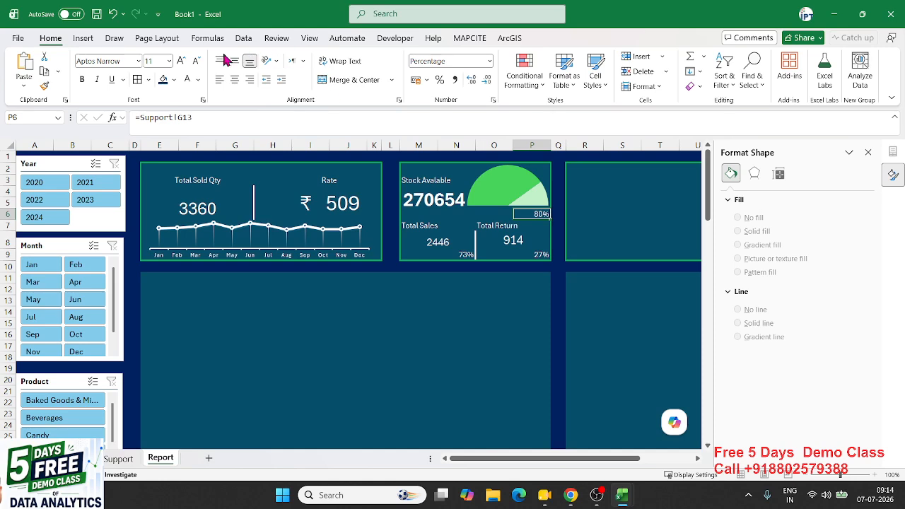
# Try a larger font size of 14 on the 80% cell below the half-pie chart
pyautogui.click(181, 61)
pyautogui.click(181, 62)
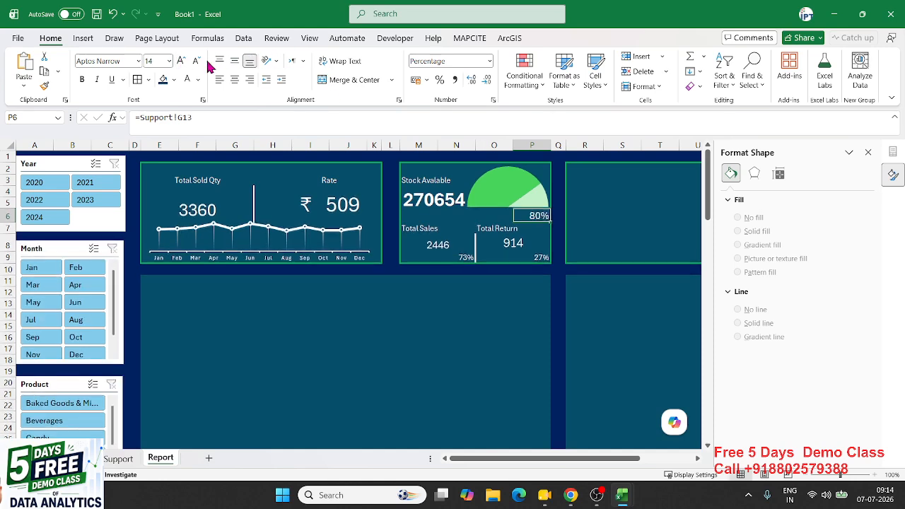
pyautogui.click(198, 61)
pyautogui.click(198, 60)
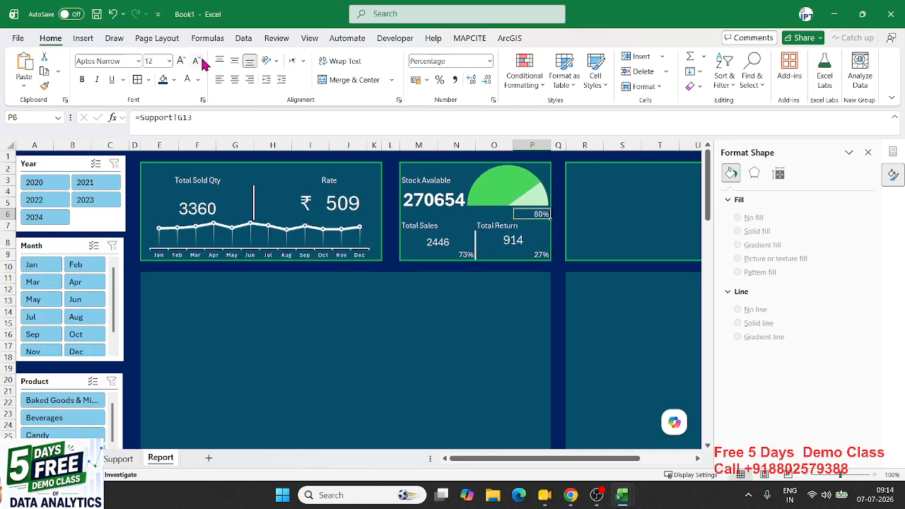
# Close the Format Shape pane and select cell U3 in the empty third card
pyautogui.click(473, 291)
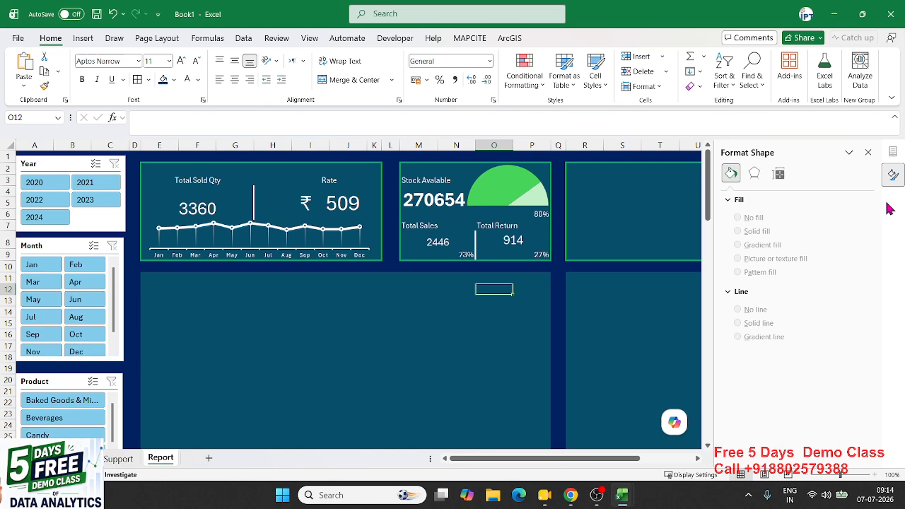
pyautogui.click(868, 151)
pyautogui.click(664, 197)
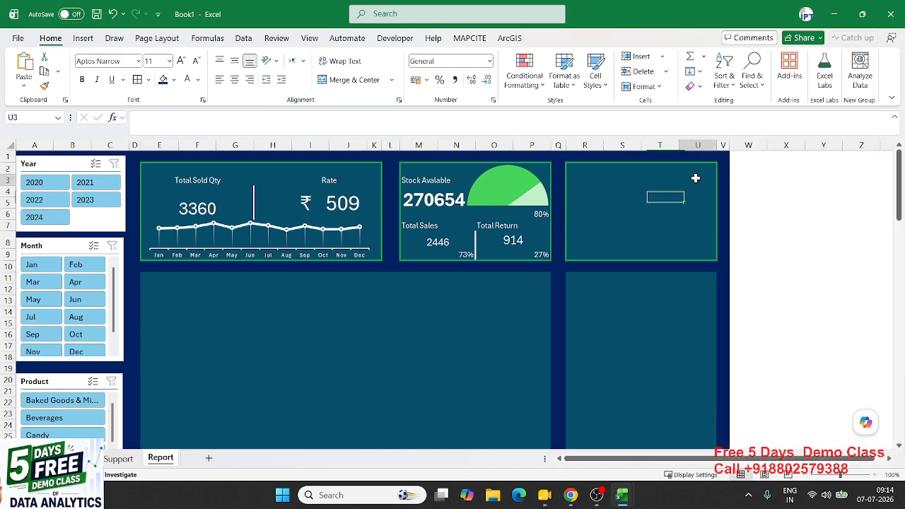
pyautogui.click(697, 179)
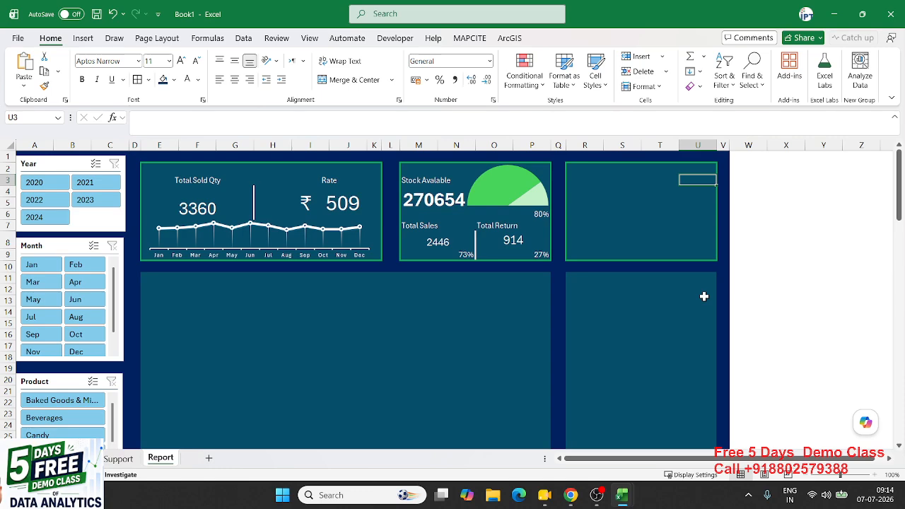
# Create a PivotTable from the Data sheet range A1:I315, placed on the existing Support sheet at cell M7
pyautogui.click(118, 459)
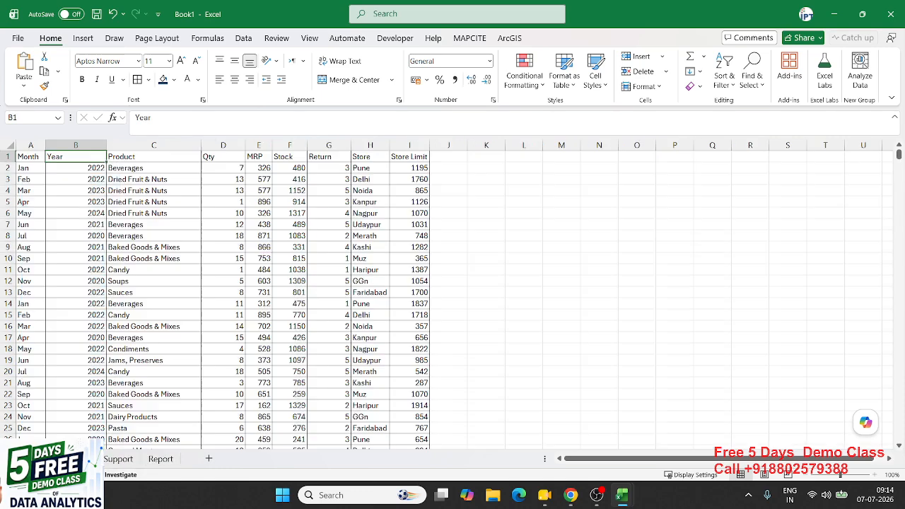
pyautogui.click(82, 38)
pyautogui.click(28, 69)
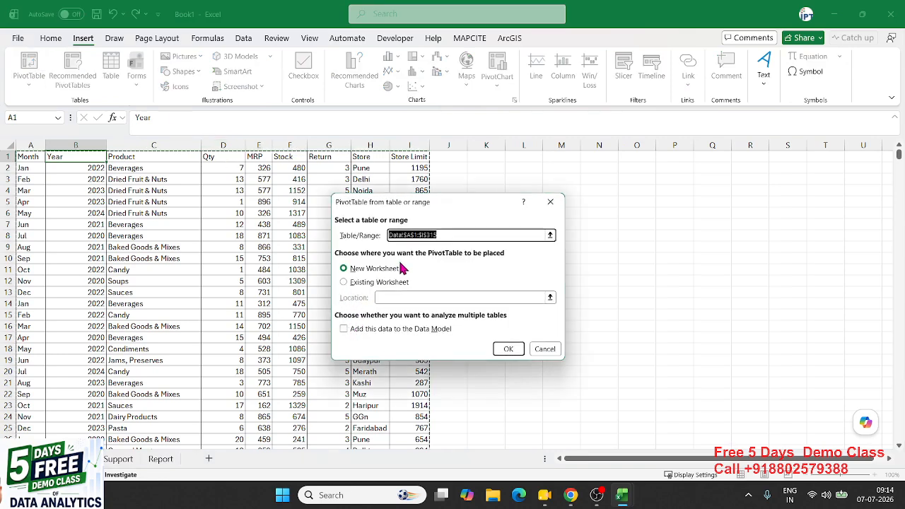
pyautogui.click(386, 298)
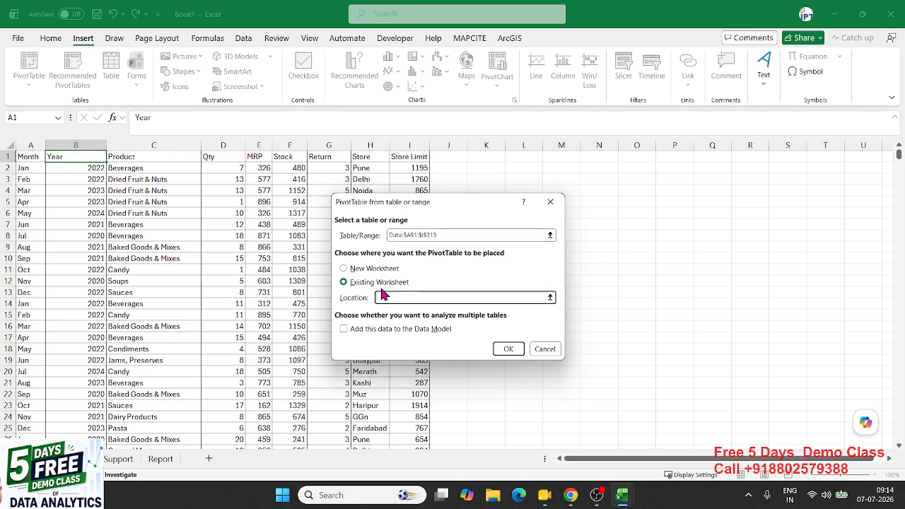
pyautogui.click(133, 459)
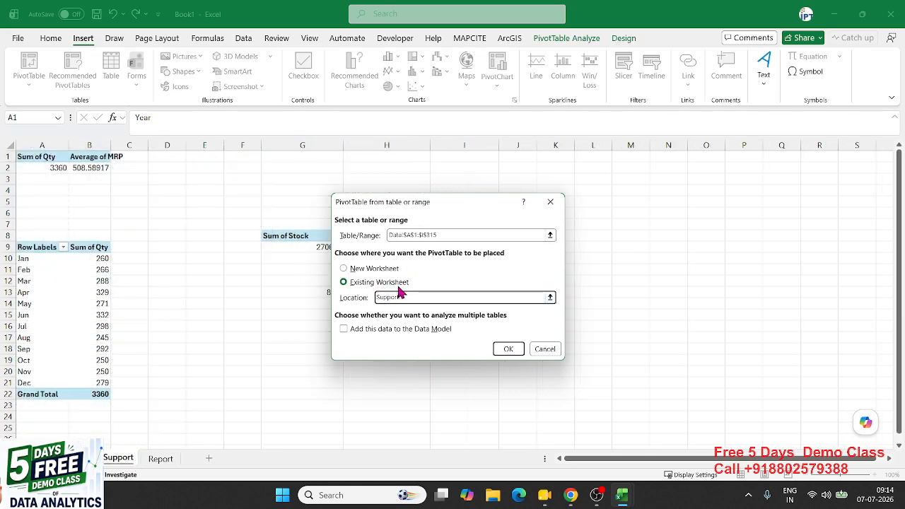
pyautogui.click(622, 225)
pyautogui.click(508, 348)
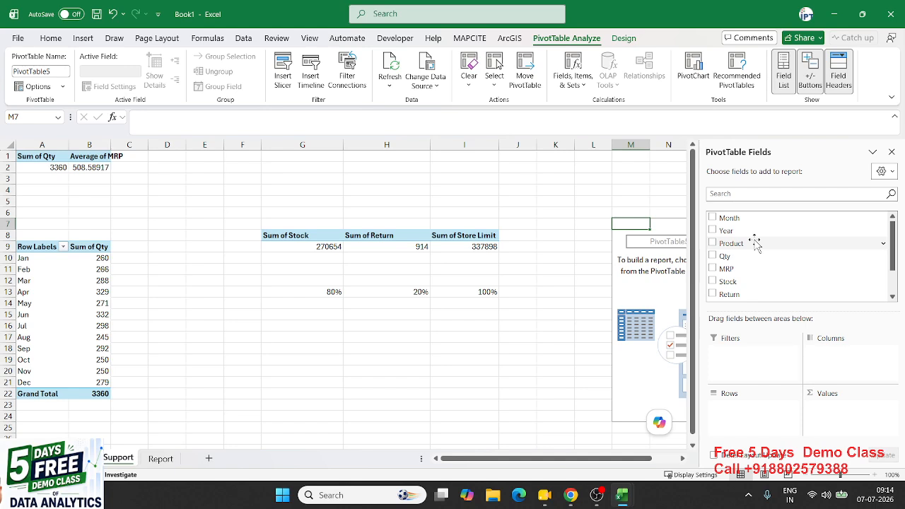
# Lay out the new PivotTable with Month as rows and the sums of Qty and Return as values
pyautogui.moveTo(755, 218); pyautogui.dragTo(754, 409)
pyautogui.moveTo(735, 256); pyautogui.dragTo(864, 420)
pyautogui.moveTo(793, 297); pyautogui.dragTo(850, 439)
pyautogui.click(640, 269)
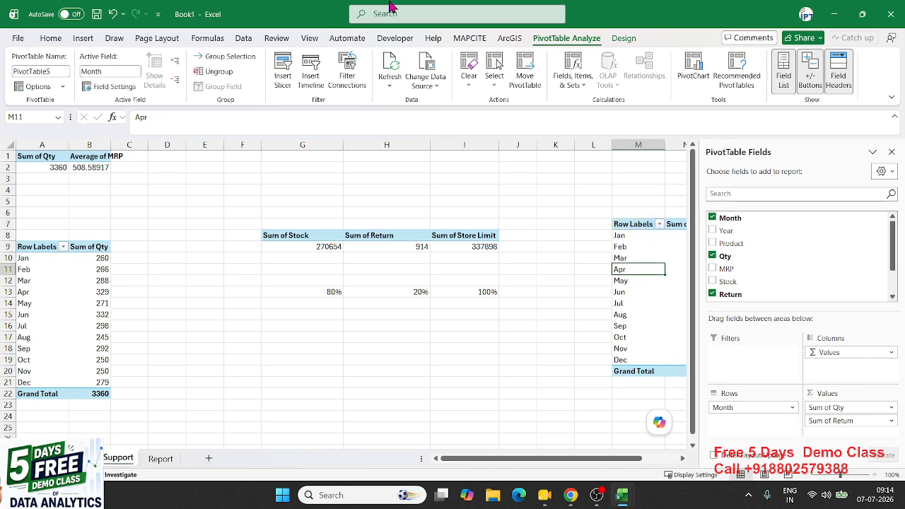
# Insert a clustered column and line combo chart from the monthly Qty and Return PivotTable
pyautogui.click(624, 39)
pyautogui.click(581, 38)
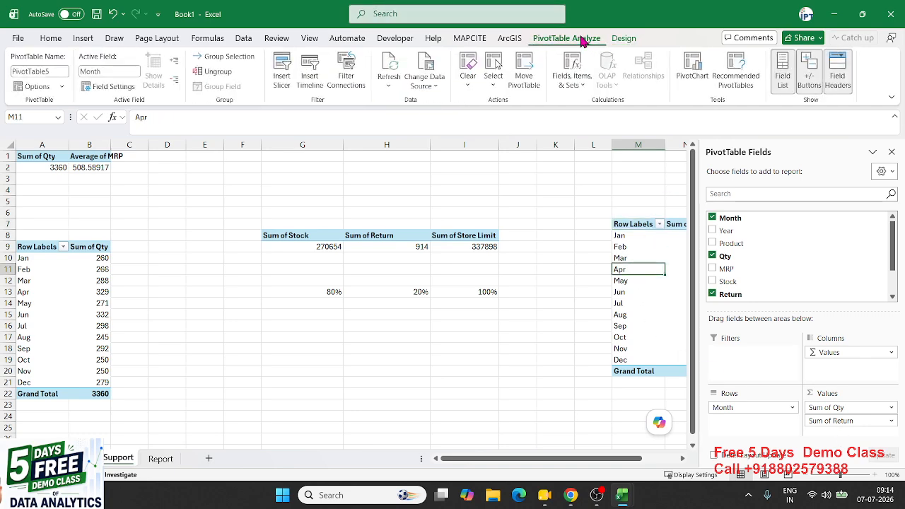
pyautogui.click(82, 39)
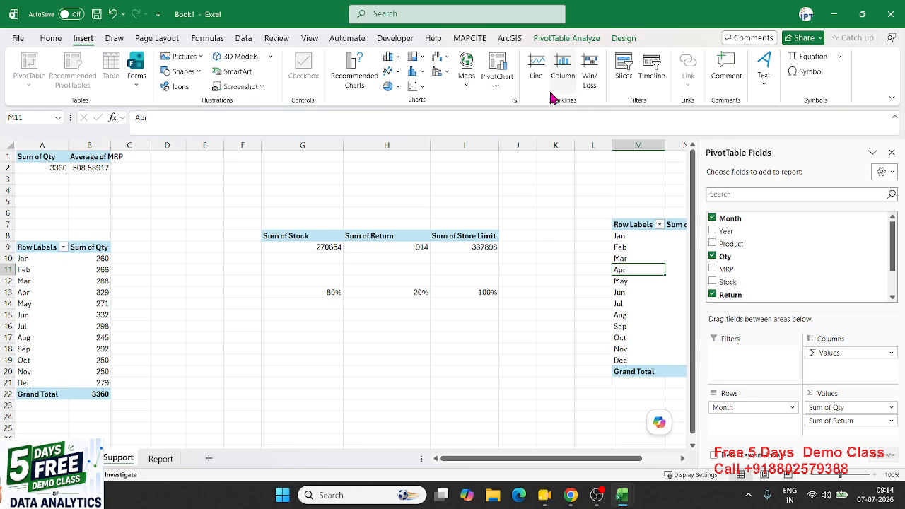
pyautogui.click(440, 72)
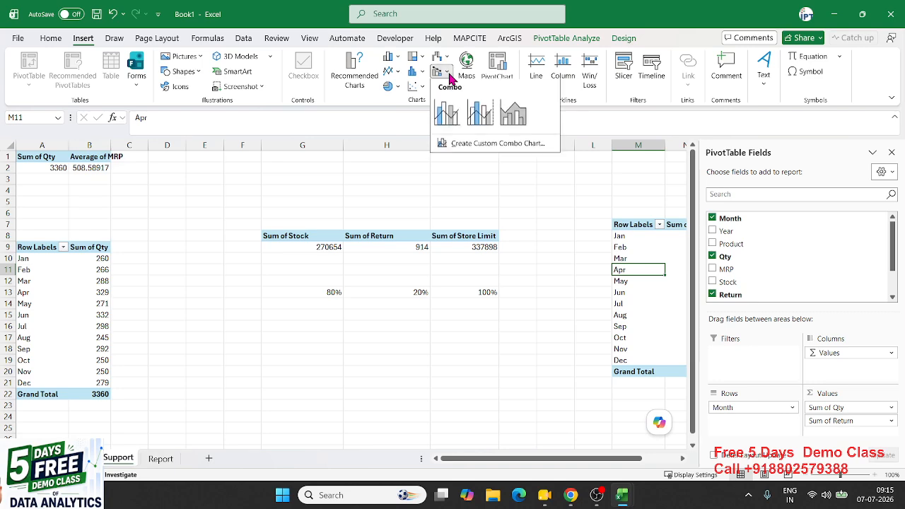
pyautogui.click(450, 116)
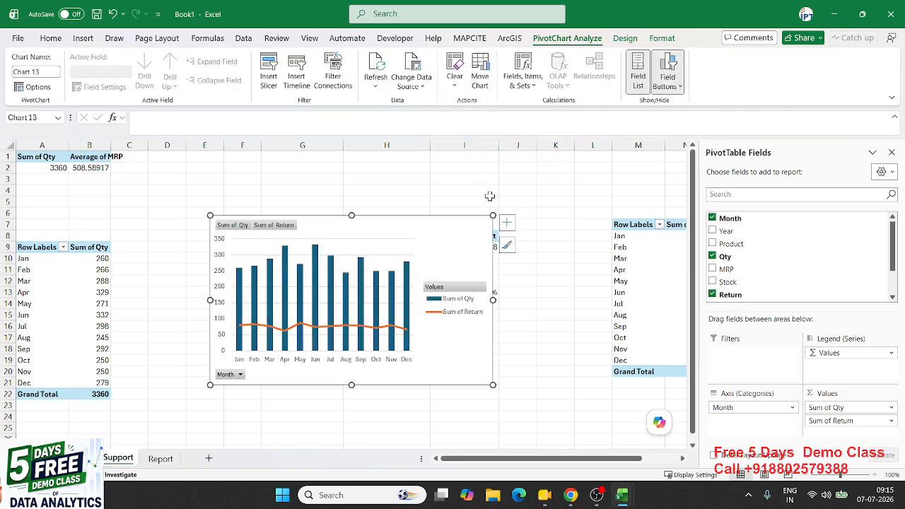
# Hide all field buttons on the combo chart and remove its gridlines and legend
pyautogui.rightClick(275, 227)
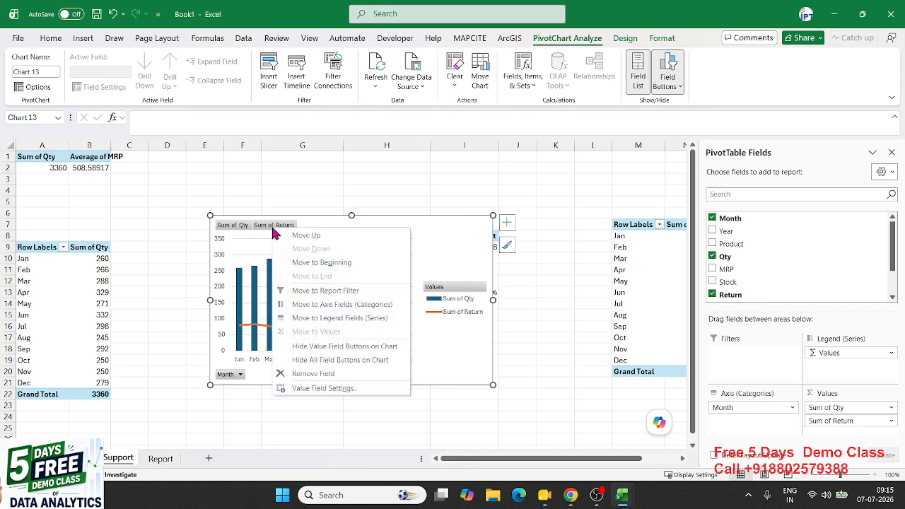
pyautogui.click(311, 358)
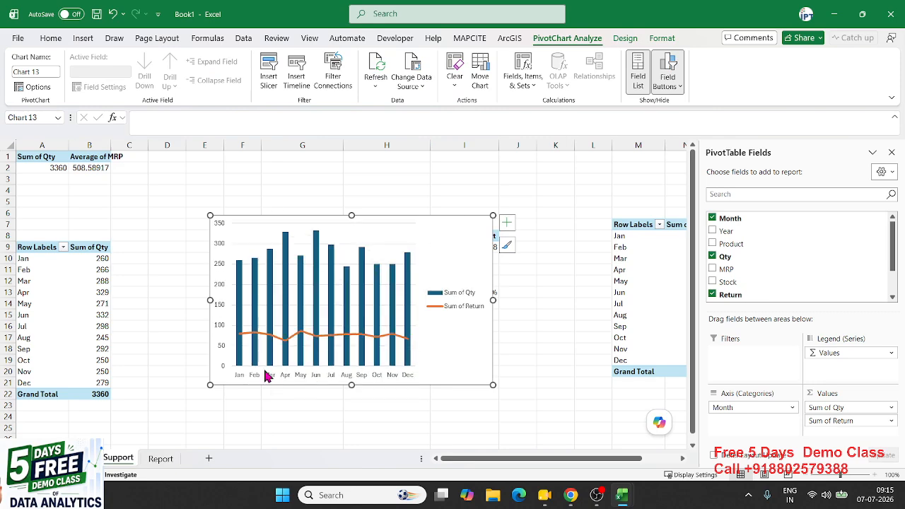
pyautogui.click(506, 223)
pyautogui.click(534, 307)
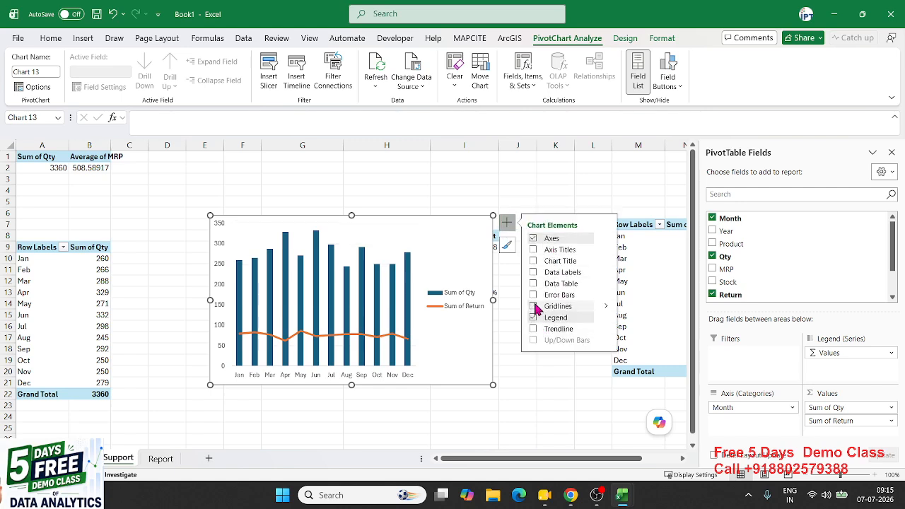
pyautogui.click(534, 318)
pyautogui.click(541, 251)
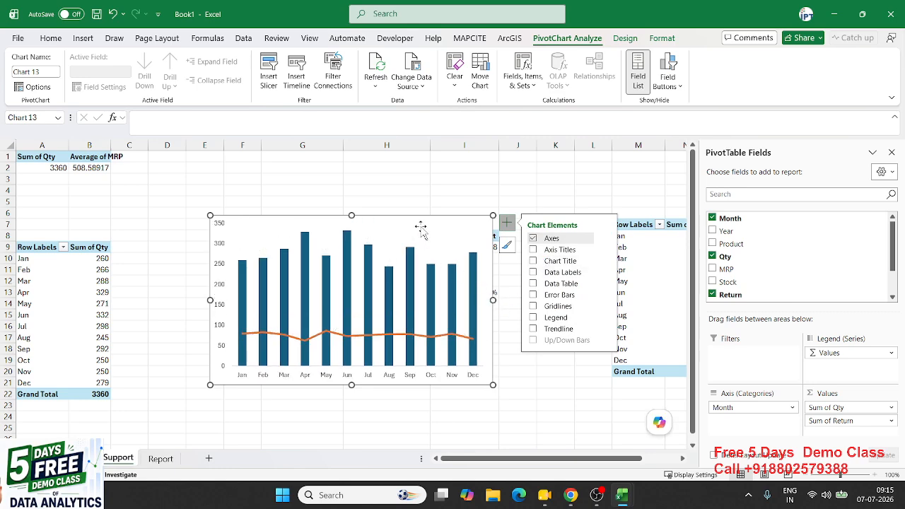
# Move the combo chart from the Support sheet to the Report sheet by cutting and pasting it
pyautogui.press('Delete')
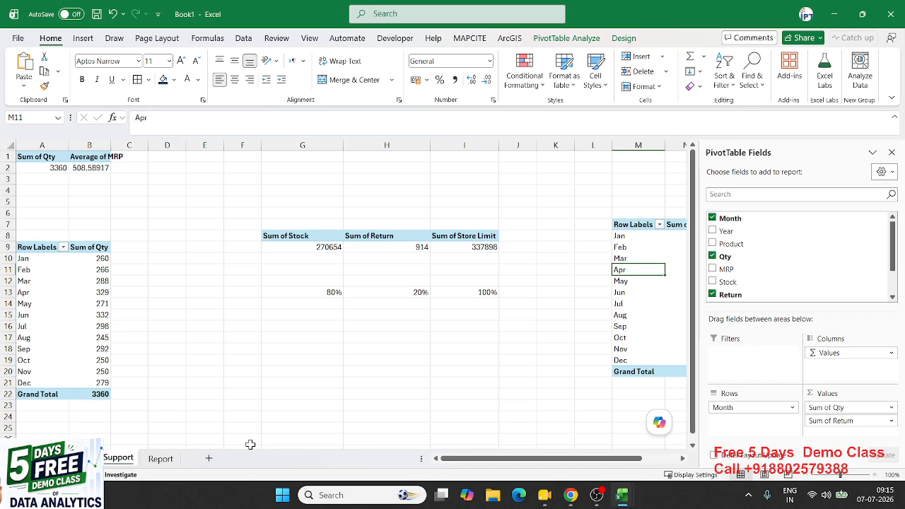
pyautogui.click(177, 459)
pyautogui.hotkey('ctrl', 'v')
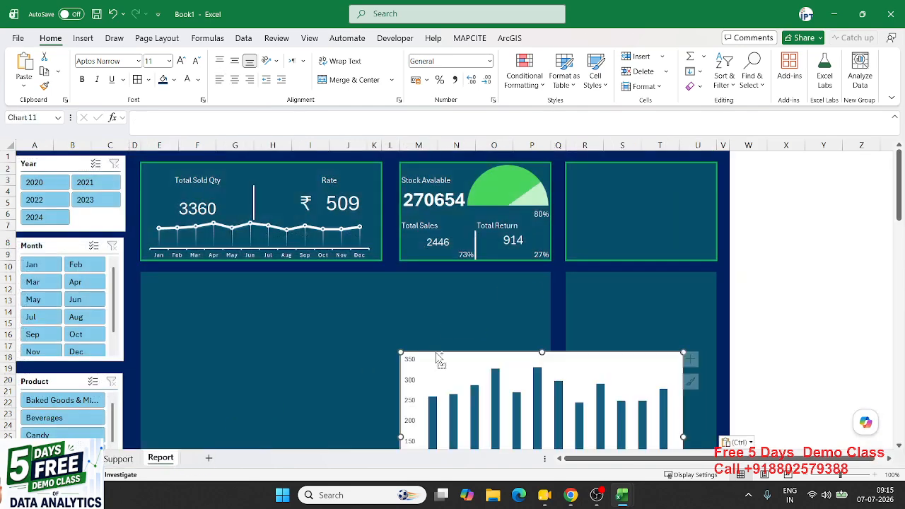
# Shift the pasted combo chart up beneath the top cards and shrink it to roughly card size
pyautogui.moveTo(440, 348); pyautogui.dragTo(335, 238)
pyautogui.click(515, 347)
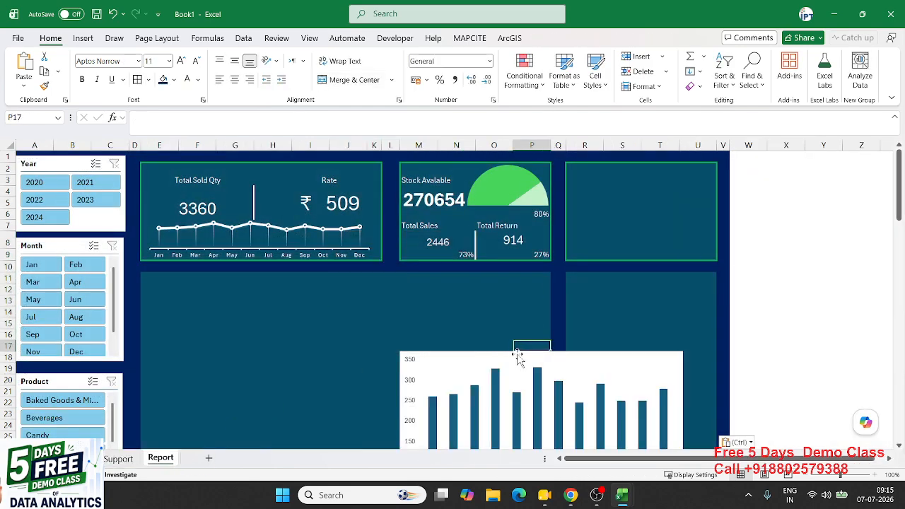
pyautogui.click(517, 353)
pyautogui.moveTo(516, 353); pyautogui.dragTo(381, 250)
pyautogui.moveTo(556, 423); pyautogui.dragTo(473, 340)
# Set the combo chart's plot area and chart area to no fill with no border line
pyautogui.rightClick(456, 260)
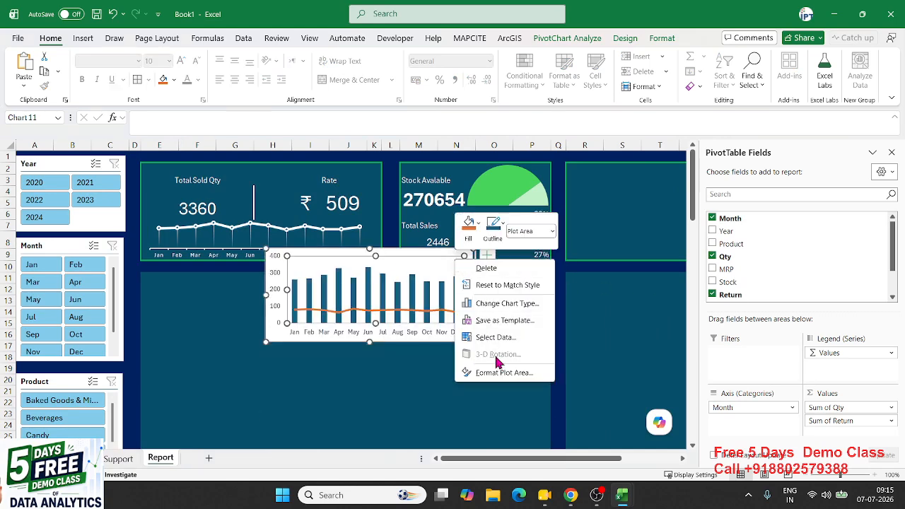
pyautogui.click(497, 371)
pyautogui.click(753, 246)
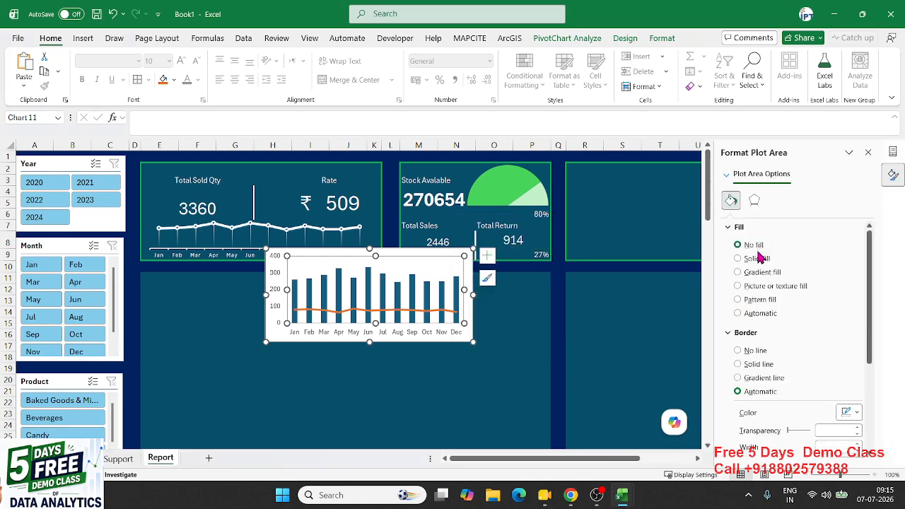
pyautogui.click(747, 351)
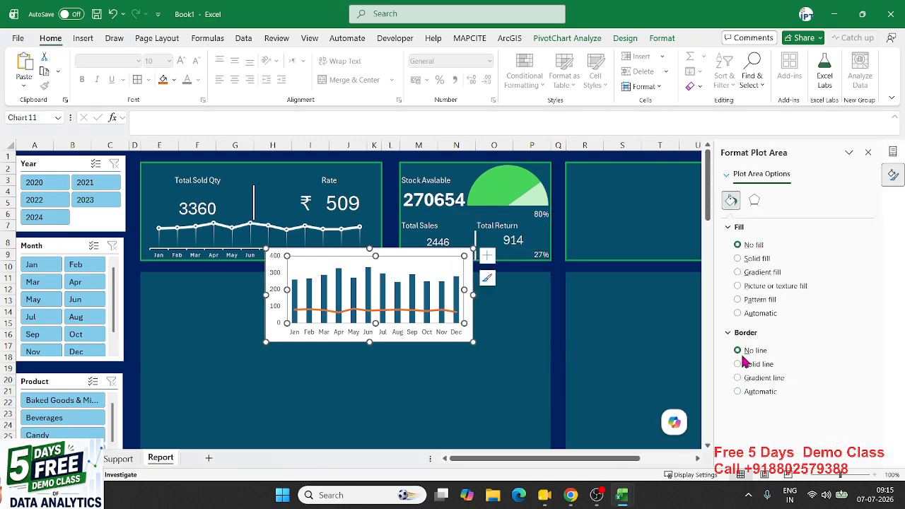
pyautogui.click(454, 344)
pyautogui.click(753, 244)
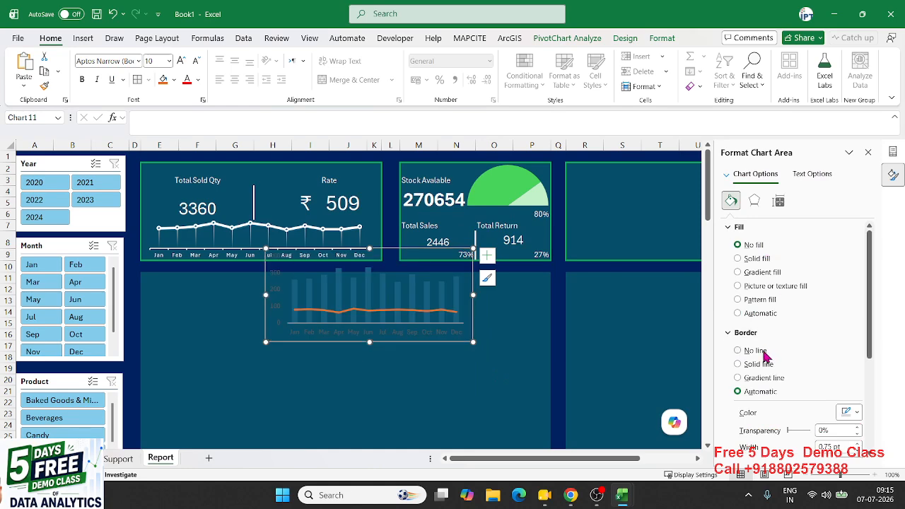
pyautogui.click(764, 353)
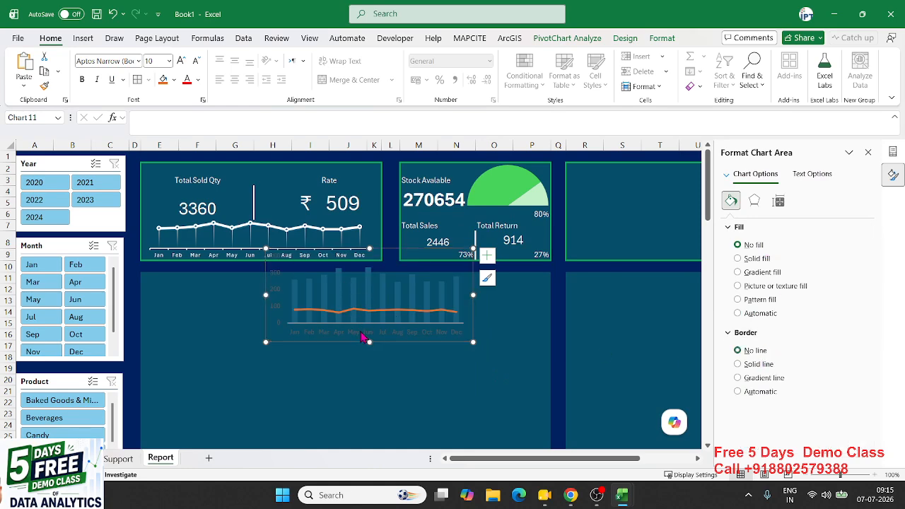
# Colour the month labels and the value axis labels of the combo chart white
pyautogui.click(361, 333)
pyautogui.click(198, 80)
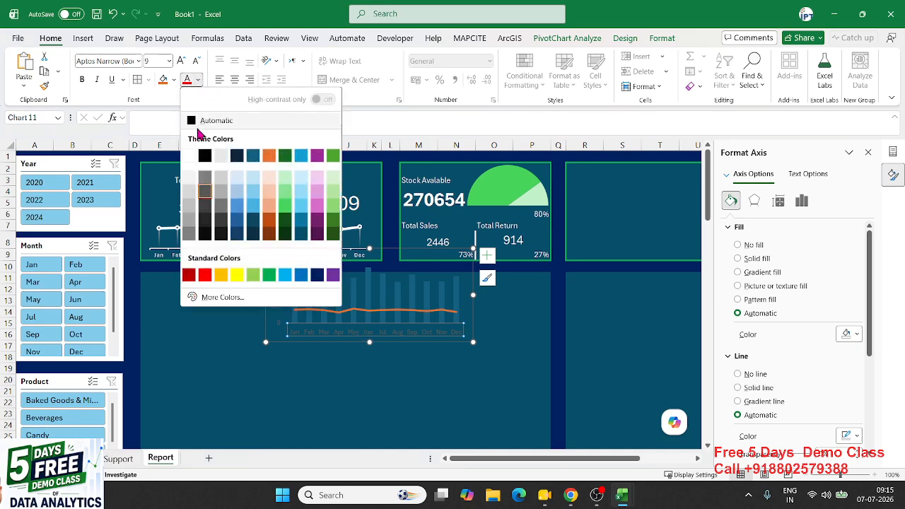
pyautogui.click(194, 159)
pyautogui.click(275, 278)
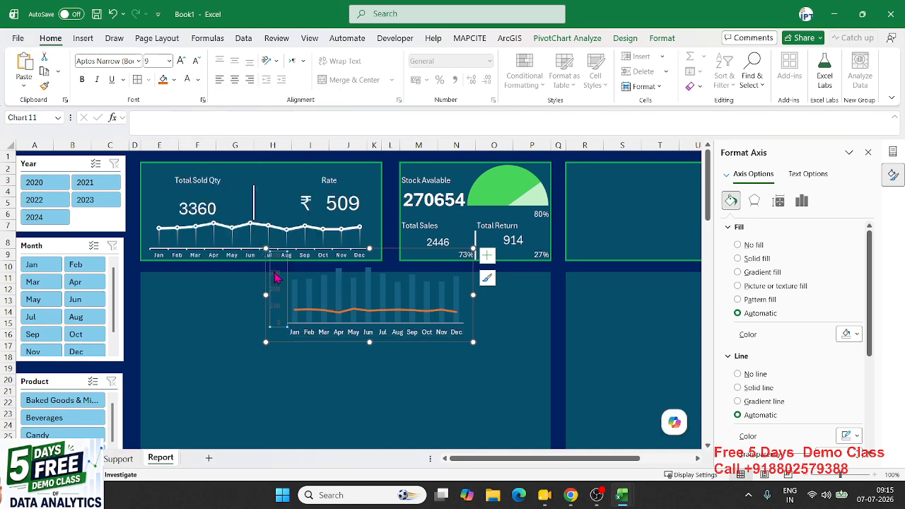
pyautogui.click(188, 79)
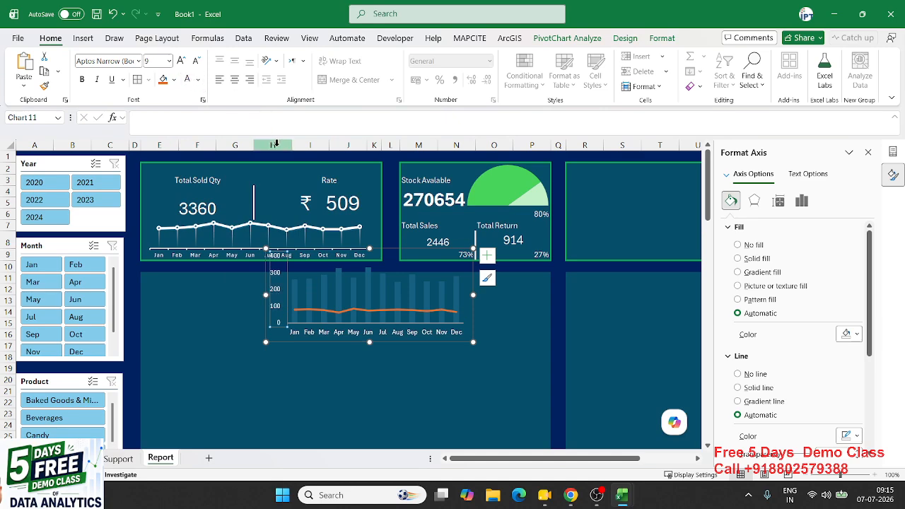
# Fill the Sum of Qty columns, trying red first and settling on the standard light green
pyautogui.click(338, 278)
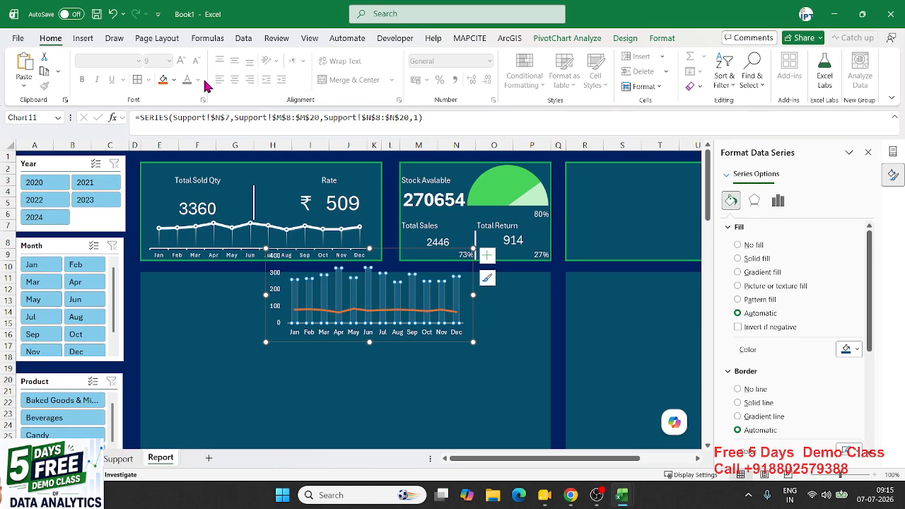
pyautogui.click(173, 80)
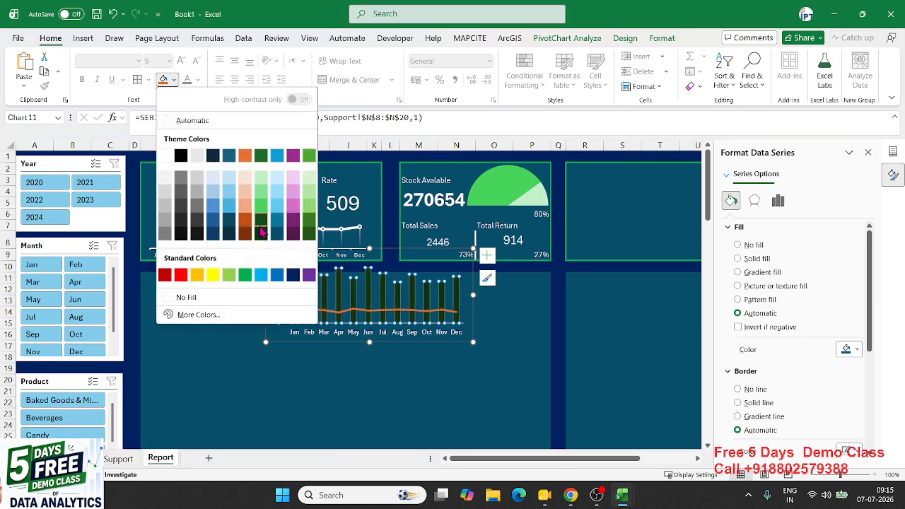
pyautogui.click(181, 274)
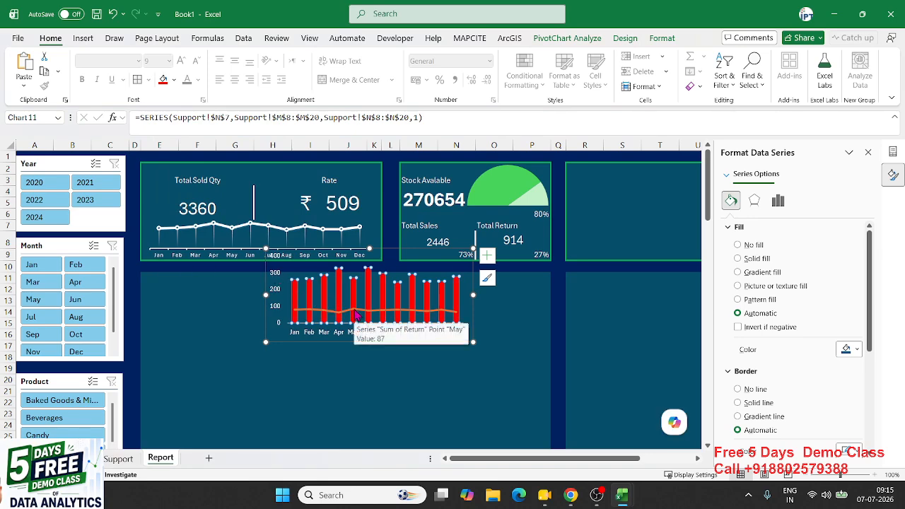
pyautogui.click(173, 79)
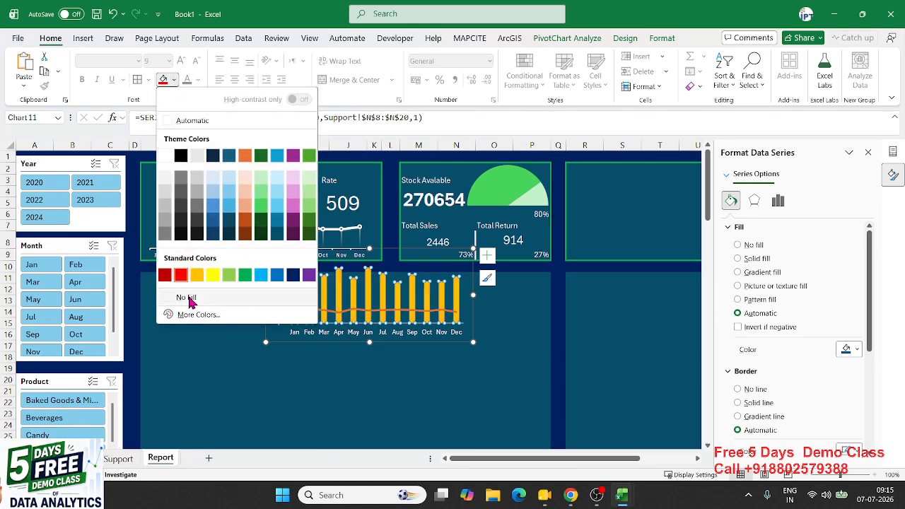
pyautogui.click(229, 274)
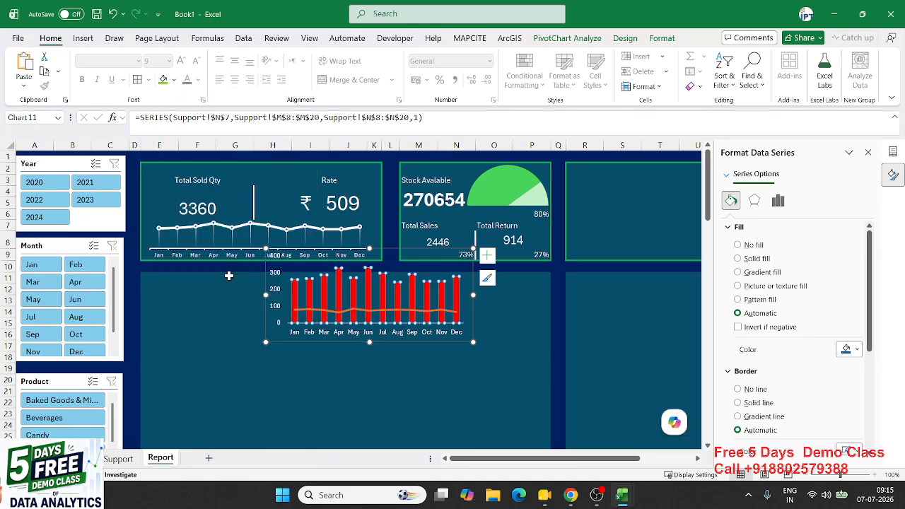
# Apply a red fill to the Sum of Return line series and close the formatting pane
pyautogui.click(342, 316)
pyautogui.click(346, 312)
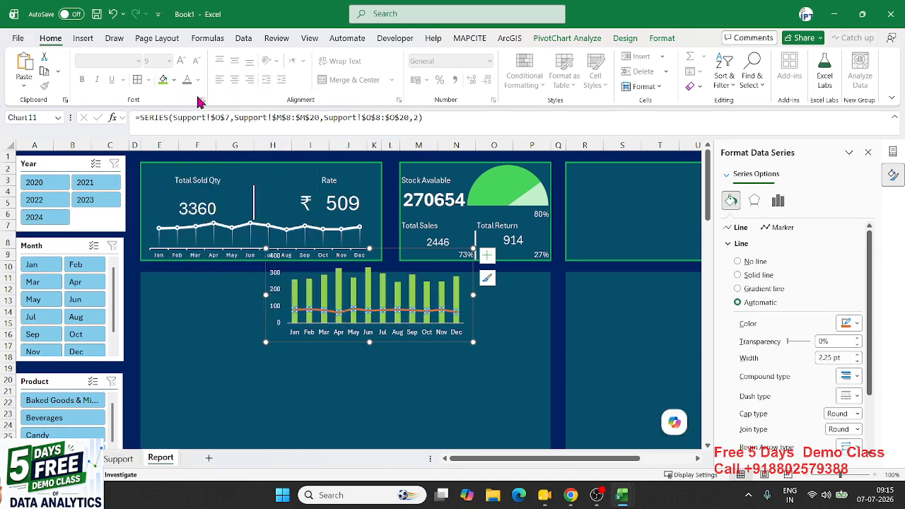
pyautogui.click(173, 79)
pyautogui.click(181, 275)
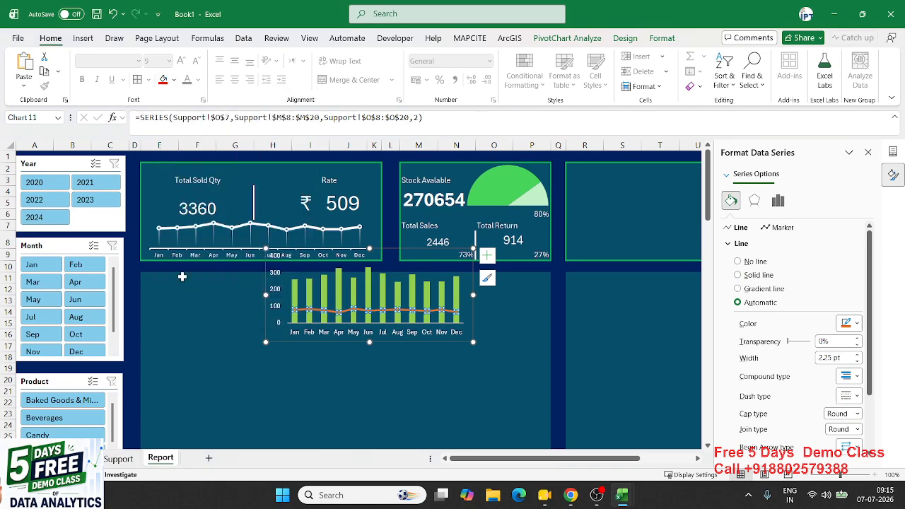
pyautogui.click(267, 338)
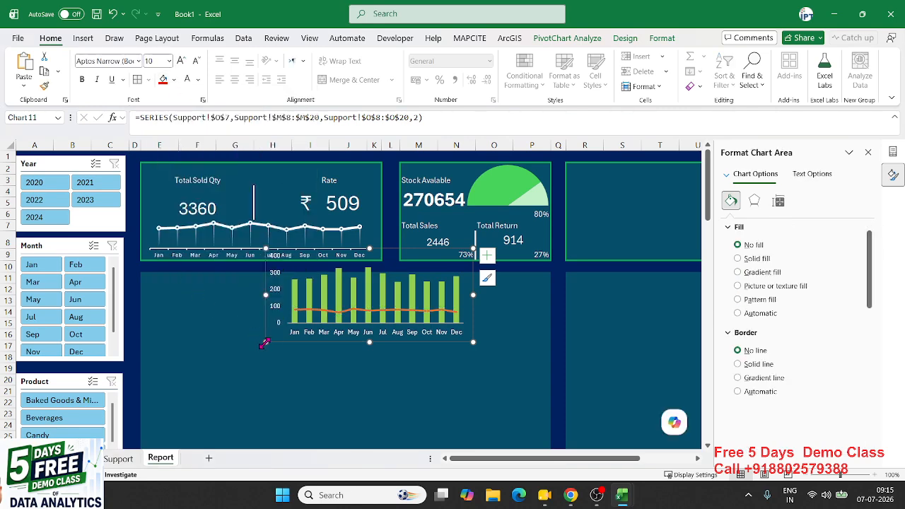
pyautogui.click(868, 152)
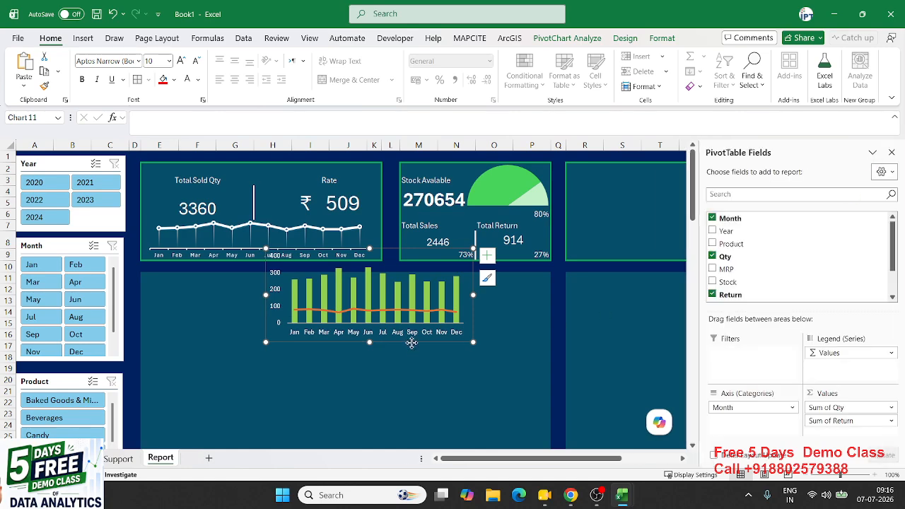
# Move the combo chart onto the empty third card and narrow it to start at the card's left edge
pyautogui.moveTo(411, 343); pyautogui.dragTo(665, 257)
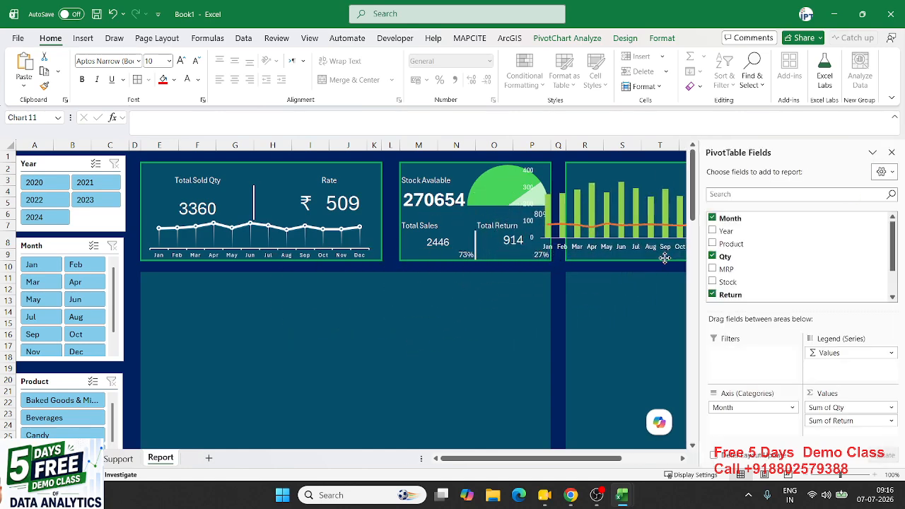
pyautogui.click(892, 152)
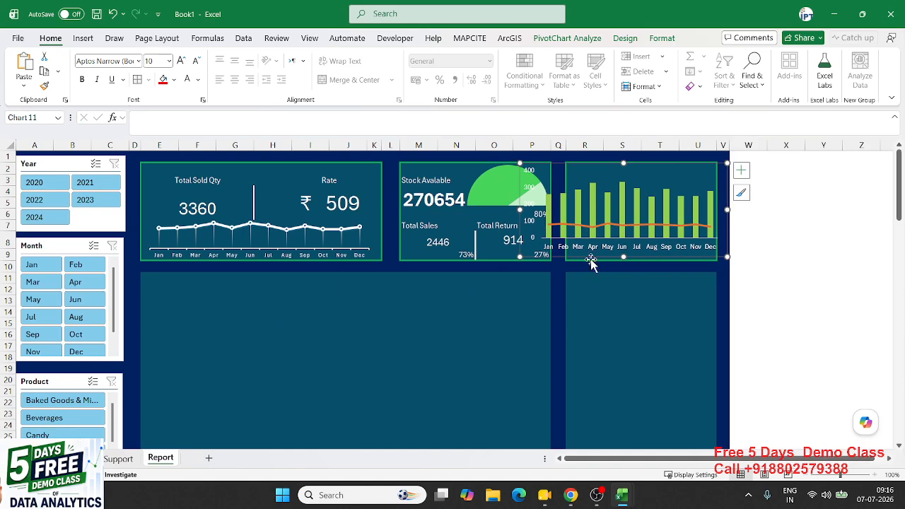
pyautogui.moveTo(563, 257); pyautogui.dragTo(568, 257)
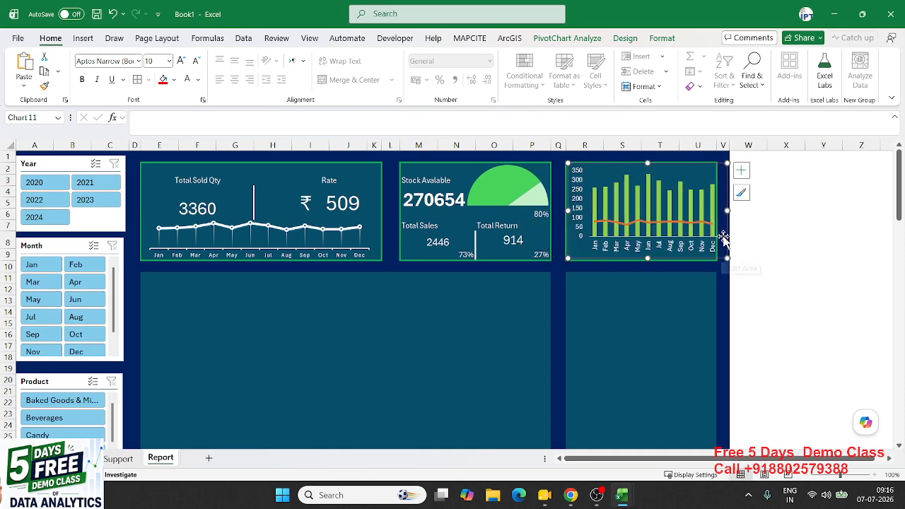
# Widen columns S, T and U so the third card and its chart become broader
pyautogui.click(750, 266)
pyautogui.moveTo(678, 145); pyautogui.dragTo(701, 145)
pyautogui.moveTo(641, 145); pyautogui.dragTo(658, 145)
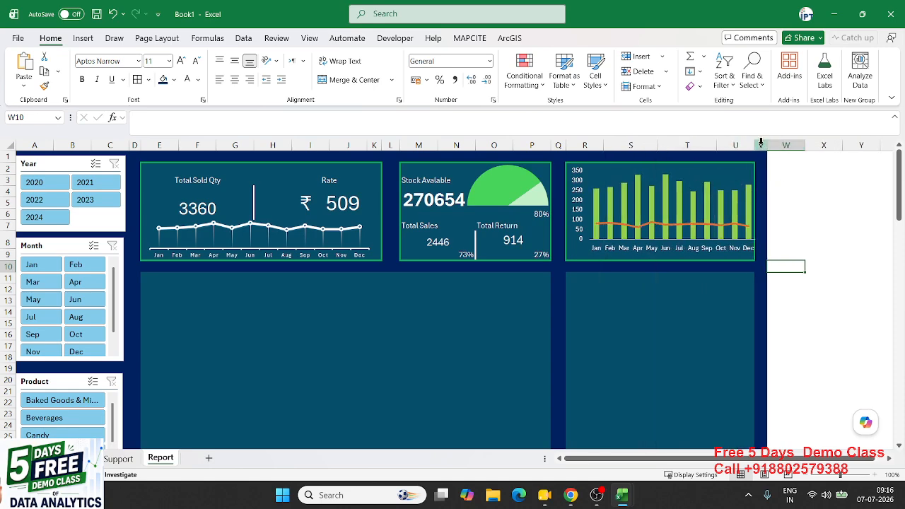
pyautogui.moveTo(755, 145); pyautogui.dragTo(766, 145)
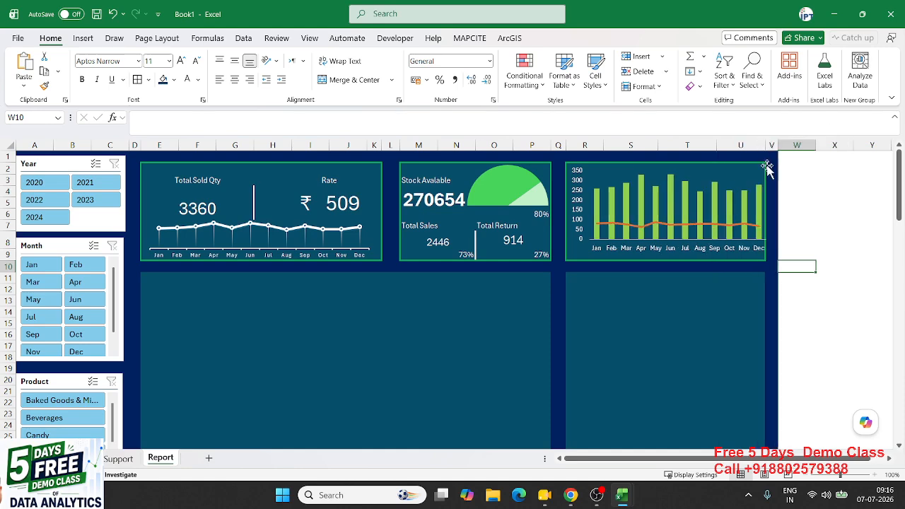
# Align the combo chart with the bottom of the third card and reduce its height to free space above
pyautogui.click(594, 249)
pyautogui.moveTo(584, 249); pyautogui.dragTo(579, 254)
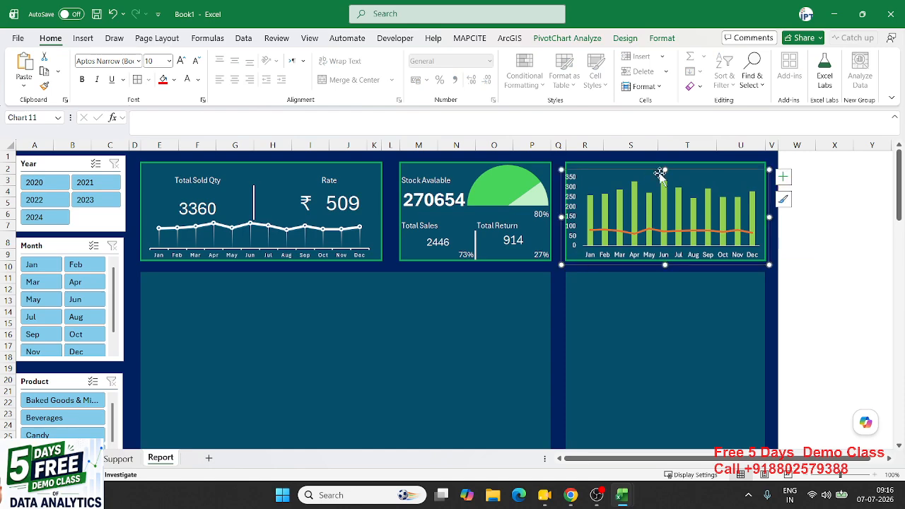
pyautogui.moveTo(665, 171); pyautogui.dragTo(662, 185)
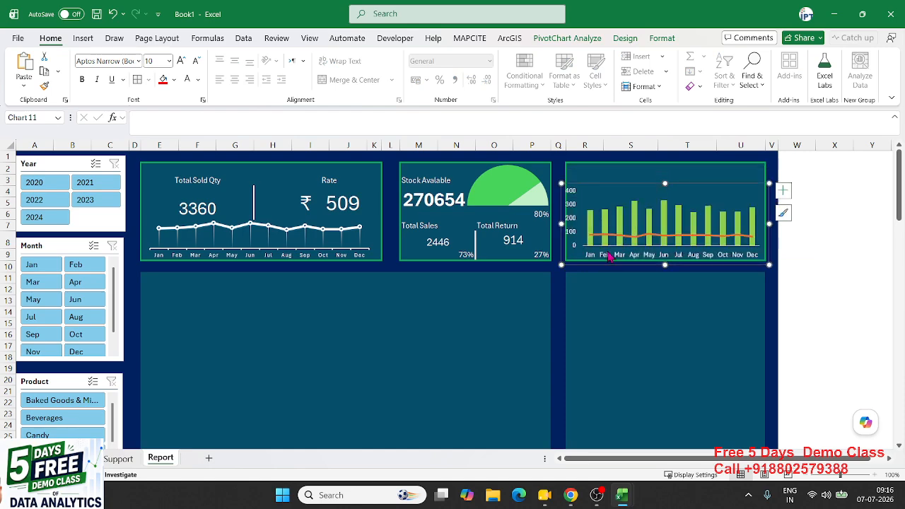
pyautogui.click(558, 280)
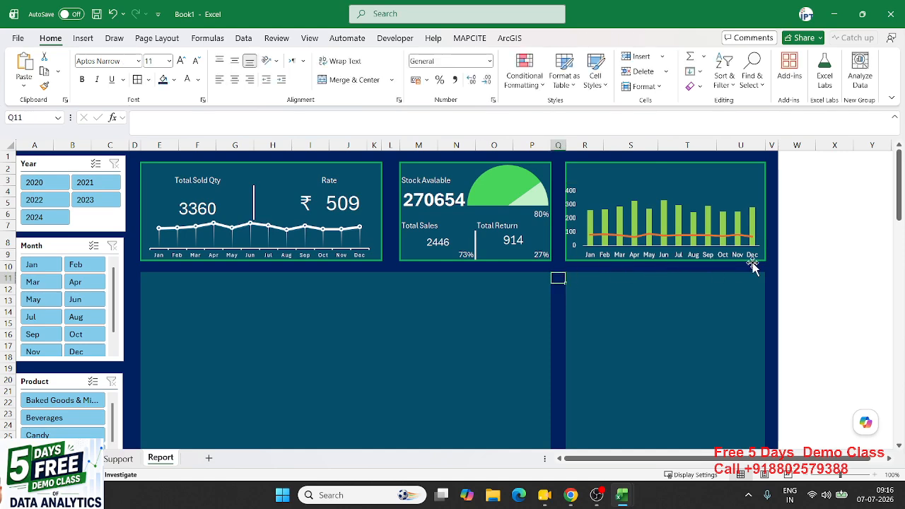
# Merge and center cells S2:T3 above the combo chart in the third card
pyautogui.moveTo(593, 221)
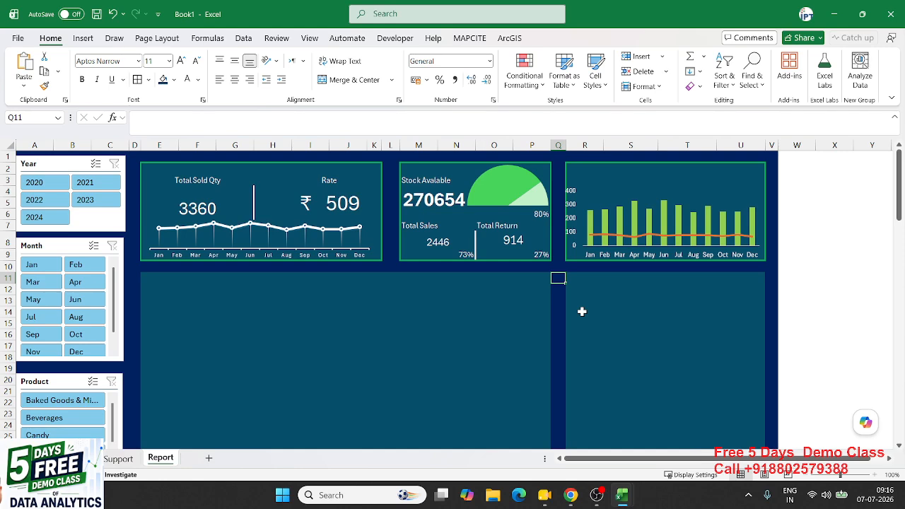
pyautogui.click(651, 156)
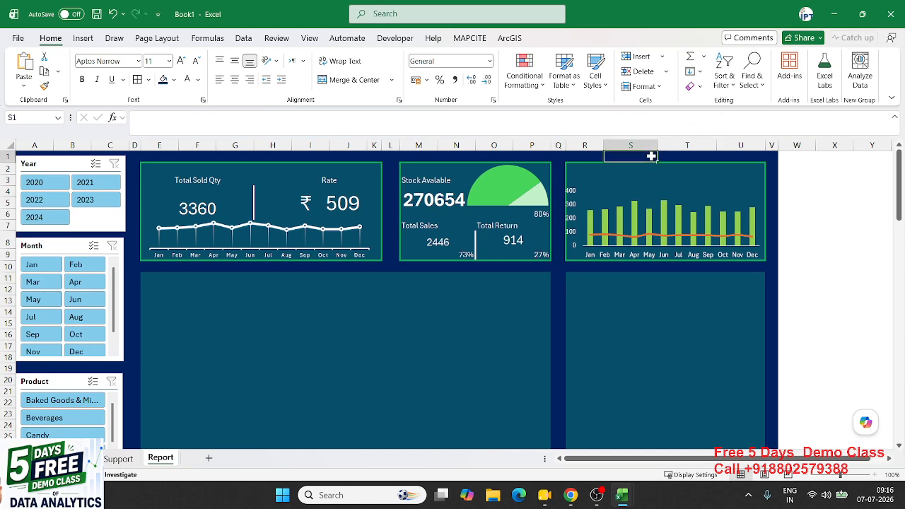
pyautogui.press('Down')
pyautogui.hotkey('shift', 'Right')
pyautogui.hotkey('shift', 'Right')
pyautogui.hotkey('shift', 'Down')
pyautogui.hotkey('shift', 'Left')
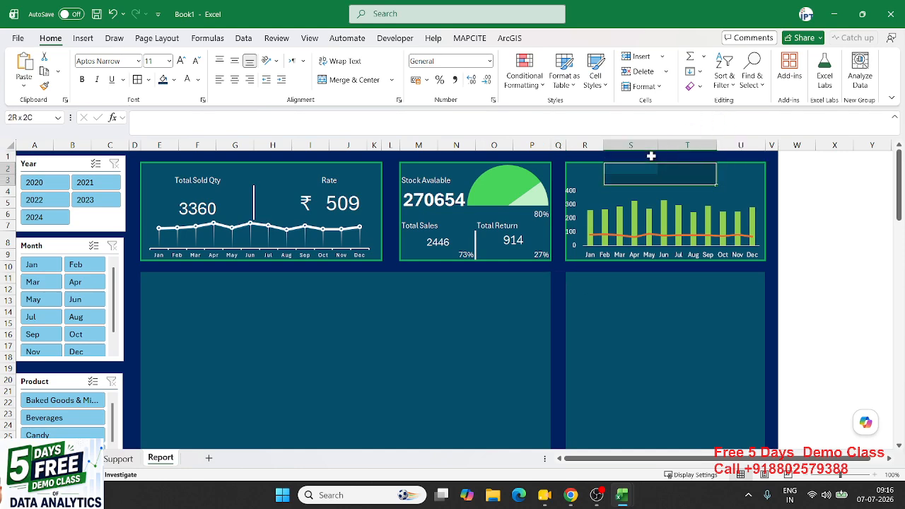
pyautogui.click(369, 84)
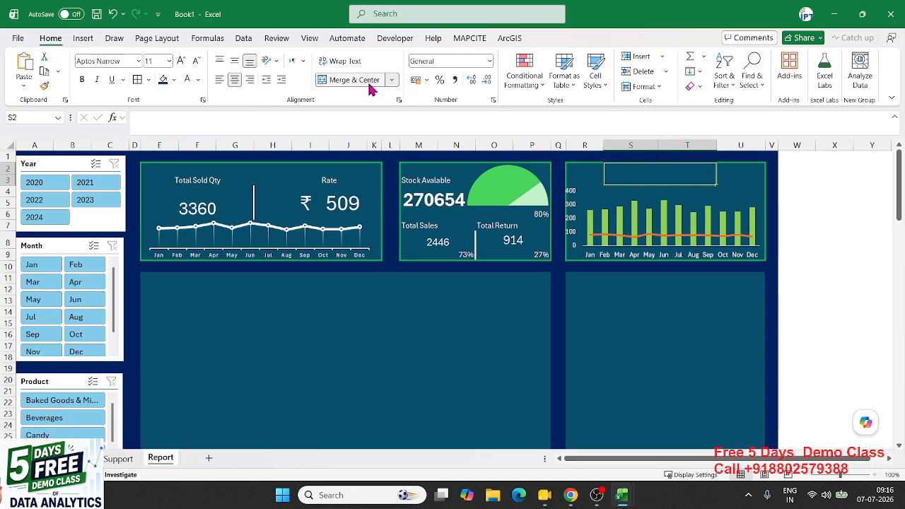
# Enter the heading "Order vs Return" in the merged cell of the third card
pyautogui.write('Order vs')
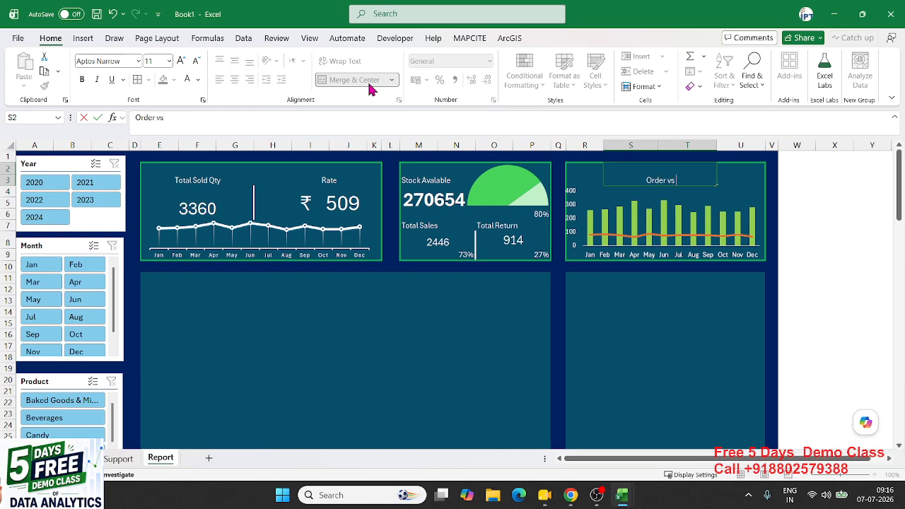
pyautogui.write(' Return')
pyautogui.press('BackSpace')
pyautogui.write('n')
pyautogui.press('Return')
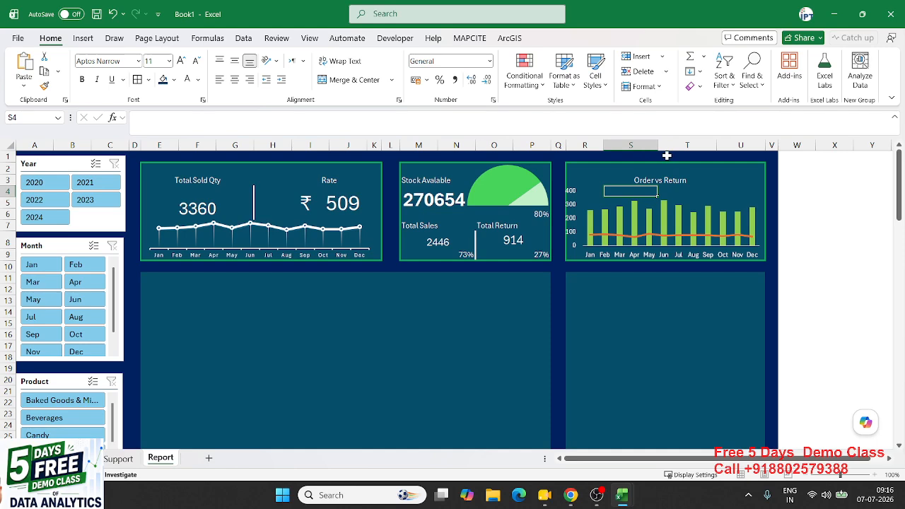
pyautogui.click(665, 186)
pyautogui.click(663, 174)
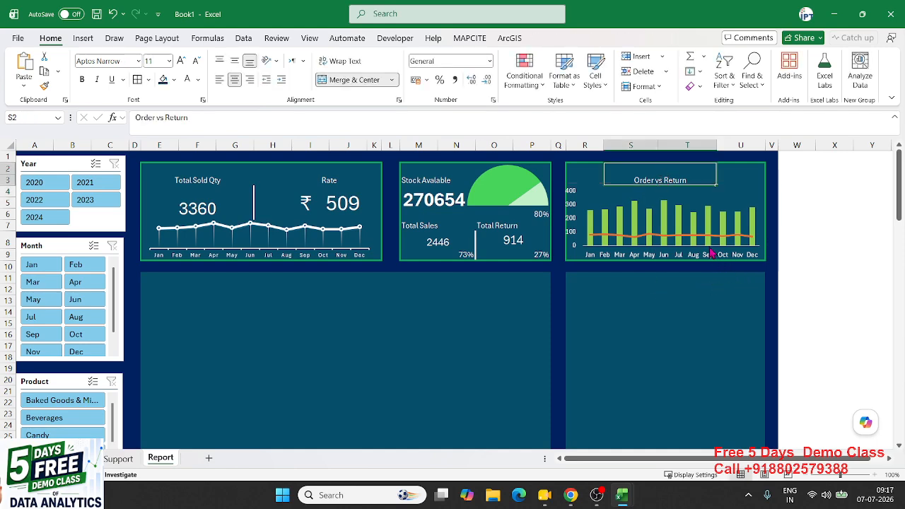
# Add a legend to the combo chart and apply the fourth quick layout, with data labels and the legend below the plot
pyautogui.click(759, 190)
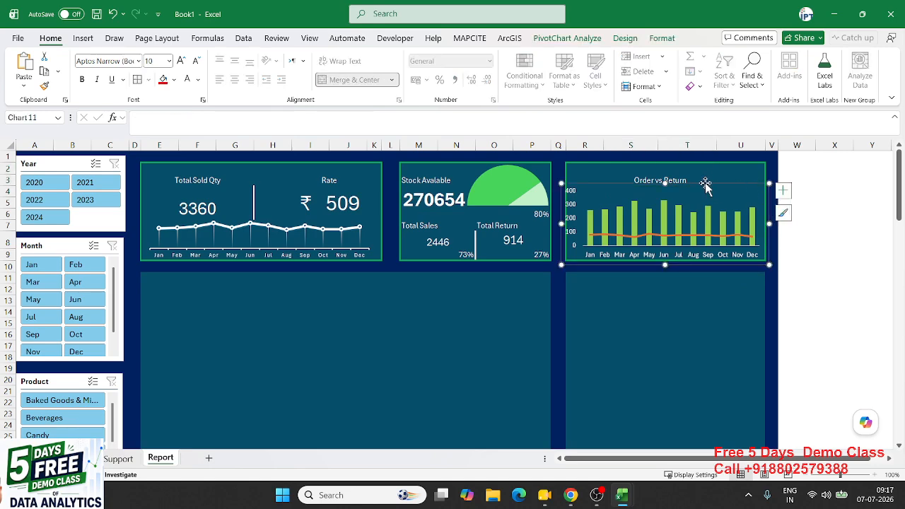
pyautogui.moveTo(617, 230)
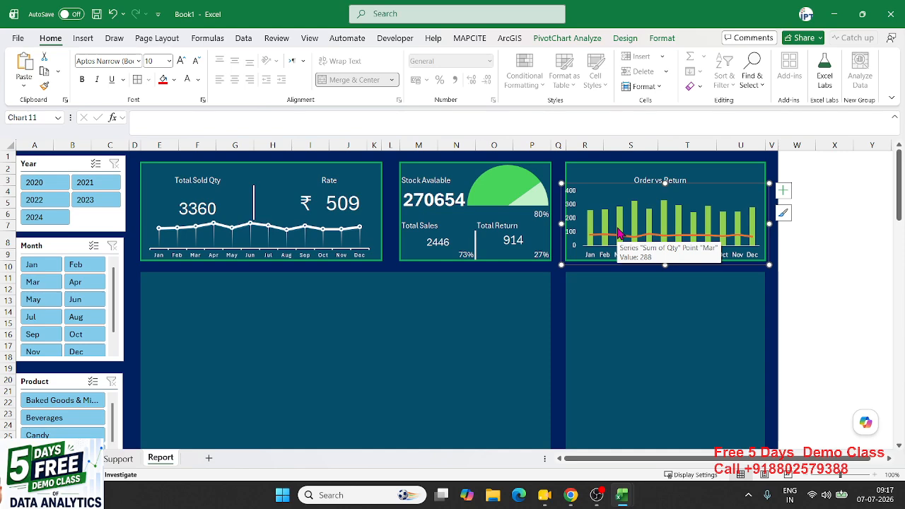
pyautogui.click(783, 191)
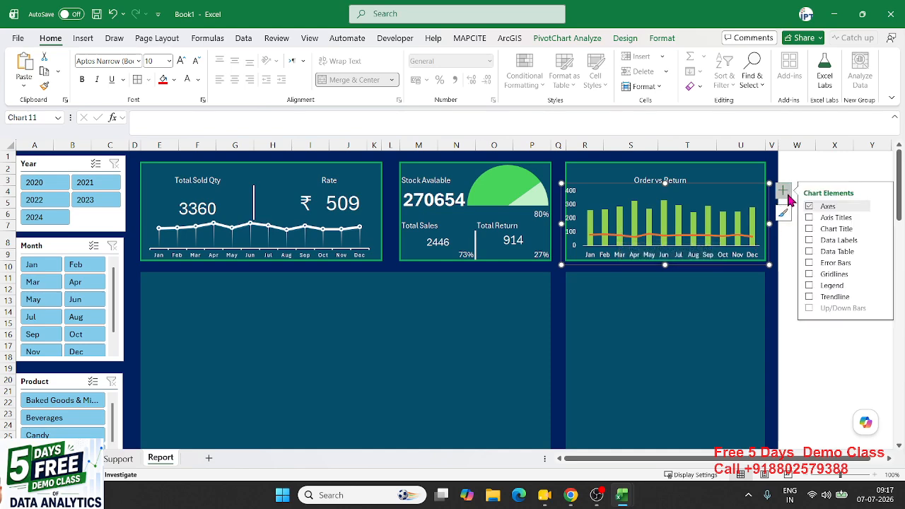
pyautogui.click(811, 287)
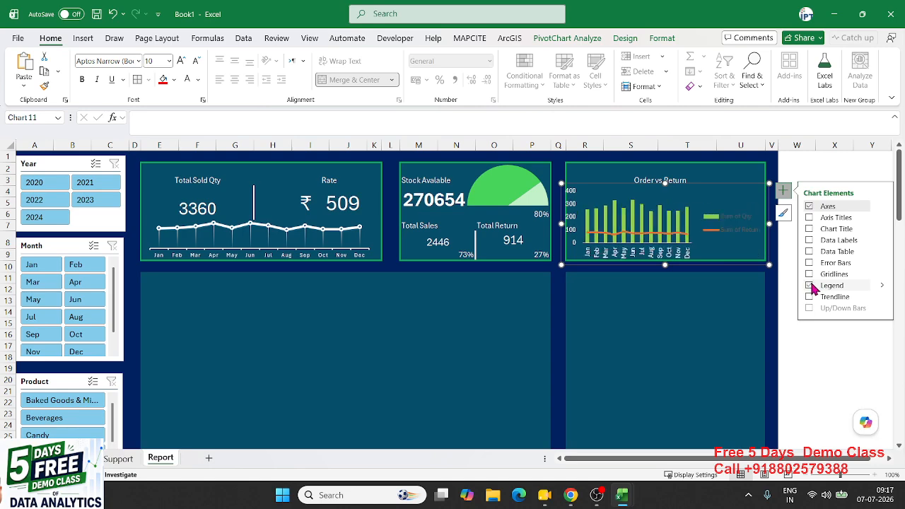
pyautogui.click(722, 224)
pyautogui.click(707, 256)
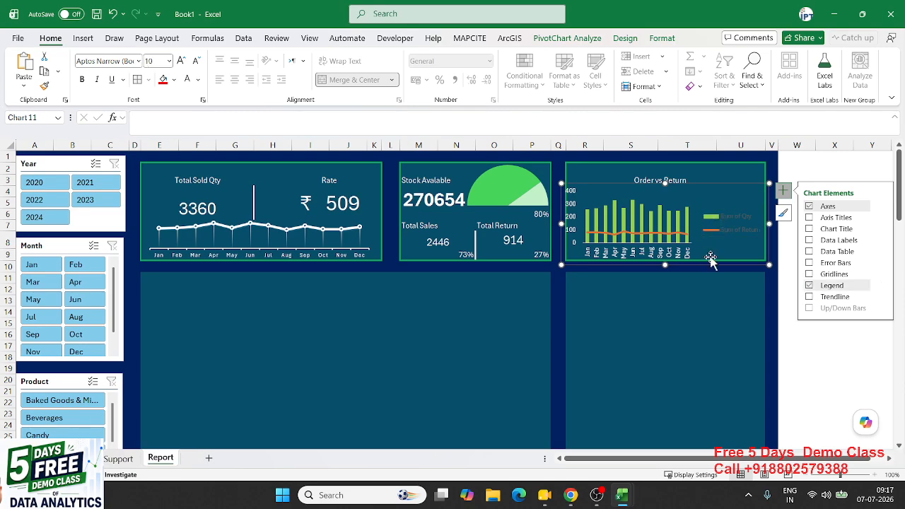
pyautogui.click(631, 40)
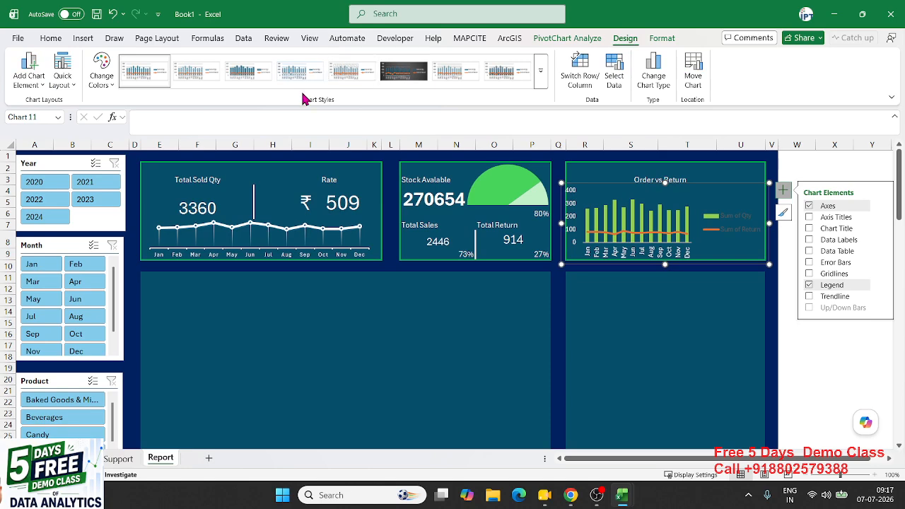
pyautogui.click(63, 86)
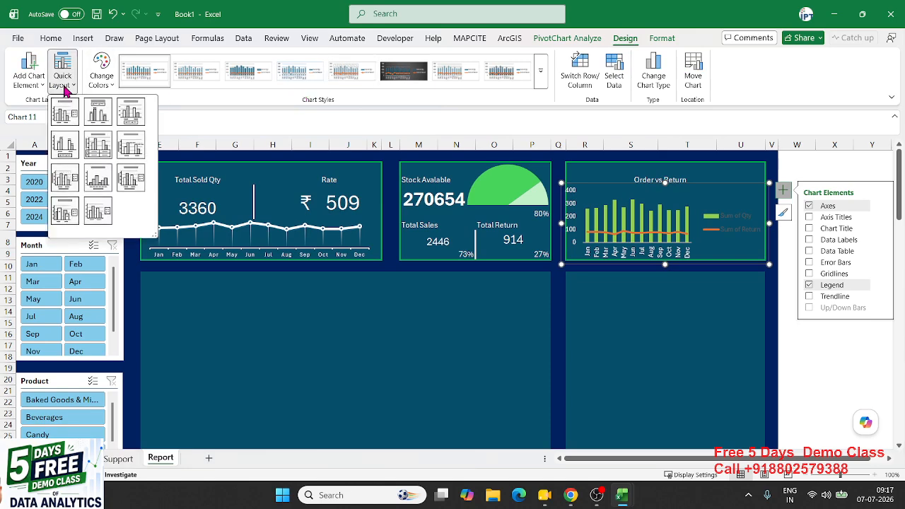
pyautogui.click(62, 148)
# Set the text color of the combo chart's legend to white
pyautogui.click(640, 259)
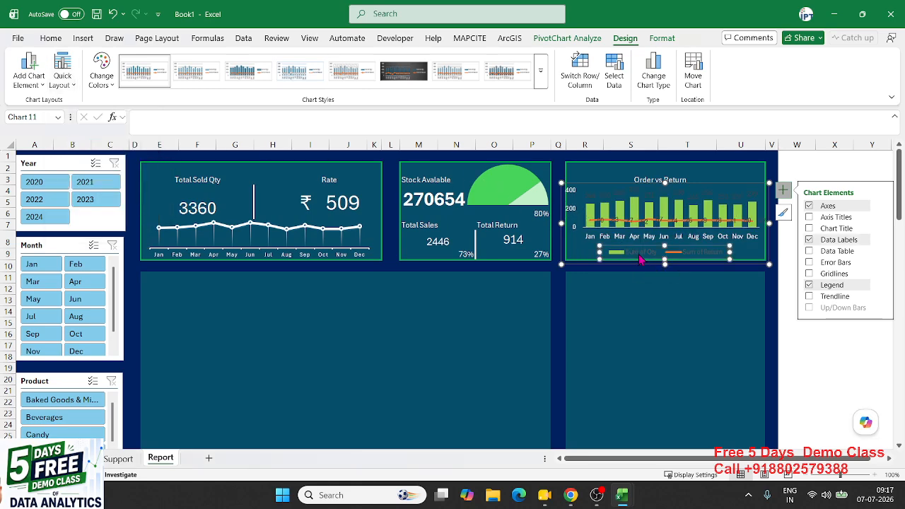
pyautogui.click(54, 38)
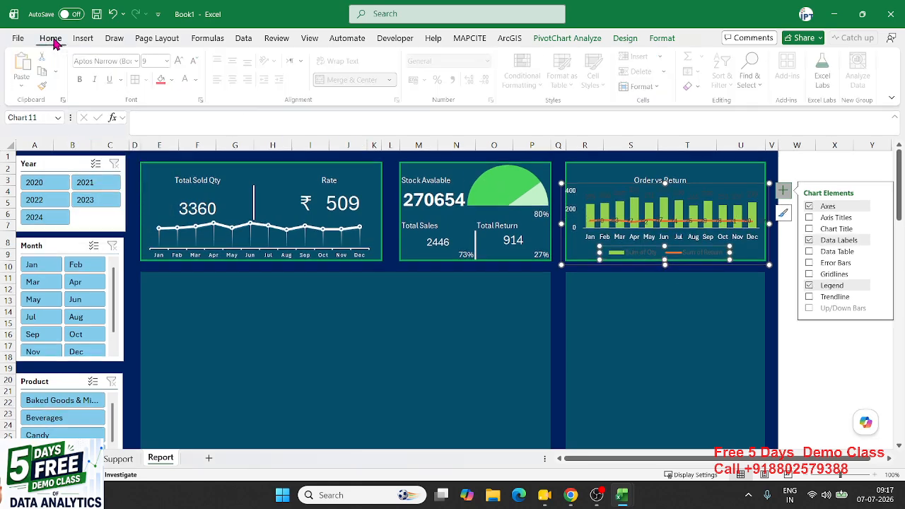
pyautogui.click(188, 79)
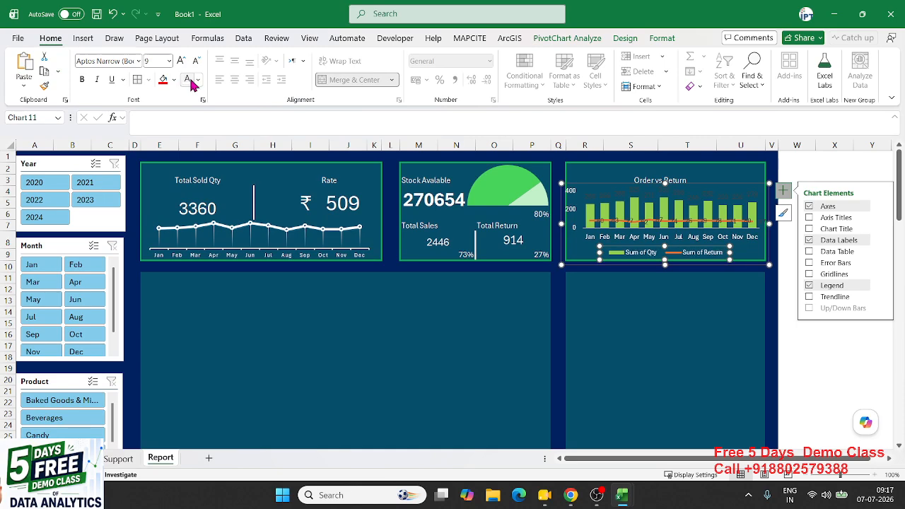
pyautogui.click(628, 156)
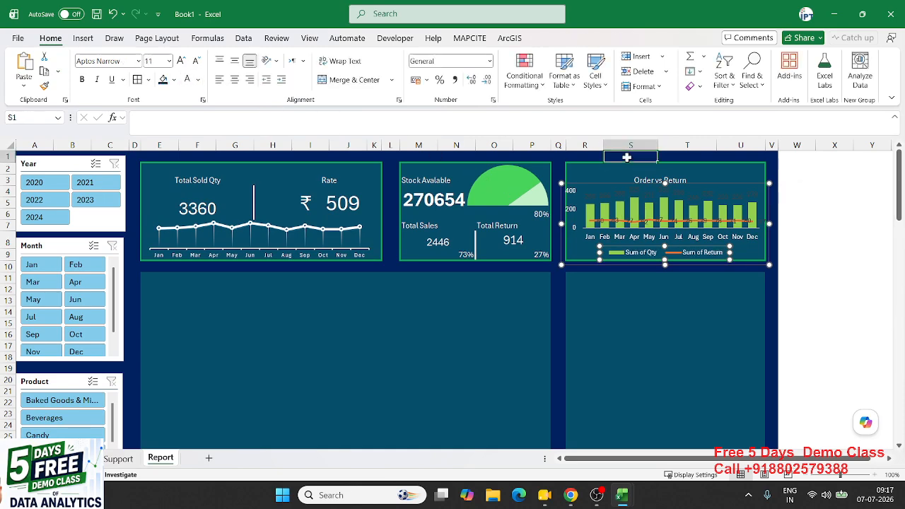
# Delete the data labels of both the Sum of Return and Sum of Qty series from the combo chart
pyautogui.click(641, 225)
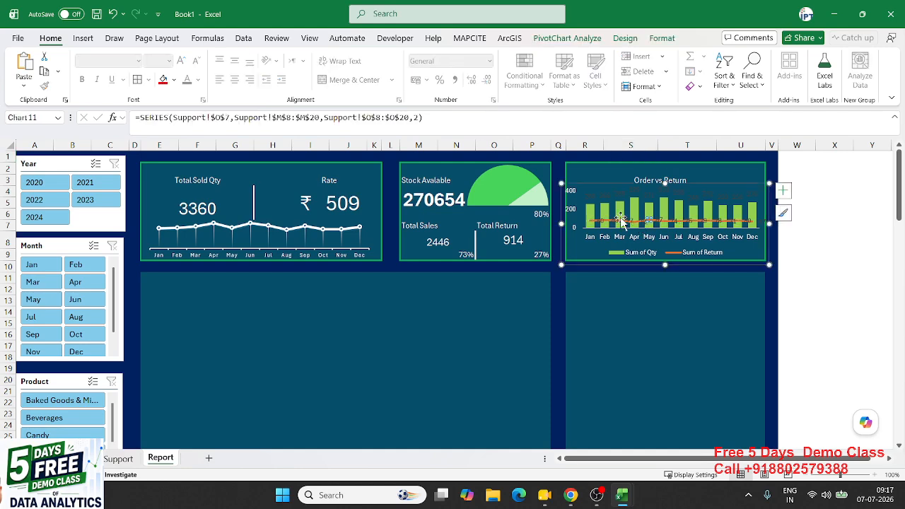
pyautogui.click(626, 213)
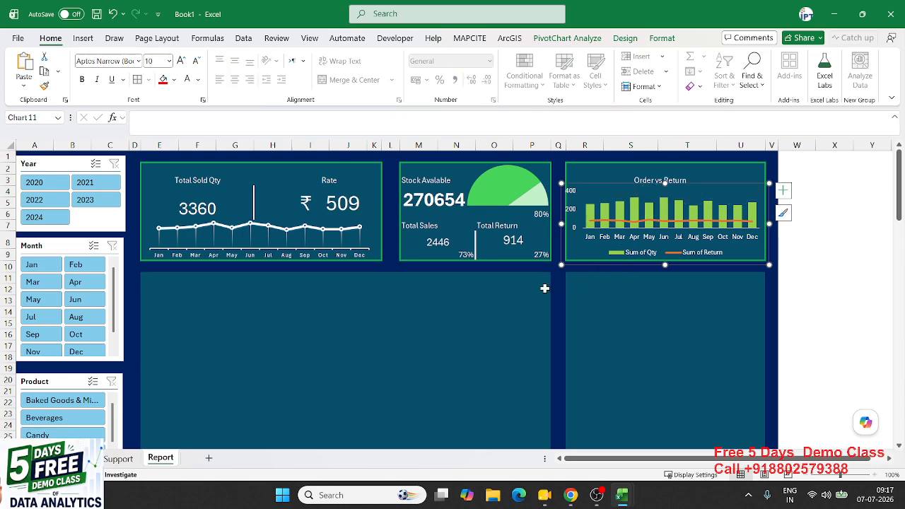
pyautogui.click(519, 289)
# Create a PivotTable from the Data sheet range A1:I315 at cell A30 of the existing Support sheet
pyautogui.scroll(-4, 347, 307)
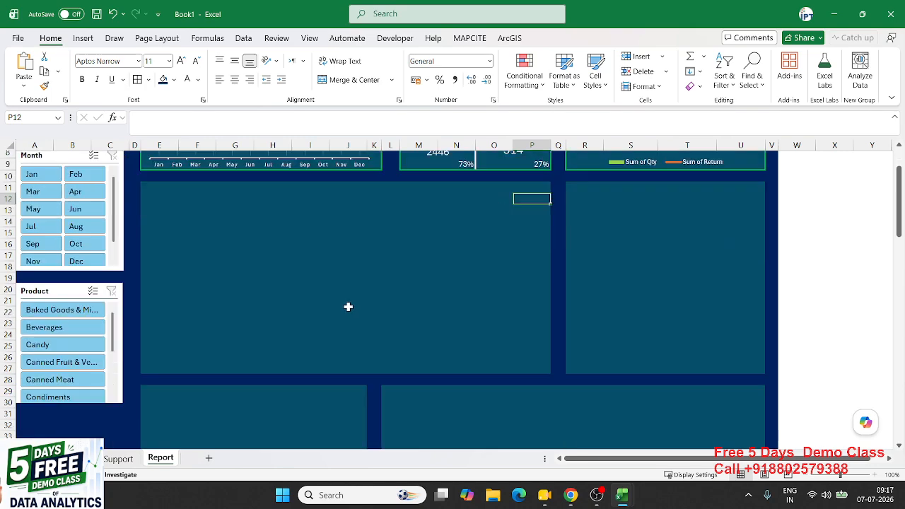
pyautogui.click(76, 458)
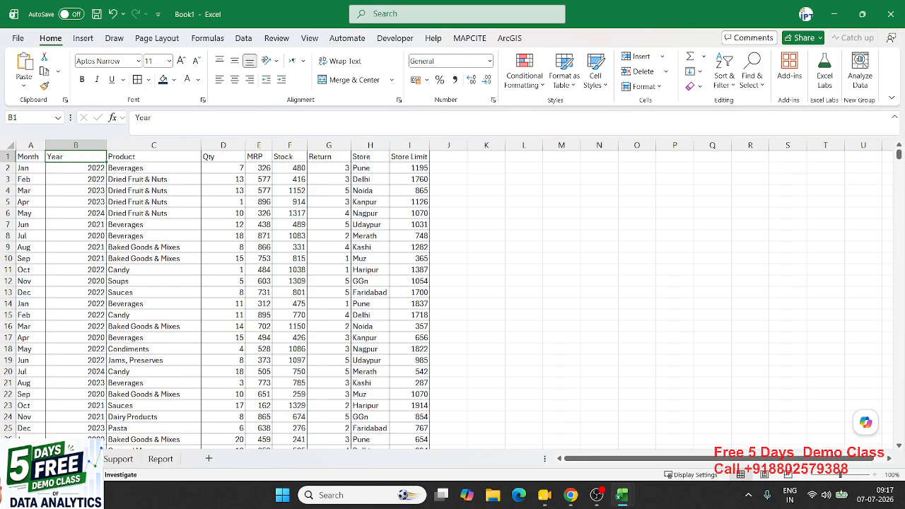
pyautogui.click(78, 40)
pyautogui.click(28, 65)
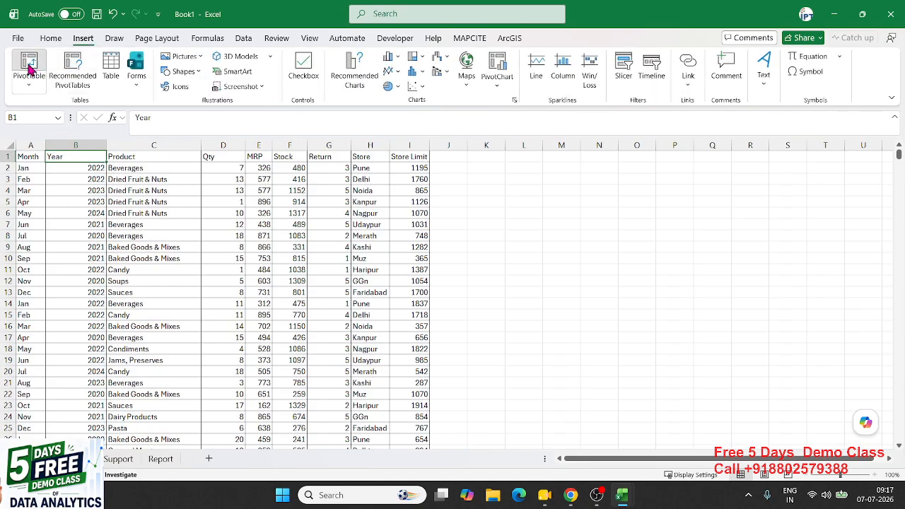
pyautogui.click(343, 282)
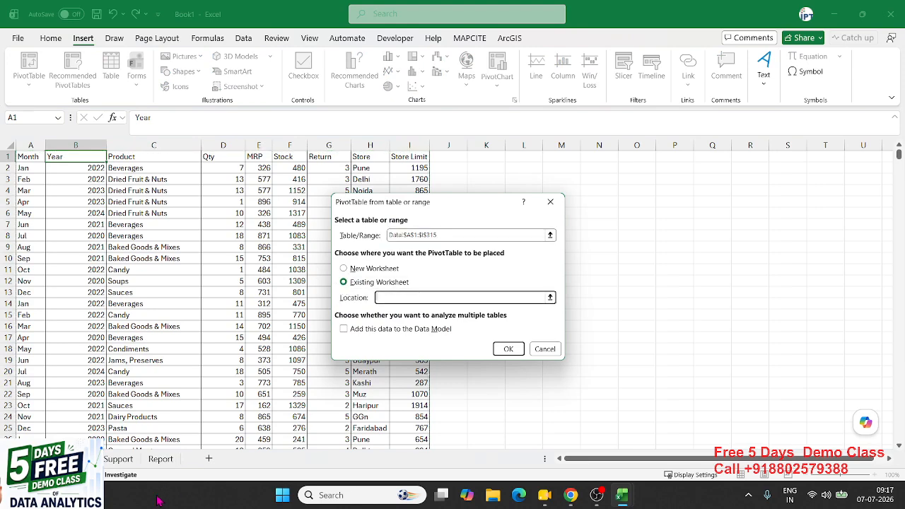
pyautogui.click(118, 459)
pyautogui.scroll(-7, 183, 389)
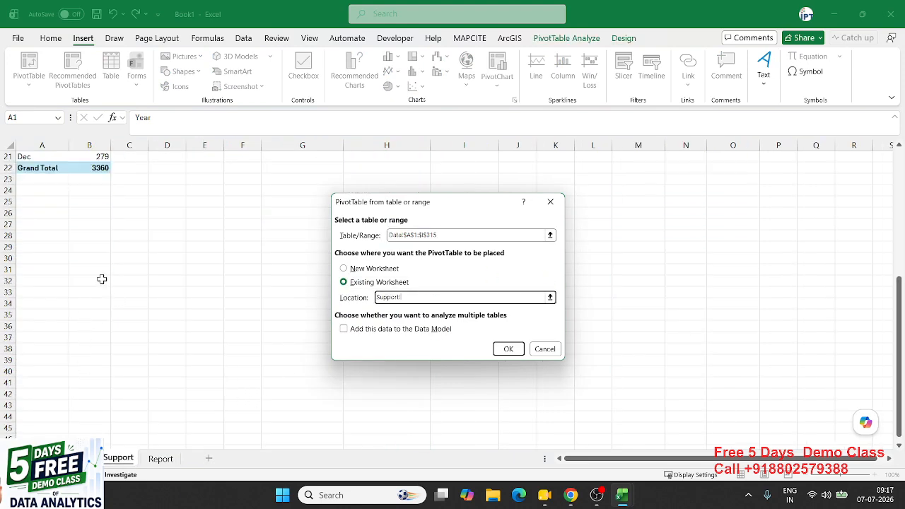
pyautogui.click(37, 256)
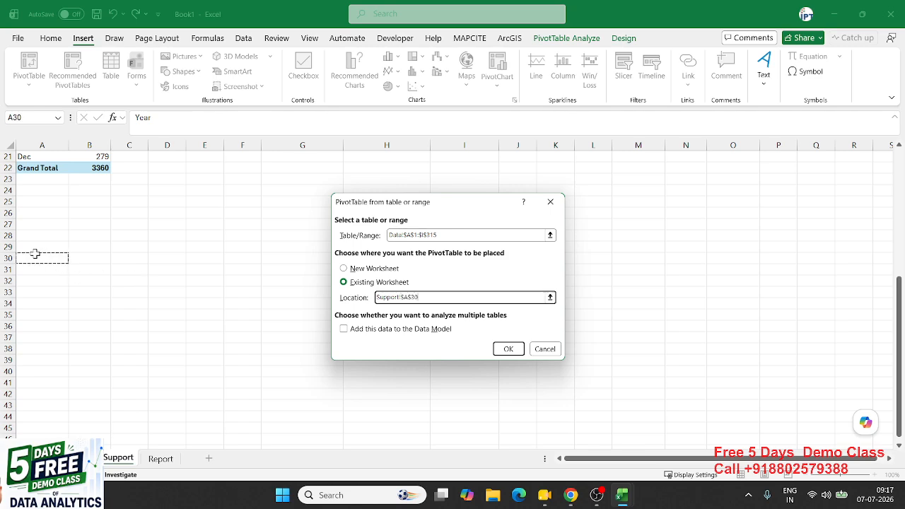
pyautogui.click(506, 350)
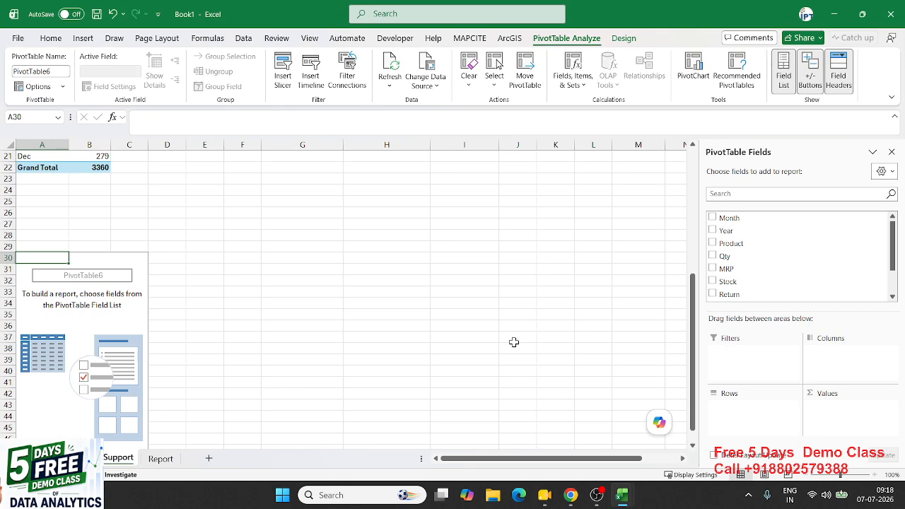
# Build the new PivotTable with Month as rows and the sum of Qty as values
pyautogui.moveTo(749, 220); pyautogui.dragTo(763, 424)
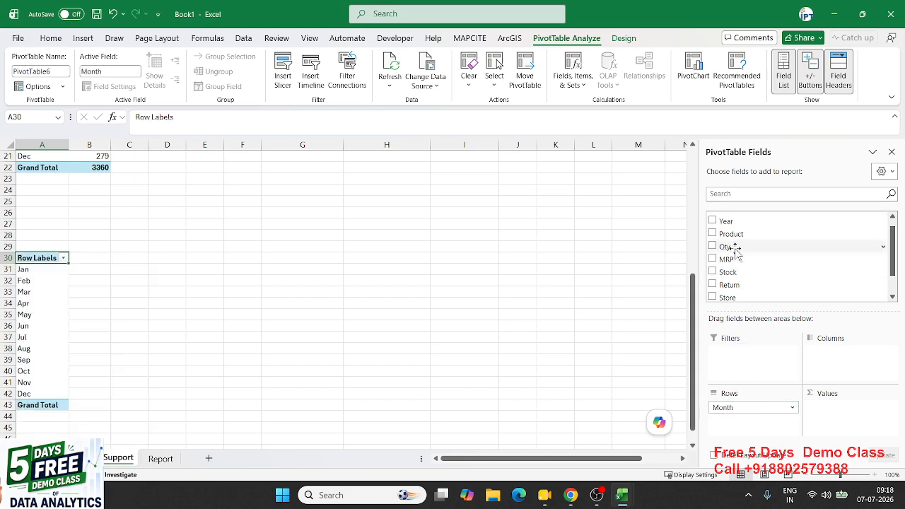
pyautogui.click(735, 248)
pyautogui.moveTo(735, 248); pyautogui.dragTo(834, 416)
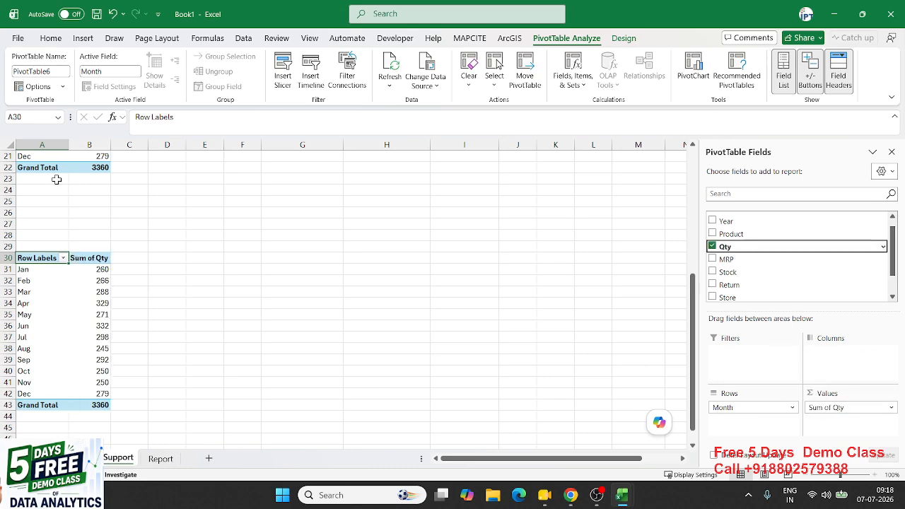
# Insert a clustered column PivotChart based on the new monthly quantity PivotTable
pyautogui.click(82, 39)
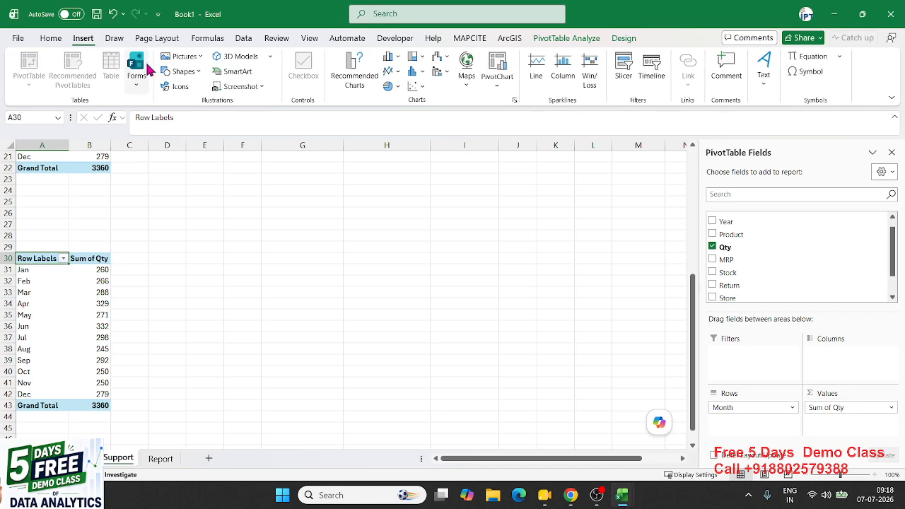
pyautogui.click(388, 58)
pyautogui.click(396, 94)
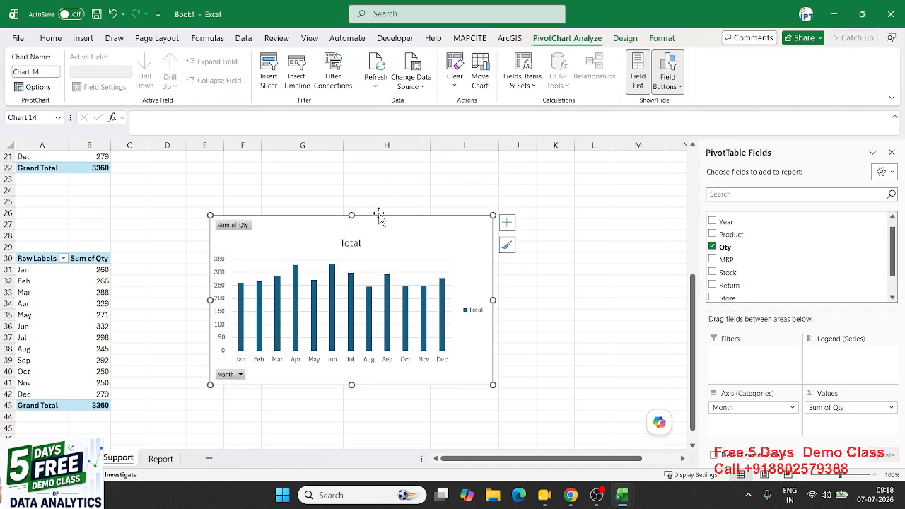
# Move the column chart from the Support sheet to the Report sheet, at the upper-left corner of the large card below the first card
pyautogui.hotkey('ctrl', 'x')
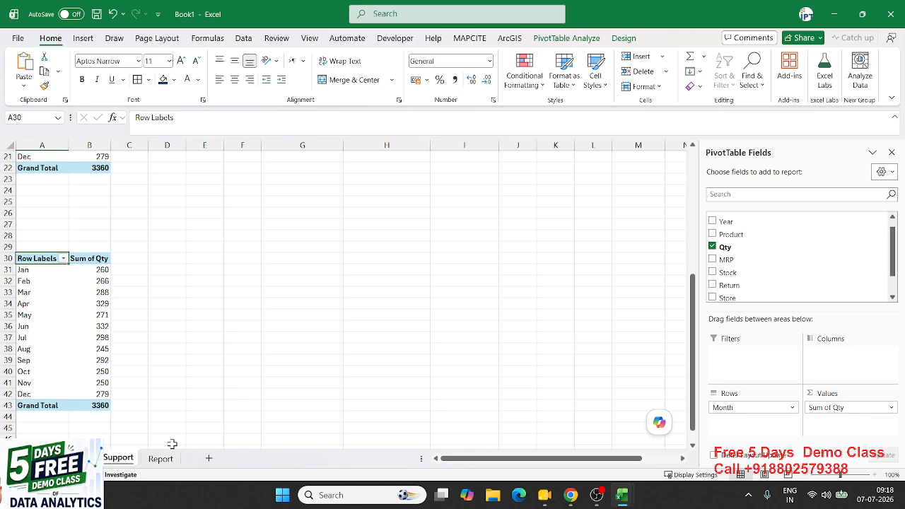
pyautogui.click(161, 458)
pyautogui.click(241, 223)
pyautogui.scroll(1, 240, 225)
pyautogui.click(198, 200)
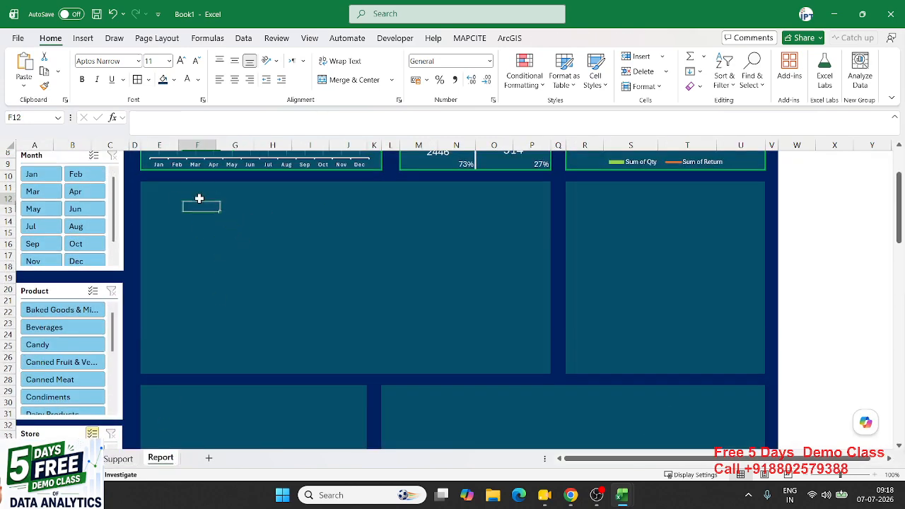
pyautogui.hotkey('ctrl', 'v')
pyautogui.moveTo(229, 193); pyautogui.dragTo(197, 186)
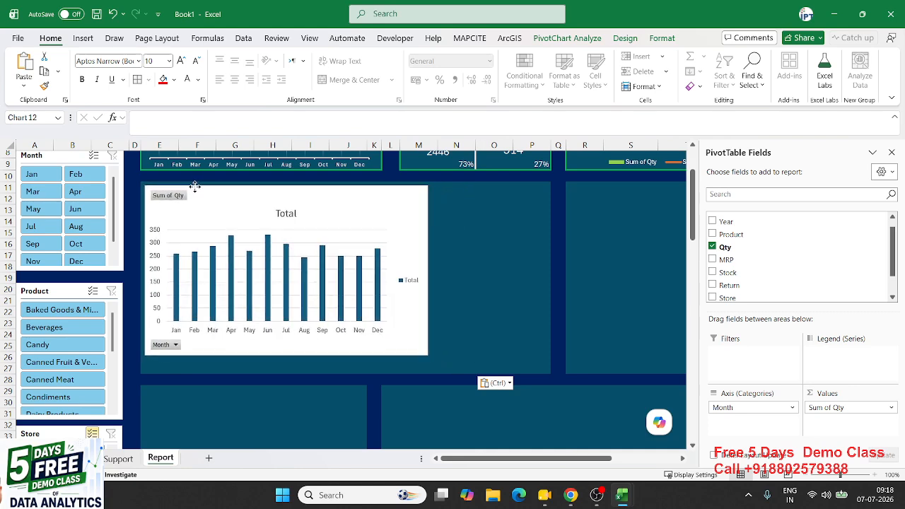
# Hide all field buttons on the monthly quantity chart and enlarge the chart to fill the large card
pyautogui.rightClick(177, 197)
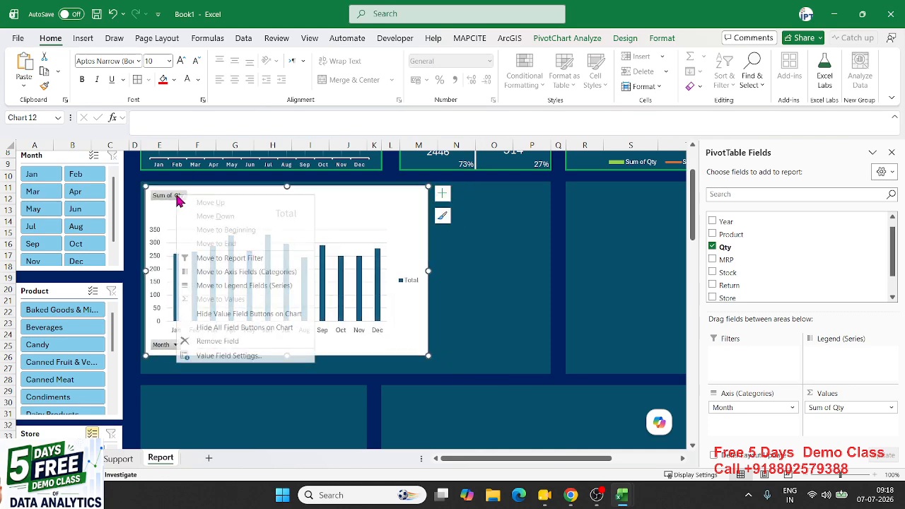
pyautogui.click(212, 327)
pyautogui.moveTo(427, 271); pyautogui.dragTo(545, 277)
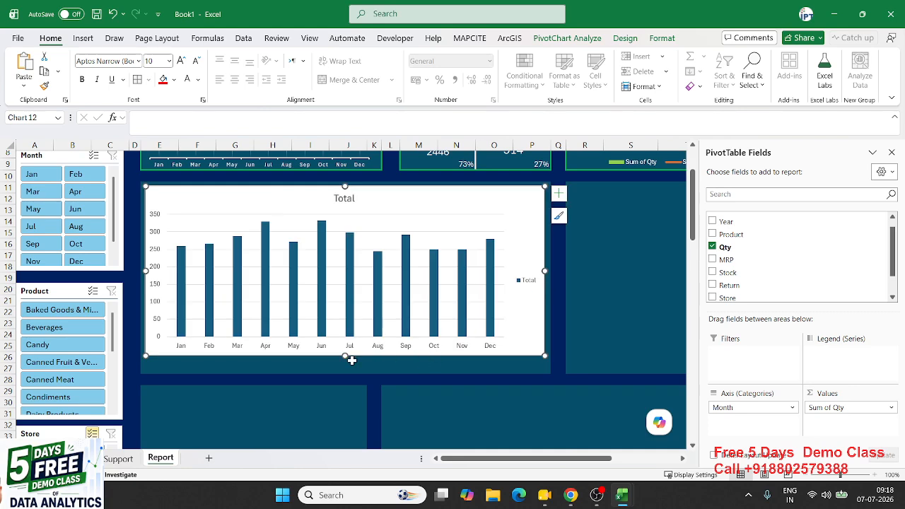
pyautogui.moveTo(344, 361); pyautogui.dragTo(344, 372)
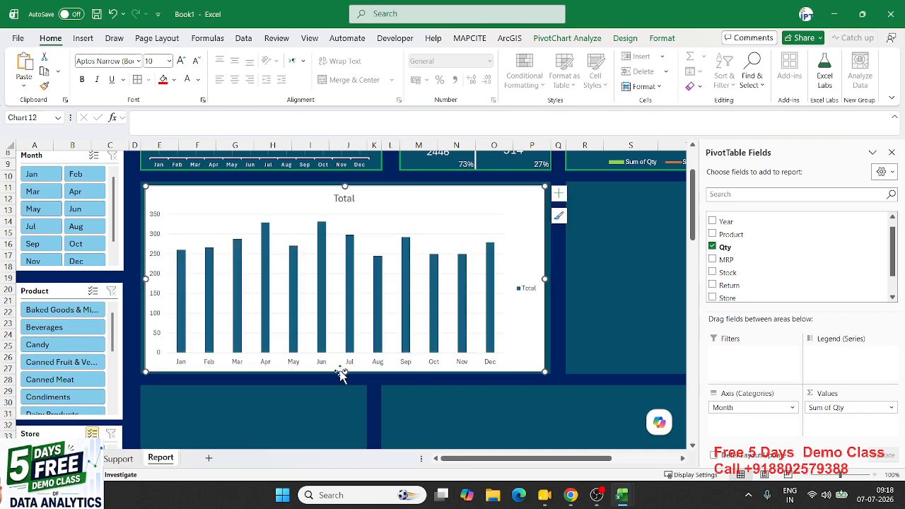
# Remove the legend from the monthly quantity chart and apply the blue chart style with white hatched columns
pyautogui.click(555, 200)
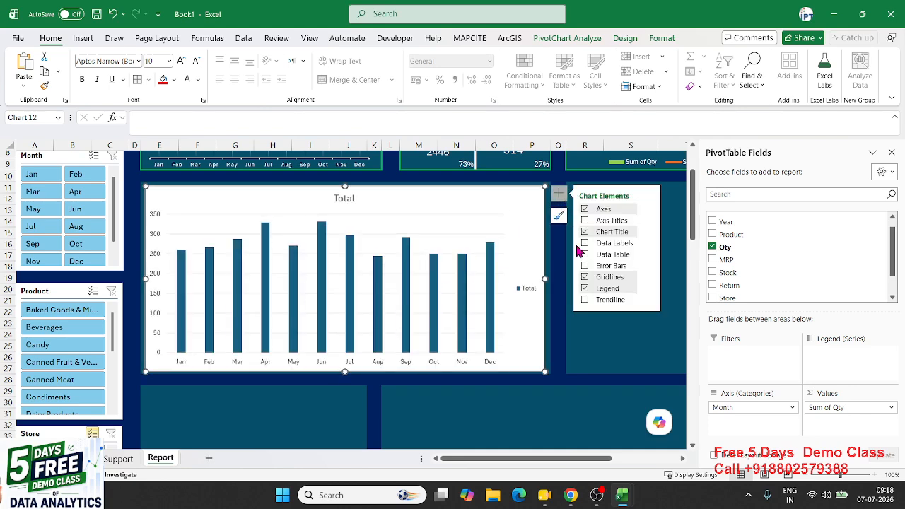
pyautogui.click(585, 289)
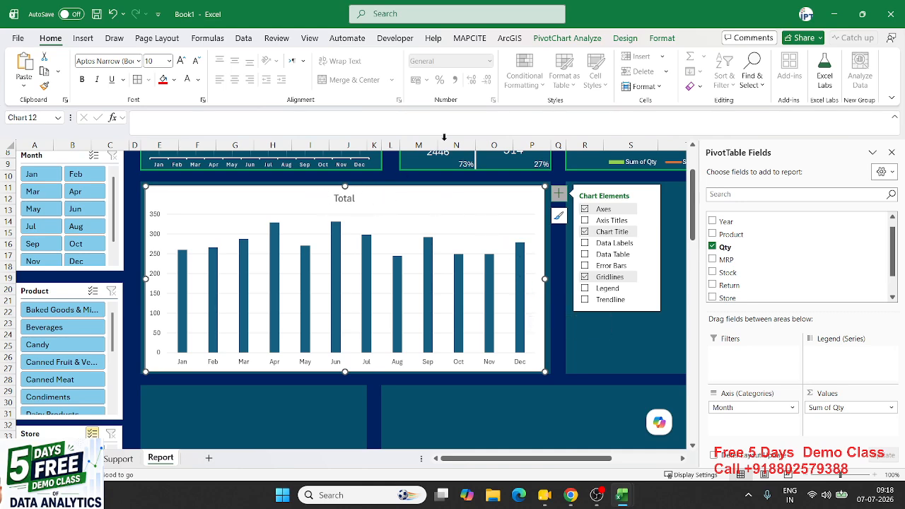
pyautogui.click(663, 36)
pyautogui.click(622, 37)
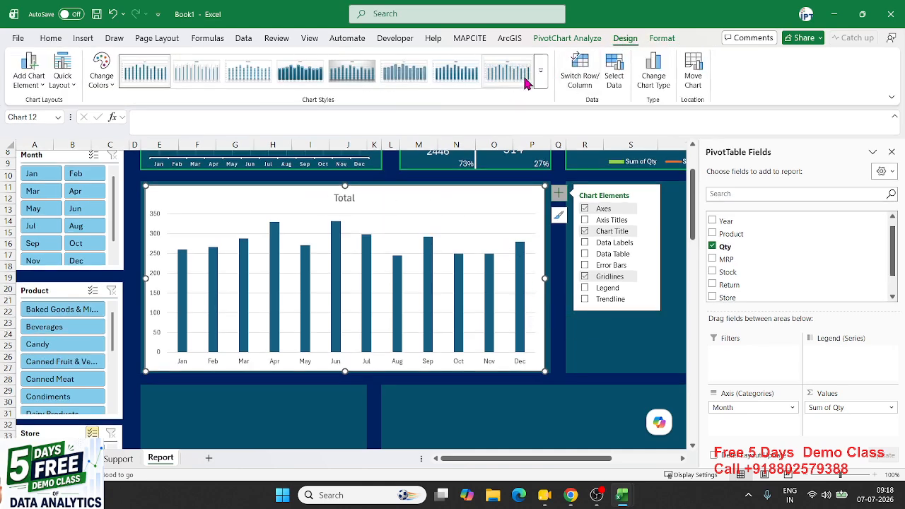
pyautogui.click(540, 76)
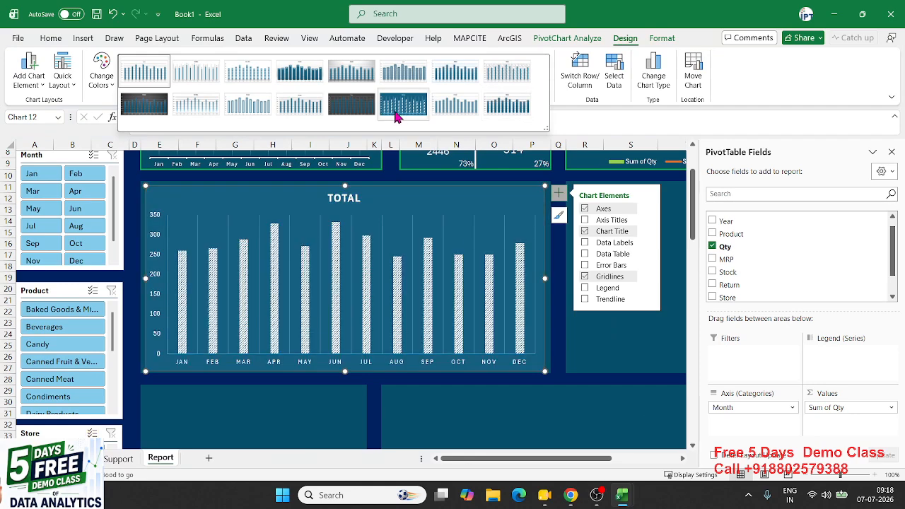
pyautogui.click(397, 117)
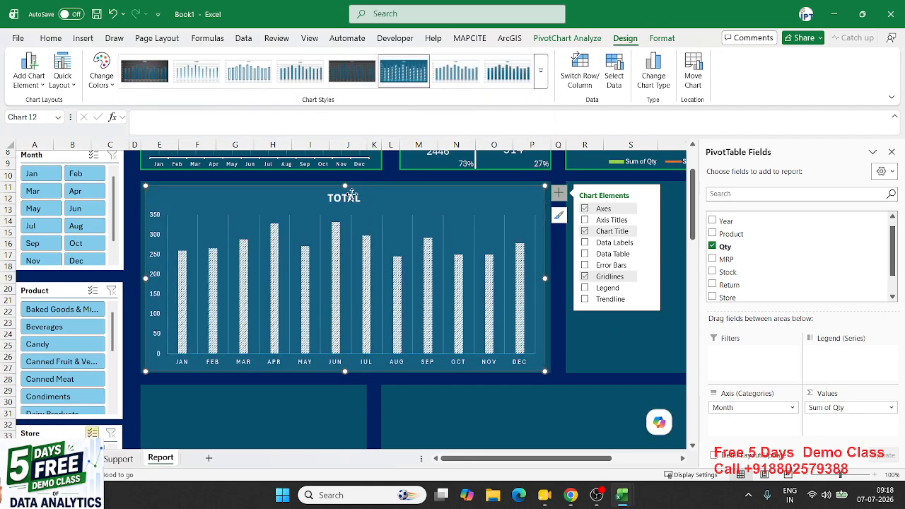
# Change the column chart's title to SOLD BY MONTH
pyautogui.doubleClick(349, 198)
pyautogui.write('S')
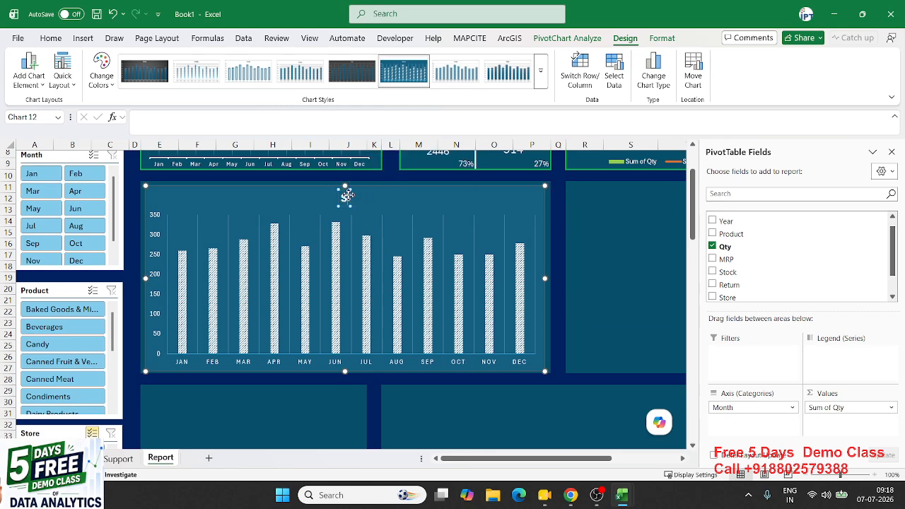
pyautogui.write('OLD BY MONTH')
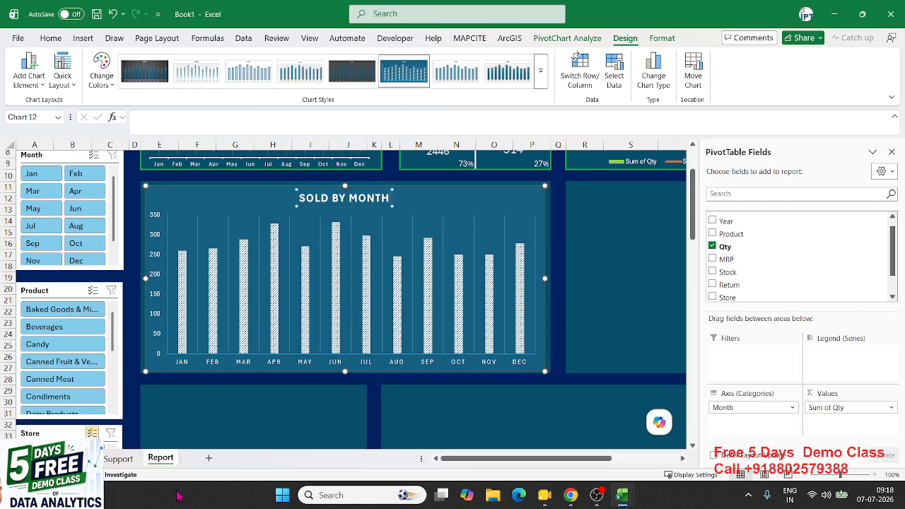
# Examine the Stock, Product and Qty columns on the Data sheet for the next chart
pyautogui.click(113, 463)
pyautogui.click(84, 461)
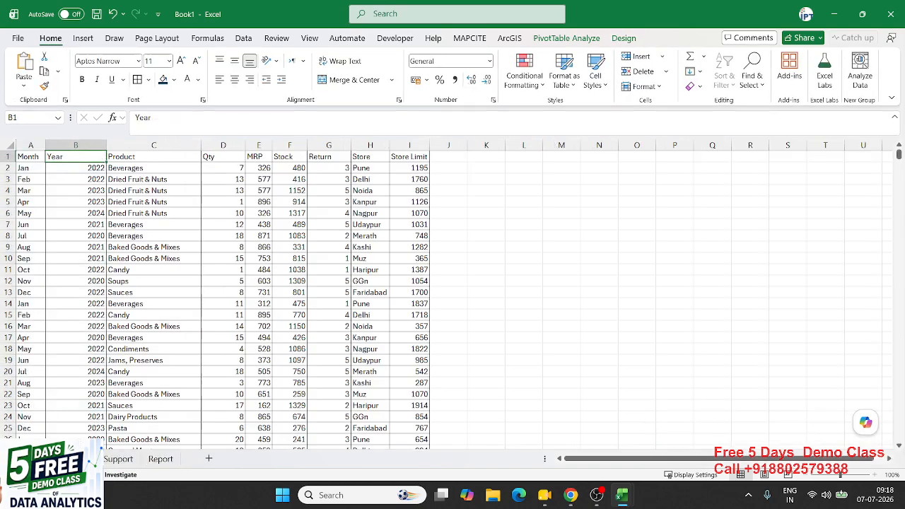
pyautogui.click(289, 145)
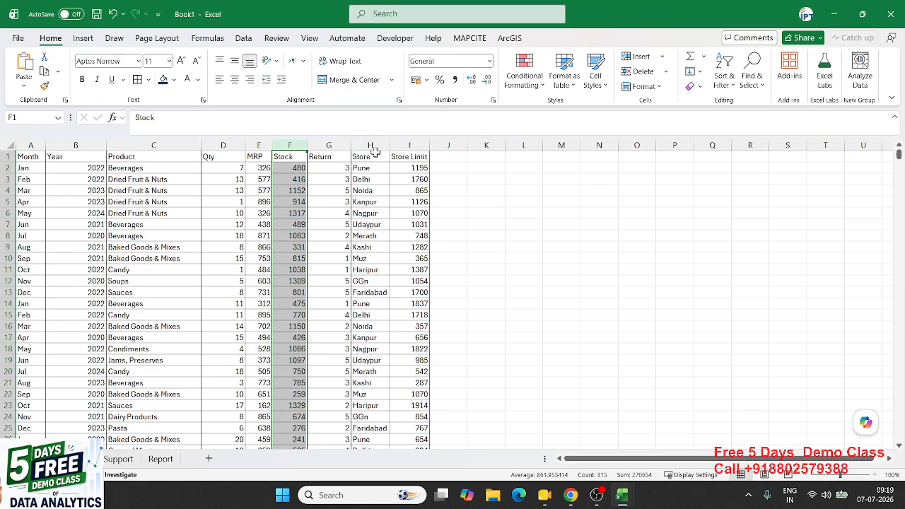
pyautogui.click(401, 154)
pyautogui.click(171, 167)
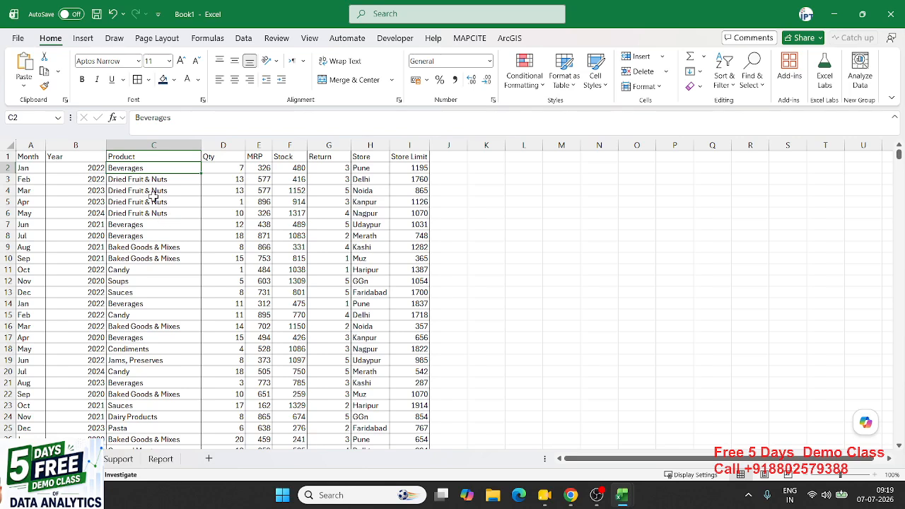
pyautogui.moveTo(151, 170); pyautogui.dragTo(143, 416)
pyautogui.moveTo(234, 172); pyautogui.dragTo(232, 281)
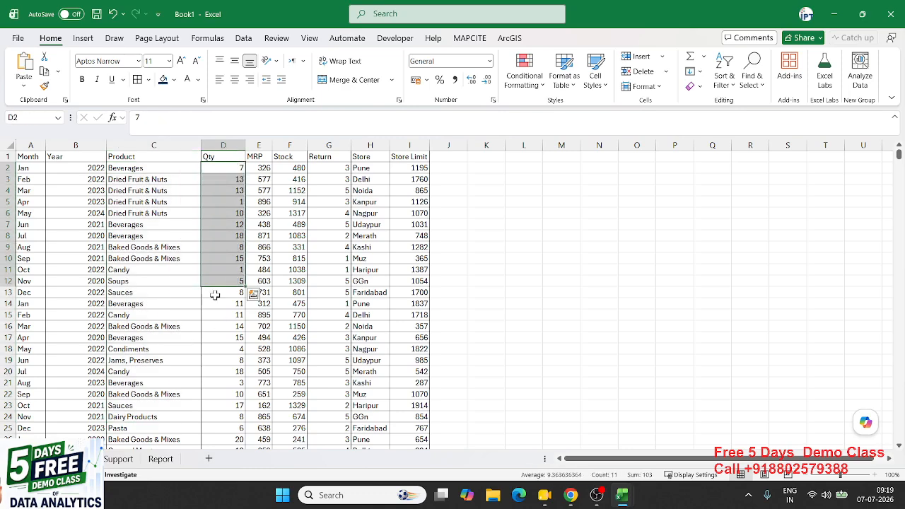
# Return to the Report sheet, close the field list, and review the finished cards and the empty card beside the monthly chart
pyautogui.click(161, 459)
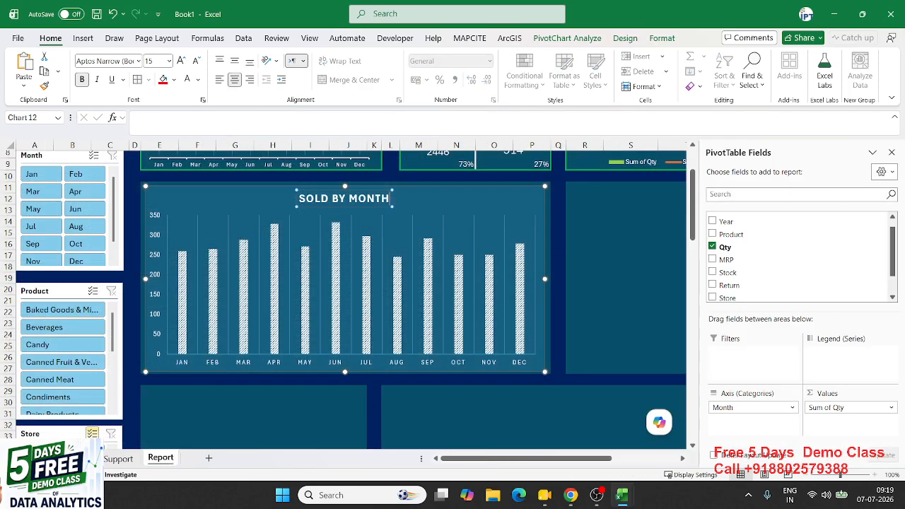
pyautogui.click(891, 152)
pyautogui.click(693, 240)
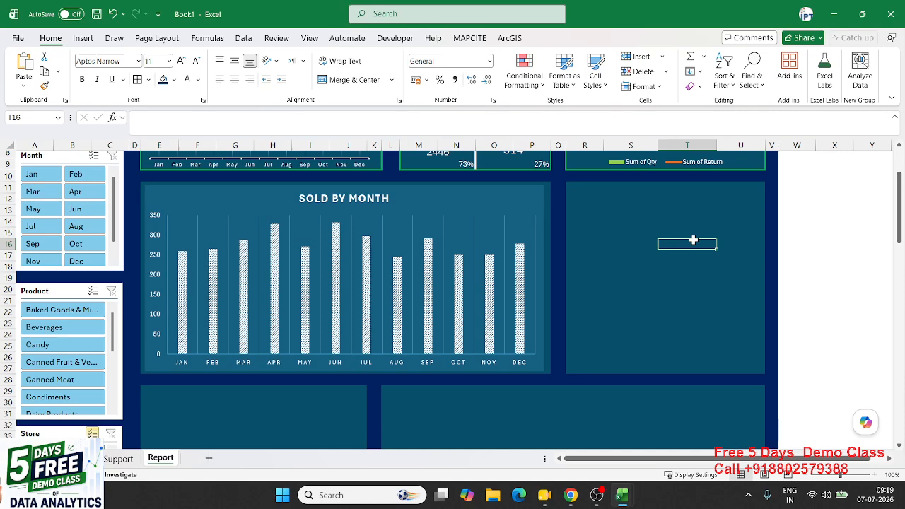
pyautogui.scroll(2, 684, 240)
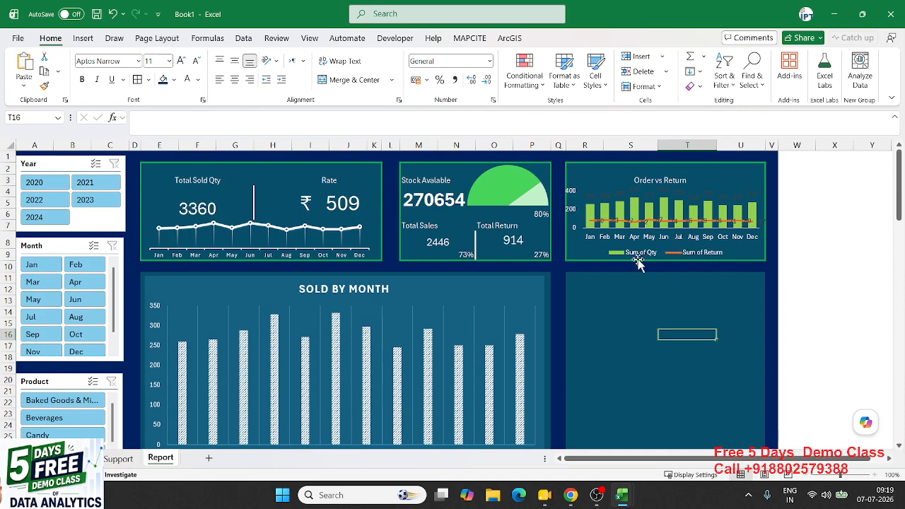
pyautogui.scroll(-1, 634, 261)
pyautogui.scroll(1, 564, 260)
pyautogui.scroll(-1, 305, 382)
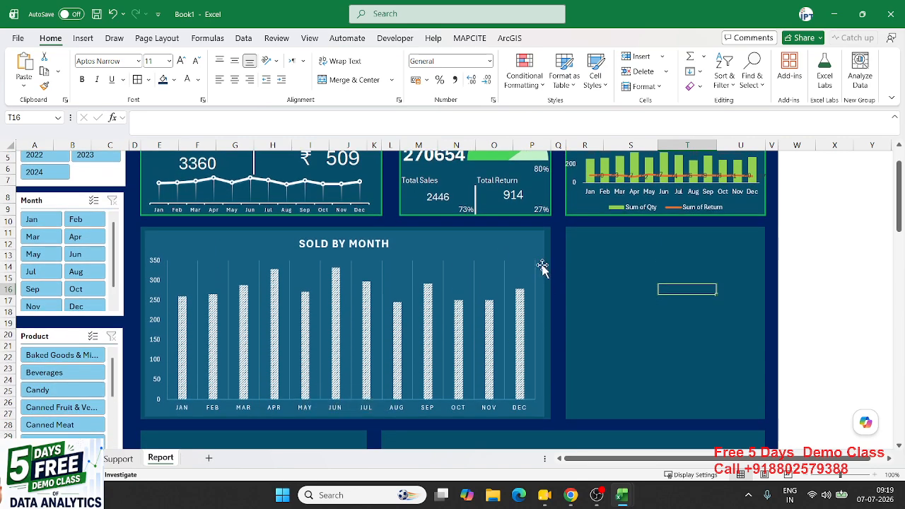
pyautogui.click(580, 234)
pyautogui.moveTo(626, 305); pyautogui.dragTo(733, 409)
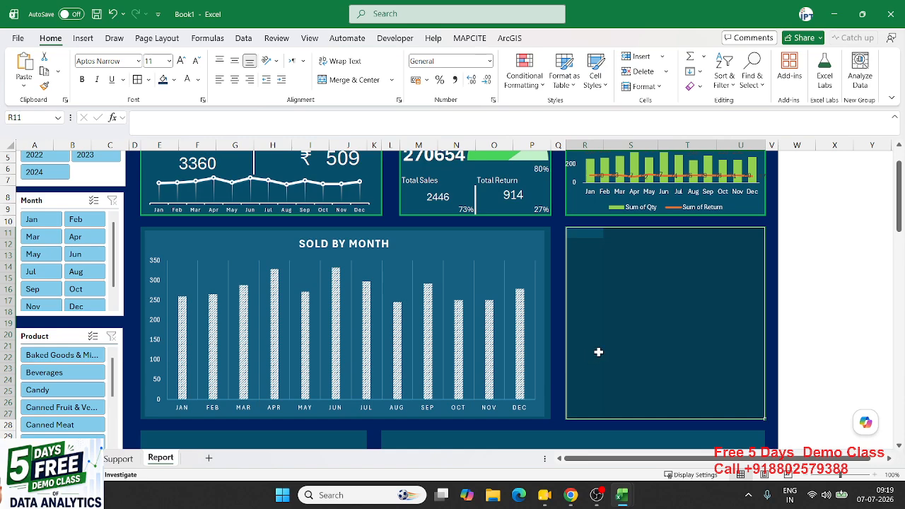
# Create a PivotTable from the Data sheet range A1:I315 at cell F31 of the existing Support sheet
pyautogui.click(79, 458)
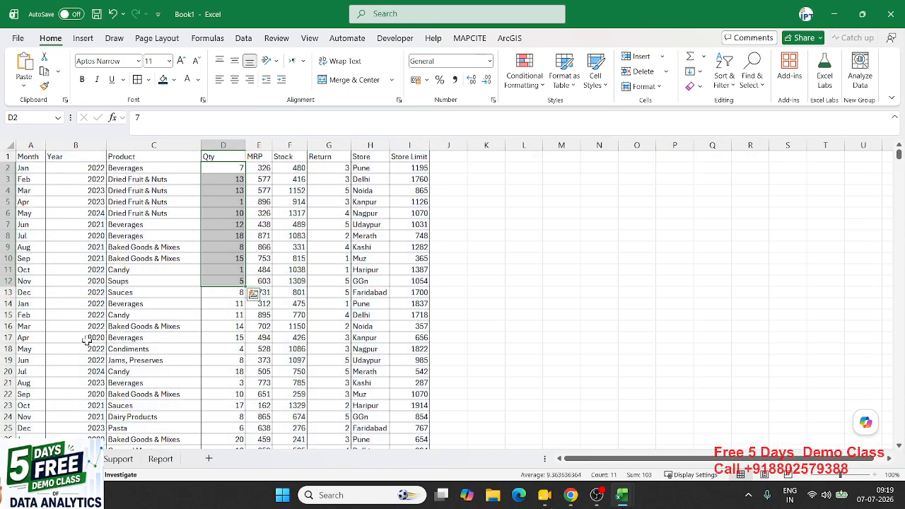
pyautogui.click(41, 157)
pyautogui.click(82, 38)
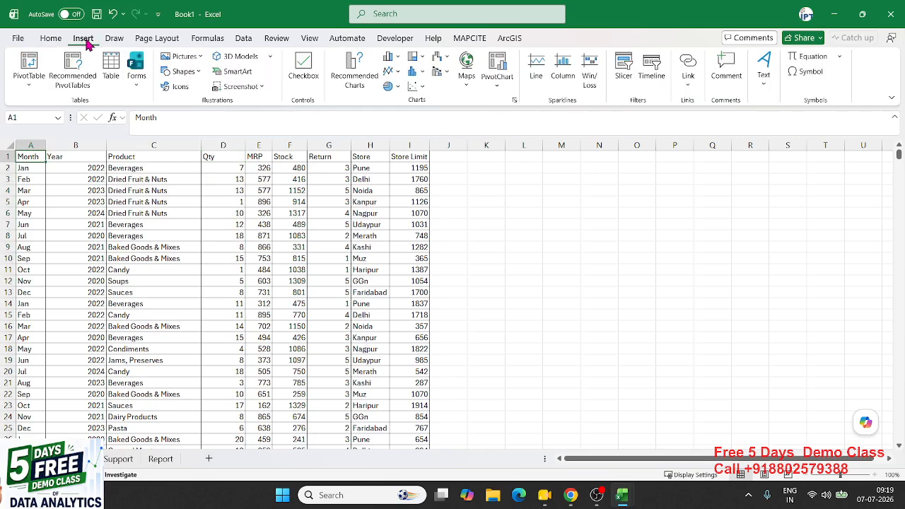
pyautogui.click(30, 67)
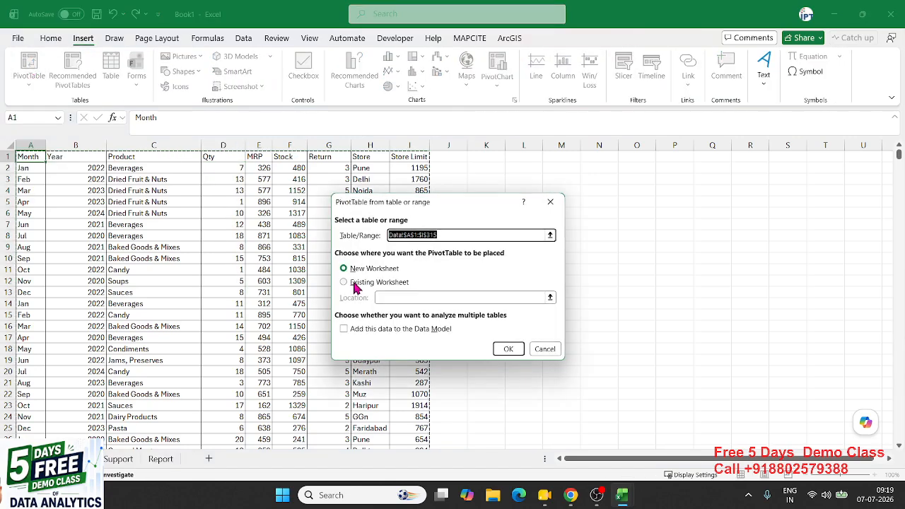
pyautogui.click(355, 283)
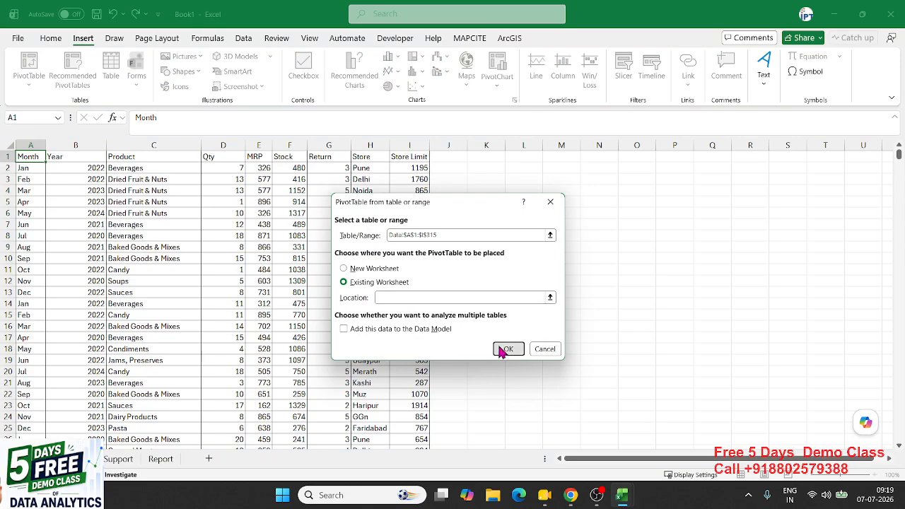
pyautogui.click(441, 297)
pyautogui.click(118, 458)
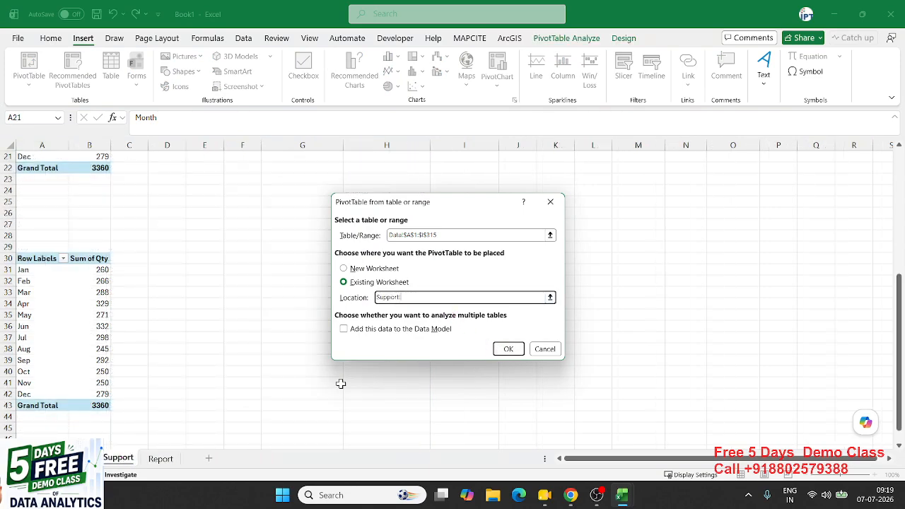
pyautogui.click(244, 269)
pyautogui.click(506, 348)
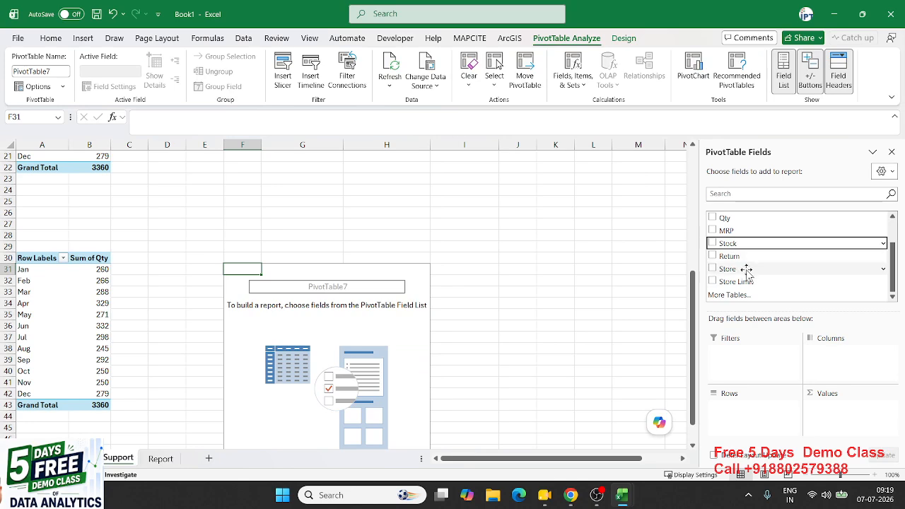
# Build the new PivotTable with Store as rows and the sums of Stock and Store Limit as values
pyautogui.moveTo(743, 271); pyautogui.dragTo(744, 418)
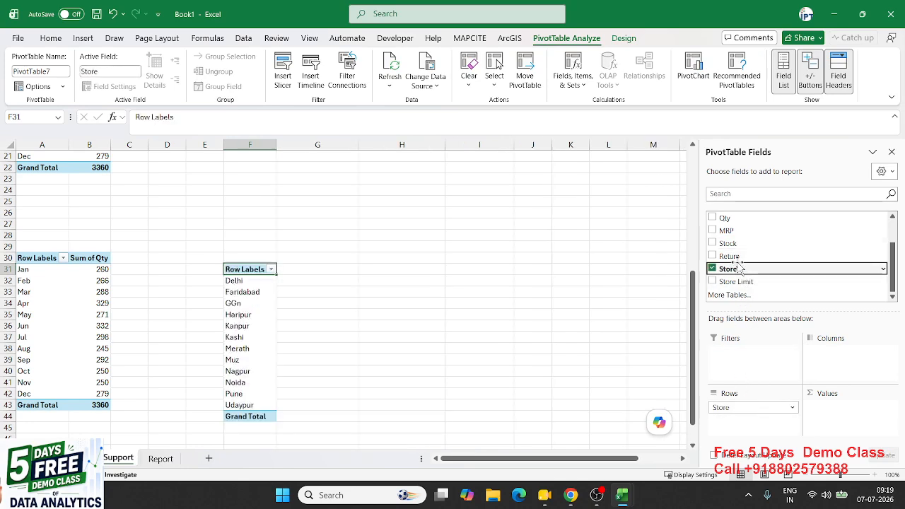
pyautogui.moveTo(728, 243); pyautogui.dragTo(836, 416)
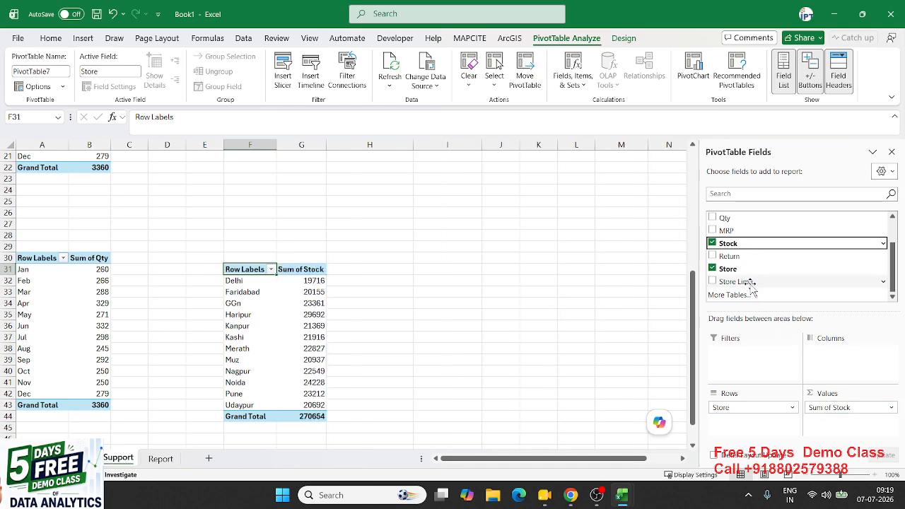
pyautogui.moveTo(751, 281); pyautogui.dragTo(831, 421)
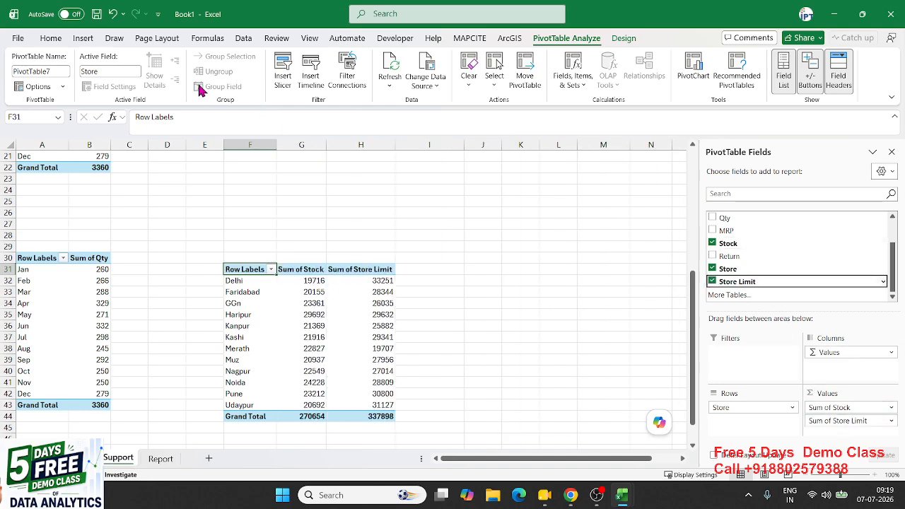
# Insert a 2-D stacked bar PivotChart based on the store PivotTable
pyautogui.click(83, 39)
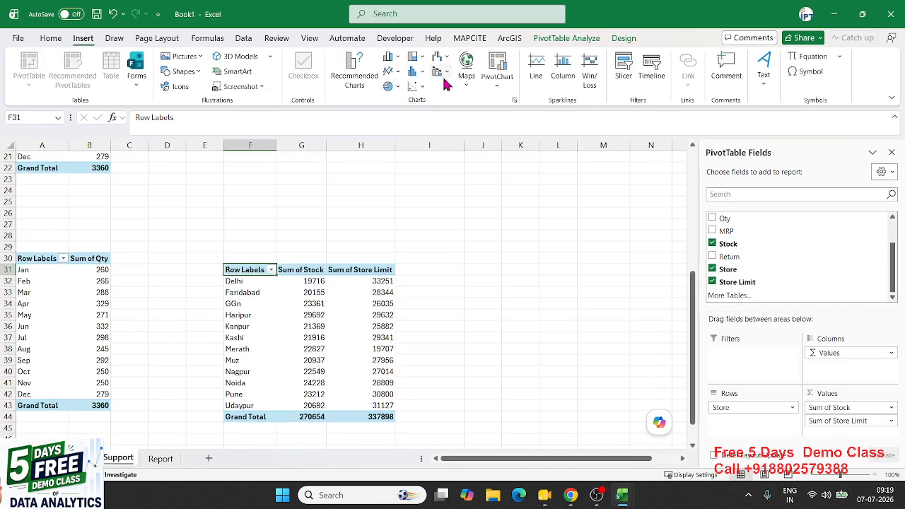
pyautogui.click(399, 59)
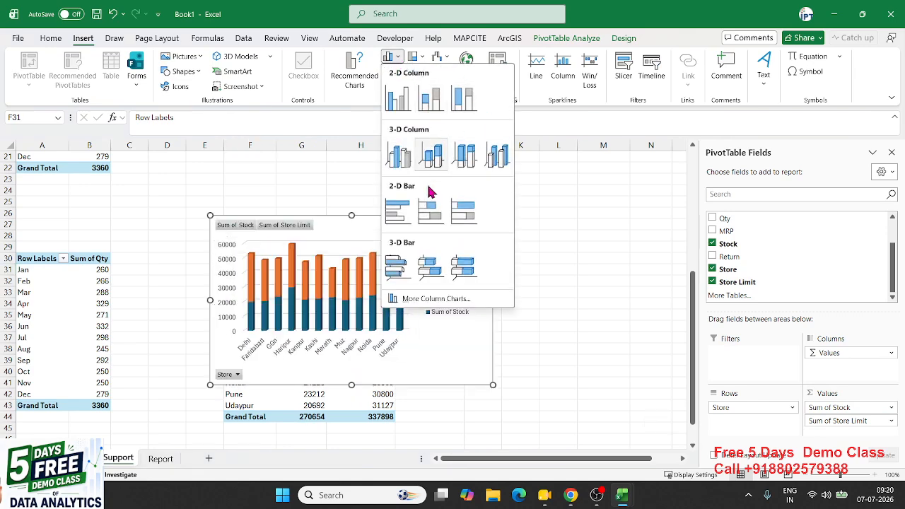
pyautogui.click(430, 211)
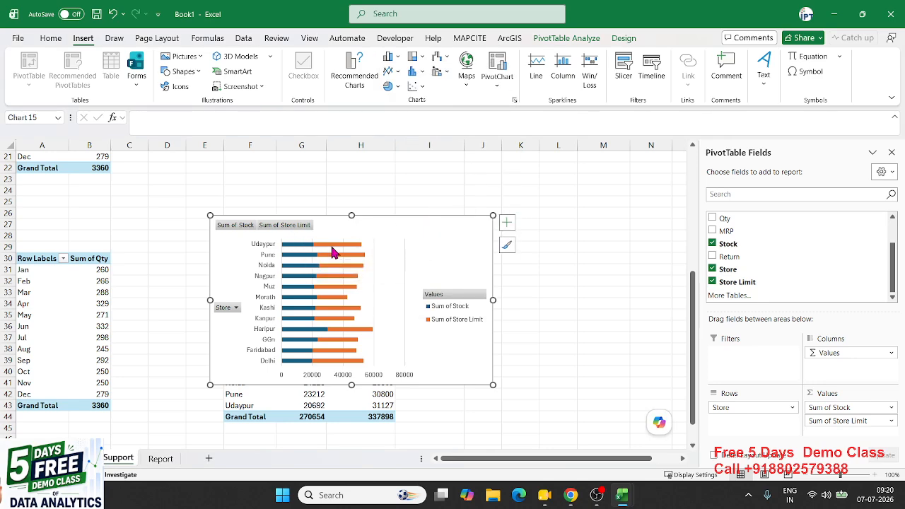
# Move the stacked bar chart from the Support sheet to the Report sheet, in the empty card beside the SOLD BY MONTH chart
pyautogui.click(449, 385)
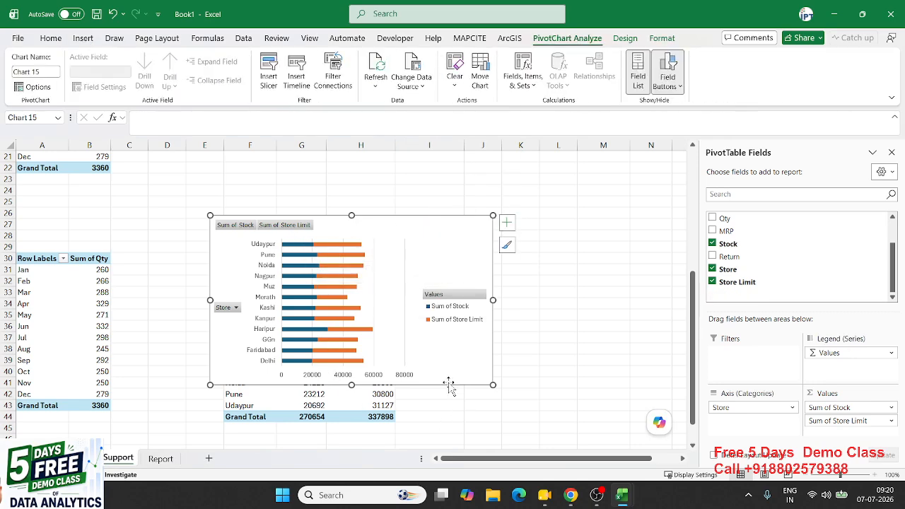
pyautogui.hotkey('ctrl', 'x')
pyautogui.click(176, 461)
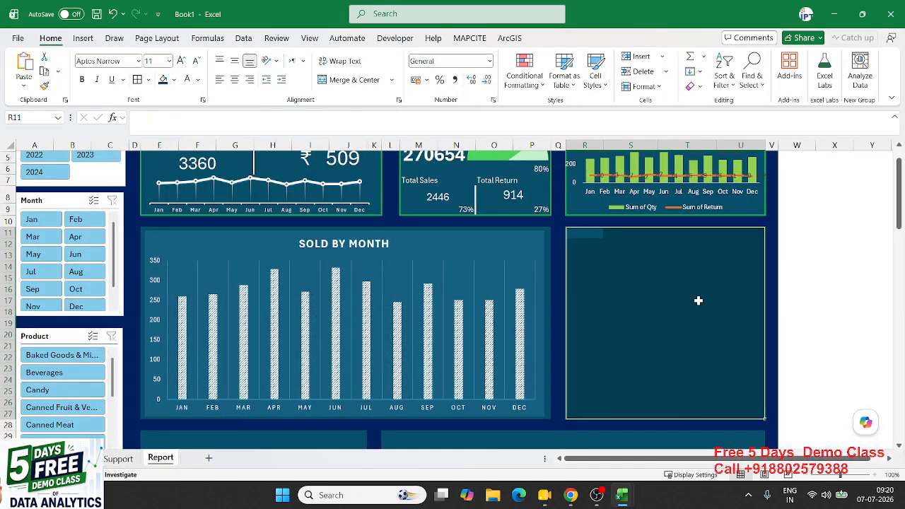
pyautogui.click(651, 288)
pyautogui.hotkey('ctrl', 'v')
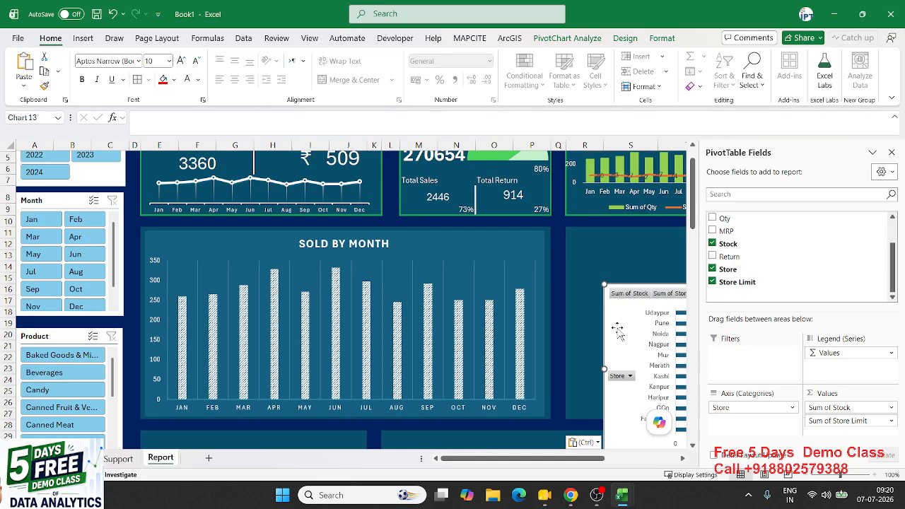
# Hide all field buttons on the stacked bar PivotChart
pyautogui.click(627, 294)
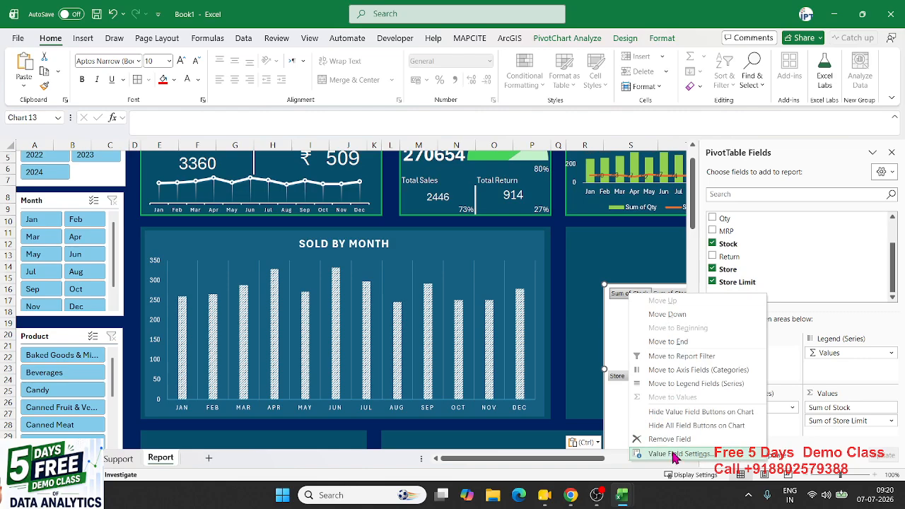
pyautogui.click(664, 426)
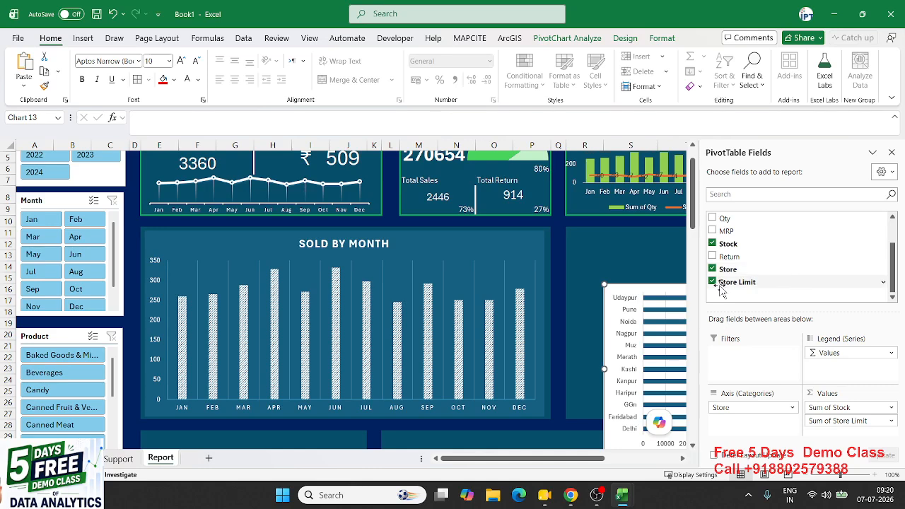
pyautogui.rightClick(653, 285)
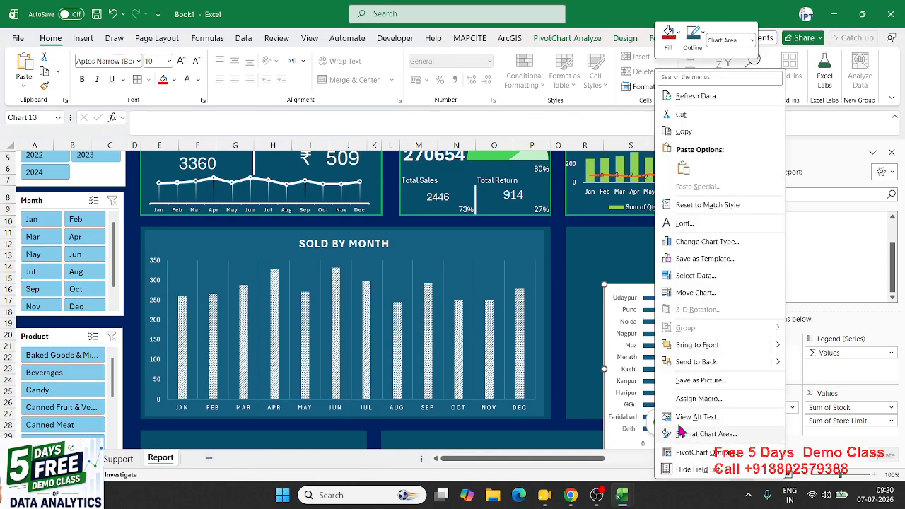
pyautogui.click(176, 80)
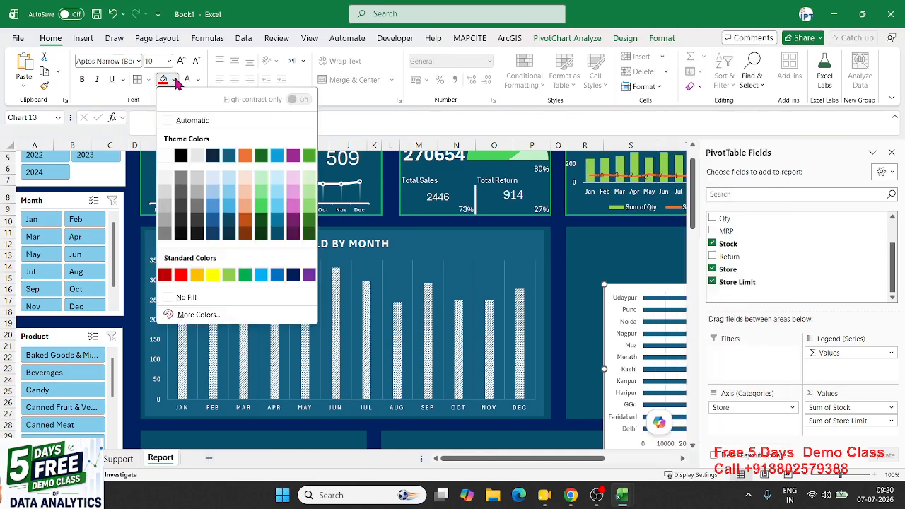
pyautogui.click(168, 155)
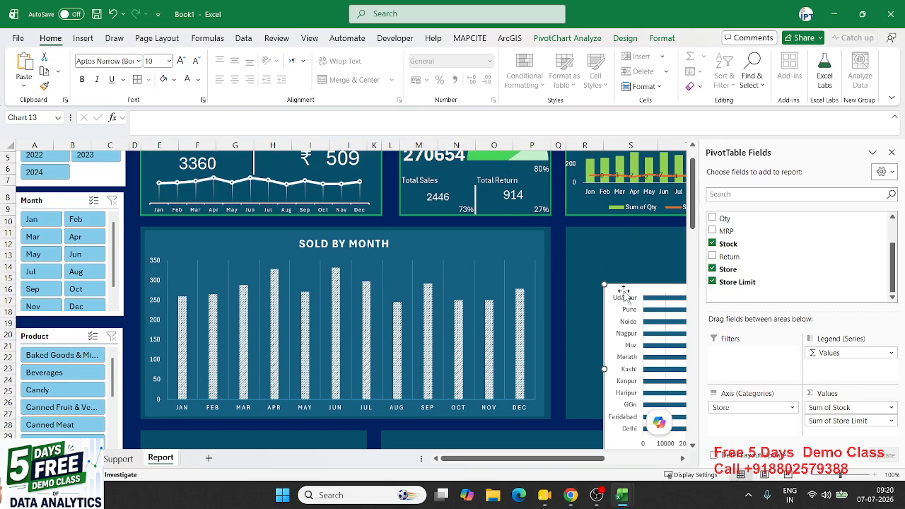
pyautogui.rightClick(623, 294)
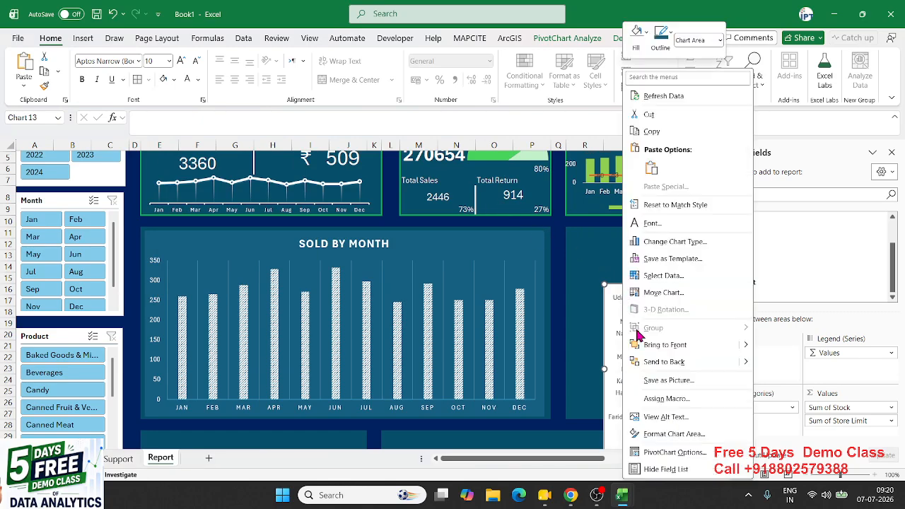
pyautogui.click(675, 452)
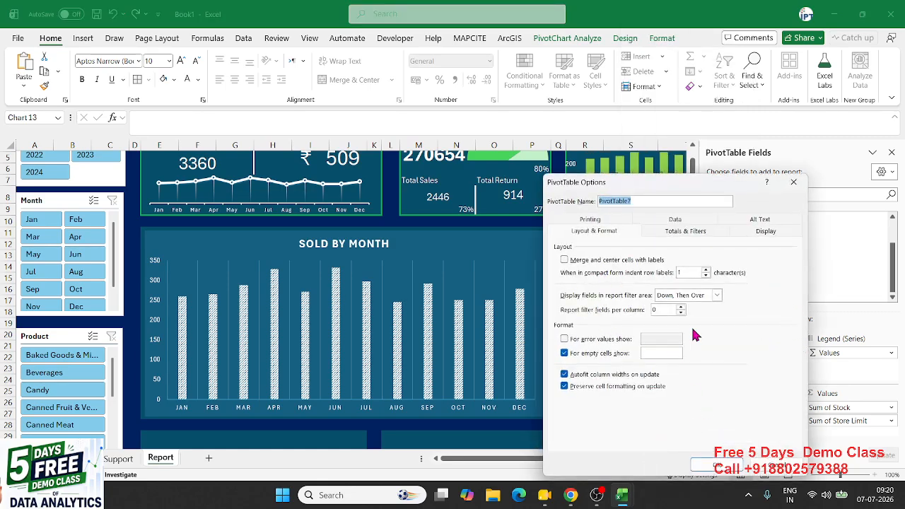
# Format the stacked bar chart's area with no fill and no border line
pyautogui.rightClick(613, 305)
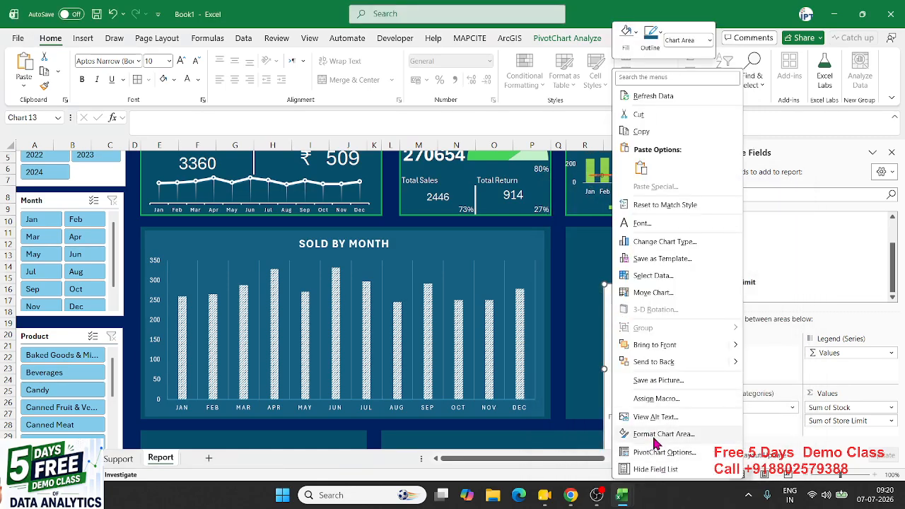
pyautogui.click(634, 489)
pyautogui.click(751, 247)
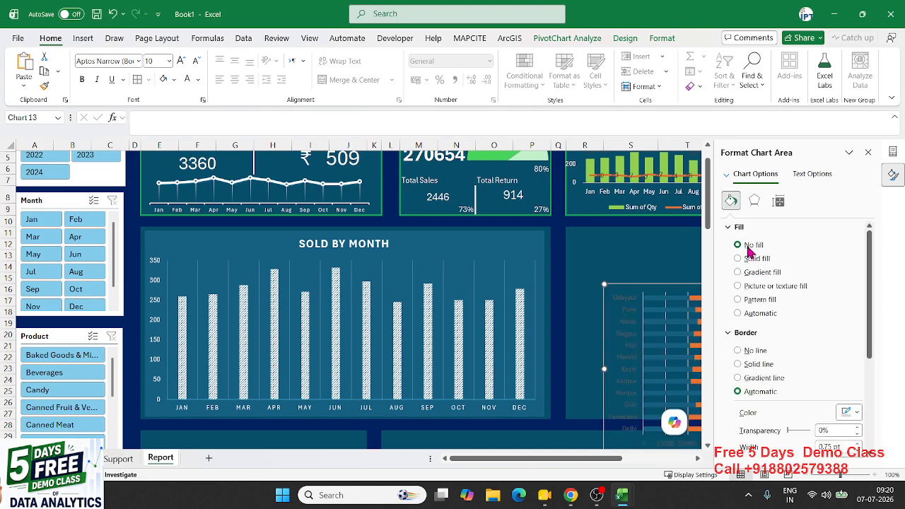
pyautogui.click(750, 349)
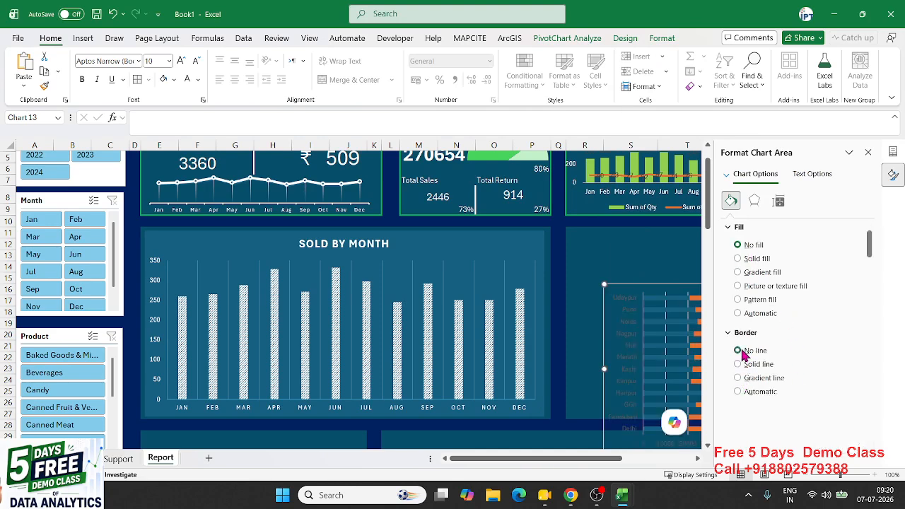
# Move the stacked bar chart to the upper corner of the card beside SOLD BY MONTH and close the formatting and field panes
pyautogui.moveTo(617, 286); pyautogui.dragTo(591, 231)
pyautogui.click(868, 153)
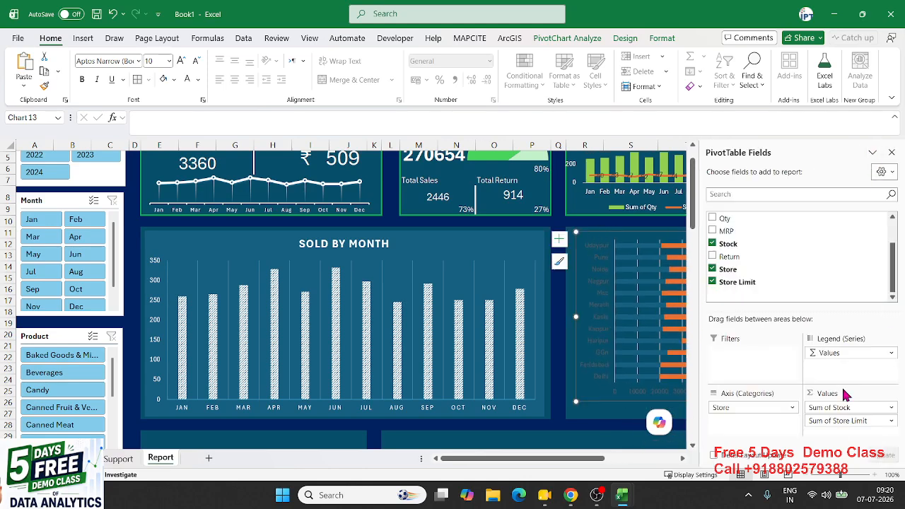
pyautogui.click(891, 153)
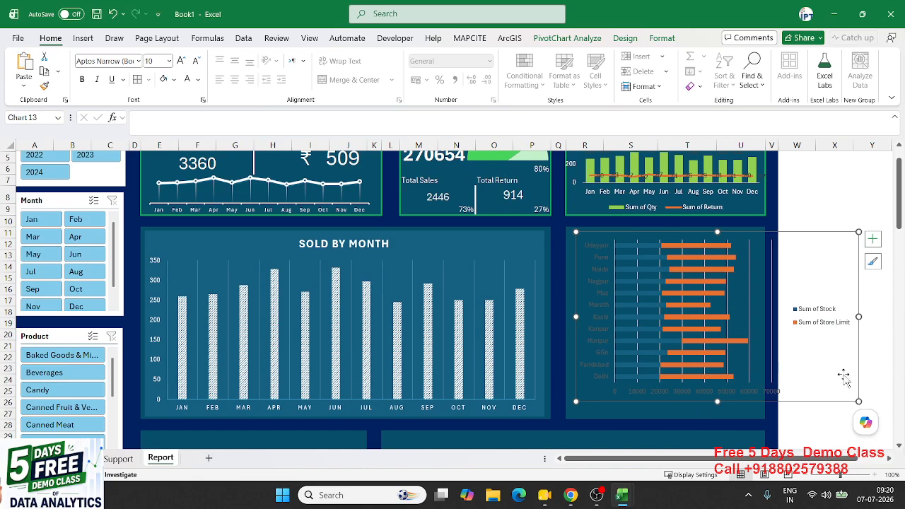
# Remove the legend from the stacked bar chart and resize the chart to fit inside its card
pyautogui.click(872, 239)
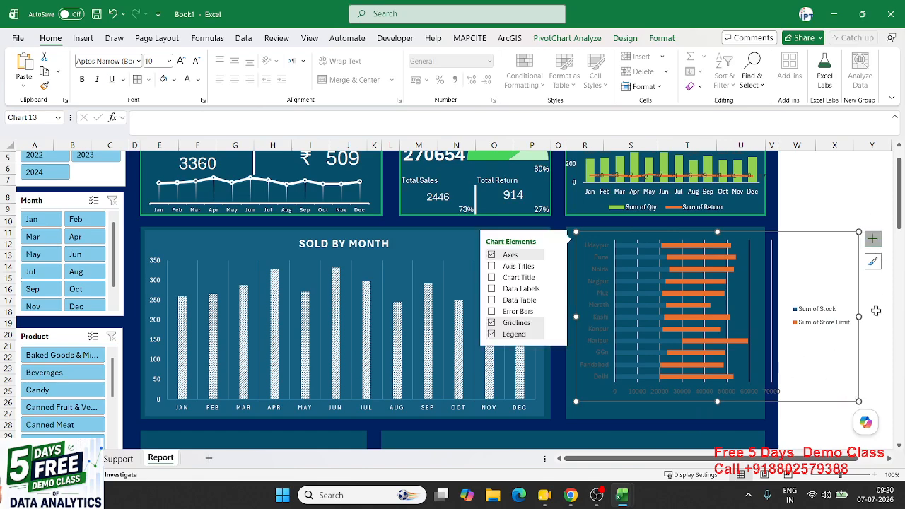
pyautogui.click(498, 333)
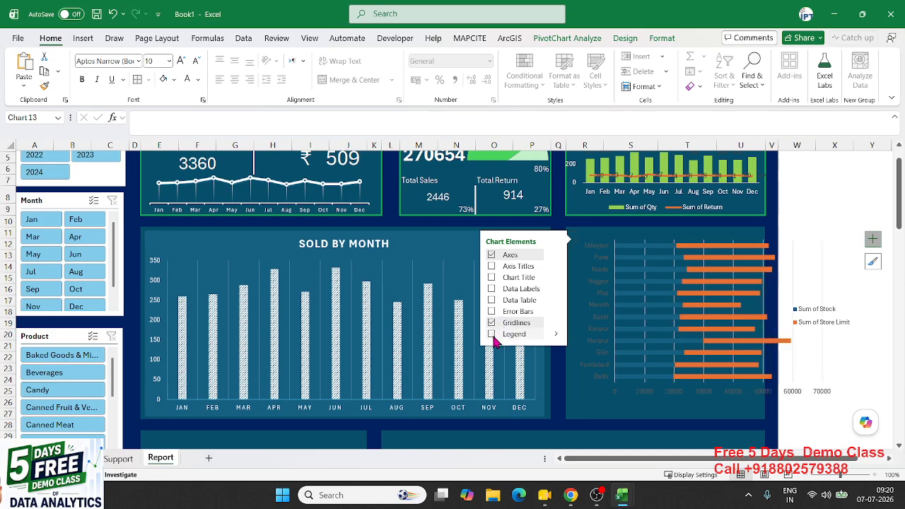
pyautogui.moveTo(858, 401); pyautogui.dragTo(765, 420)
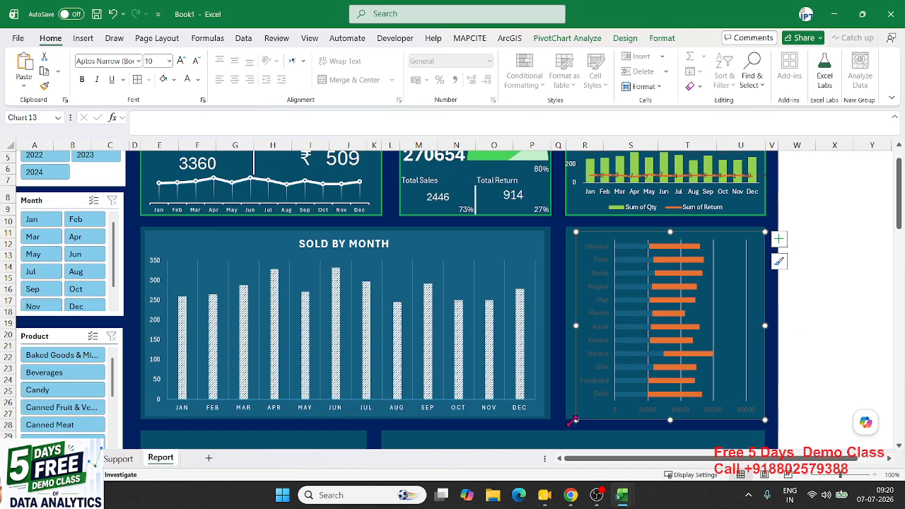
pyautogui.moveTo(575, 419); pyautogui.dragTo(572, 416)
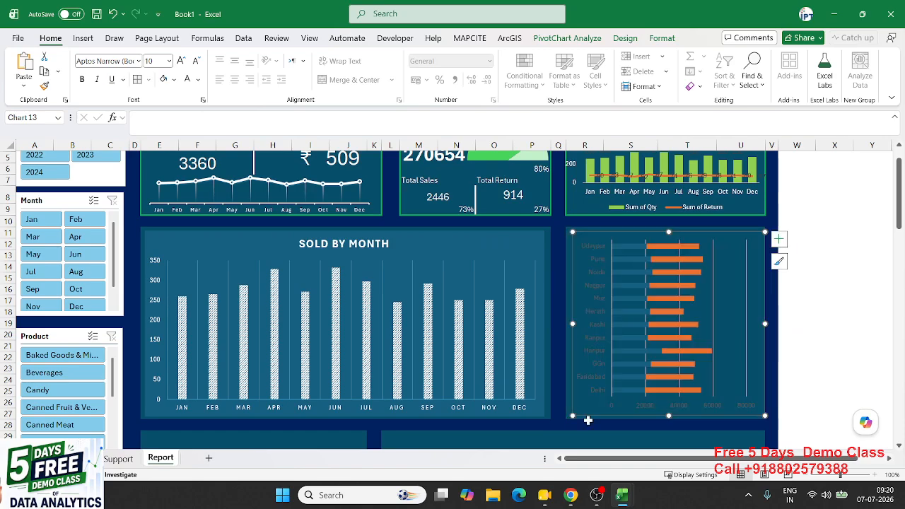
# Make the store name axis labels white and fill the Sum of Stock bars with light green
pyautogui.click(603, 331)
pyautogui.click(188, 79)
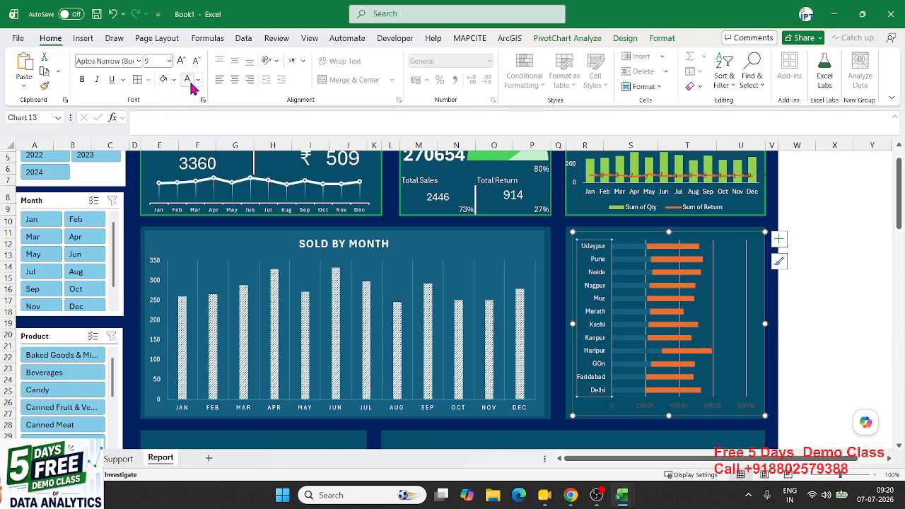
pyautogui.click(633, 322)
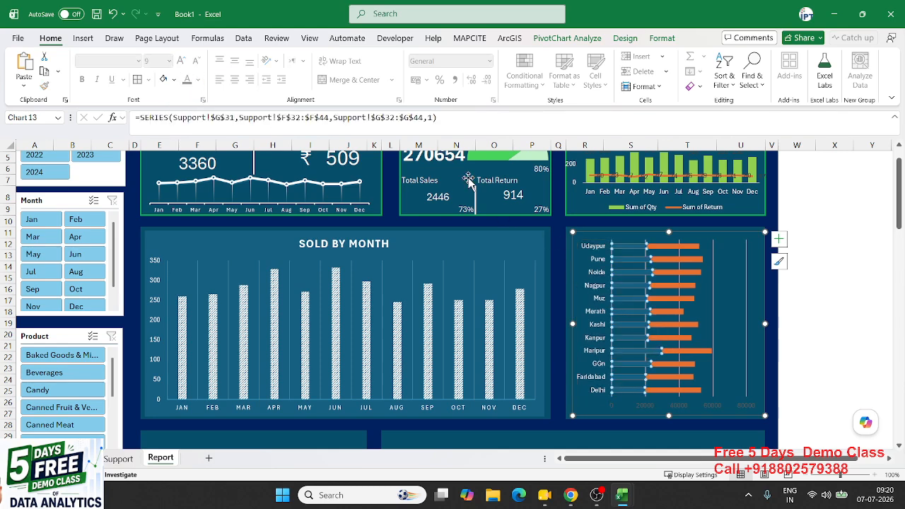
pyautogui.click(174, 79)
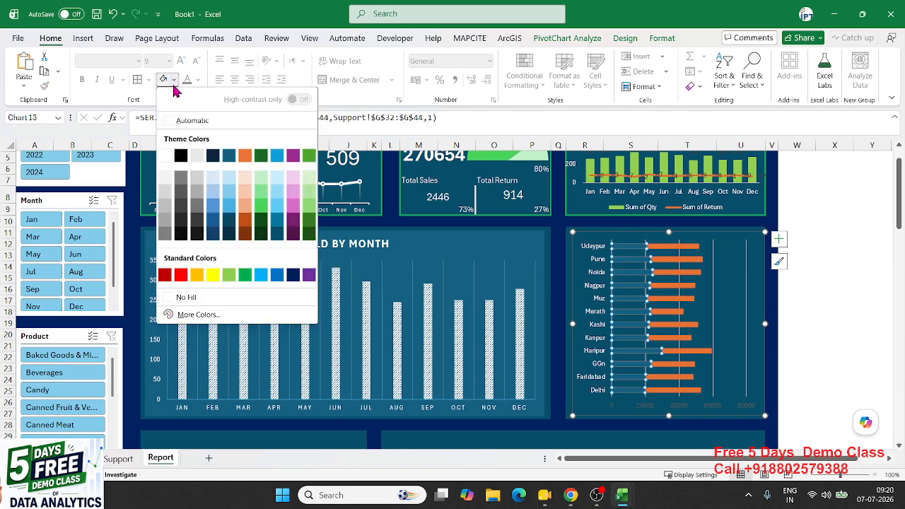
pyautogui.click(229, 275)
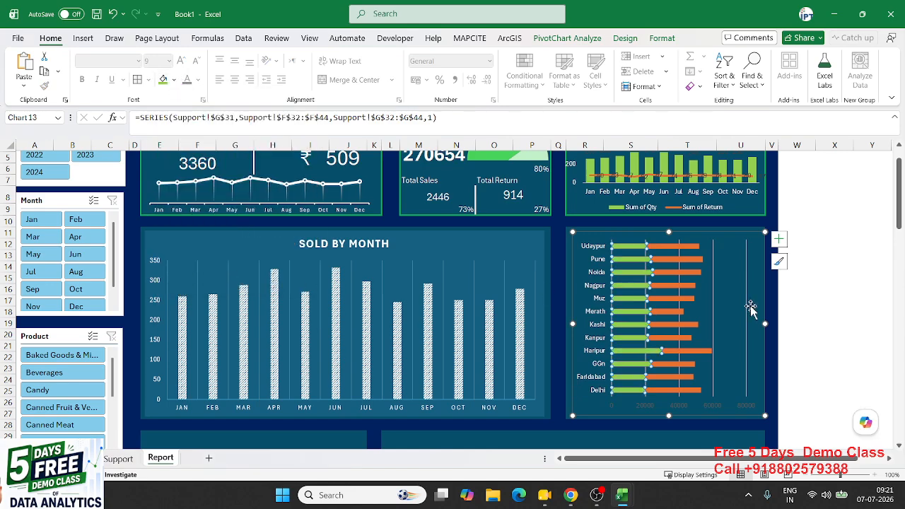
pyautogui.click(691, 302)
pyautogui.click(173, 79)
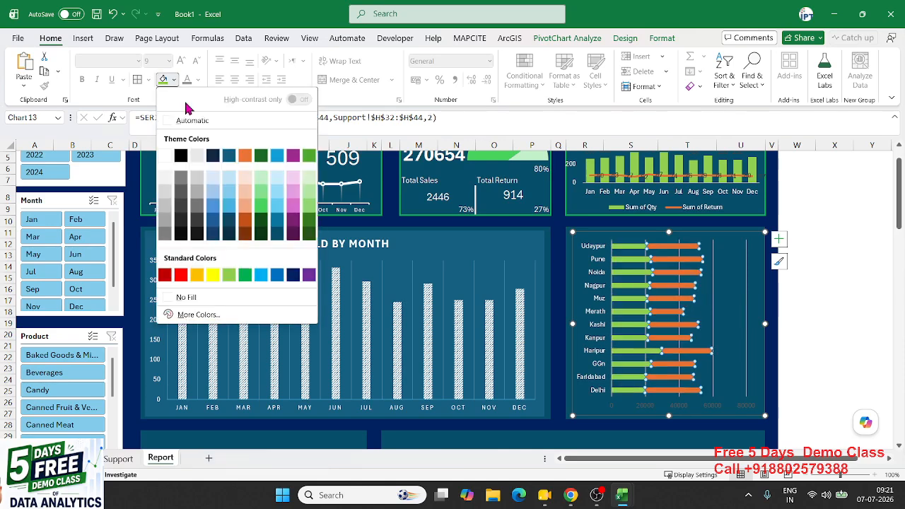
pyautogui.click(723, 308)
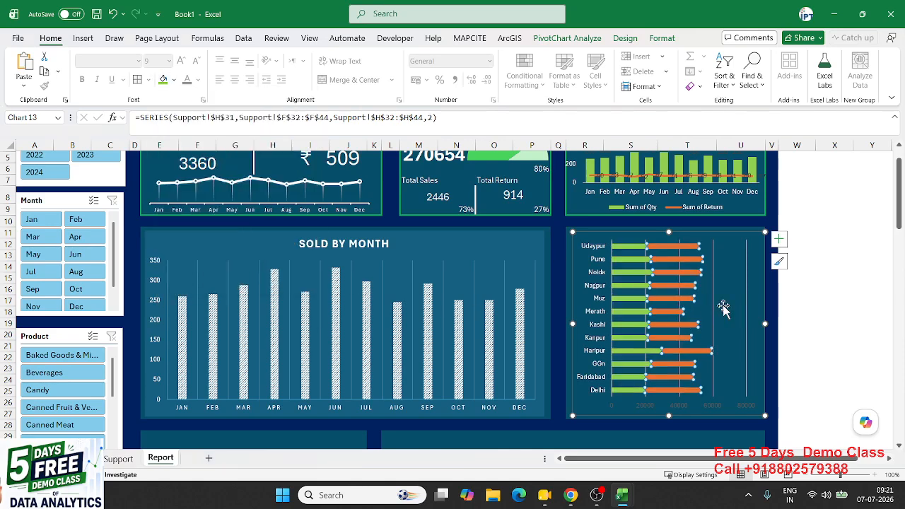
# Add the title "Stock by Store" to the stacked bar chart and make its text white
pyautogui.click(719, 400)
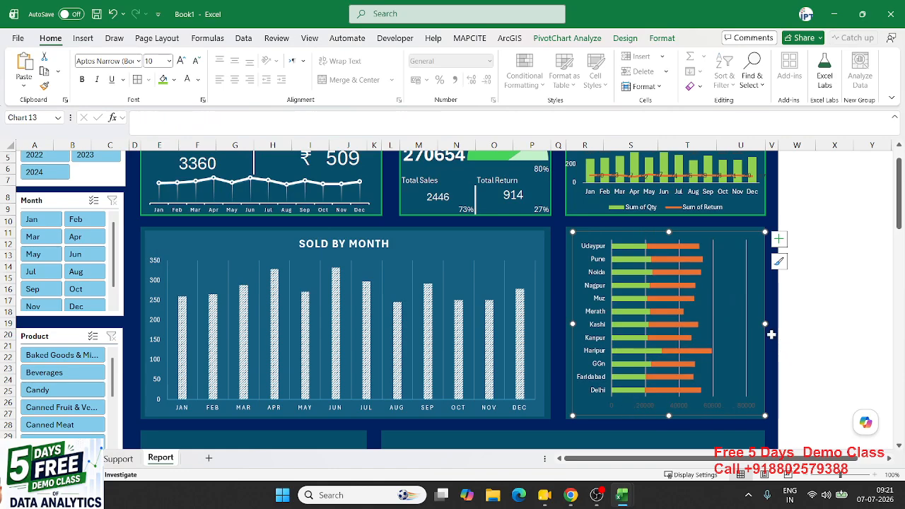
pyautogui.click(778, 239)
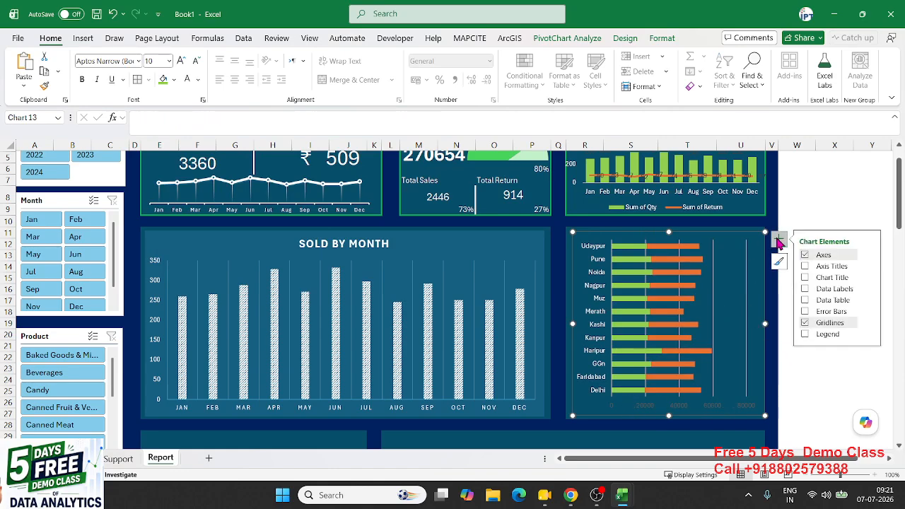
pyautogui.click(804, 277)
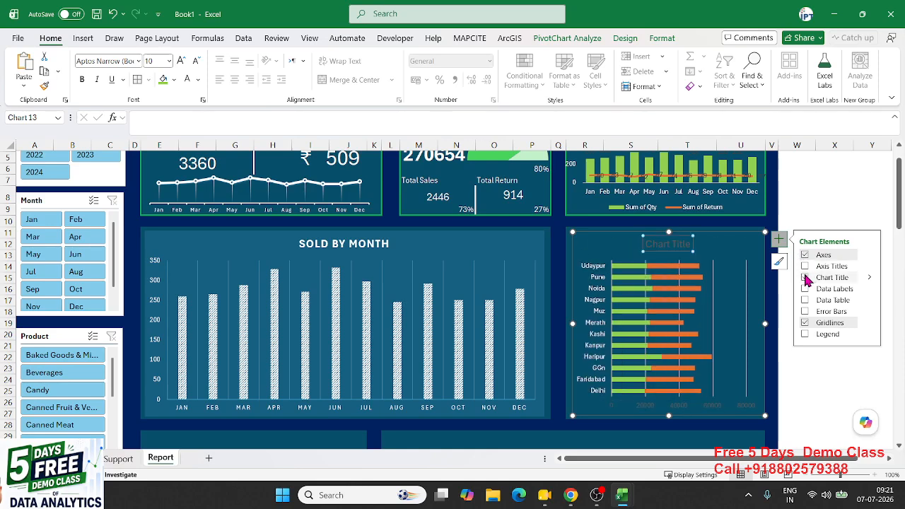
pyautogui.tripleClick(680, 249)
pyautogui.press('BackSpace')
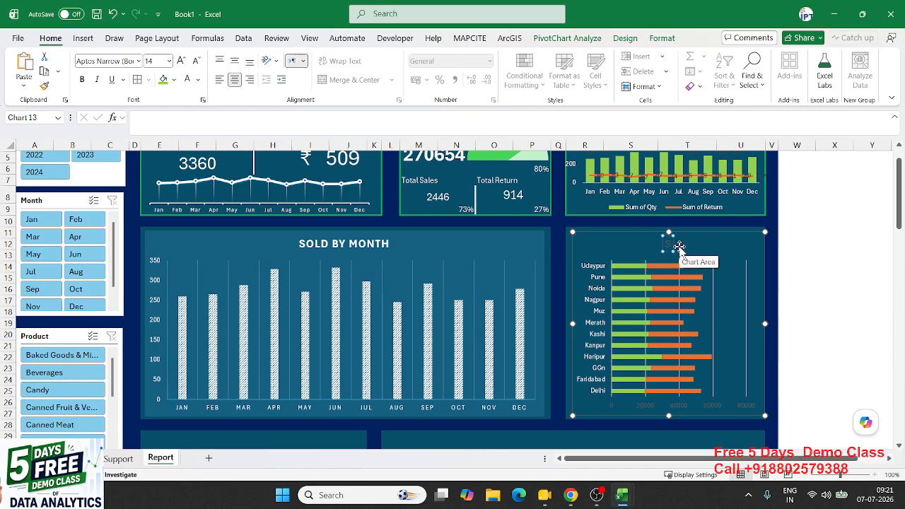
pyautogui.write('Sckoo')
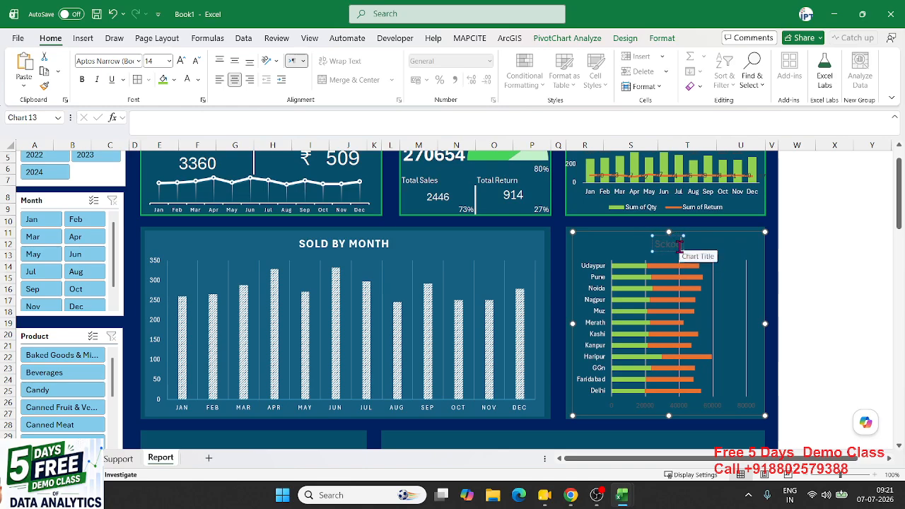
pyautogui.write('k by Store')
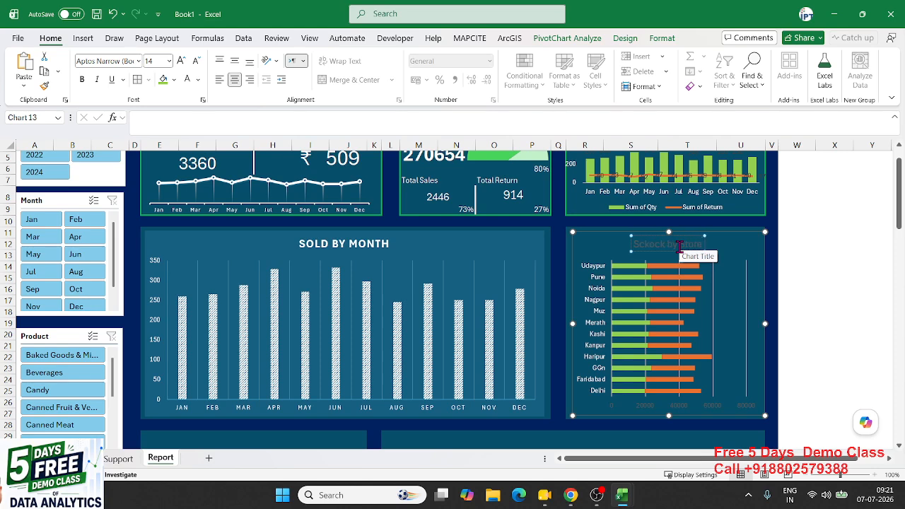
pyautogui.click(690, 251)
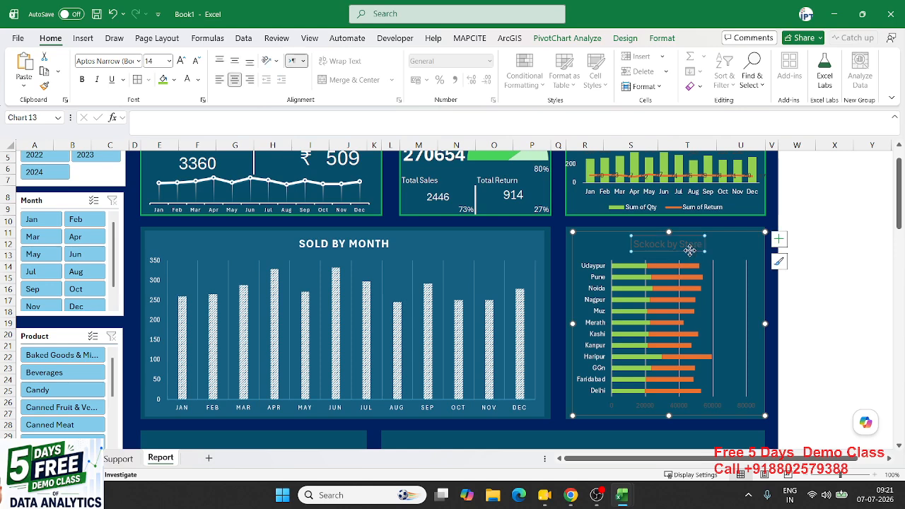
pyautogui.click(186, 82)
pyautogui.click(649, 243)
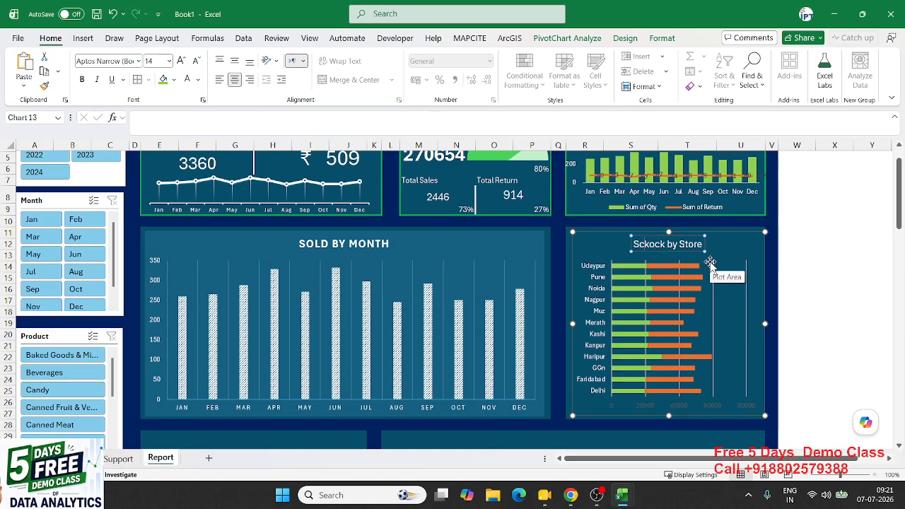
pyautogui.press('BackSpace')
pyautogui.press('Delete')
pyautogui.write('t')
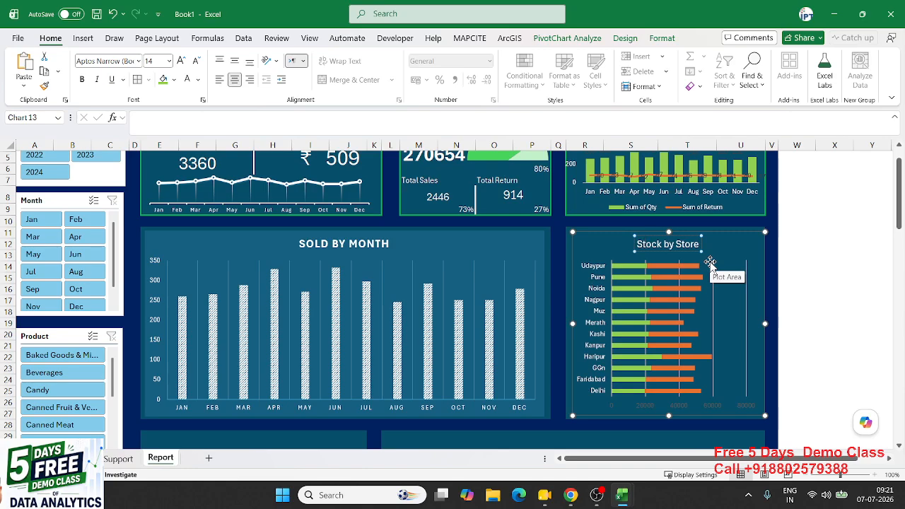
pyautogui.click(783, 254)
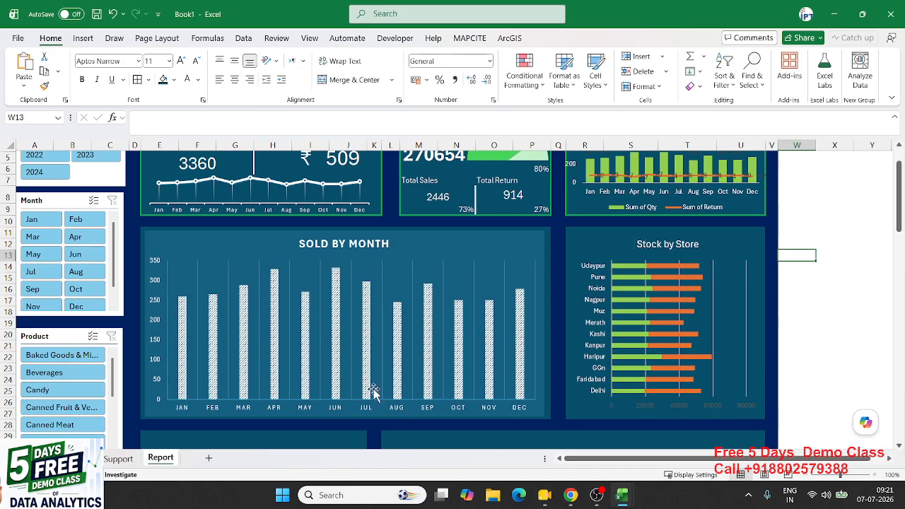
pyautogui.click(176, 434)
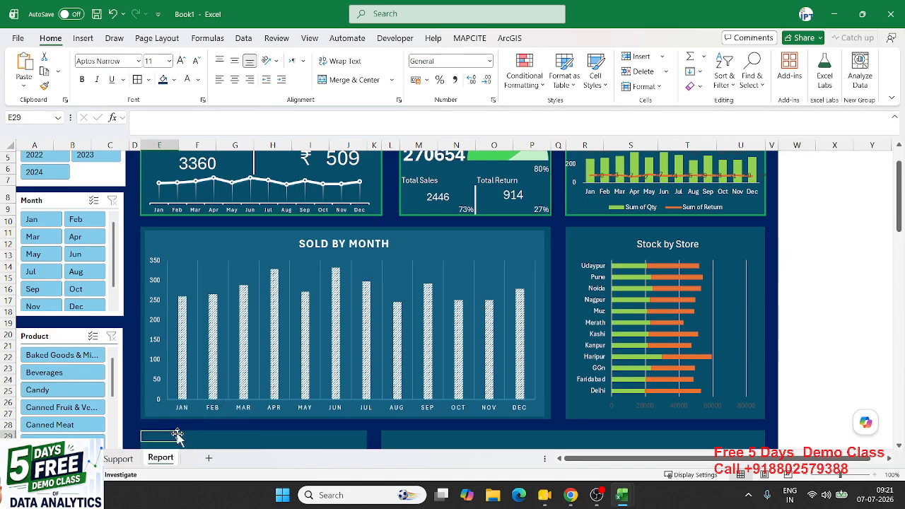
pyautogui.scroll(-5, 177, 436)
pyautogui.scroll(-1, 178, 436)
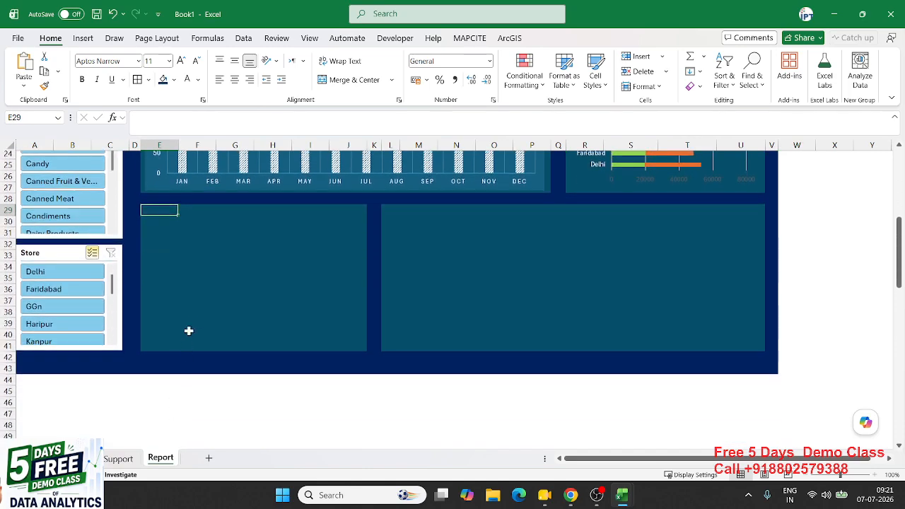
pyautogui.click(199, 301)
pyautogui.scroll(-3, 199, 302)
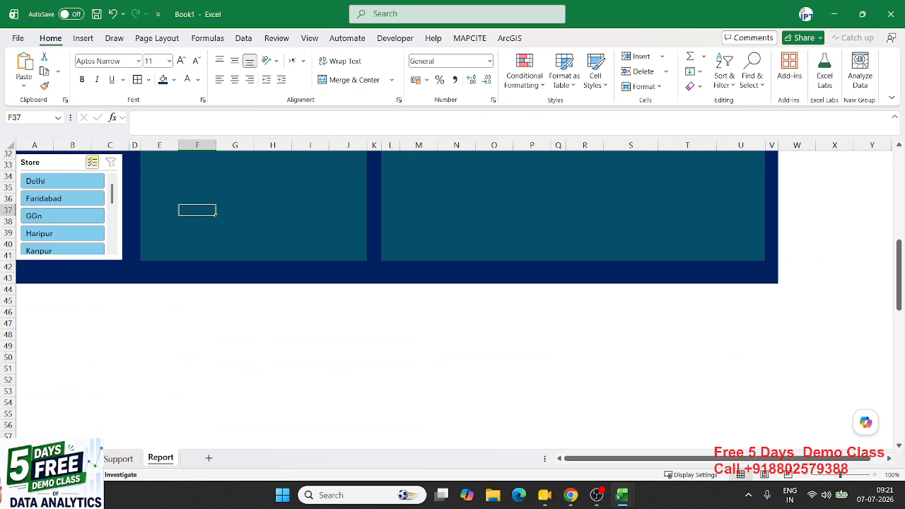
pyautogui.hotkey('alt', 'Tab')
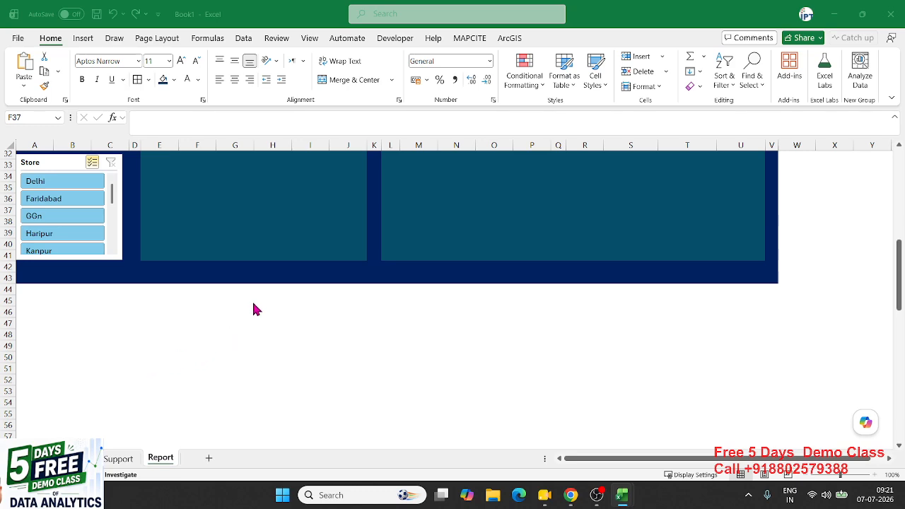
pyautogui.hotkey('alt', 'Tab')
pyautogui.scroll(4, 301, 258)
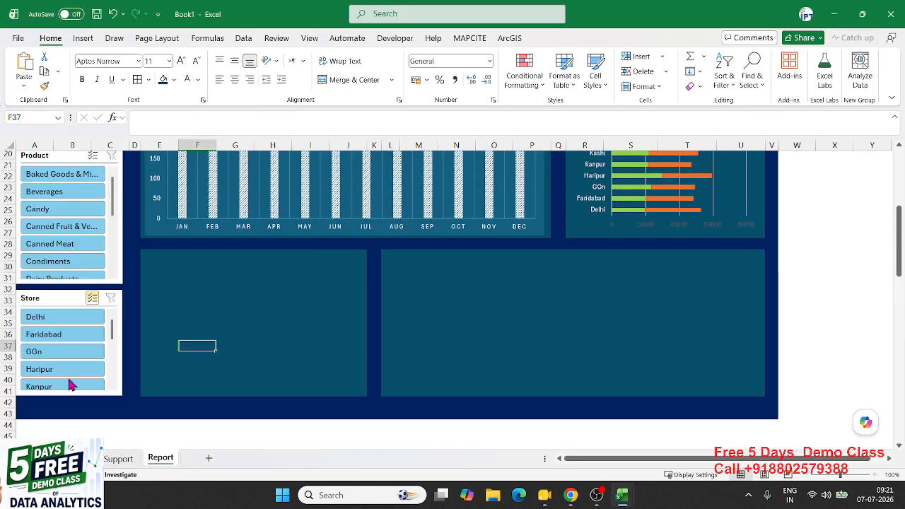
# Create a PivotTable from the Data sheet range A1:I315, placed in the existing Support sheet at cell M29
pyautogui.hotkey('ctrl', 'pageup')
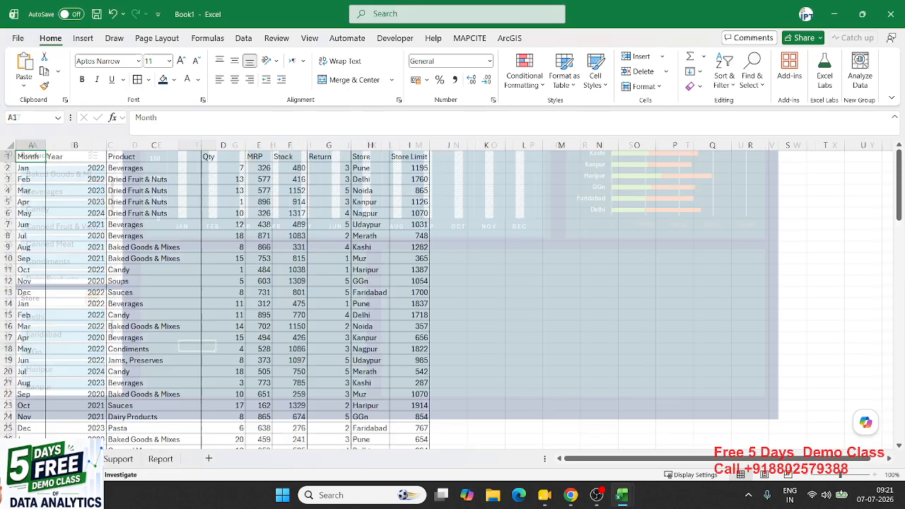
pyautogui.click(82, 39)
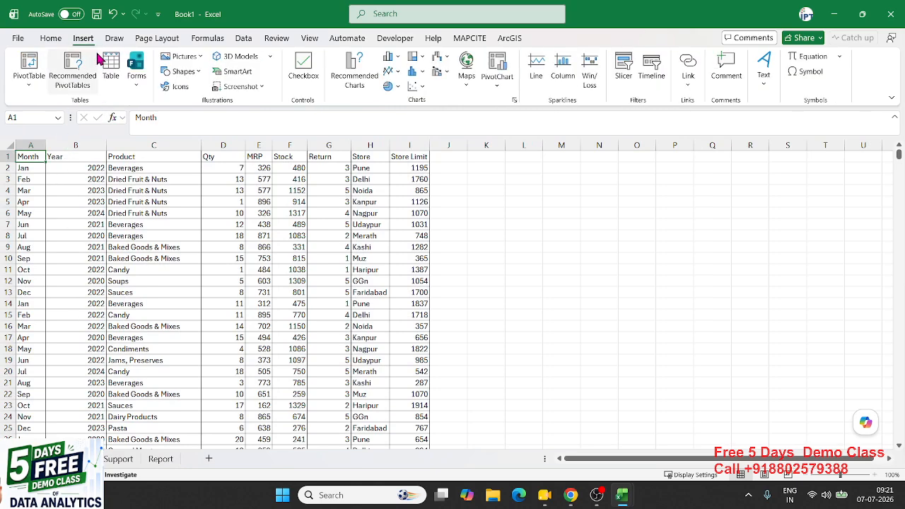
pyautogui.click(30, 67)
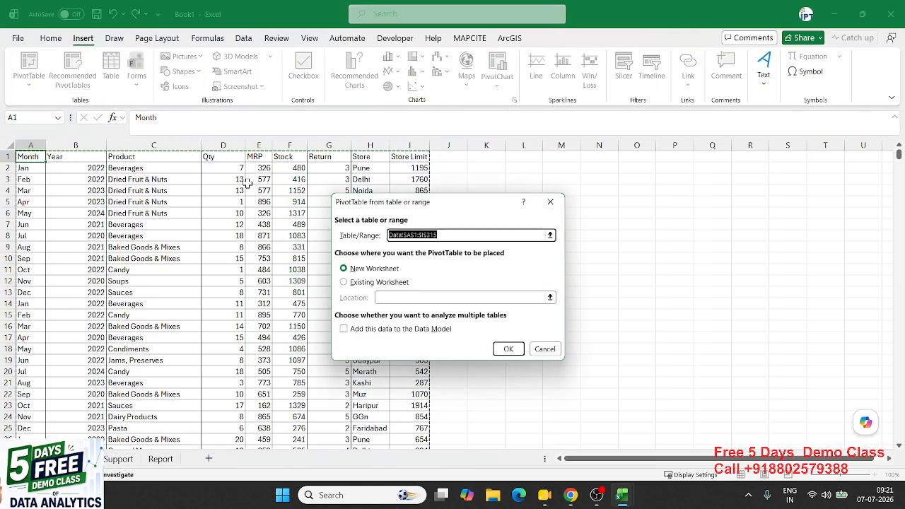
pyautogui.click(344, 282)
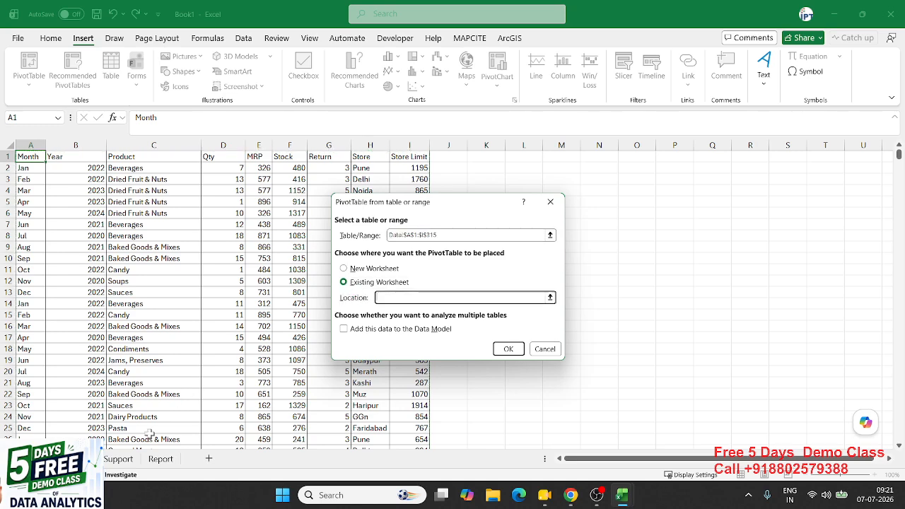
pyautogui.click(128, 464)
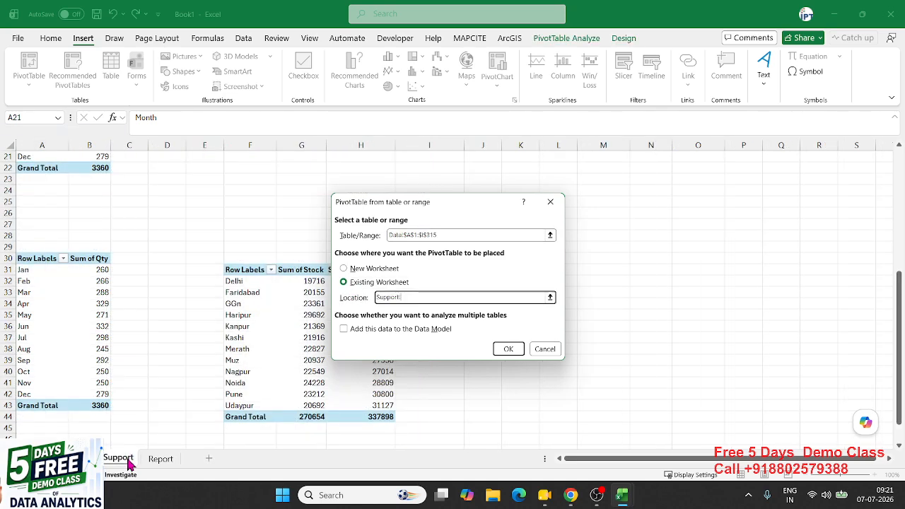
pyautogui.click(606, 248)
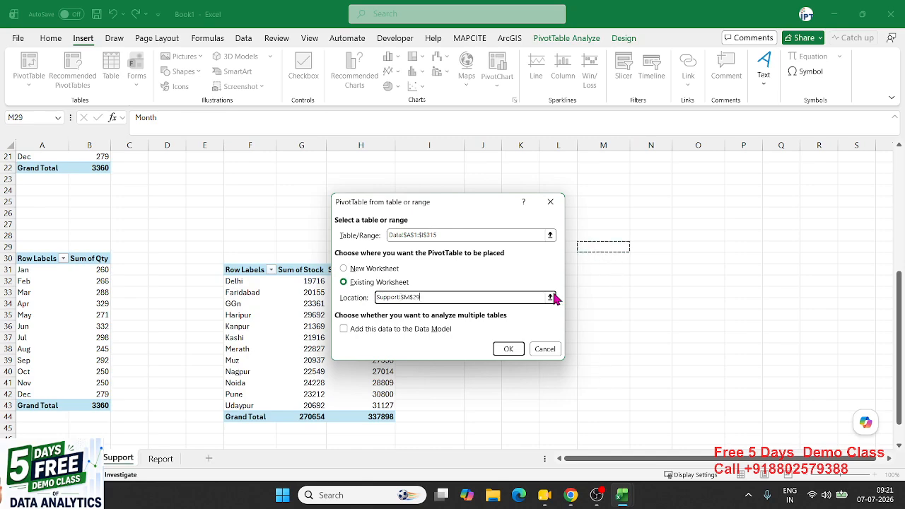
pyautogui.click(506, 348)
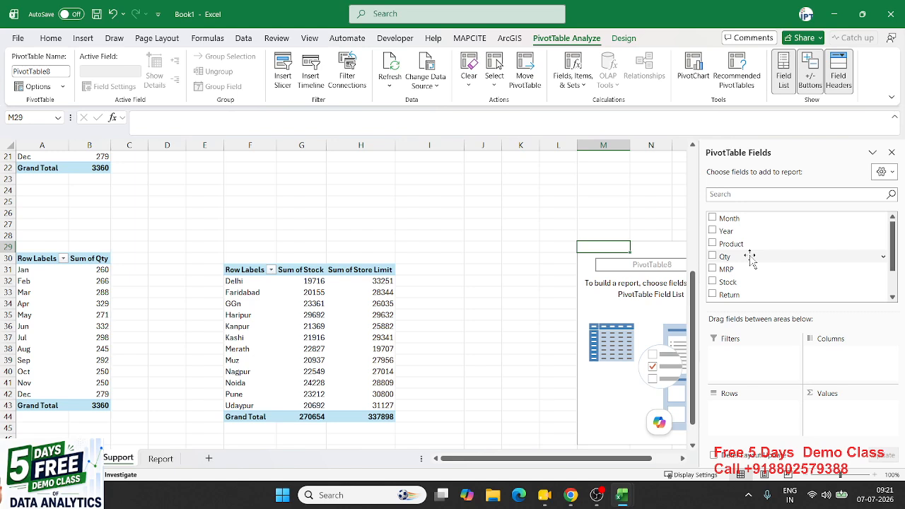
# Set up the PivotTable with Product as rows and Sum of Qty as values, and insert a clustered bar chart from it
pyautogui.moveTo(738, 243); pyautogui.dragTo(745, 422)
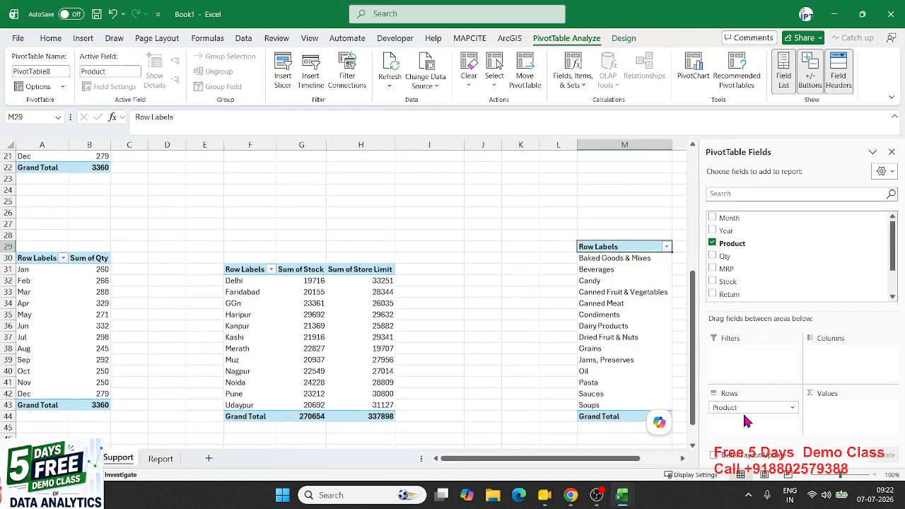
pyautogui.moveTo(724, 256); pyautogui.dragTo(836, 424)
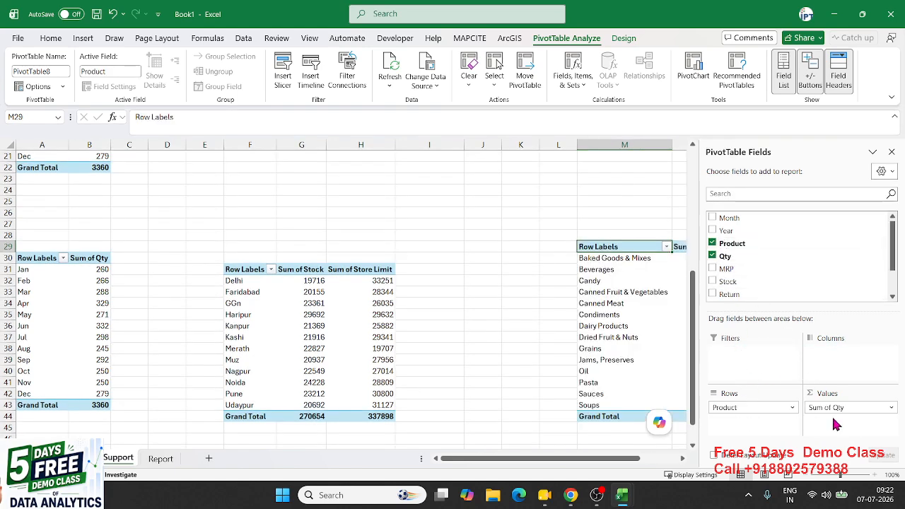
pyautogui.click(83, 38)
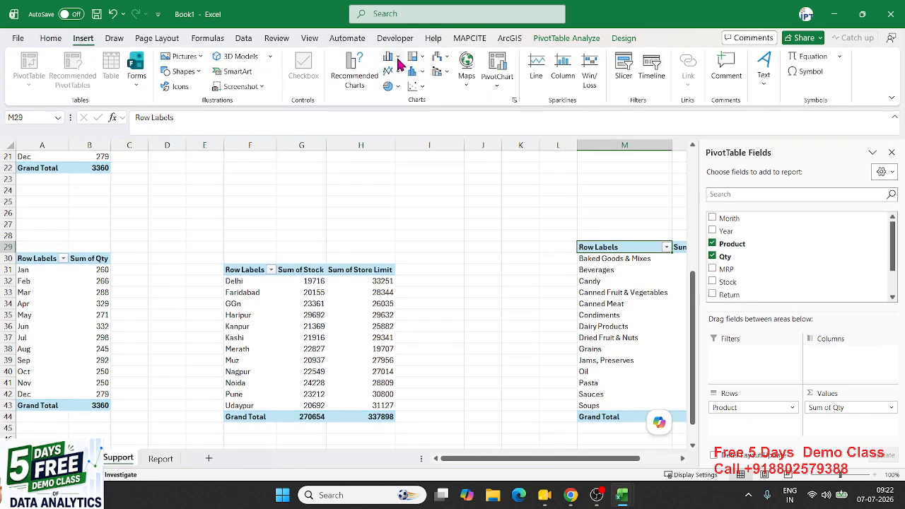
pyautogui.click(397, 58)
pyautogui.click(397, 208)
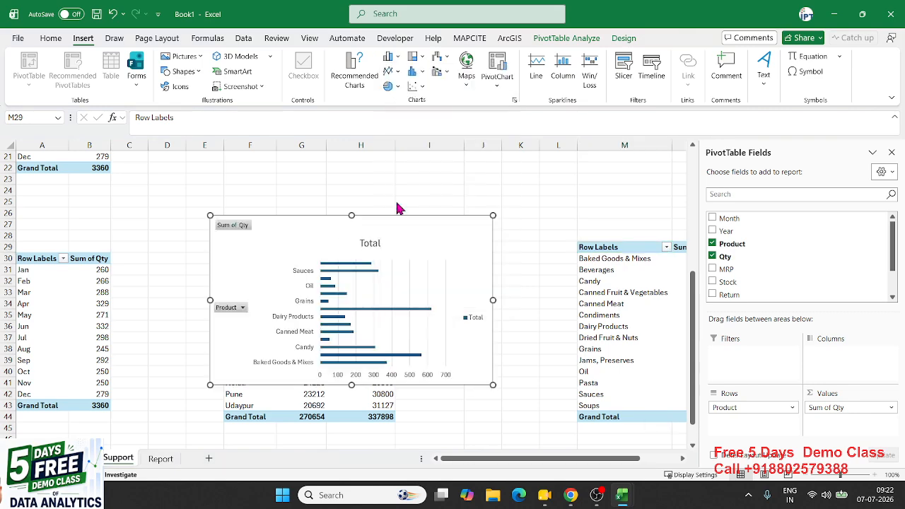
# Move the product bar chart to the Report sheet, aligned with the upper corner of the empty third-row card below SOLD BY MONTH
pyautogui.hotkey('ctrl', 'x')
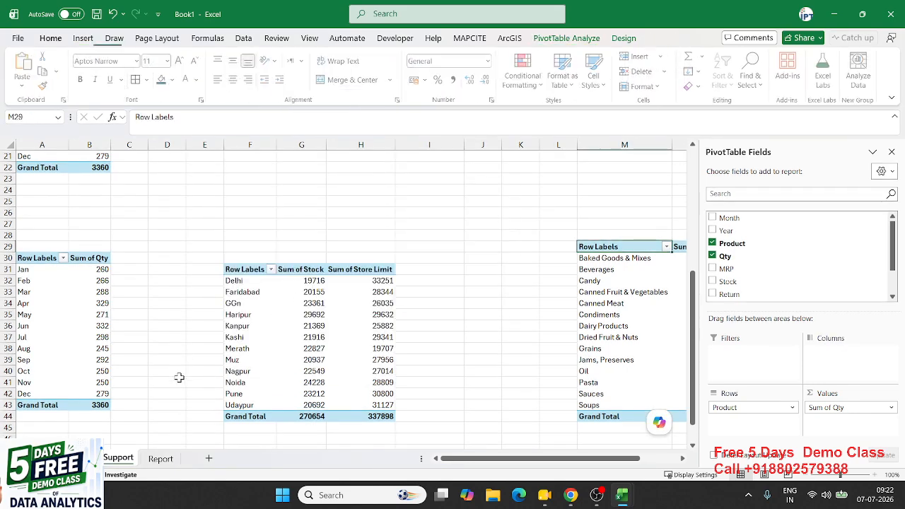
pyautogui.click(160, 458)
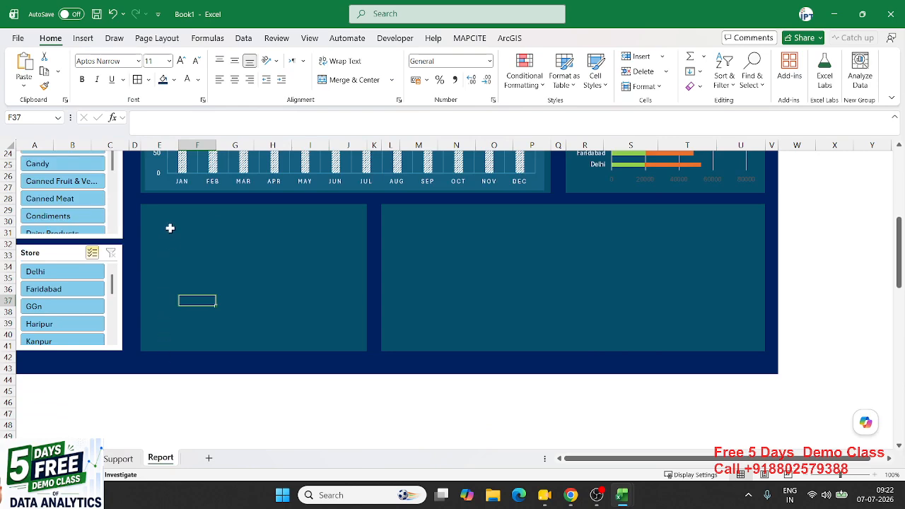
pyautogui.click(169, 227)
pyautogui.hotkey('ctrl', 'v')
pyautogui.moveTo(212, 213); pyautogui.dragTo(212, 204)
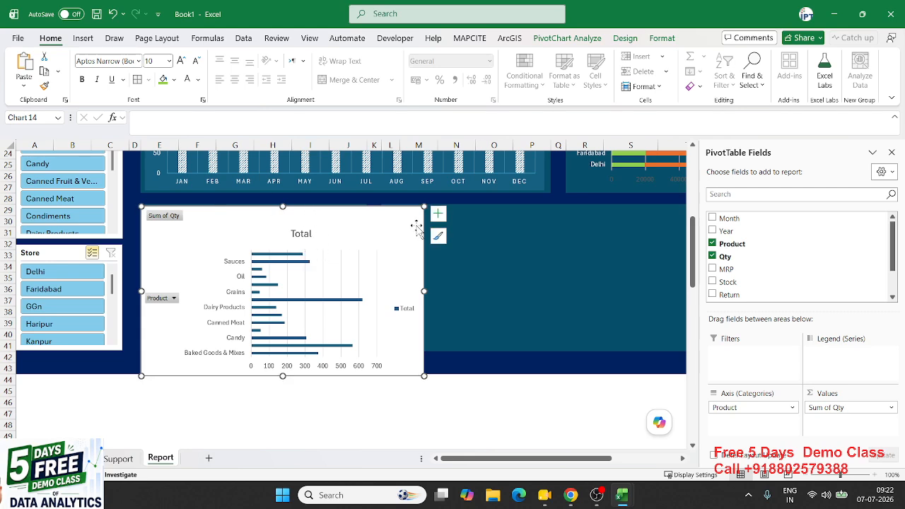
# Hide all field buttons on the product bar chart and remove its legend
pyautogui.rightClick(167, 220)
pyautogui.click(197, 349)
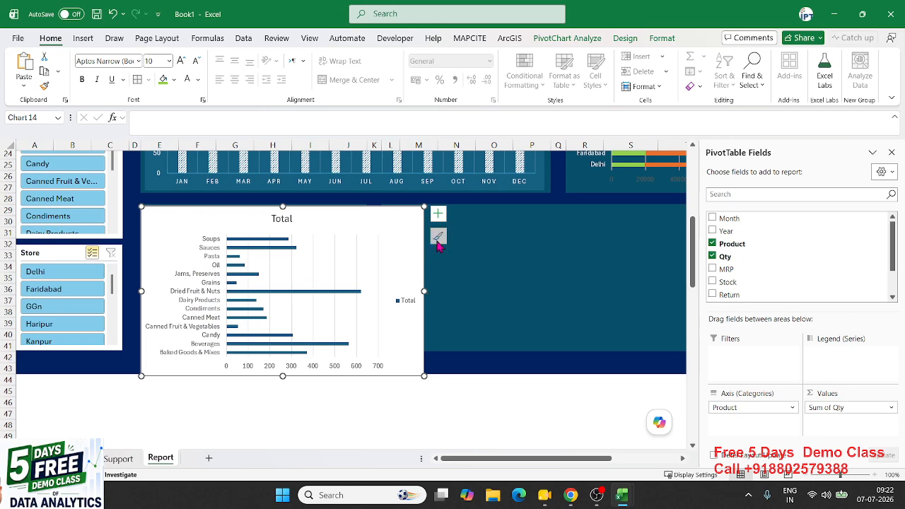
pyautogui.click(438, 213)
pyautogui.click(464, 308)
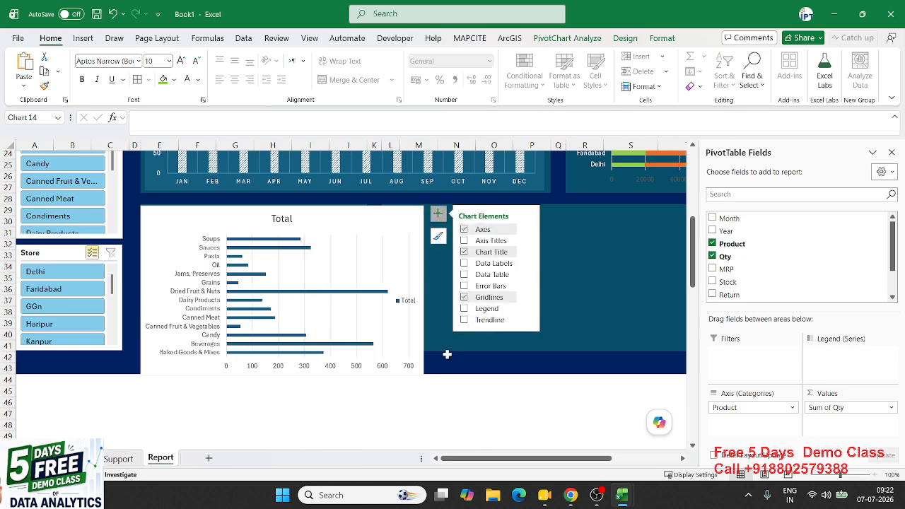
# Give the product chart area no fill and no border line, and resize the chart to fit inside its card
pyautogui.rightClick(365, 215)
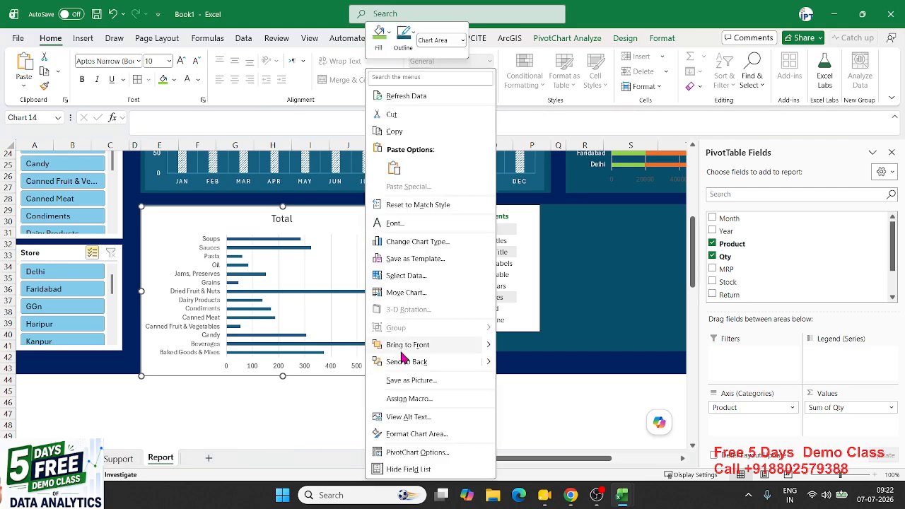
pyautogui.click(415, 434)
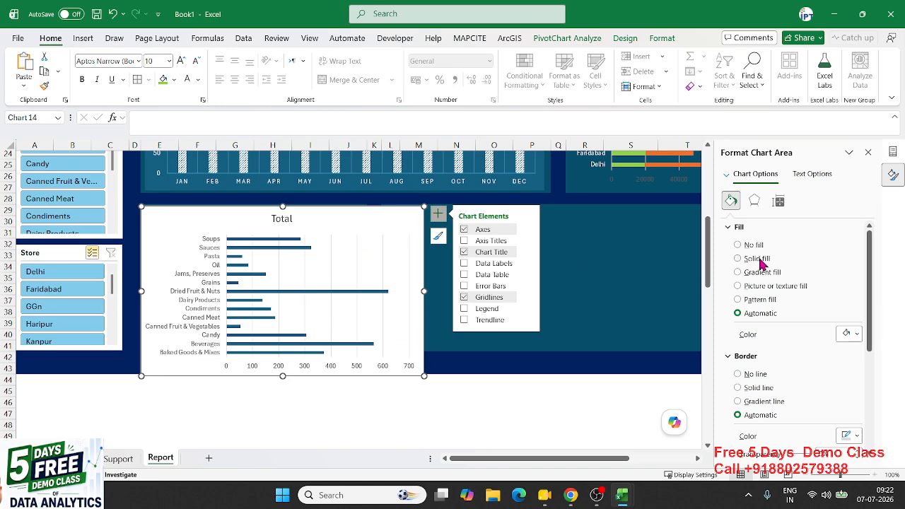
pyautogui.click(739, 245)
pyautogui.click(754, 351)
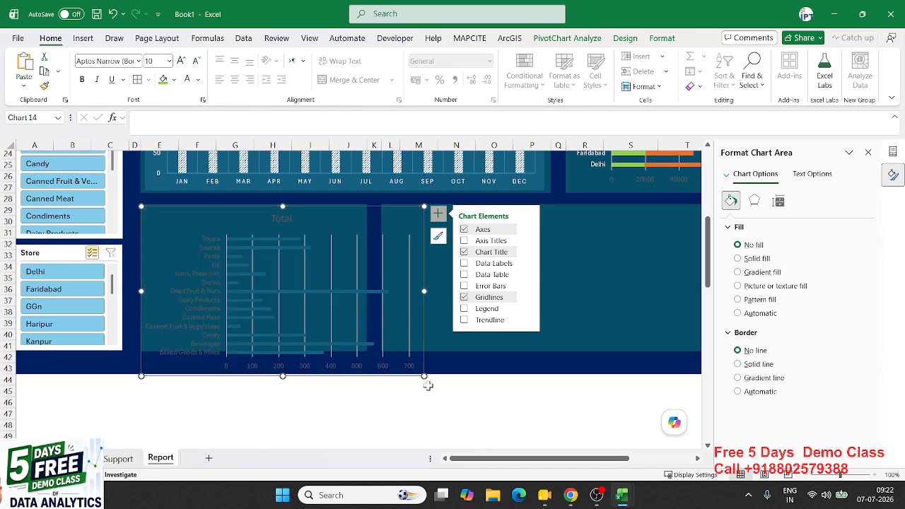
pyautogui.moveTo(424, 376); pyautogui.dragTo(361, 350)
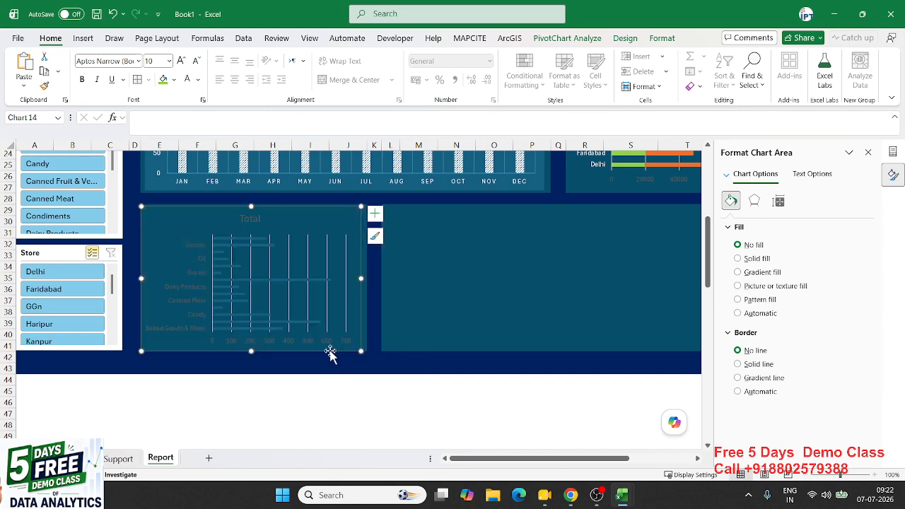
# Reduce the product name axis labels to font size 7 and make the labels of both axes white
pyautogui.click(204, 279)
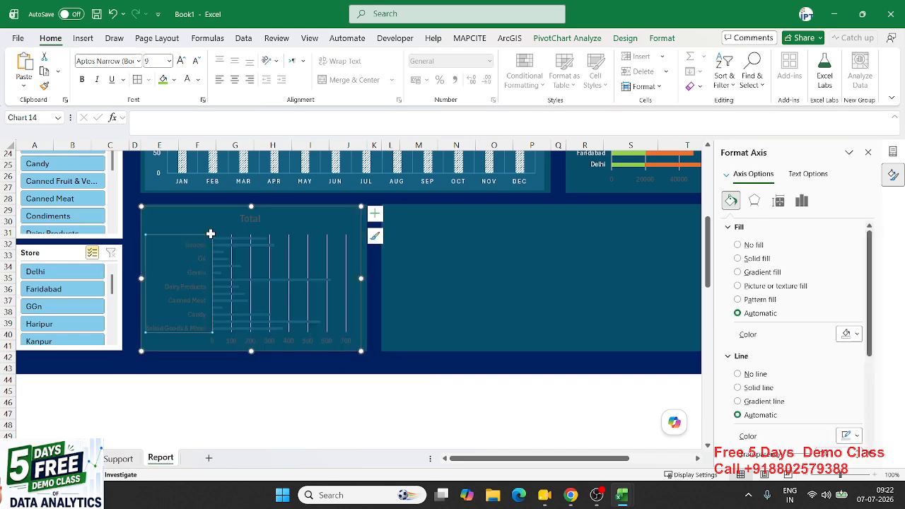
pyautogui.click(196, 62)
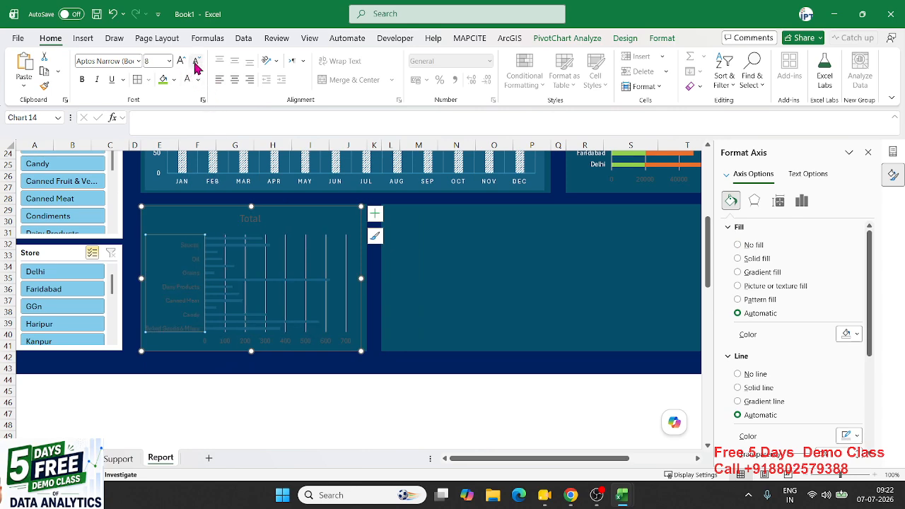
pyautogui.click(195, 61)
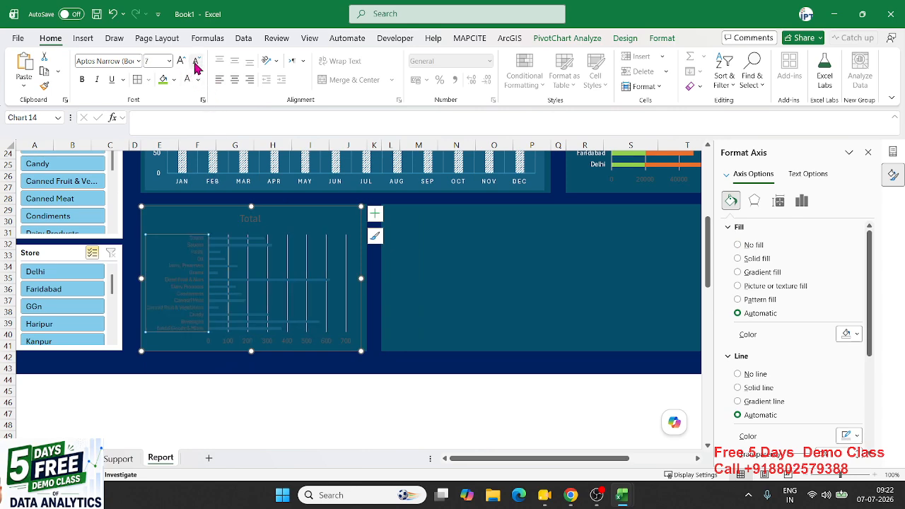
pyautogui.click(247, 343)
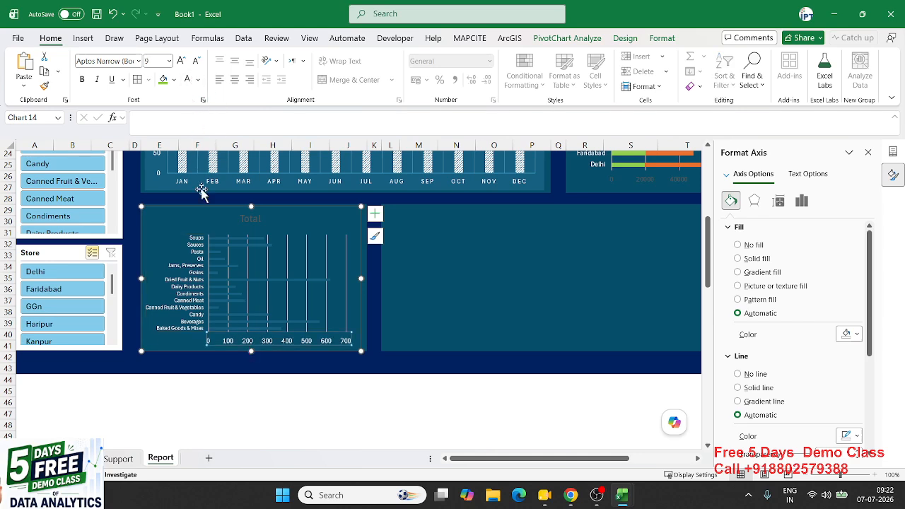
# Fill the product chart's bars with gold and delete its vertical gridlines
pyautogui.click(244, 247)
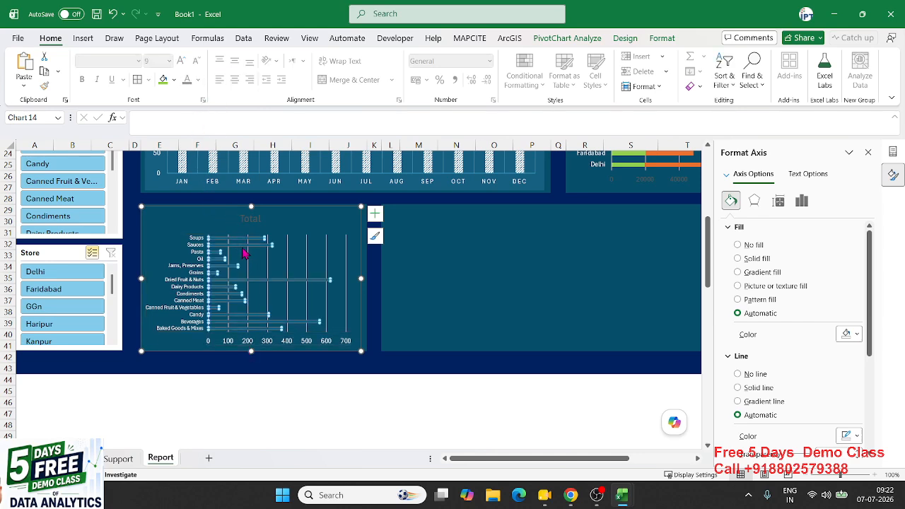
pyautogui.click(174, 80)
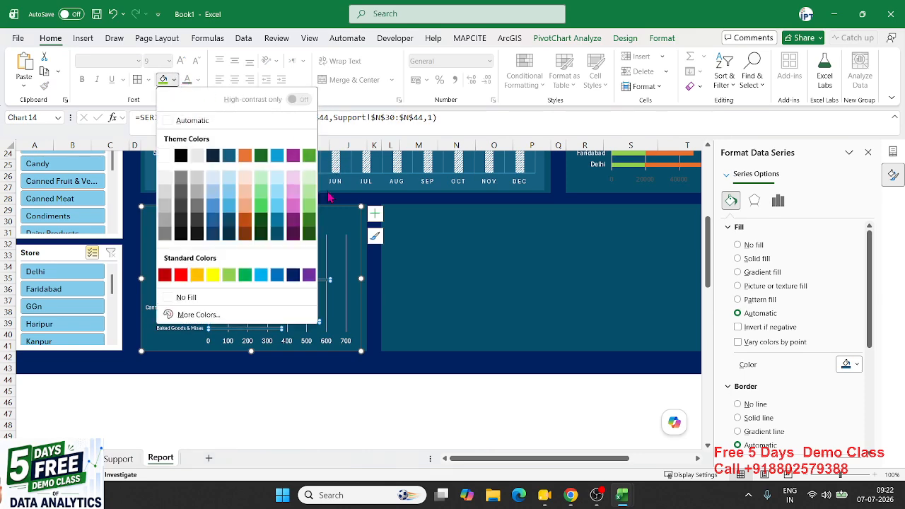
pyautogui.click(198, 276)
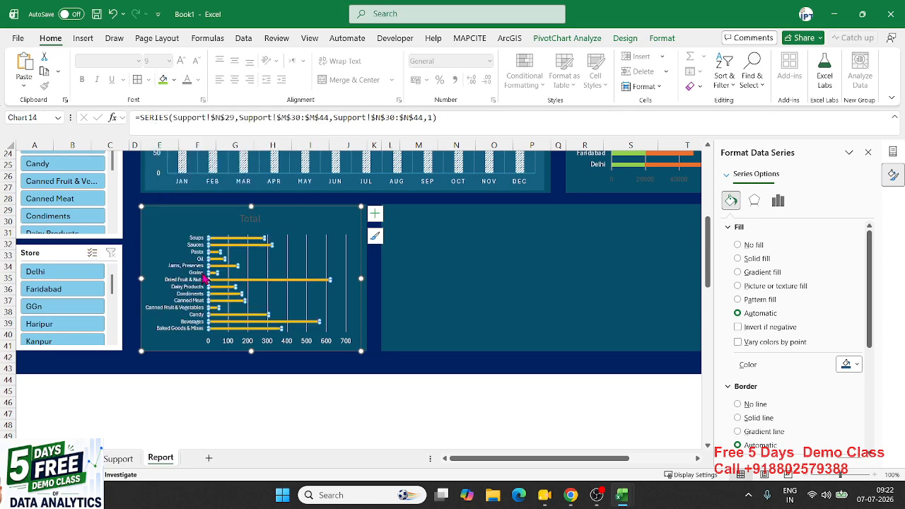
pyautogui.click(298, 313)
pyautogui.click(326, 267)
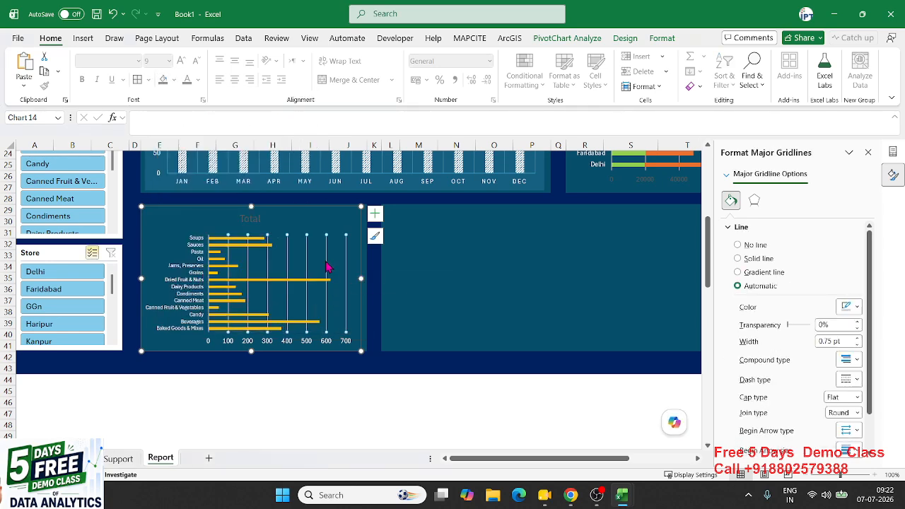
pyautogui.press('Delete')
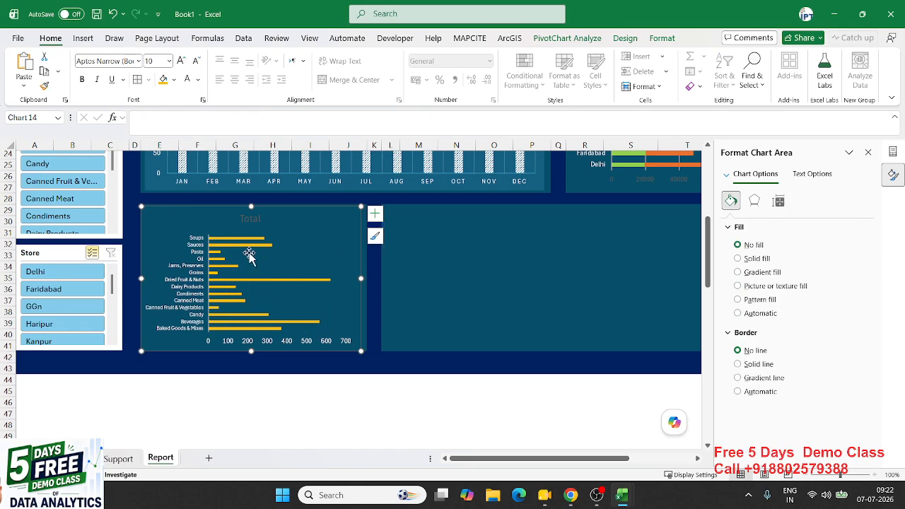
# Change the product bar chart's title to "Sales by Product" and make its text white
pyautogui.click(246, 216)
pyautogui.doubleClick(246, 216)
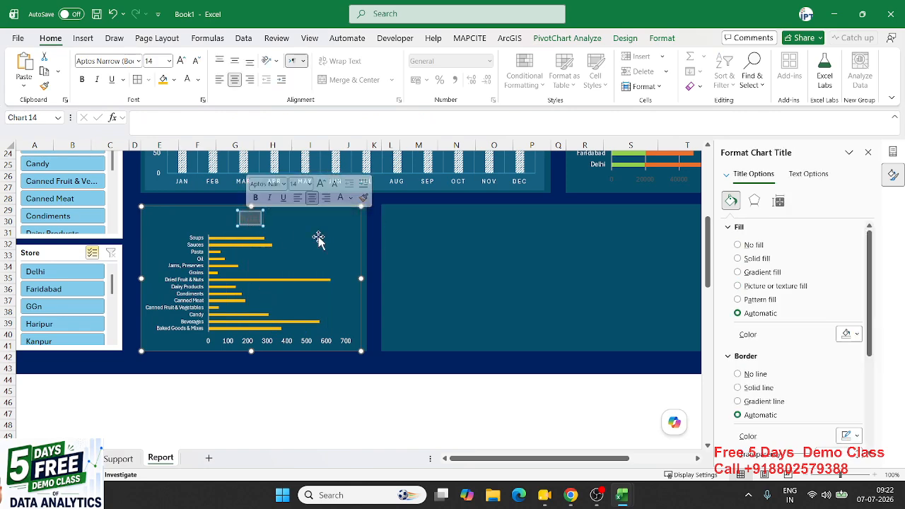
pyautogui.press('Delete')
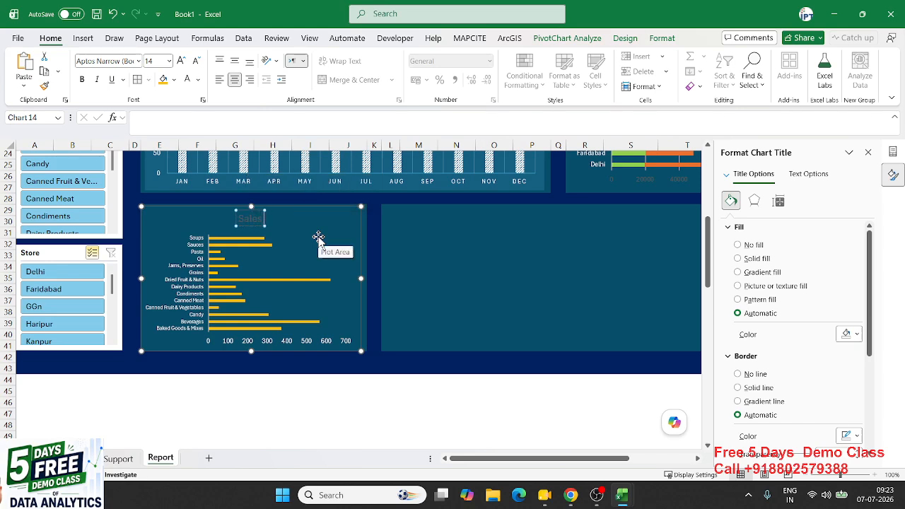
pyautogui.write('Sales by Product')
pyautogui.click(242, 233)
pyautogui.click(240, 222)
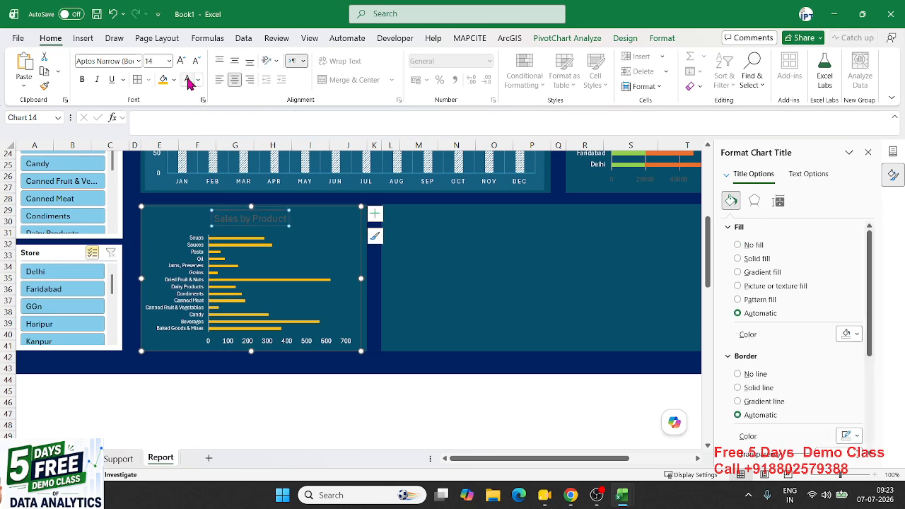
pyautogui.click(188, 79)
pyautogui.click(175, 273)
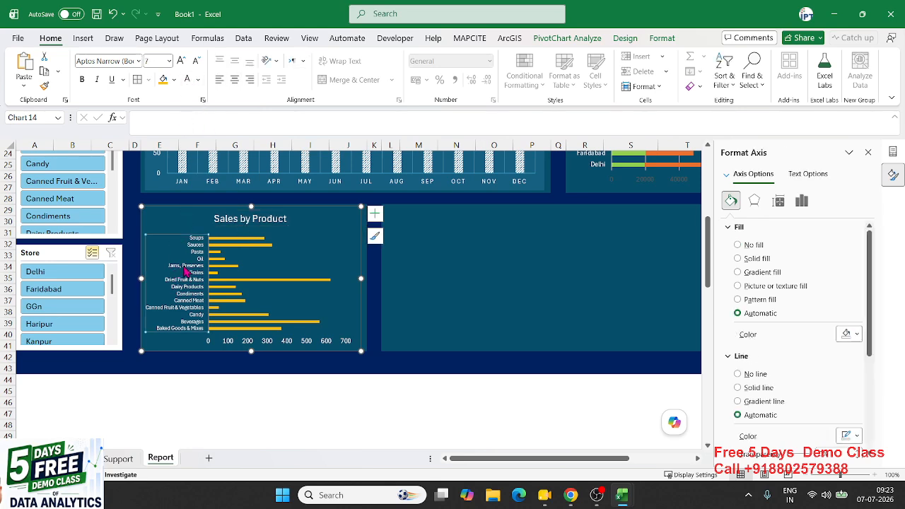
# Thicken the bars of the Sales by Product chart by setting the series gap width to 65%
pyautogui.click(305, 280)
pyautogui.rightClick(305, 281)
pyautogui.click(376, 444)
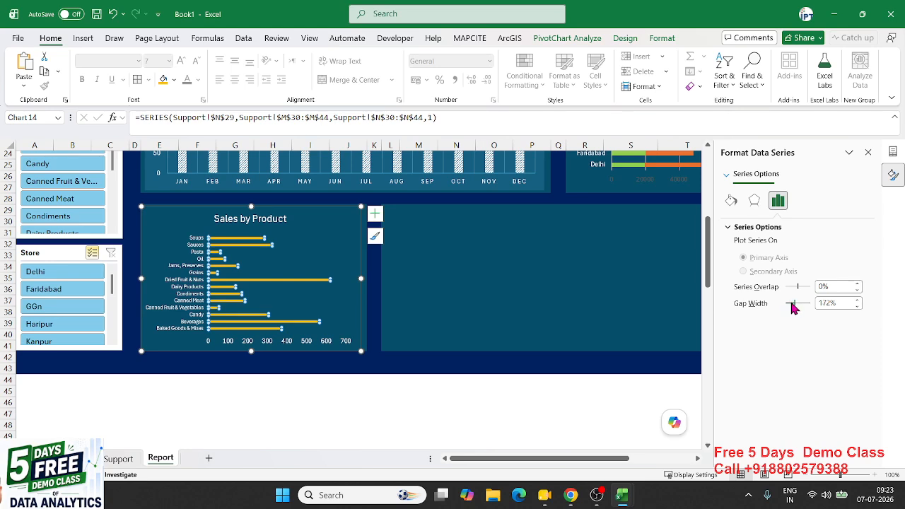
pyautogui.moveTo(793, 308); pyautogui.dragTo(789, 308)
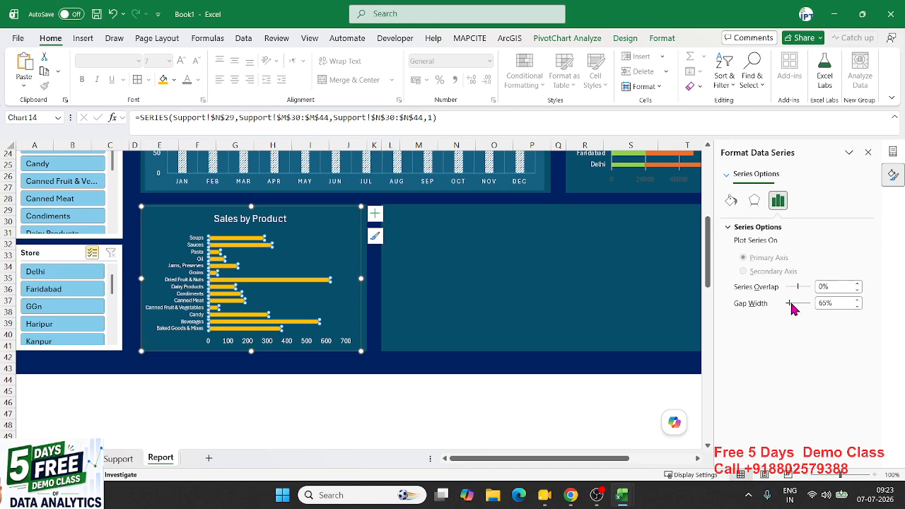
pyautogui.click(428, 277)
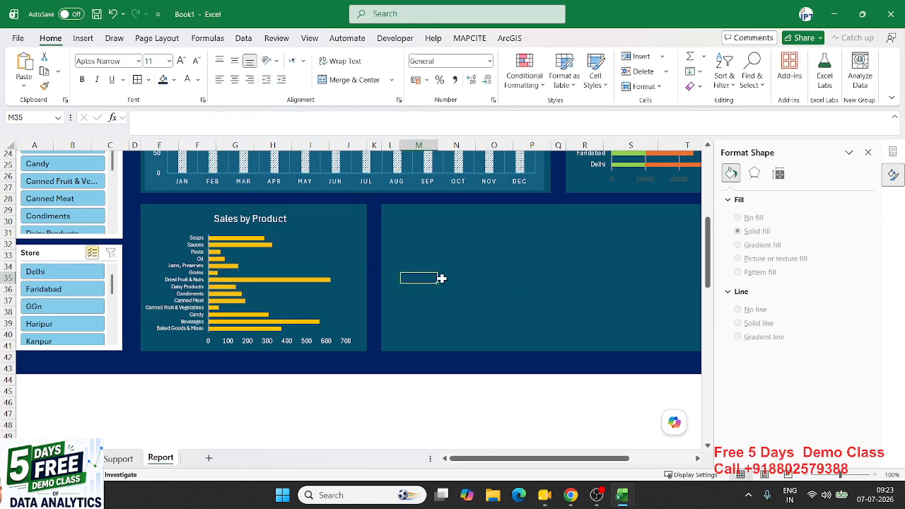
# Create a PivotTable from the Data sheet range A1:I315, placed at cell A53 of the existing Support sheet
pyautogui.click(115, 459)
pyautogui.click(81, 459)
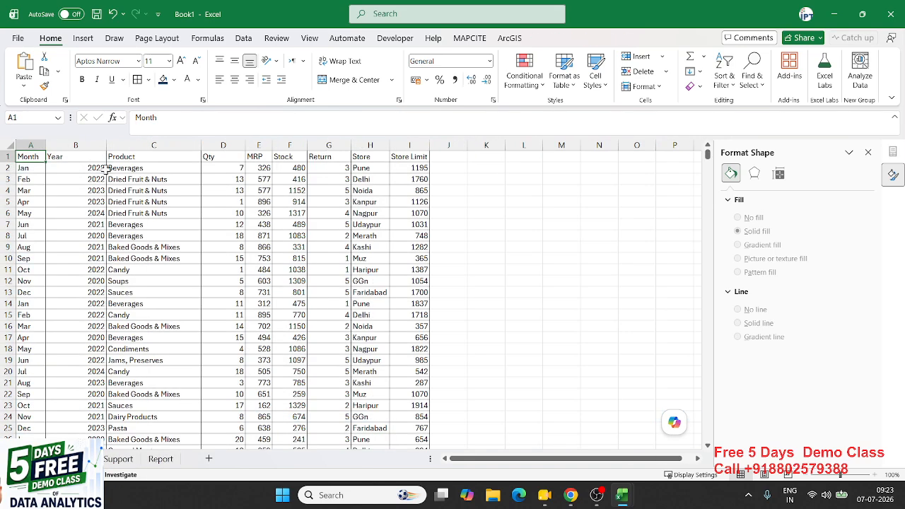
pyautogui.click(79, 41)
pyautogui.click(41, 69)
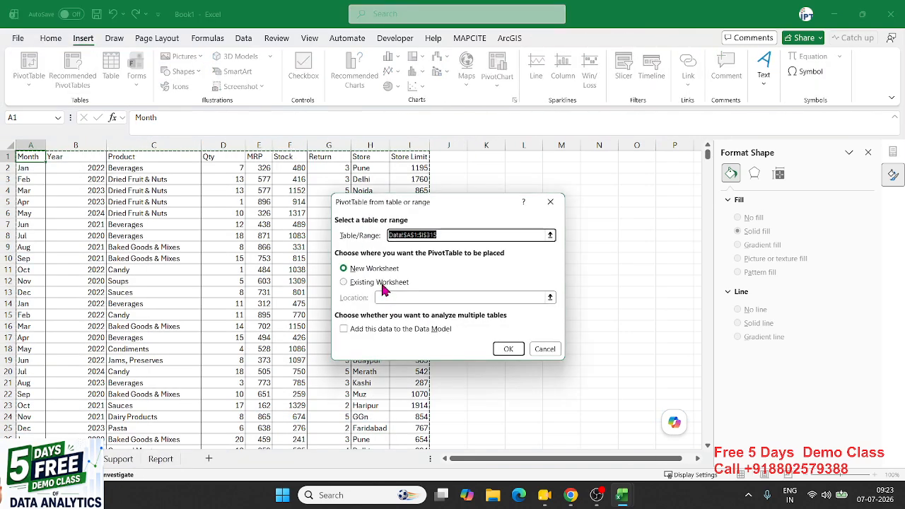
pyautogui.click(385, 298)
pyautogui.click(118, 459)
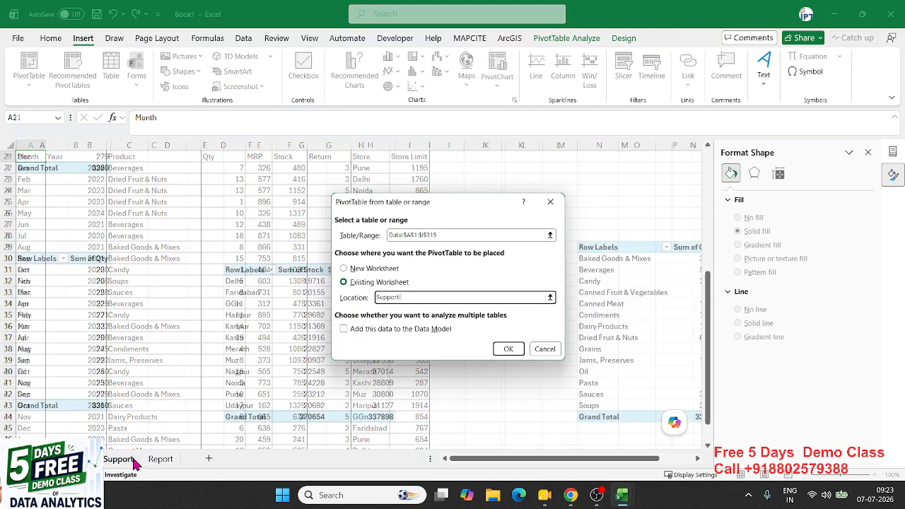
pyautogui.click(59, 294)
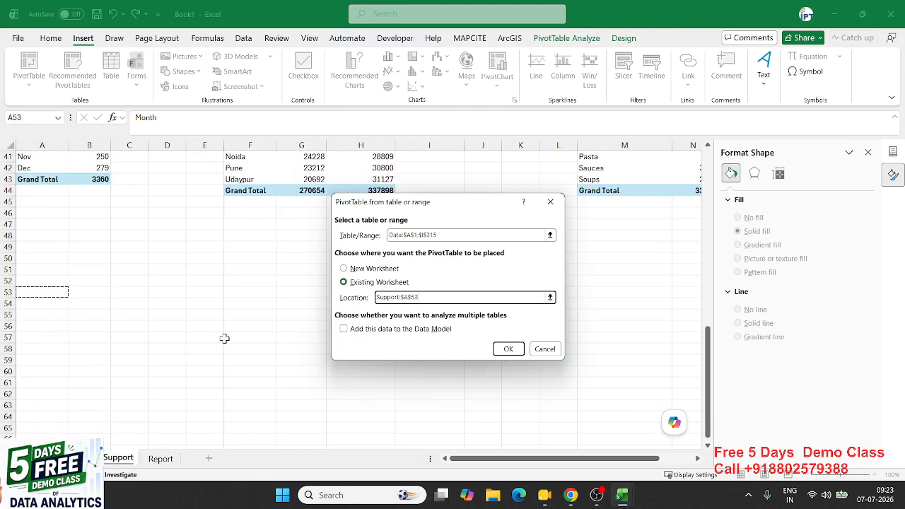
pyautogui.click(506, 348)
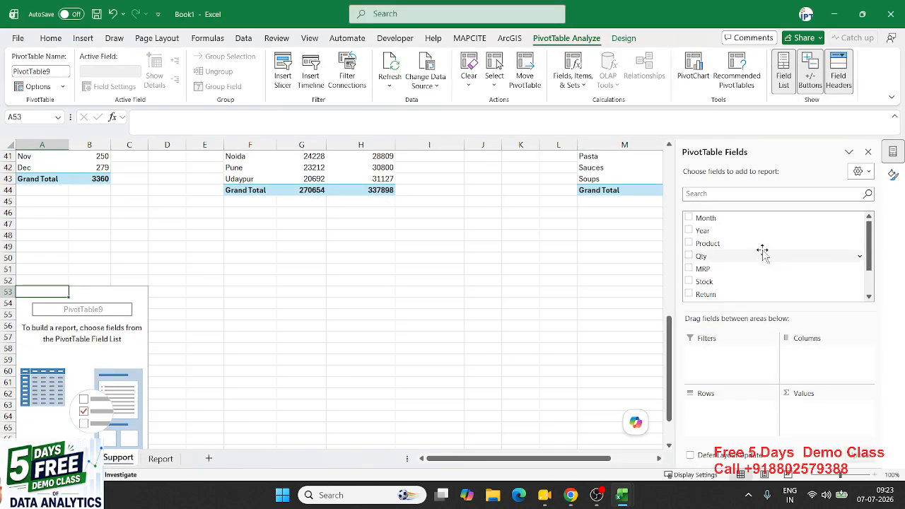
# Lay out the new PivotTable with Year and then Month as rows and the sum of Qty as values
pyautogui.moveTo(742, 233); pyautogui.dragTo(735, 424)
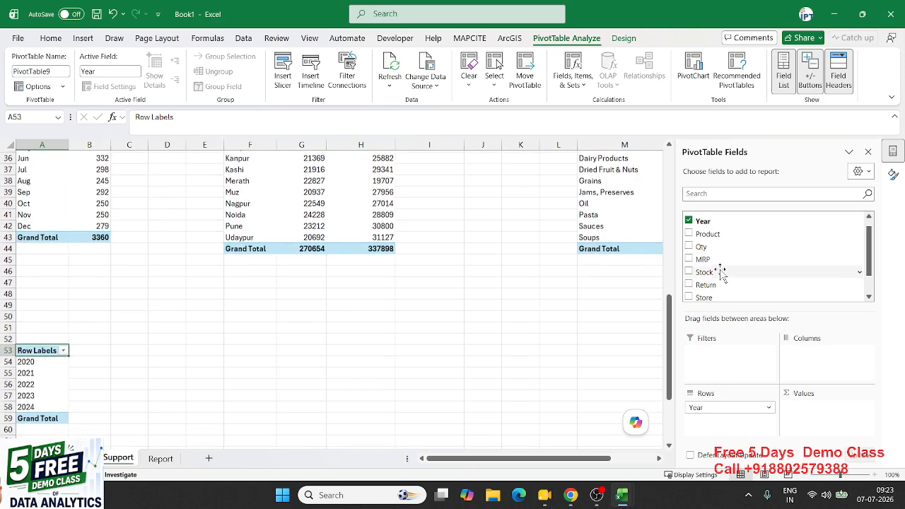
pyautogui.moveTo(717, 270); pyautogui.dragTo(723, 286)
pyautogui.scroll(1, 722, 283)
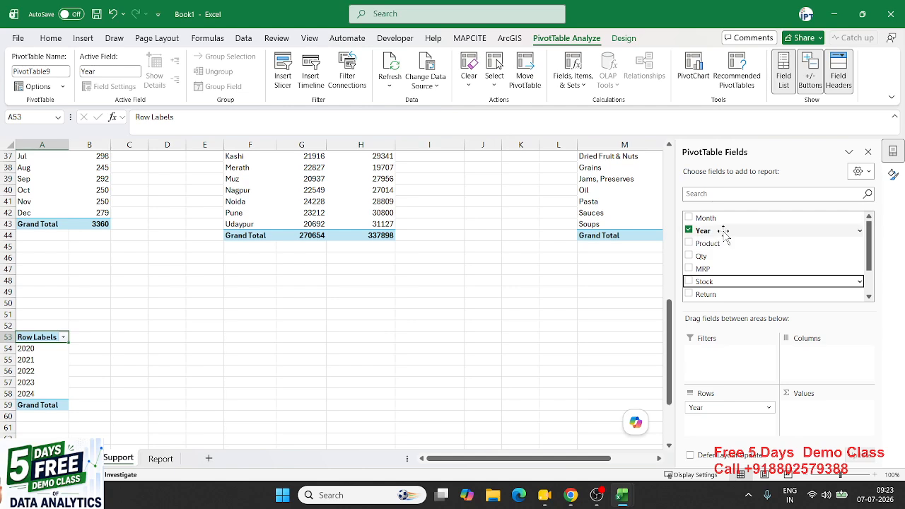
pyautogui.moveTo(726, 232); pyautogui.dragTo(754, 411)
pyautogui.moveTo(703, 246); pyautogui.dragTo(816, 406)
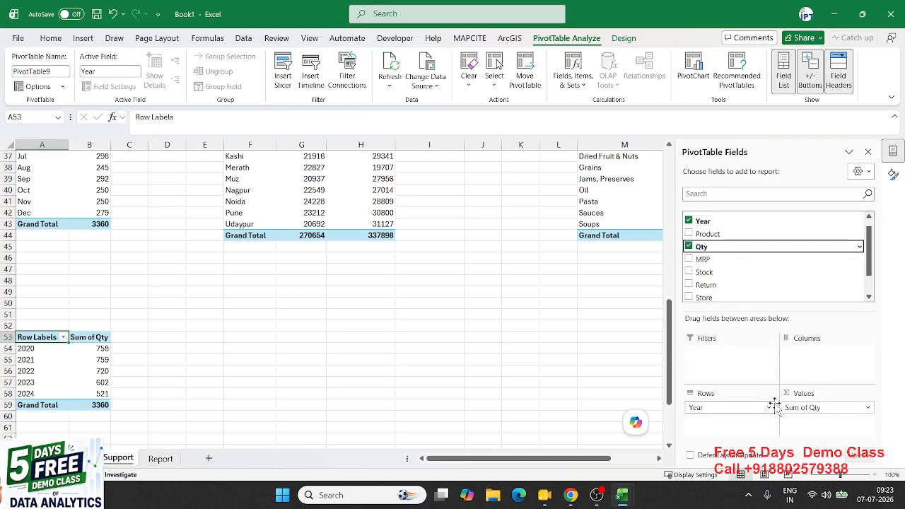
pyautogui.scroll(1, 714, 237)
pyautogui.moveTo(707, 219); pyautogui.dragTo(731, 424)
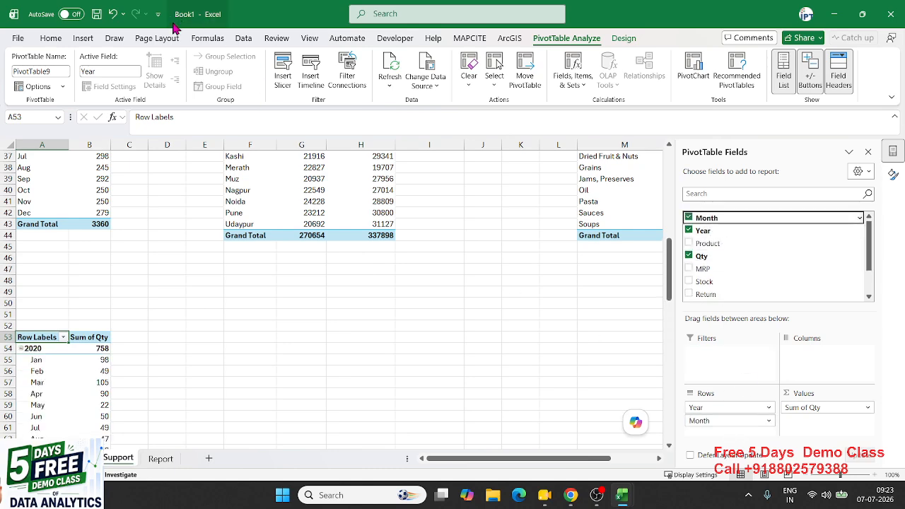
# Insert a 2-D line chart with markers from the year and month PivotTable and move it to the Report sheet
pyautogui.click(82, 38)
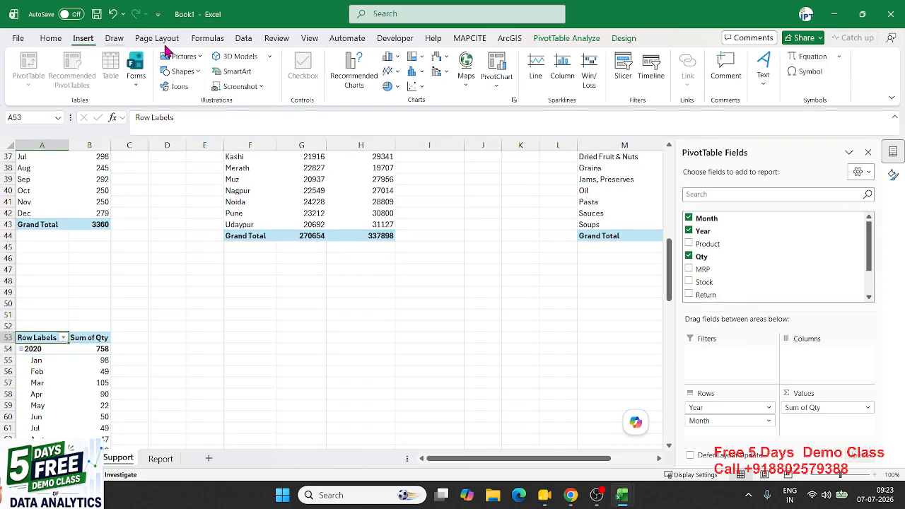
pyautogui.click(390, 71)
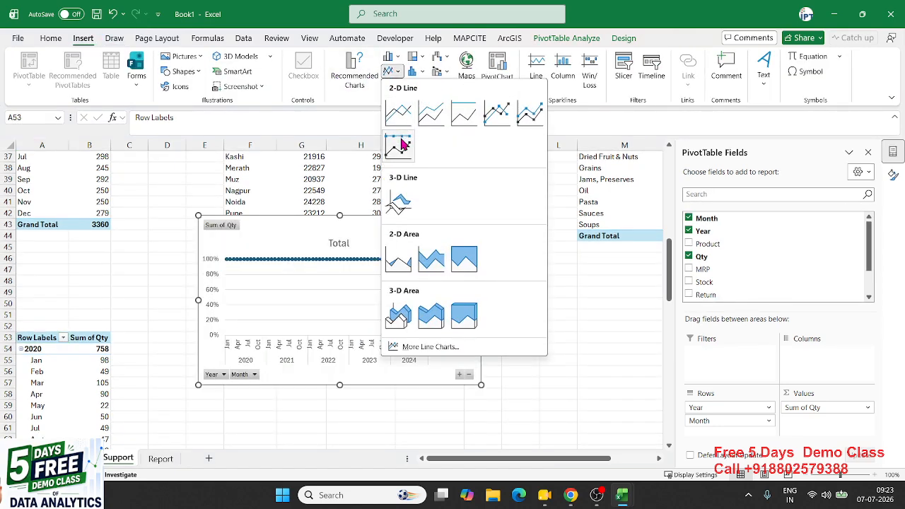
pyautogui.click(505, 121)
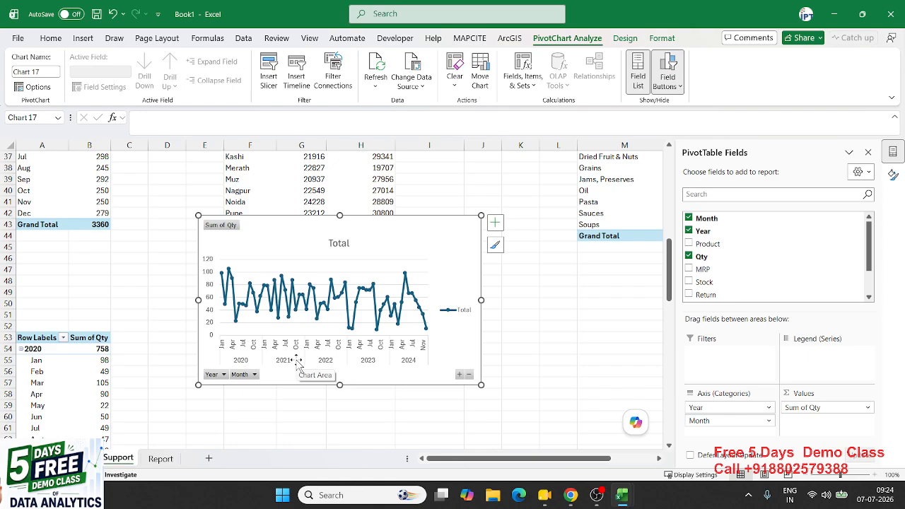
pyautogui.hotkey('ctrl', 'x')
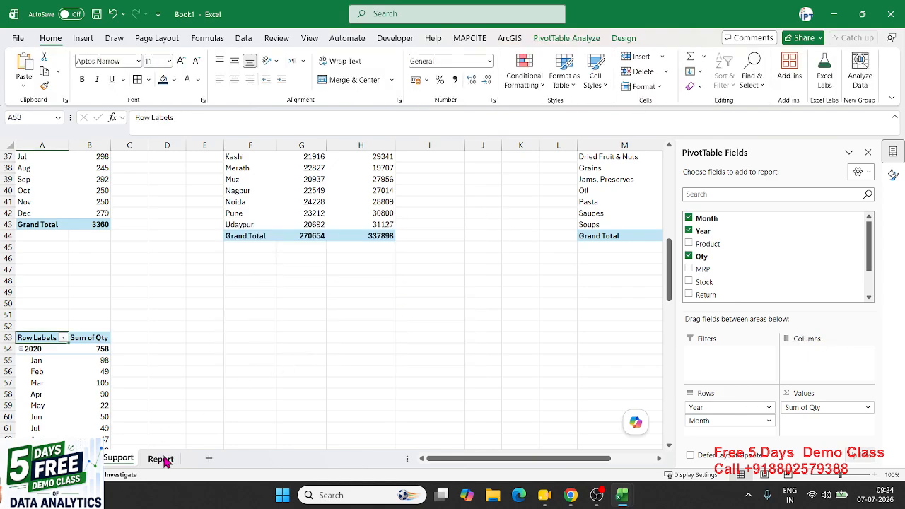
pyautogui.click(161, 458)
pyautogui.hotkey('ctrl', 'v')
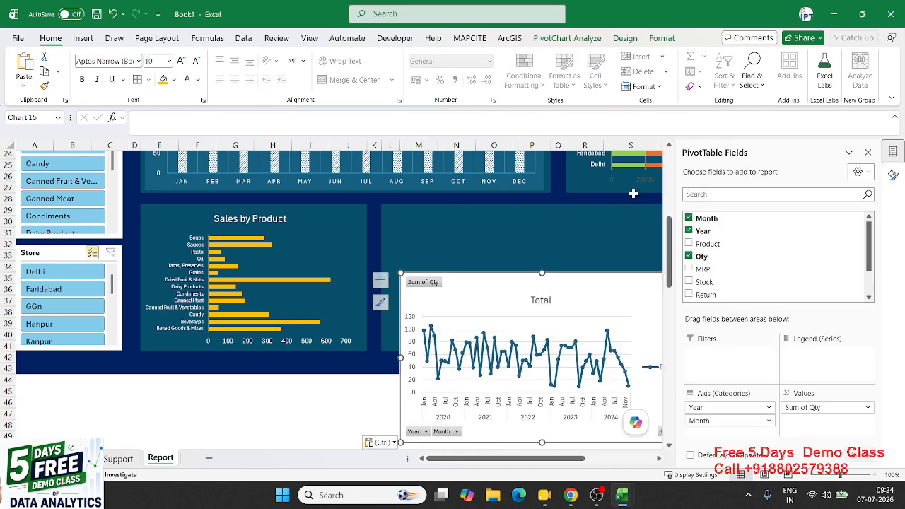
# Position and resize the line chart to fit the wide empty card beside Sales by Product
pyautogui.click(867, 151)
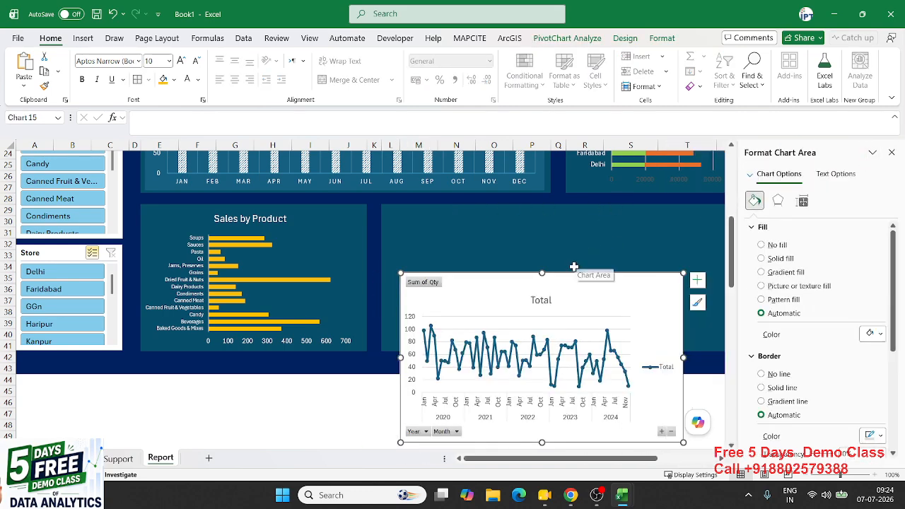
pyautogui.moveTo(574, 272); pyautogui.dragTo(559, 204)
pyautogui.click(892, 154)
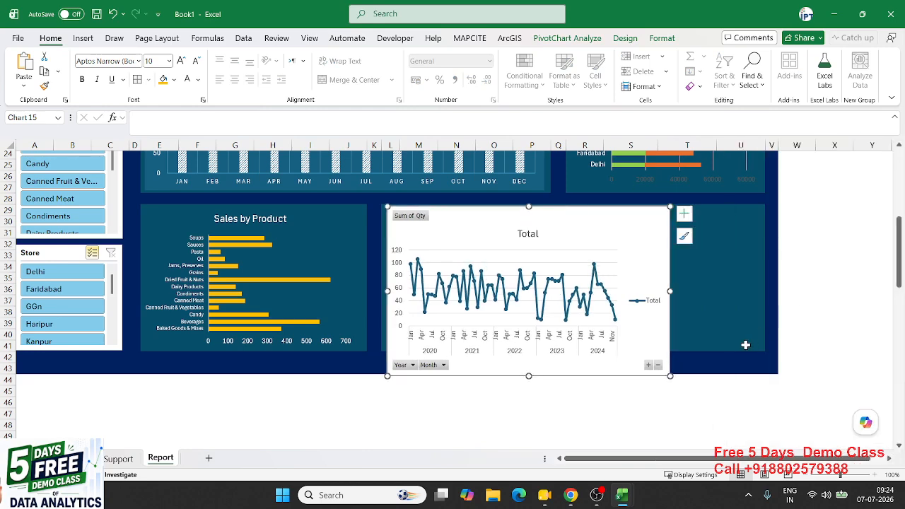
pyautogui.moveTo(669, 376); pyautogui.dragTo(758, 349)
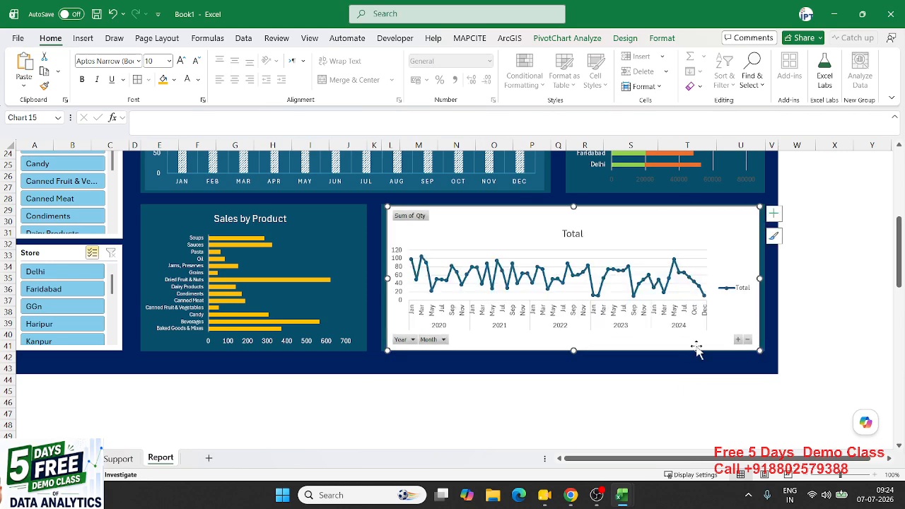
pyautogui.moveTo(386, 349); pyautogui.dragTo(386, 350)
# Make the value axis labels of the Stock by Store chart white
pyautogui.scroll(2, 303, 329)
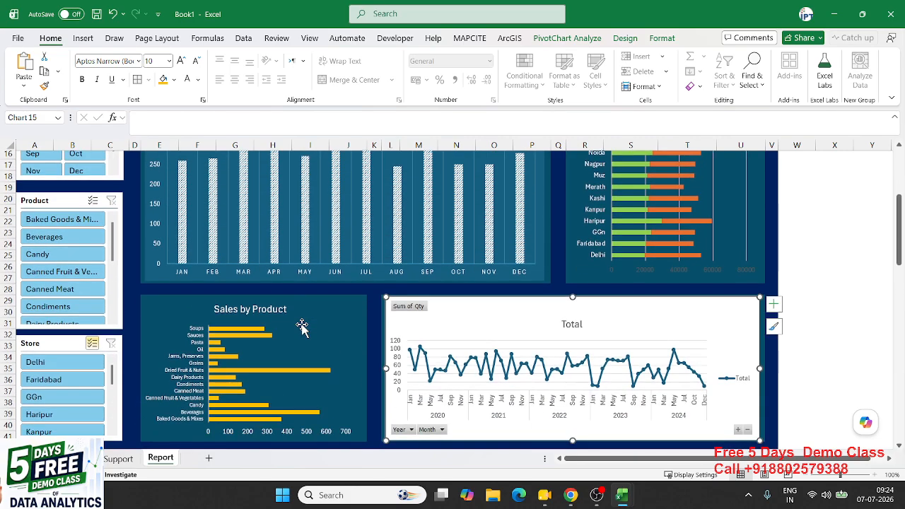
pyautogui.scroll(3, 302, 323)
pyautogui.scroll(-1, 303, 323)
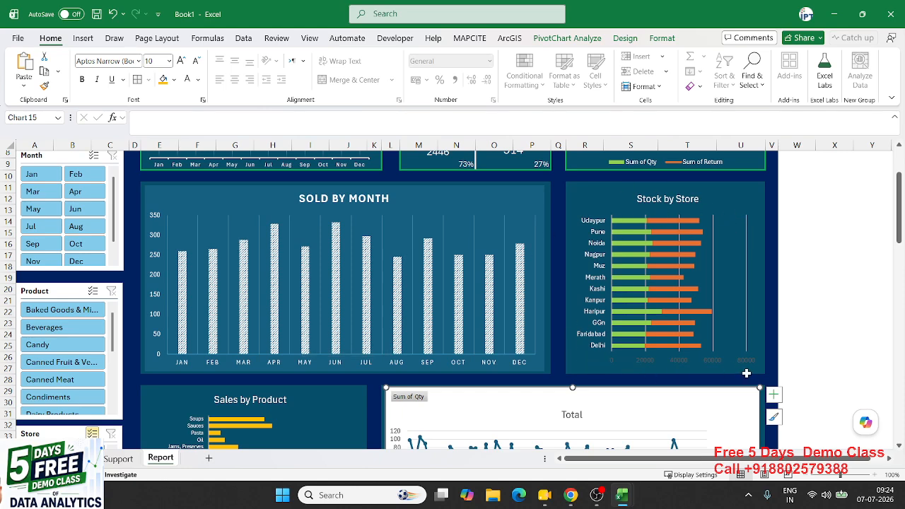
pyautogui.click(699, 357)
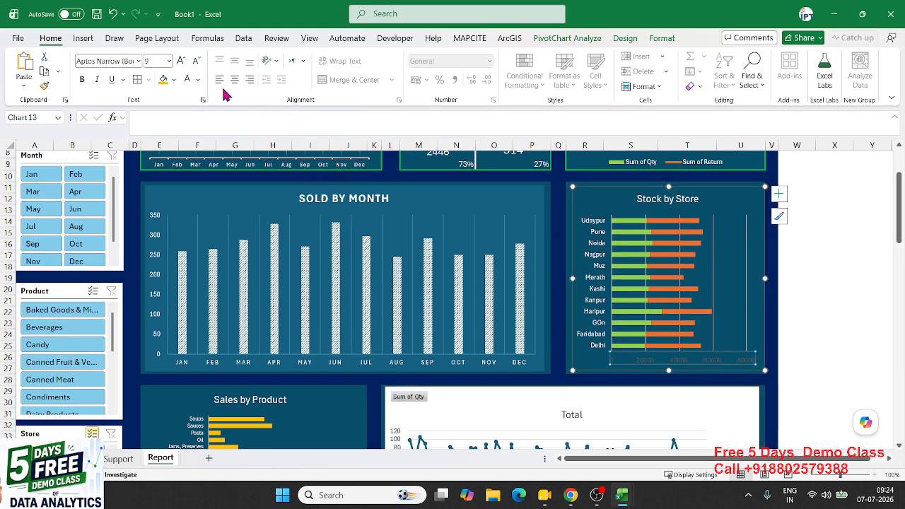
pyautogui.scroll(-2, 228, 176)
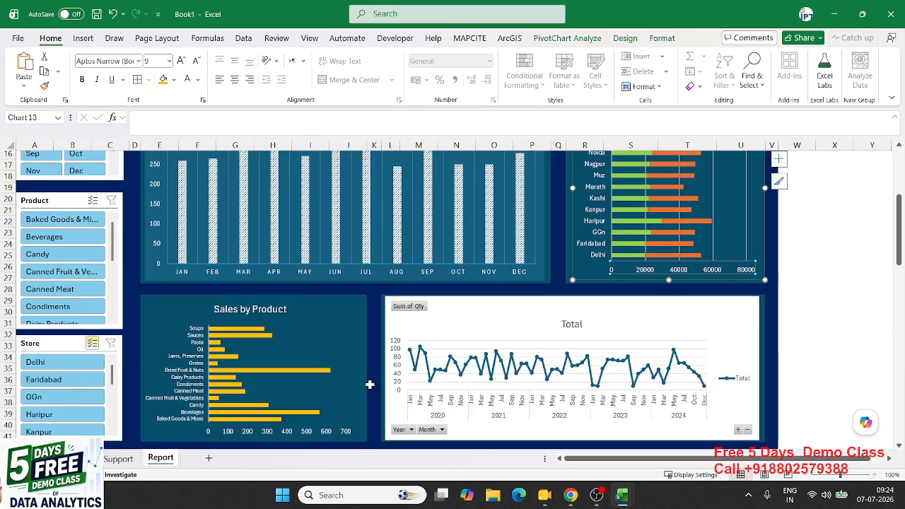
pyautogui.click(477, 309)
pyautogui.rightClick(477, 309)
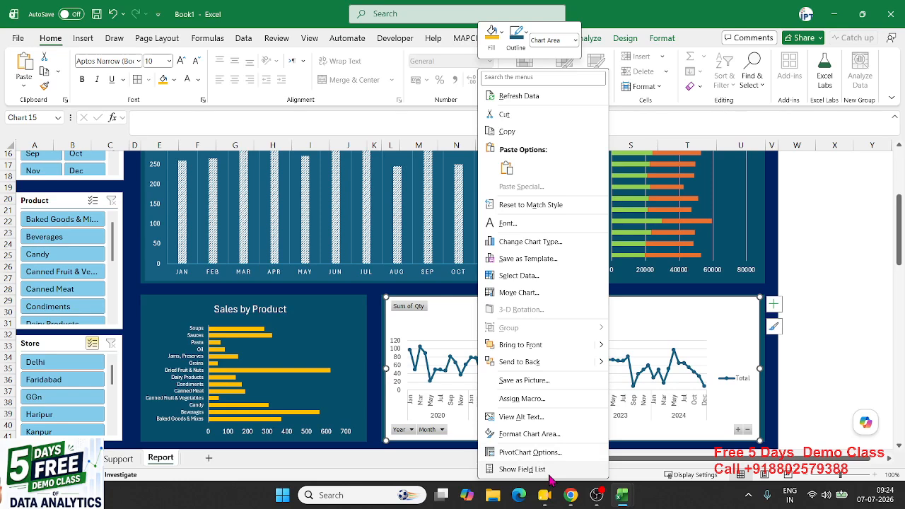
pyautogui.click(539, 469)
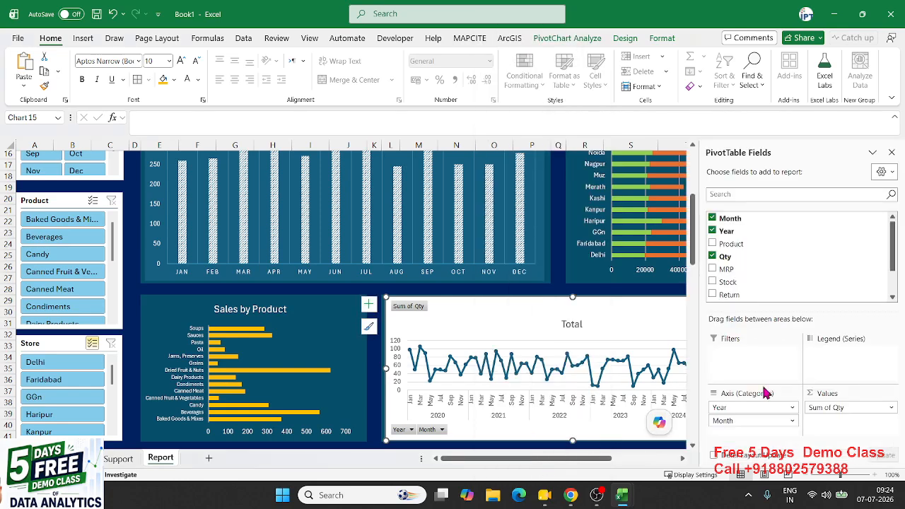
pyautogui.click(892, 152)
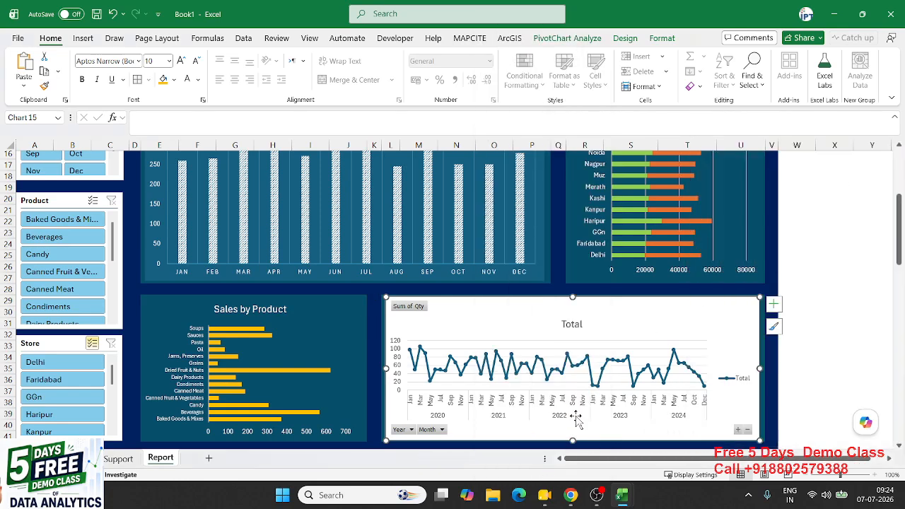
# Give the year and month line chart's area no fill and no border line
pyautogui.rightClick(549, 430)
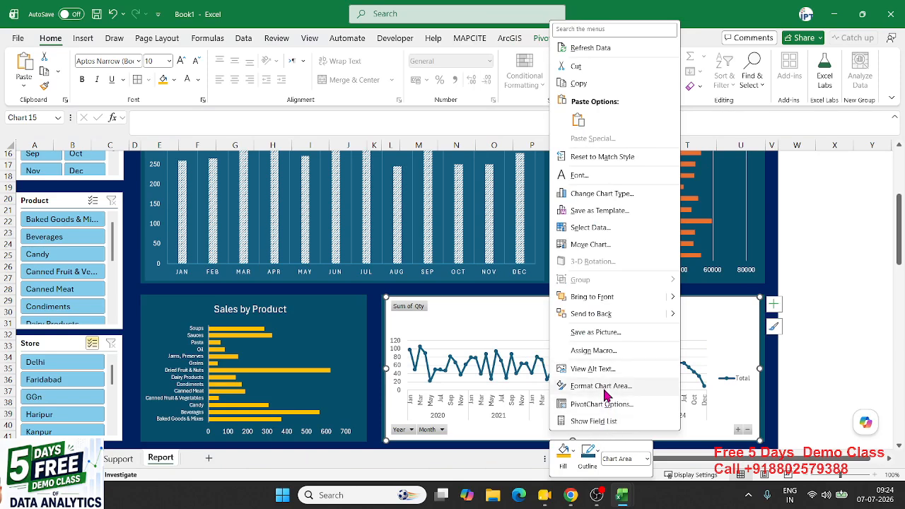
pyautogui.click(602, 386)
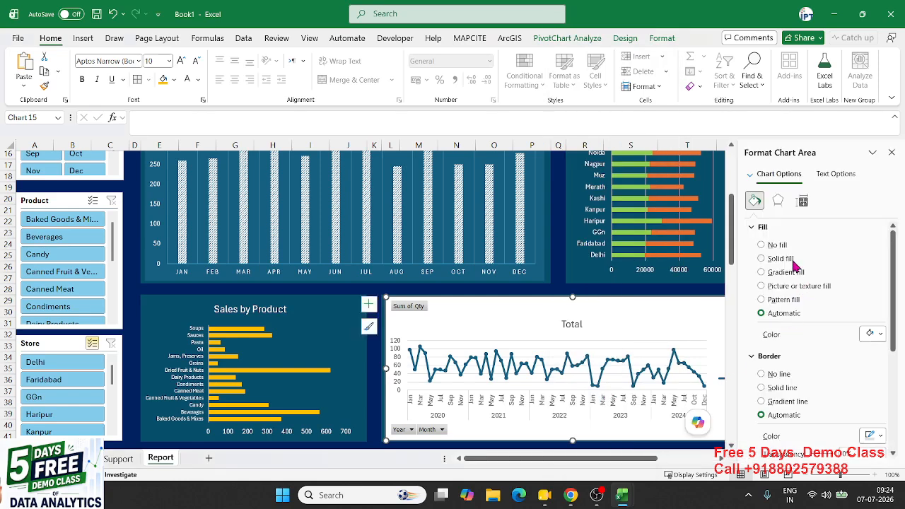
pyautogui.click(761, 245)
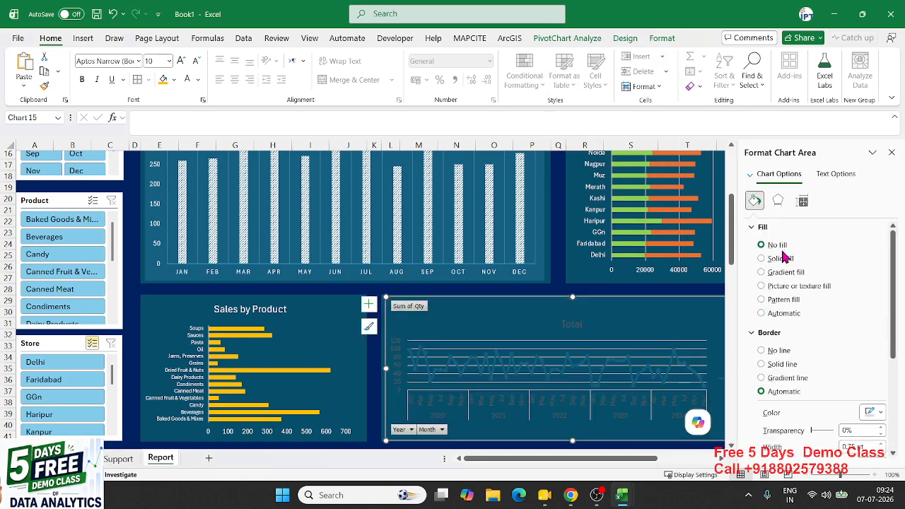
pyautogui.click(774, 350)
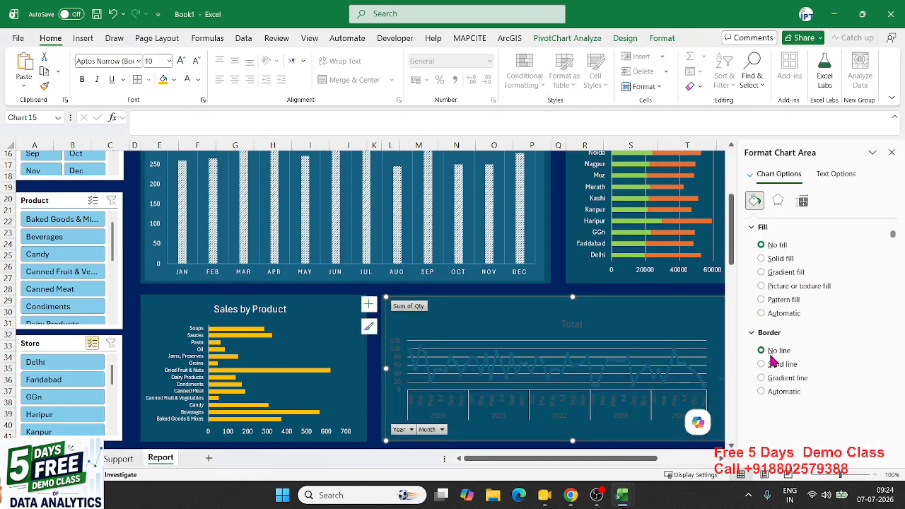
# Change the data series line of the year and month chart to solid white
pyautogui.click(543, 369)
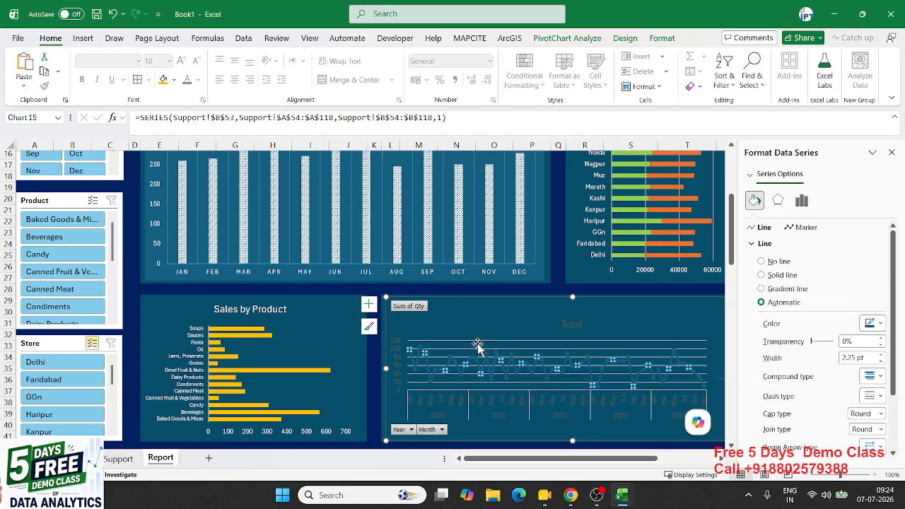
pyautogui.click(458, 375)
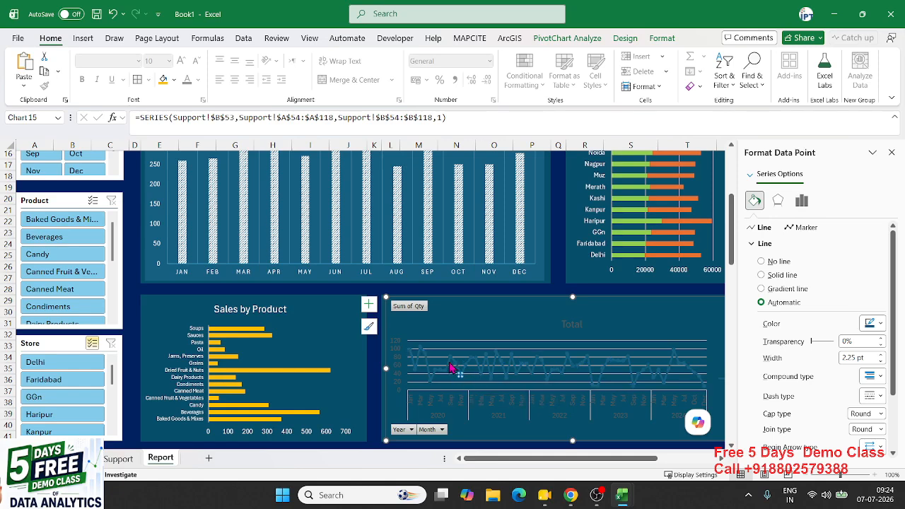
pyautogui.click(463, 377)
pyautogui.click(490, 397)
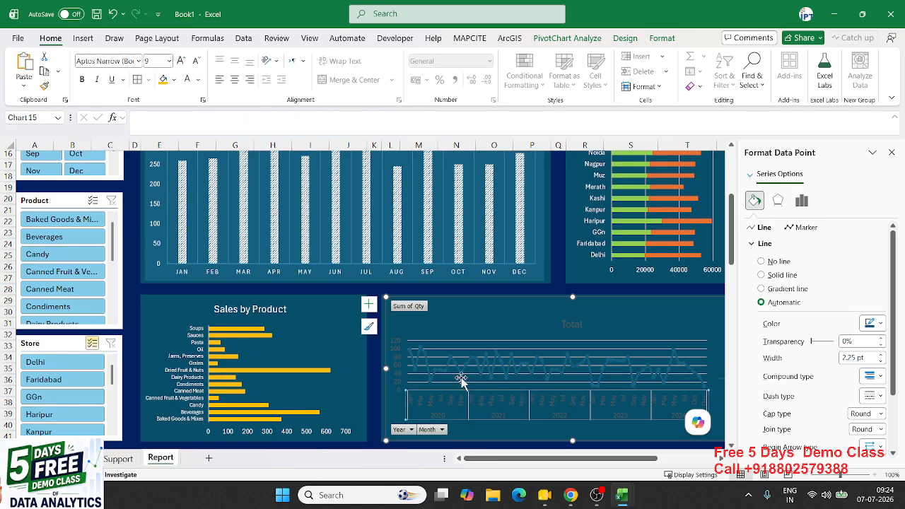
pyautogui.click(416, 363)
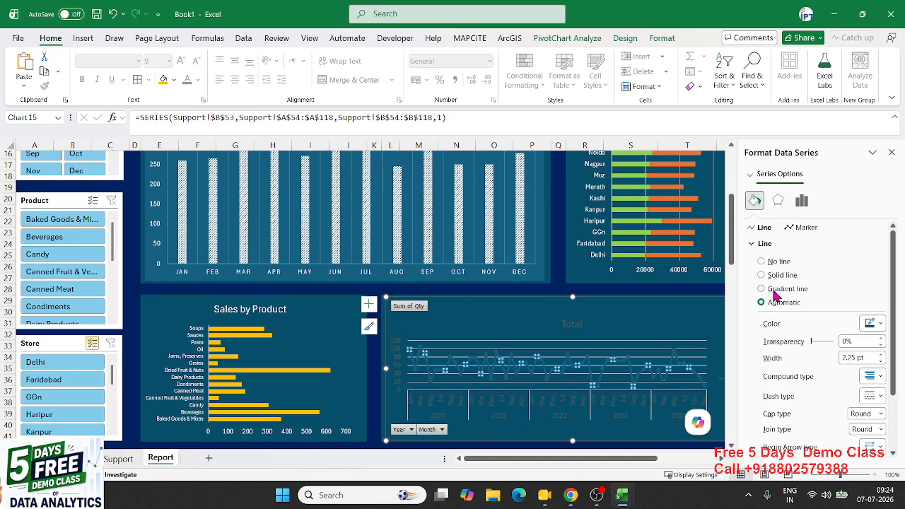
pyautogui.click(877, 326)
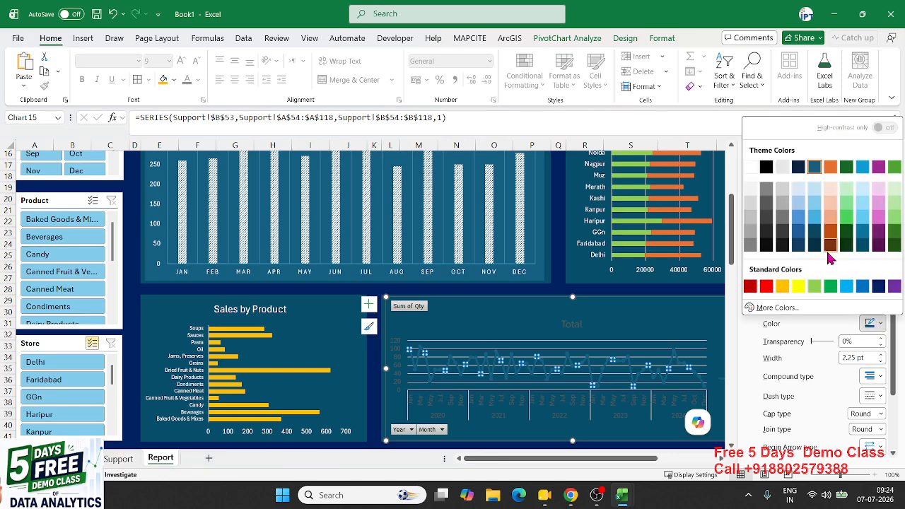
pyautogui.click(757, 170)
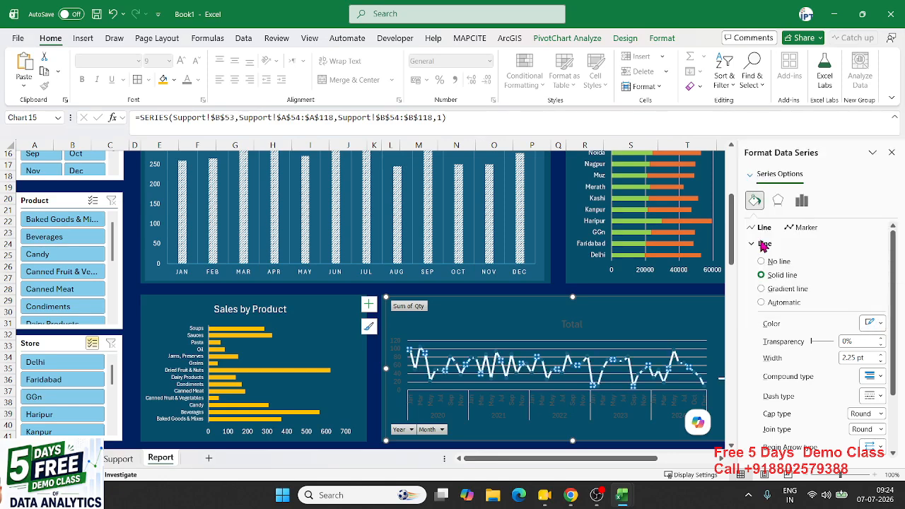
pyautogui.scroll(-2, 775, 332)
pyautogui.scroll(2, 775, 339)
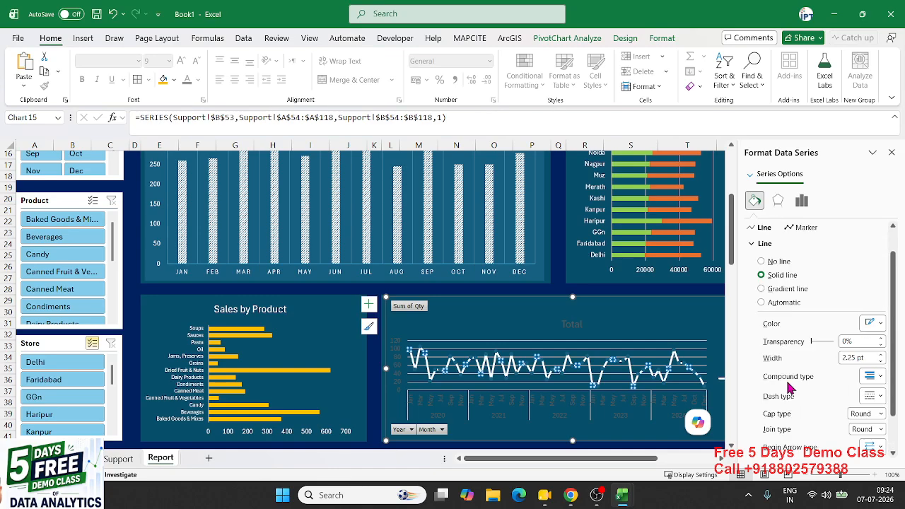
# Fill the markers of the year and month line series with solid white
pyautogui.click(790, 227)
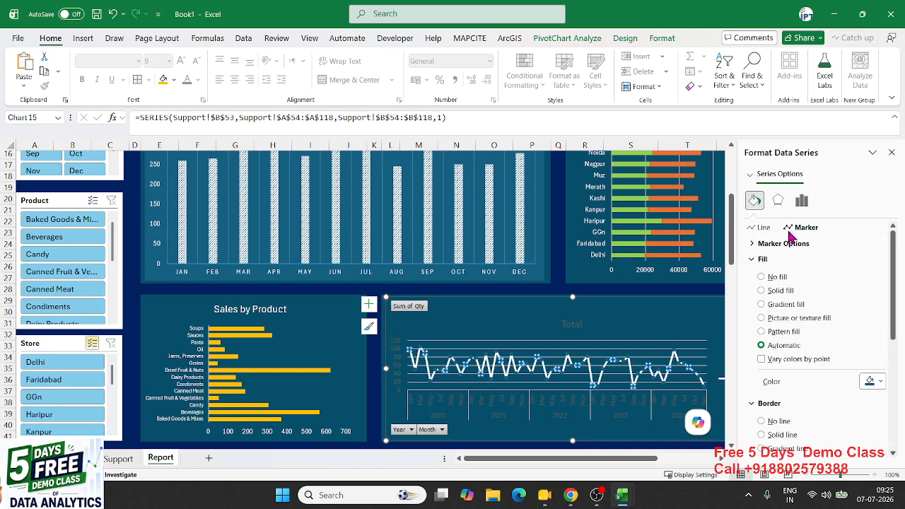
pyautogui.click(872, 380)
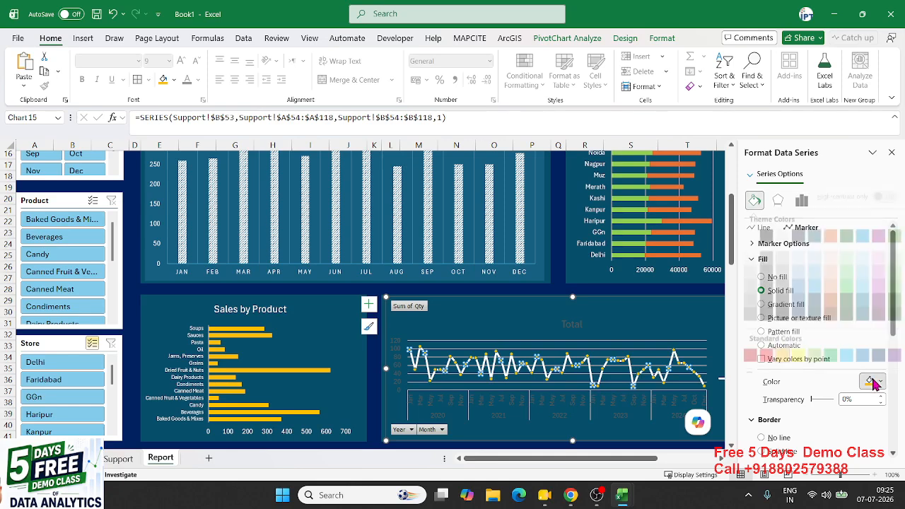
pyautogui.click(751, 226)
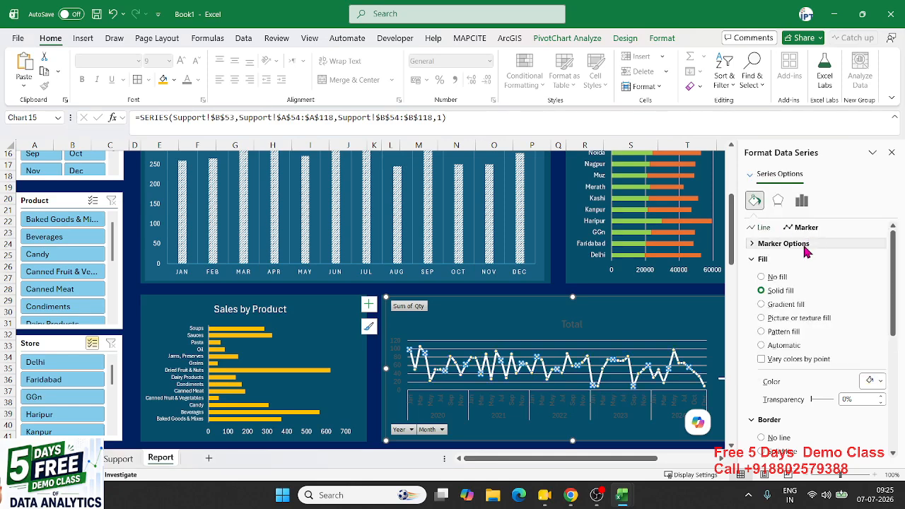
# Hide all field buttons on the year and month line chart
pyautogui.click(398, 360)
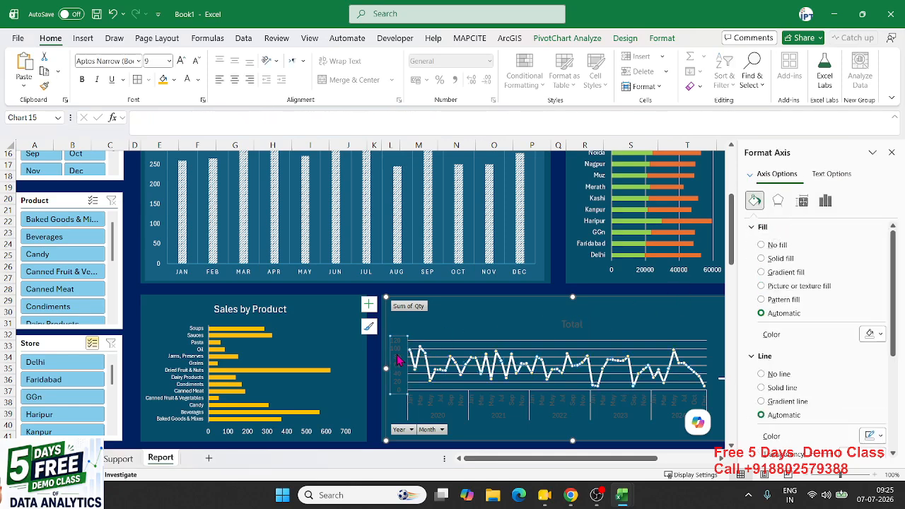
pyautogui.rightClick(407, 315)
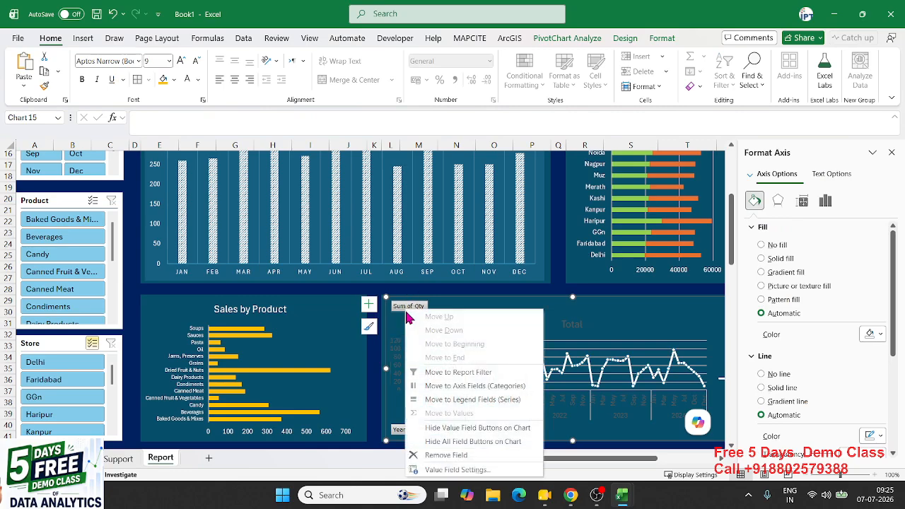
pyautogui.click(472, 441)
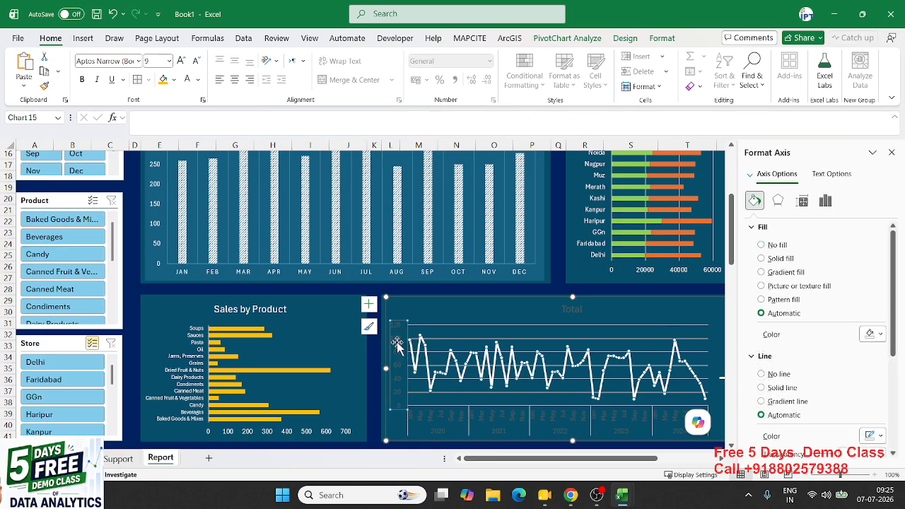
# Make the value and category axis labels of the year and month chart white and close the formatting pane
pyautogui.click(432, 420)
pyautogui.click(186, 80)
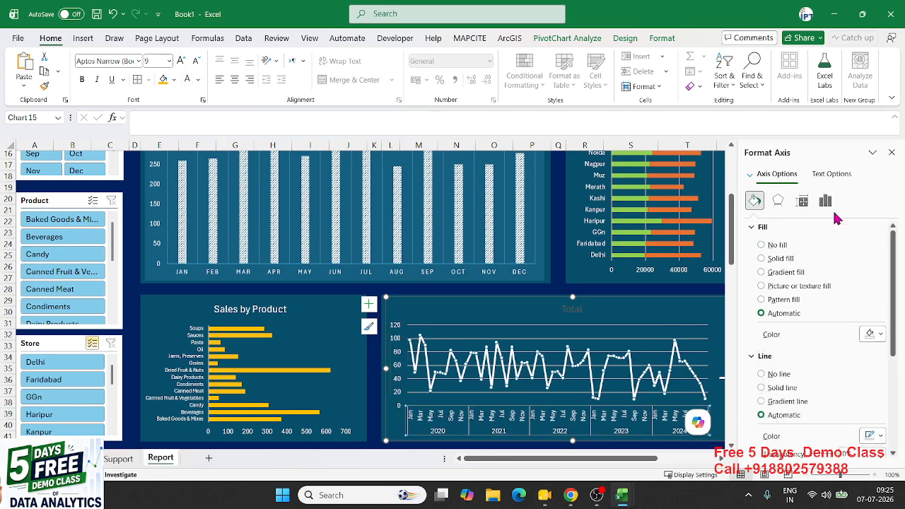
pyautogui.click(891, 152)
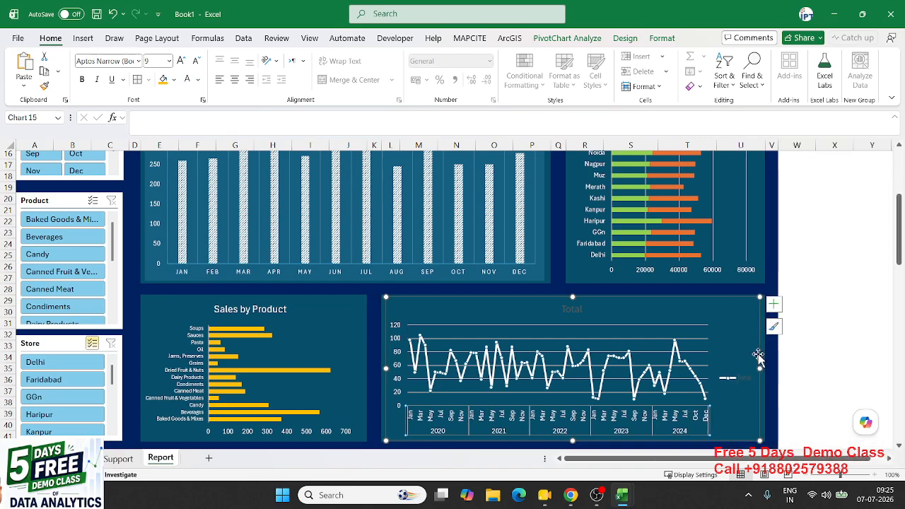
# Remove the legend from the year and month line chart and make its title white
pyautogui.click(774, 304)
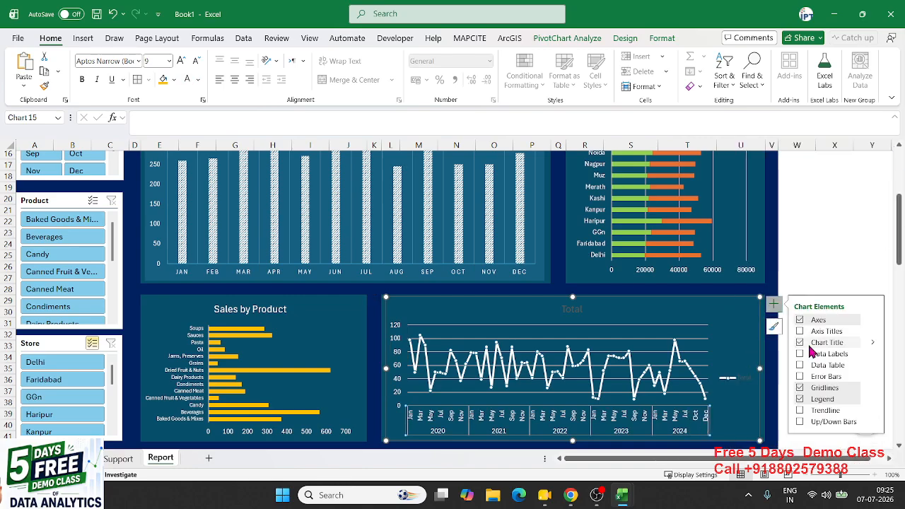
pyautogui.click(801, 400)
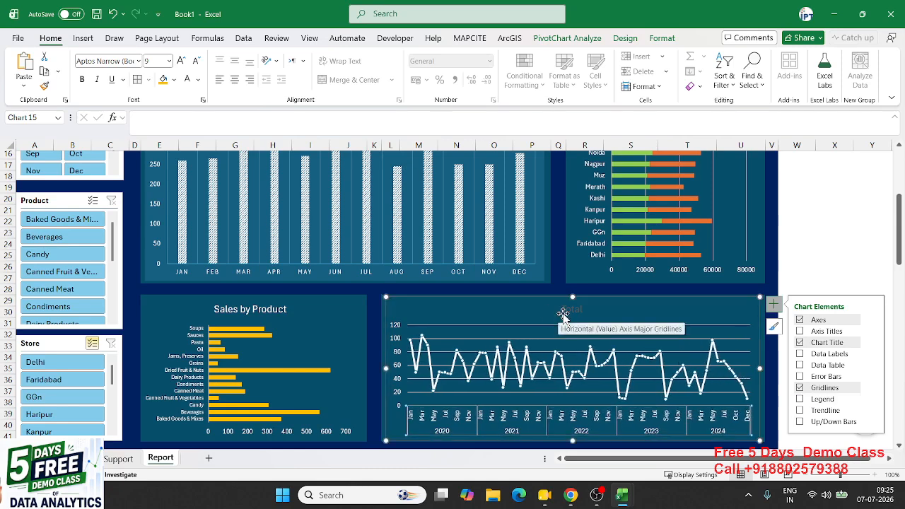
pyautogui.click(565, 311)
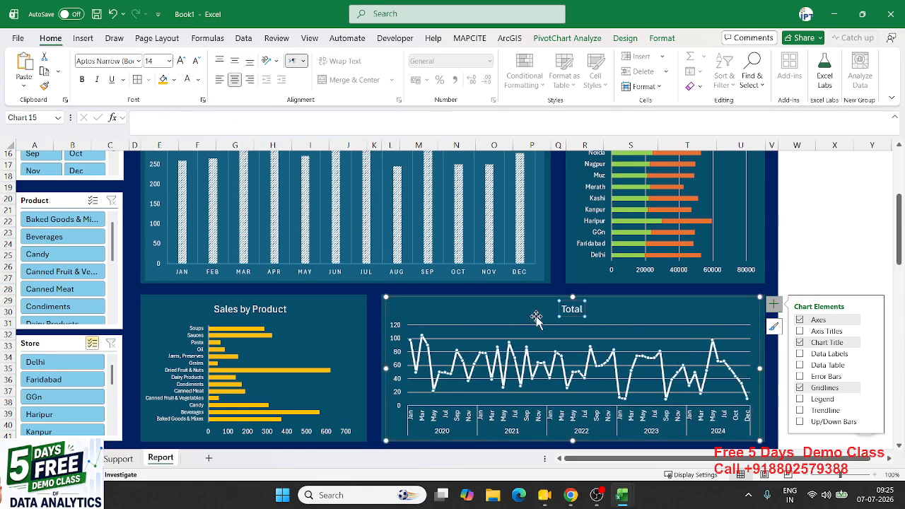
# Replace the line chart's title with "Ales Flow by Month and year"
pyautogui.doubleClick(571, 309)
pyautogui.press('Delete')
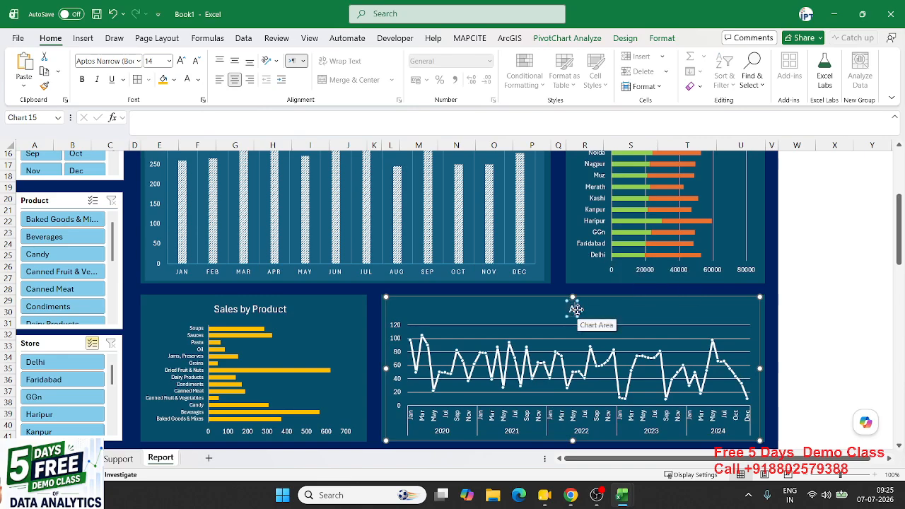
pyautogui.write('Ales')
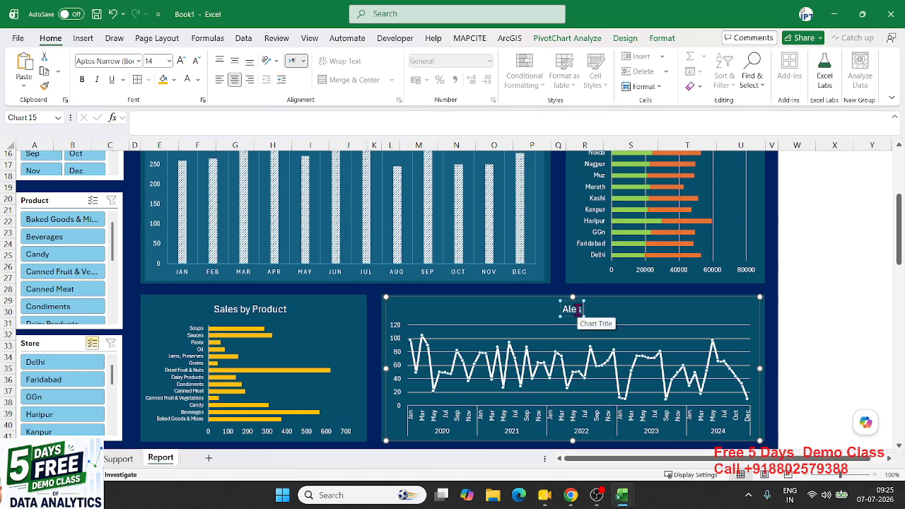
pyautogui.write(' Flow by Mont')
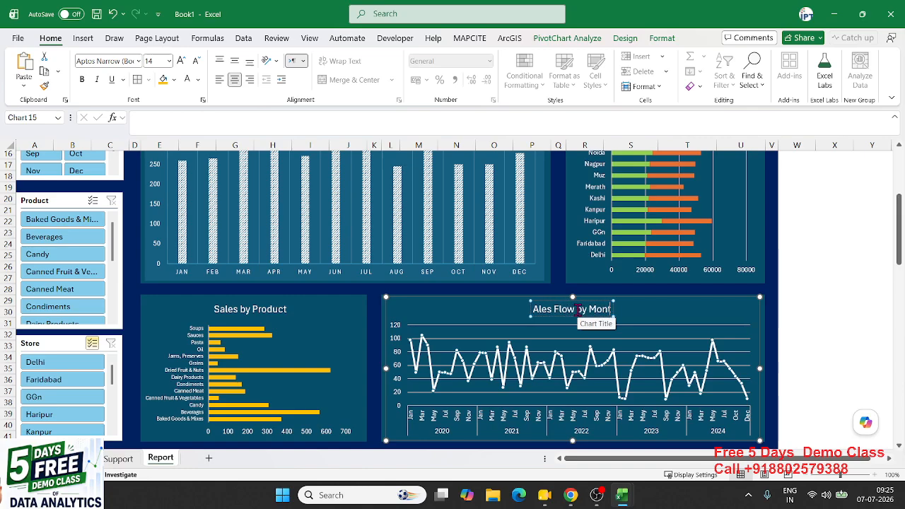
pyautogui.write('h adn')
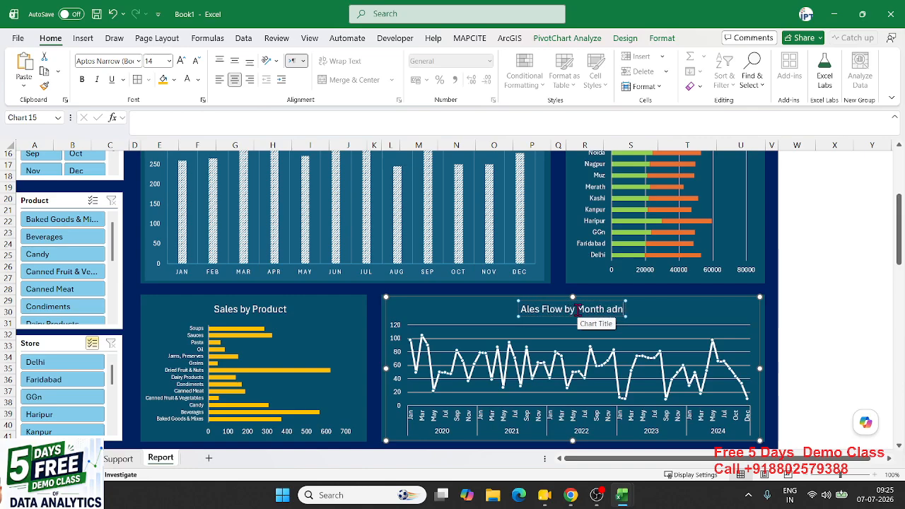
pyautogui.press('BackSpace')
pyautogui.press('BackSpace')
pyautogui.write('nd yea')
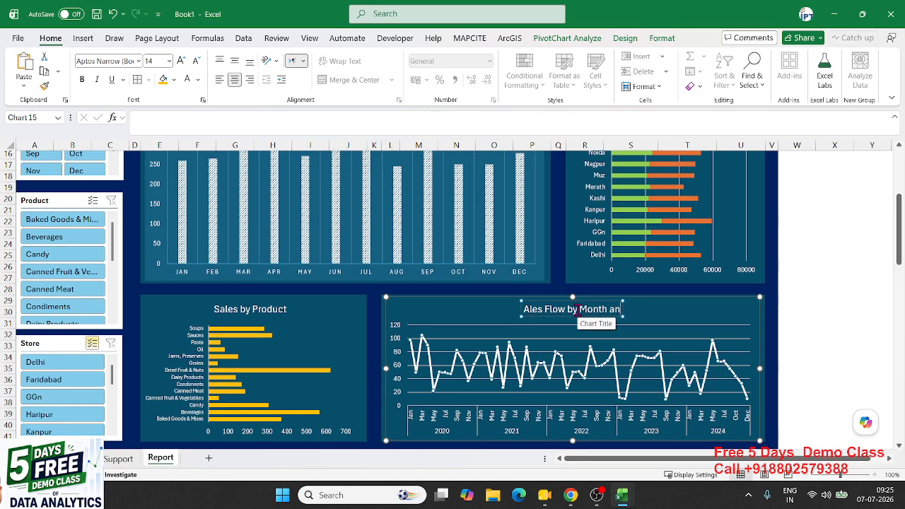
pyautogui.write('r')
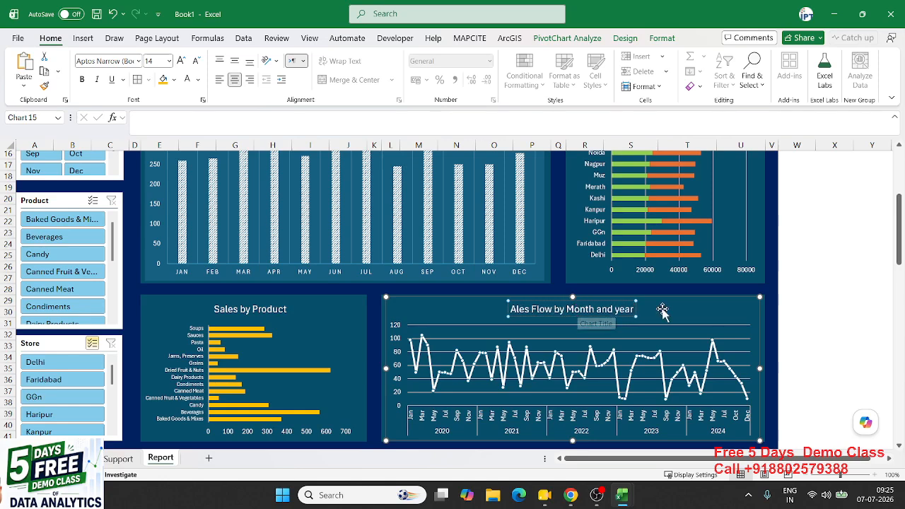
pyautogui.click(783, 327)
# Make the Sum of Qty column data labels in the Order vs Return chart white
pyautogui.scroll(4, 777, 324)
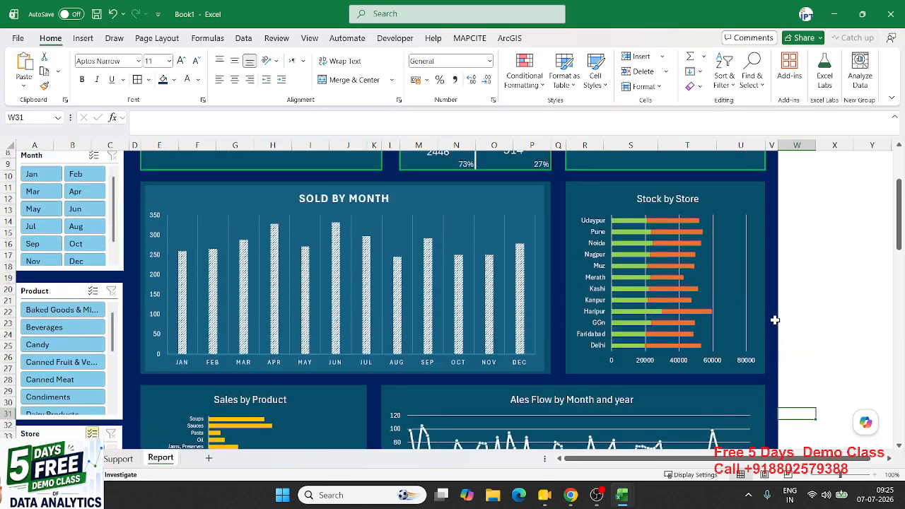
pyautogui.scroll(-2, 775, 320)
pyautogui.scroll(3, 775, 320)
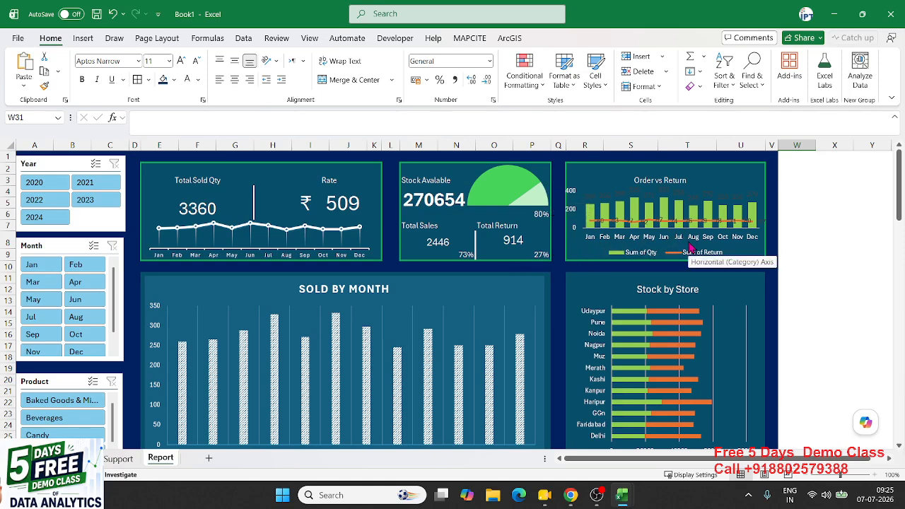
pyautogui.click(589, 195)
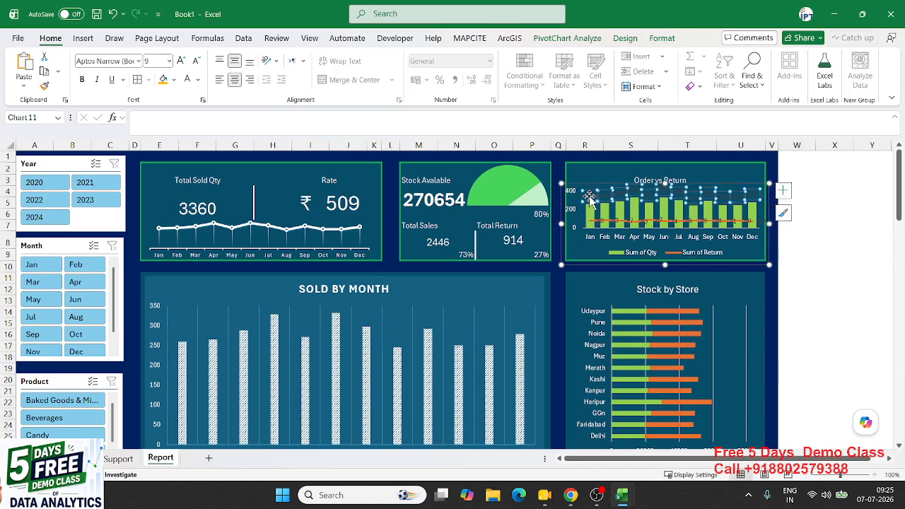
pyautogui.click(189, 80)
pyautogui.click(585, 244)
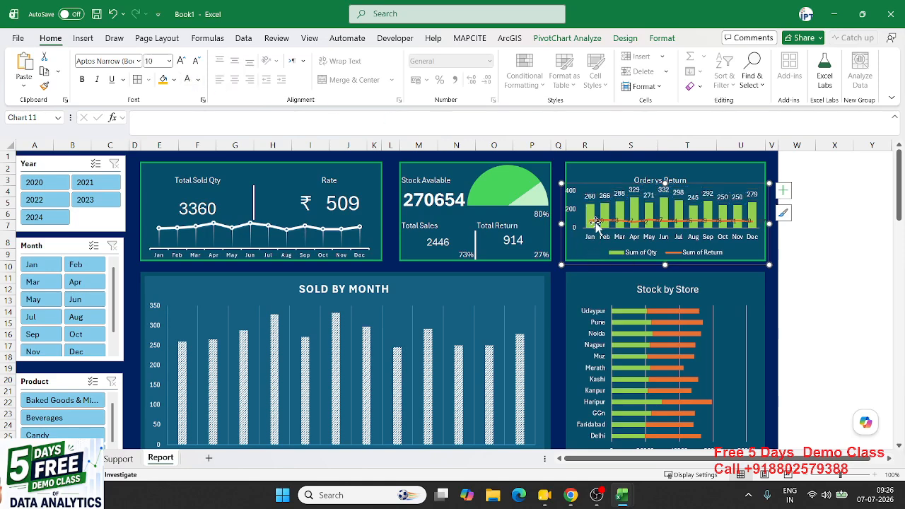
# Make the Sum of Return line data labels in the Order vs Return chart white and deselect the chart
pyautogui.click(596, 222)
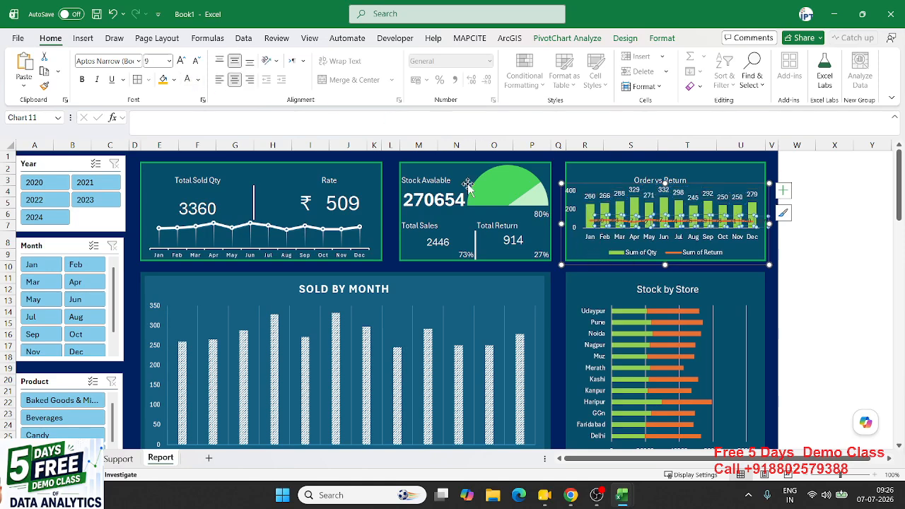
pyautogui.click(188, 80)
pyautogui.click(584, 241)
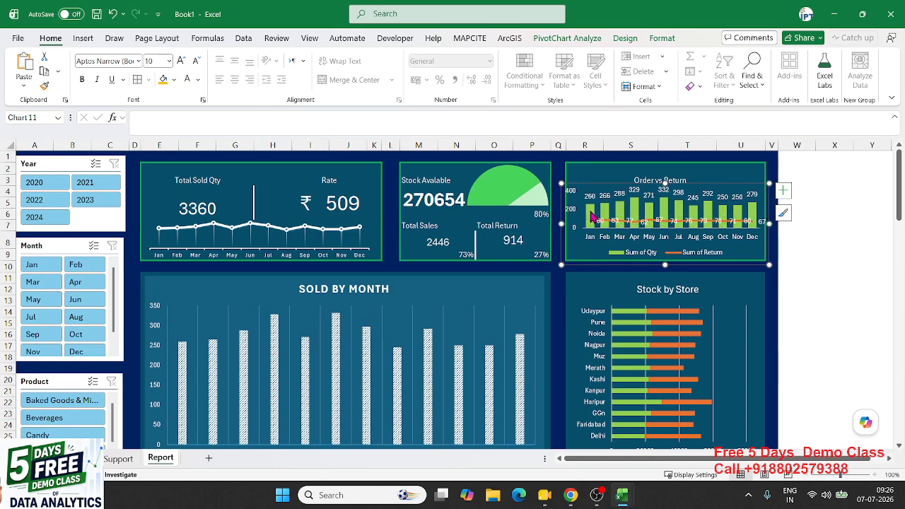
pyautogui.moveTo(592, 210)
pyautogui.moveTo(593, 225)
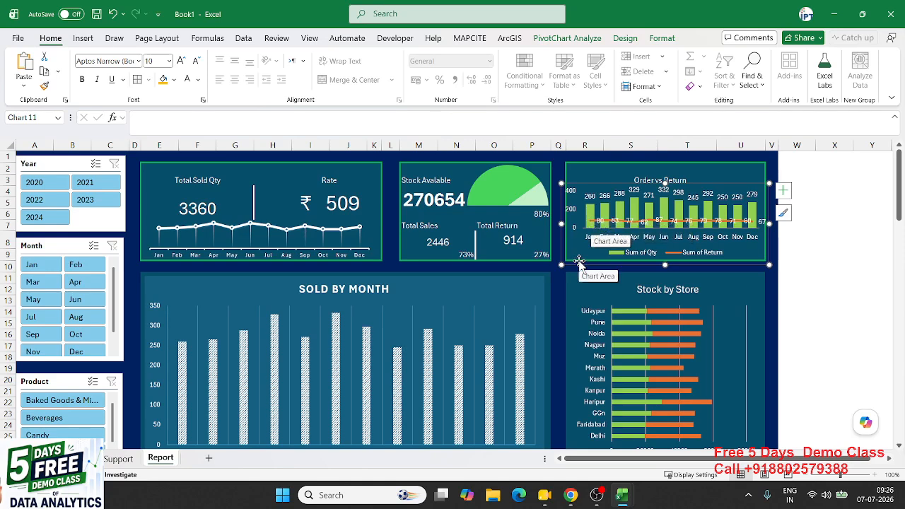
pyautogui.click(787, 275)
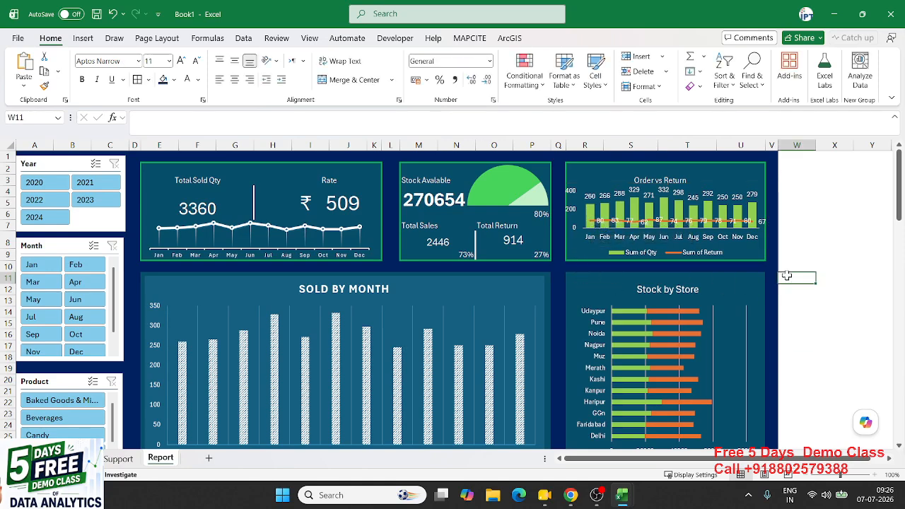
pyautogui.scroll(-2, 718, 286)
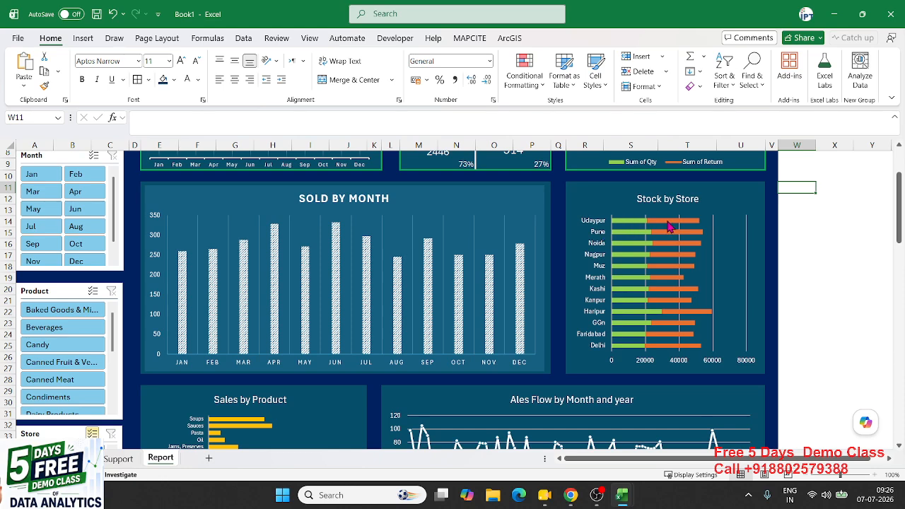
pyautogui.moveTo(633, 225)
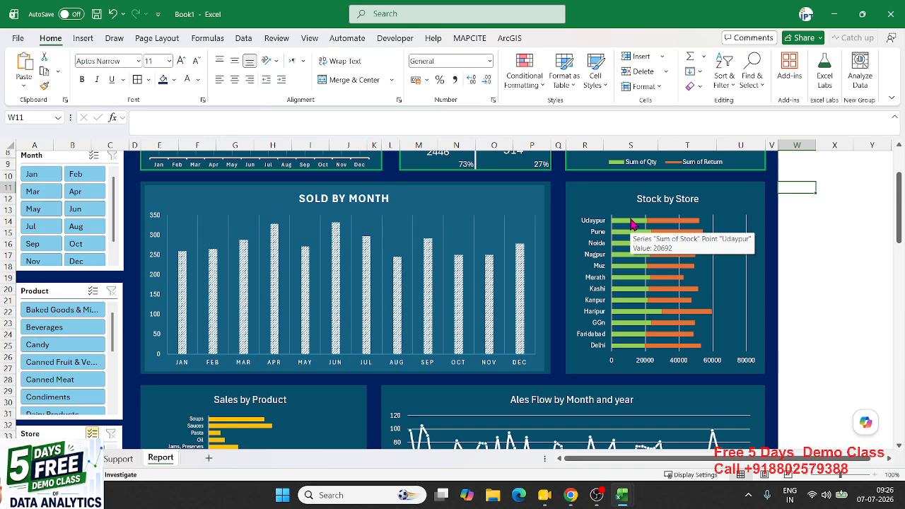
pyautogui.scroll(-2, 632, 224)
pyautogui.scroll(2, 618, 238)
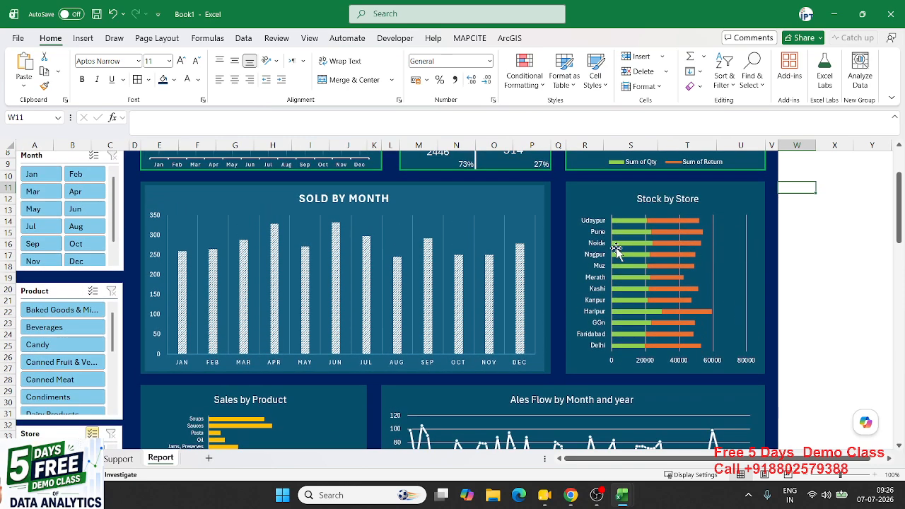
# Review the whole Report dashboard, from the top summary cards down to the product and line charts
pyautogui.click(572, 185)
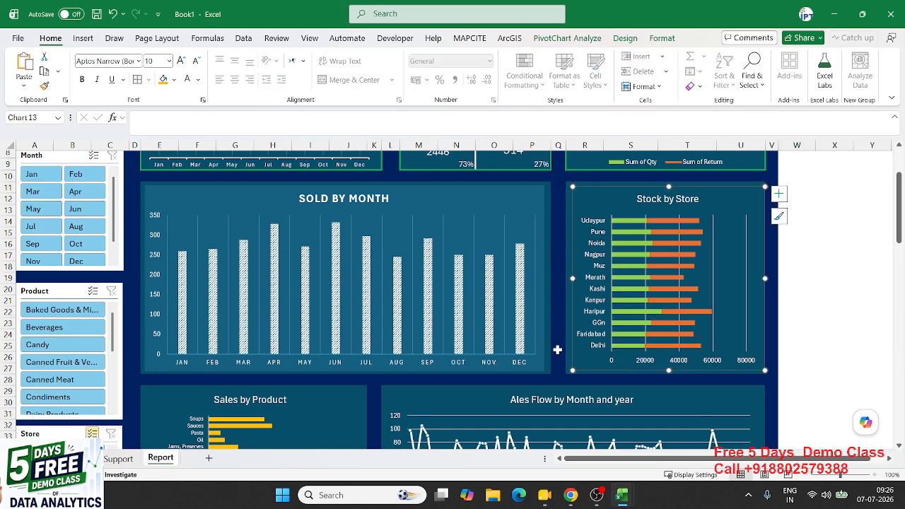
pyautogui.click(561, 350)
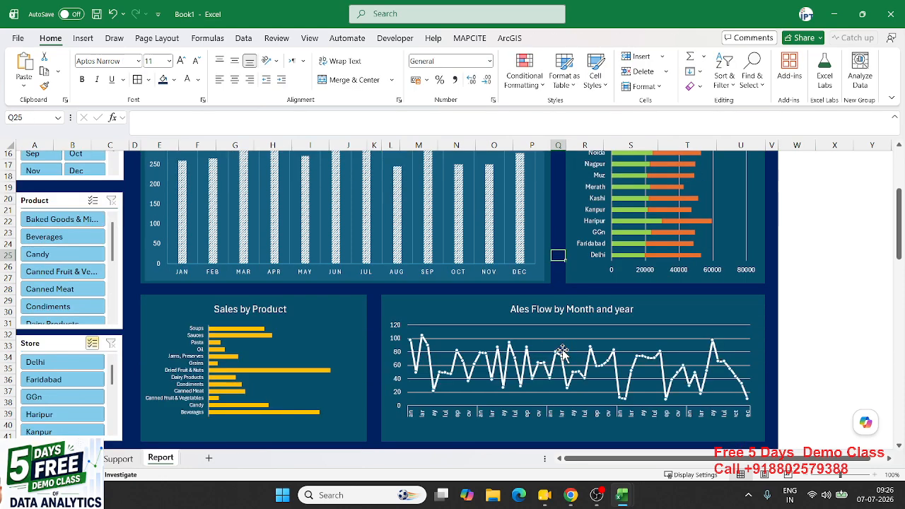
pyautogui.scroll(-2, 561, 350)
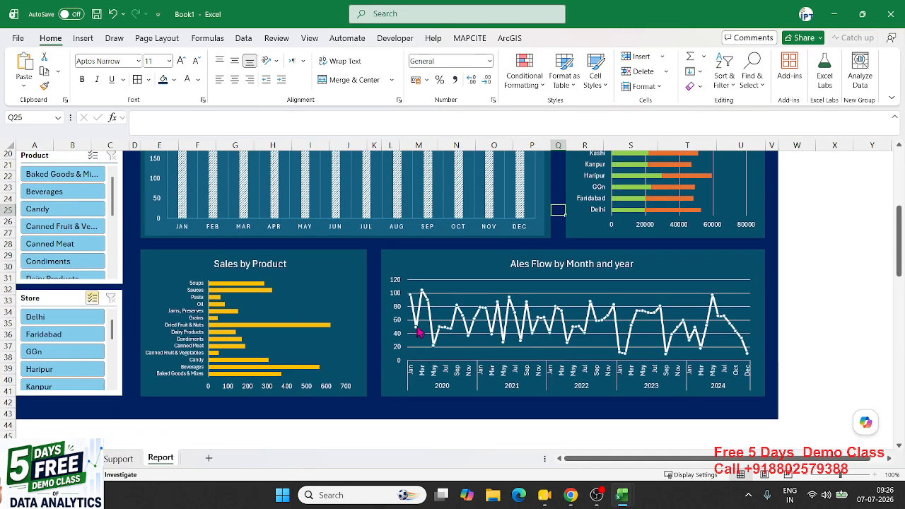
pyautogui.scroll(2, 435, 300)
pyautogui.scroll(3, 435, 300)
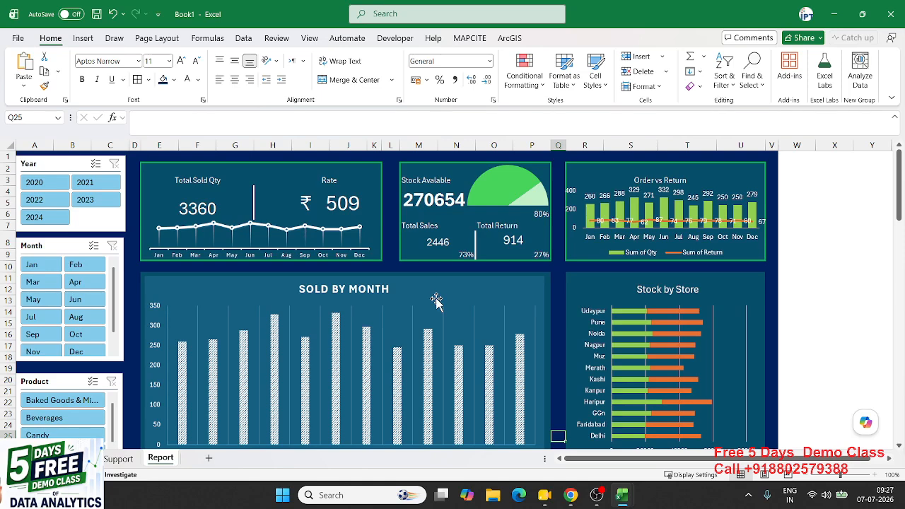
pyautogui.scroll(-6, 535, 268)
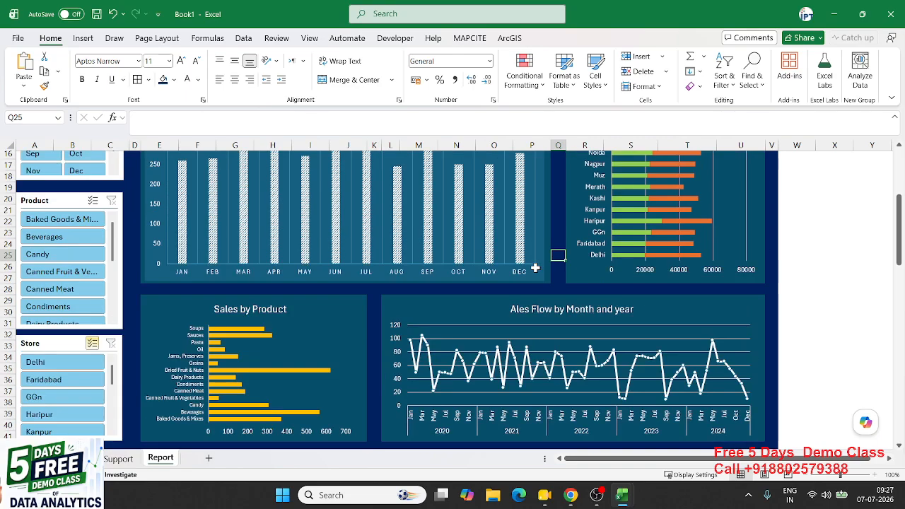
pyautogui.scroll(6, 535, 269)
# Save the workbook as Annu-3 in .xlsx format on the E: drive
pyautogui.hotkey('ctrl', 's')
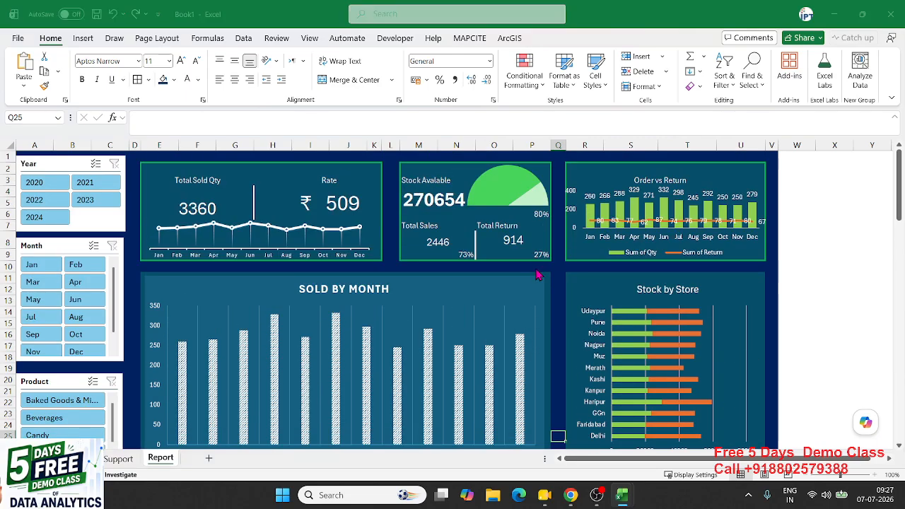
pyautogui.write('Anu-2')
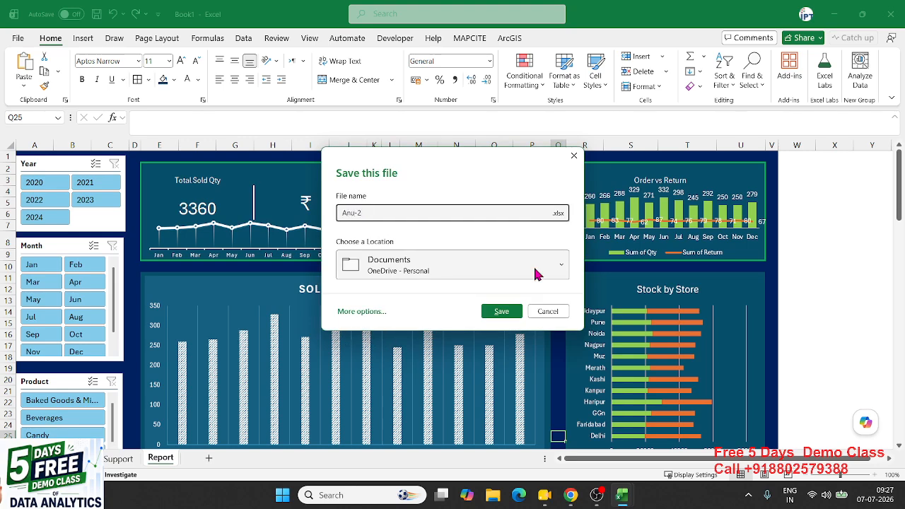
pyautogui.press('BackSpace')
pyautogui.press('BackSpace')
pyautogui.press('BackSpace')
pyautogui.write('nu-')
pyautogui.click(396, 273)
pyautogui.click(382, 147)
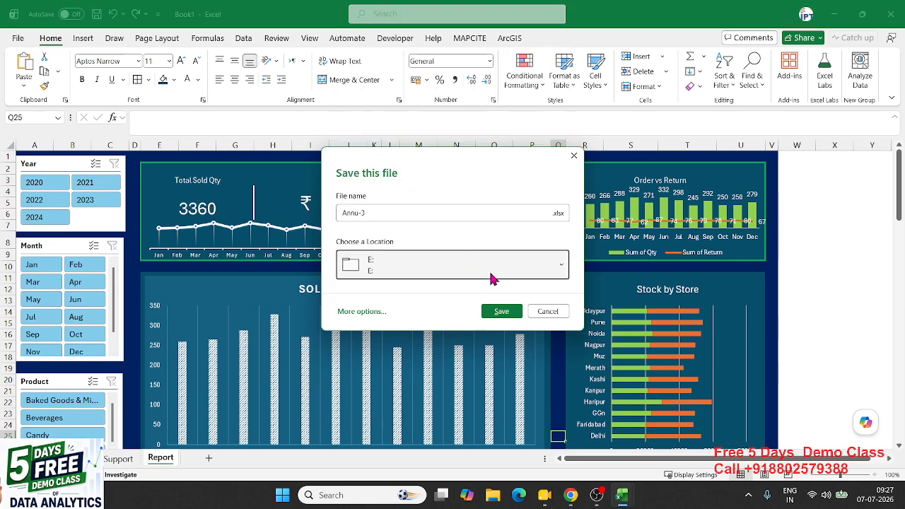
pyautogui.click(512, 312)
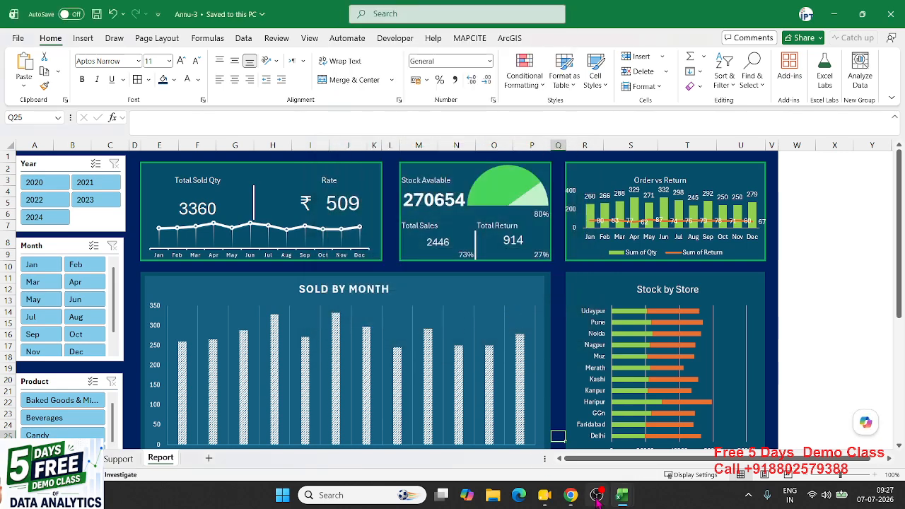